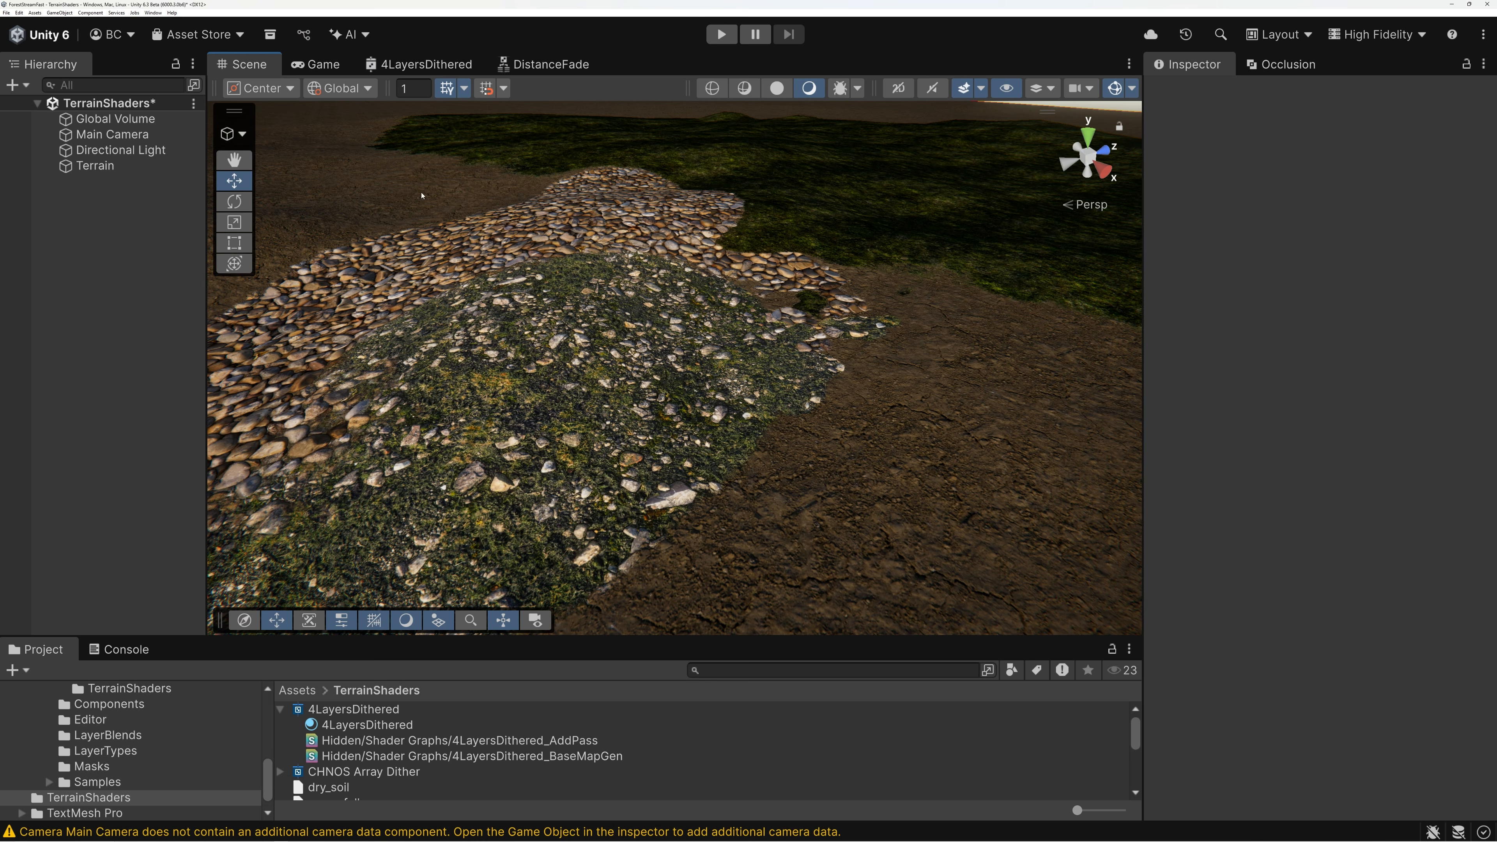
Open the 4LayersDithered shader graph and examine its entire node network, from the texture inputs to the Fragment outputs
click(427, 66)
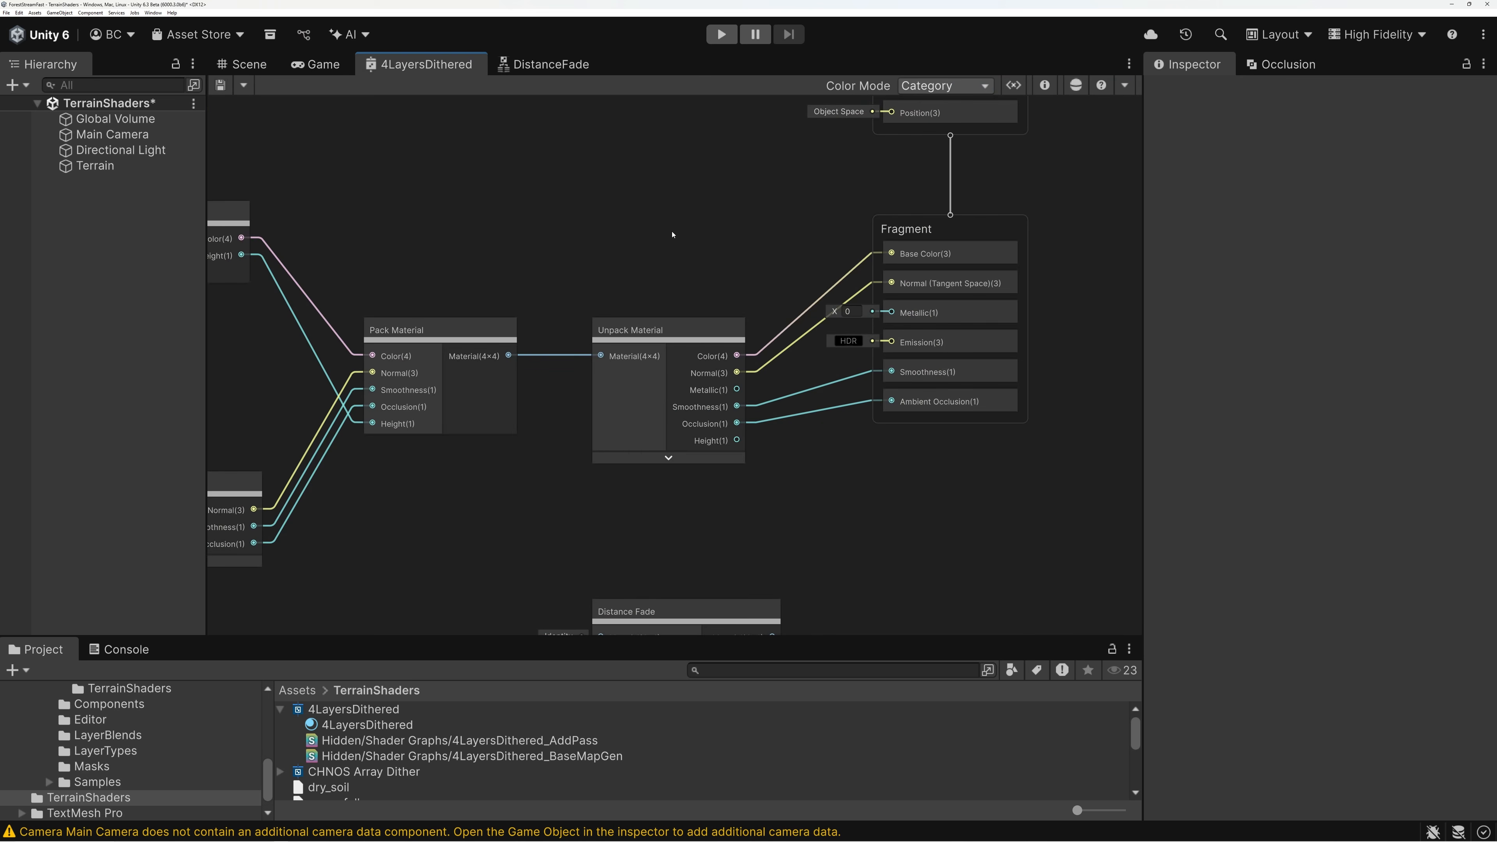
scroll(676, 237, down, 3)
right_click(575, 207)
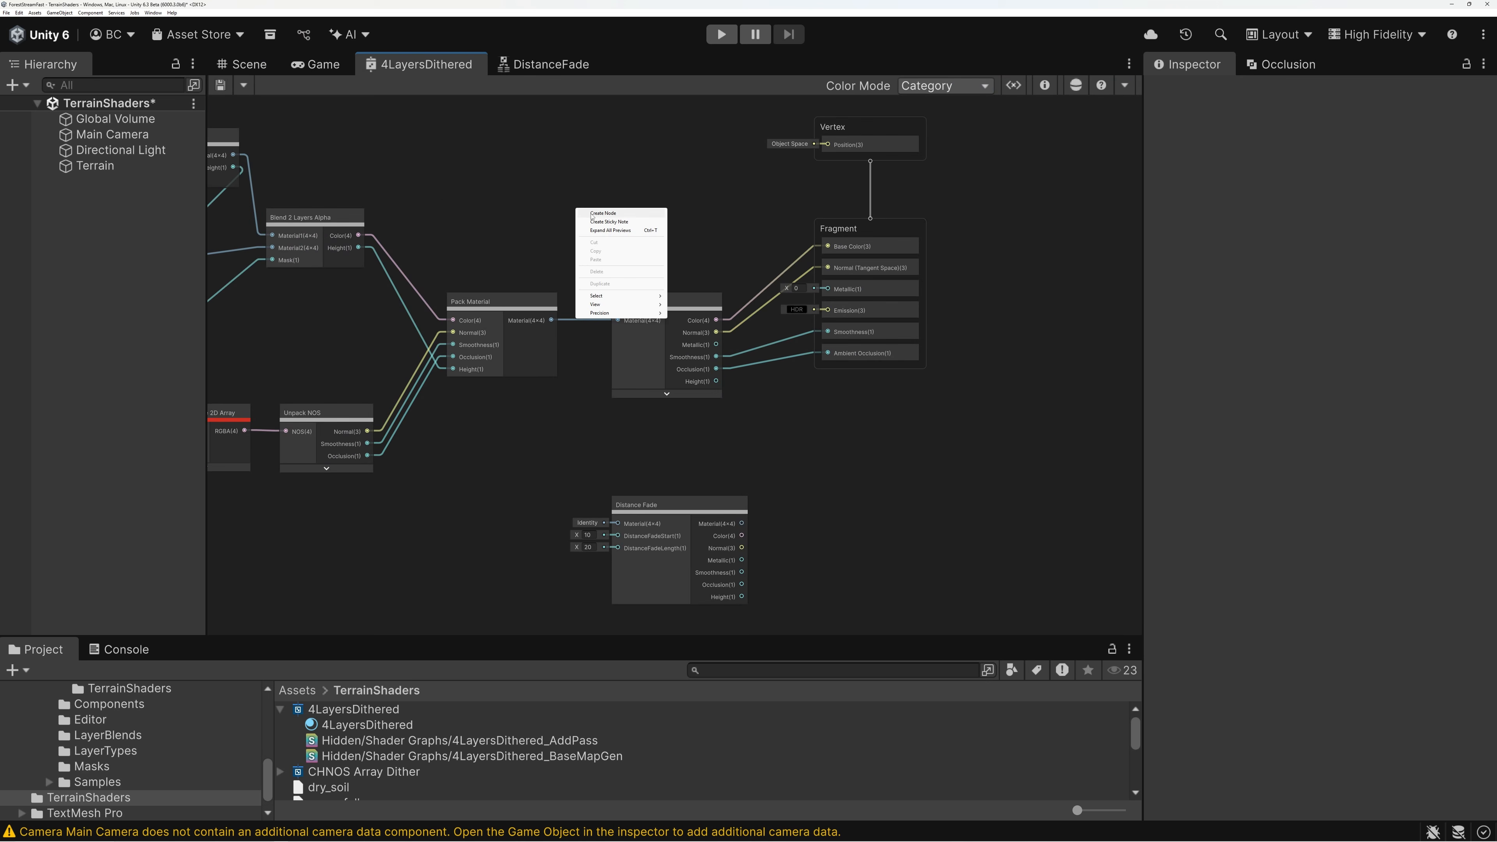
click(484, 207)
middle_drag(485, 207, 932, 284)
scroll(842, 258, down, 3)
middle_drag(788, 242, 868, 244)
scroll(946, 240, down, 2)
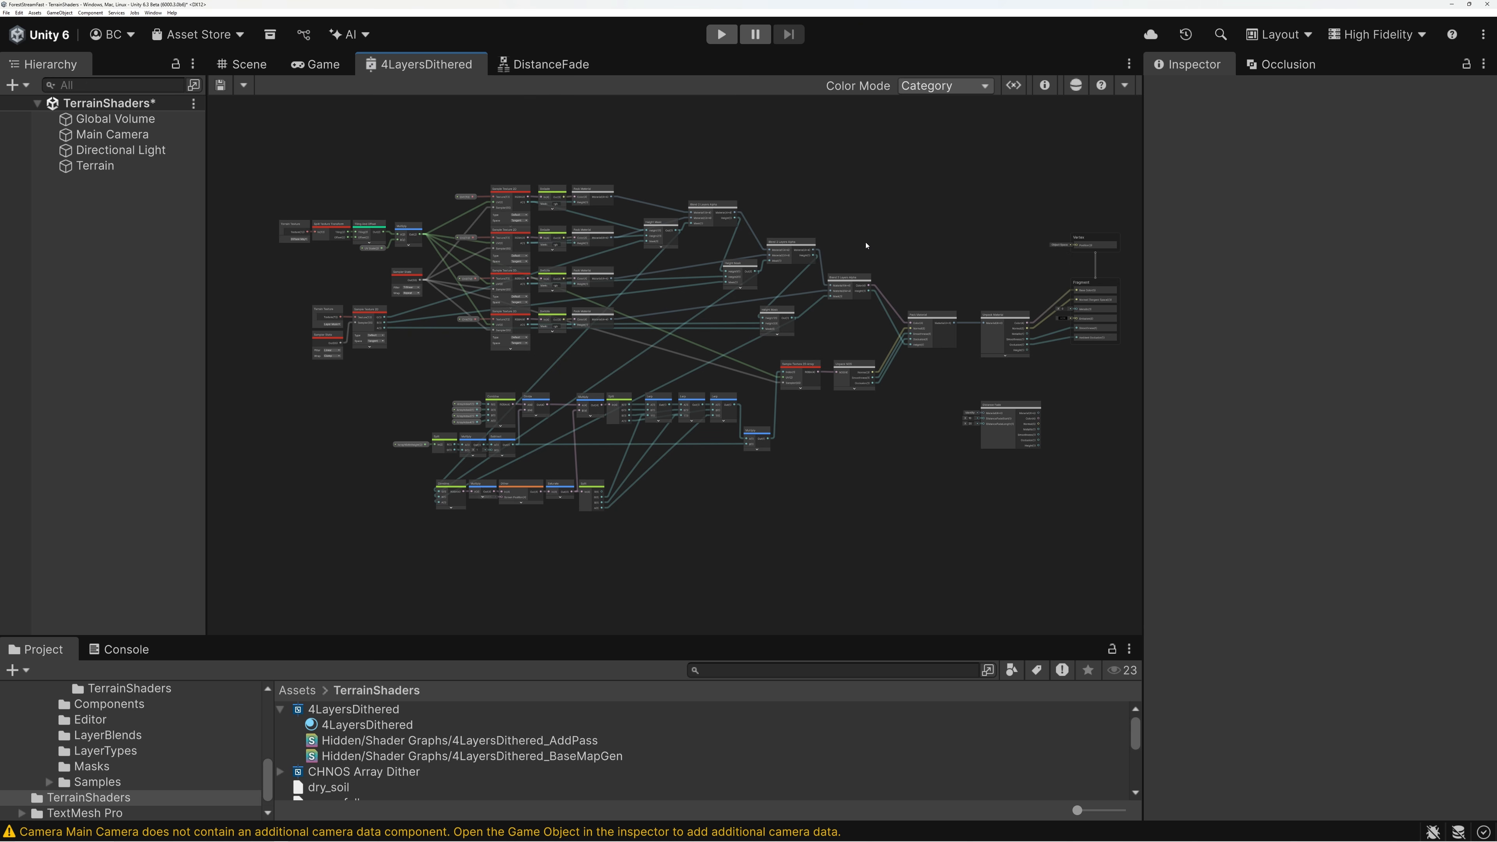
mouse_move(862, 249)
middle_down()
mouse_move(865, 264)
mouse_move(872, 250)
middle_up()
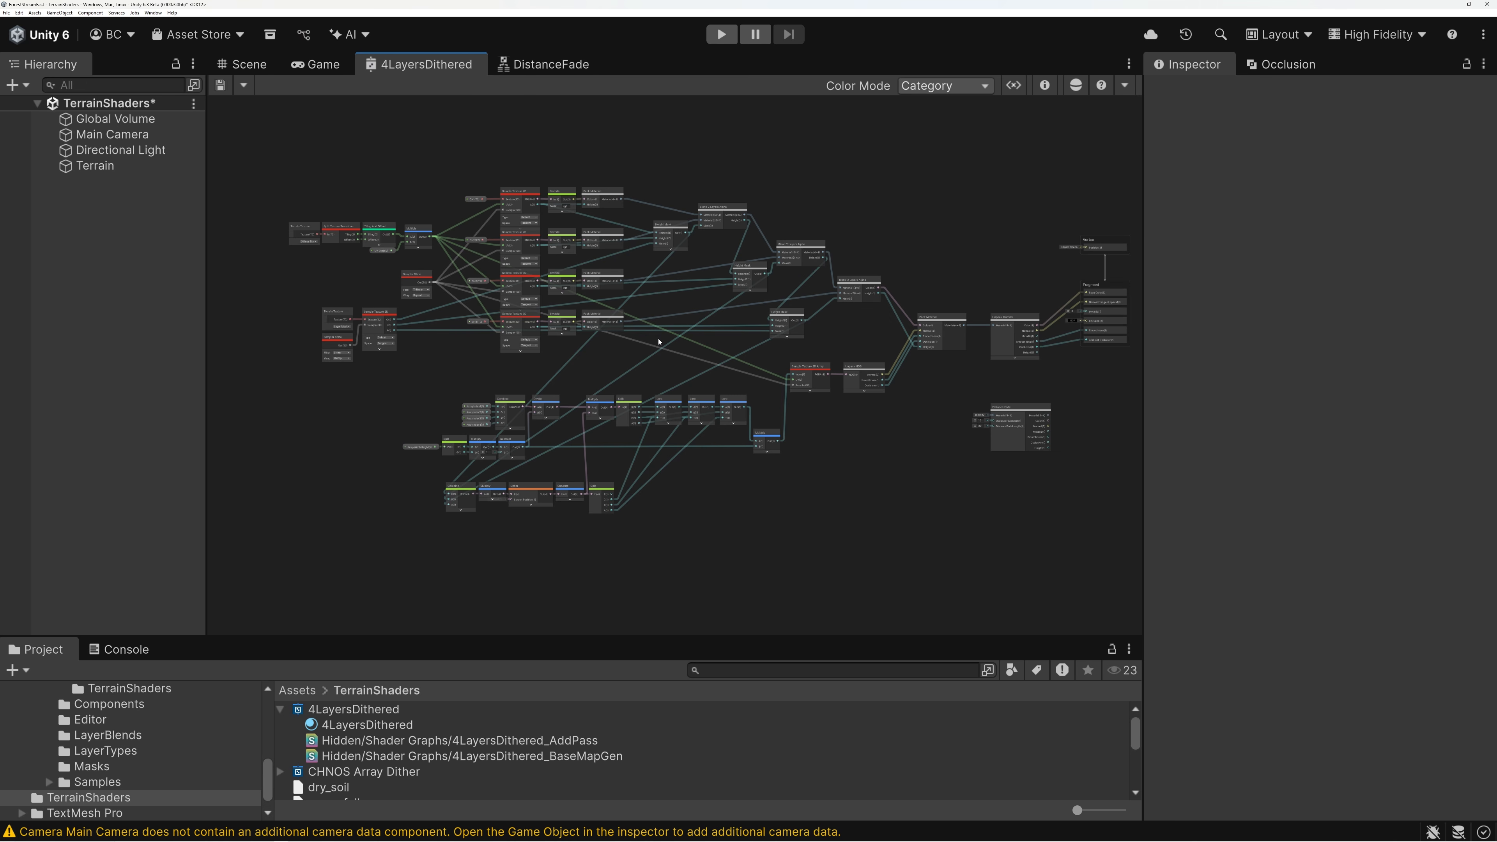
middle_drag(659, 348, 659, 362)
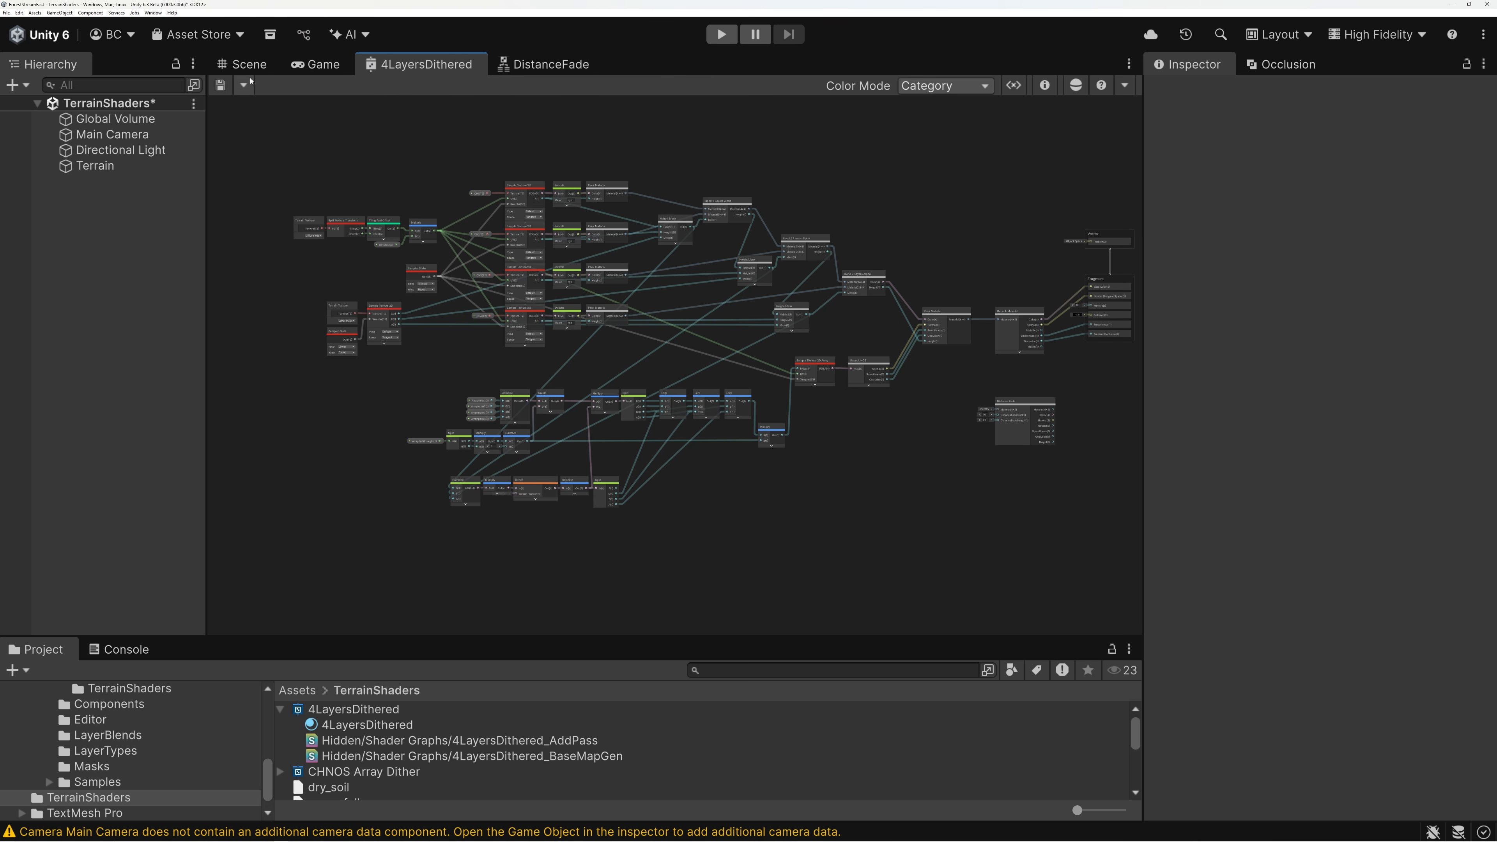
Check the terrain in the scene, and return to the 4LayersDithered graph to show its Graph Settings in the Graph Inspector
click(246, 65)
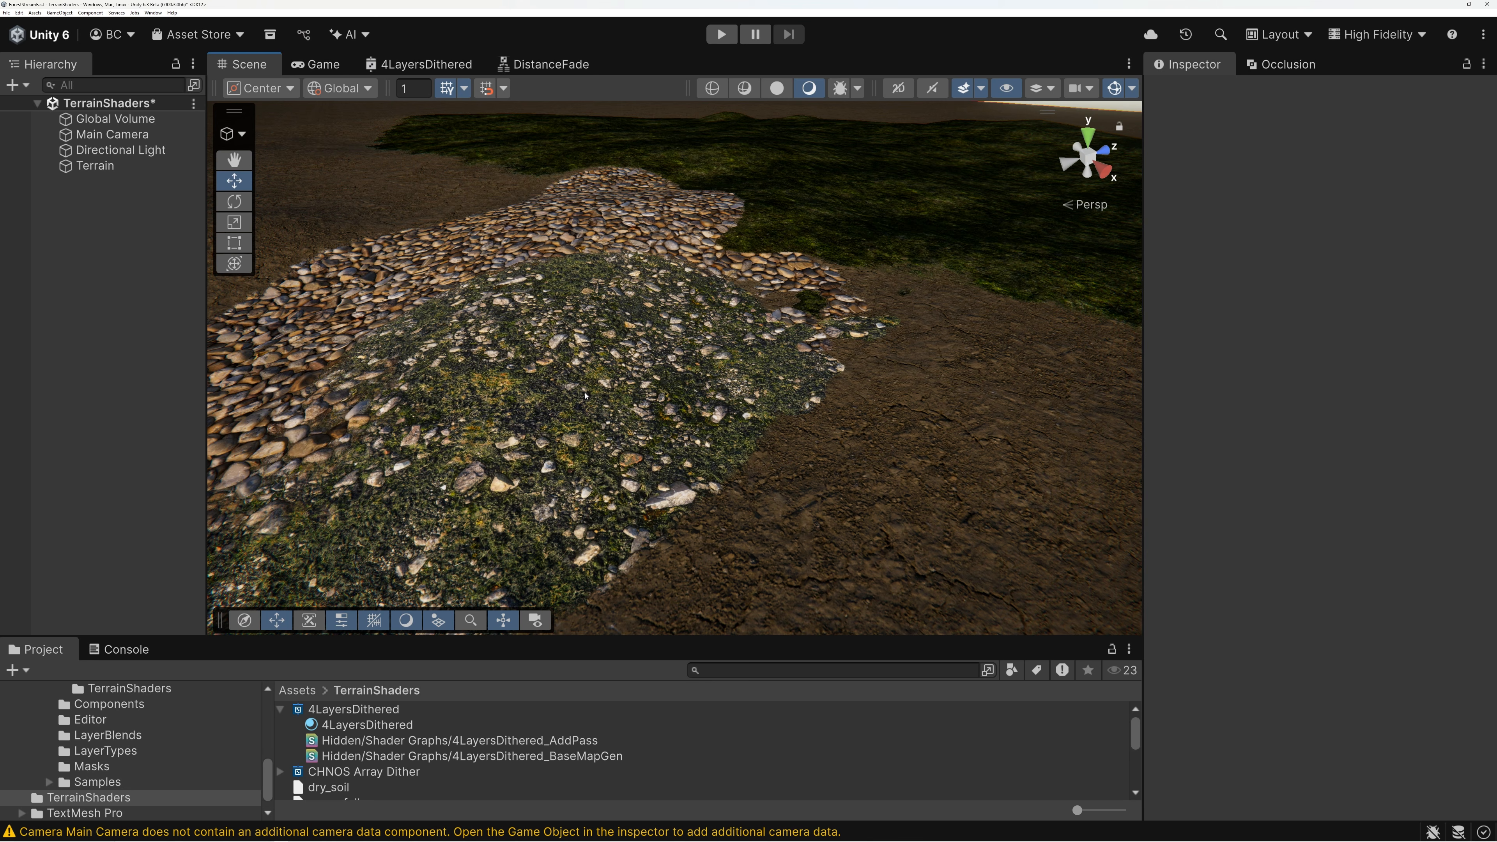
click(427, 65)
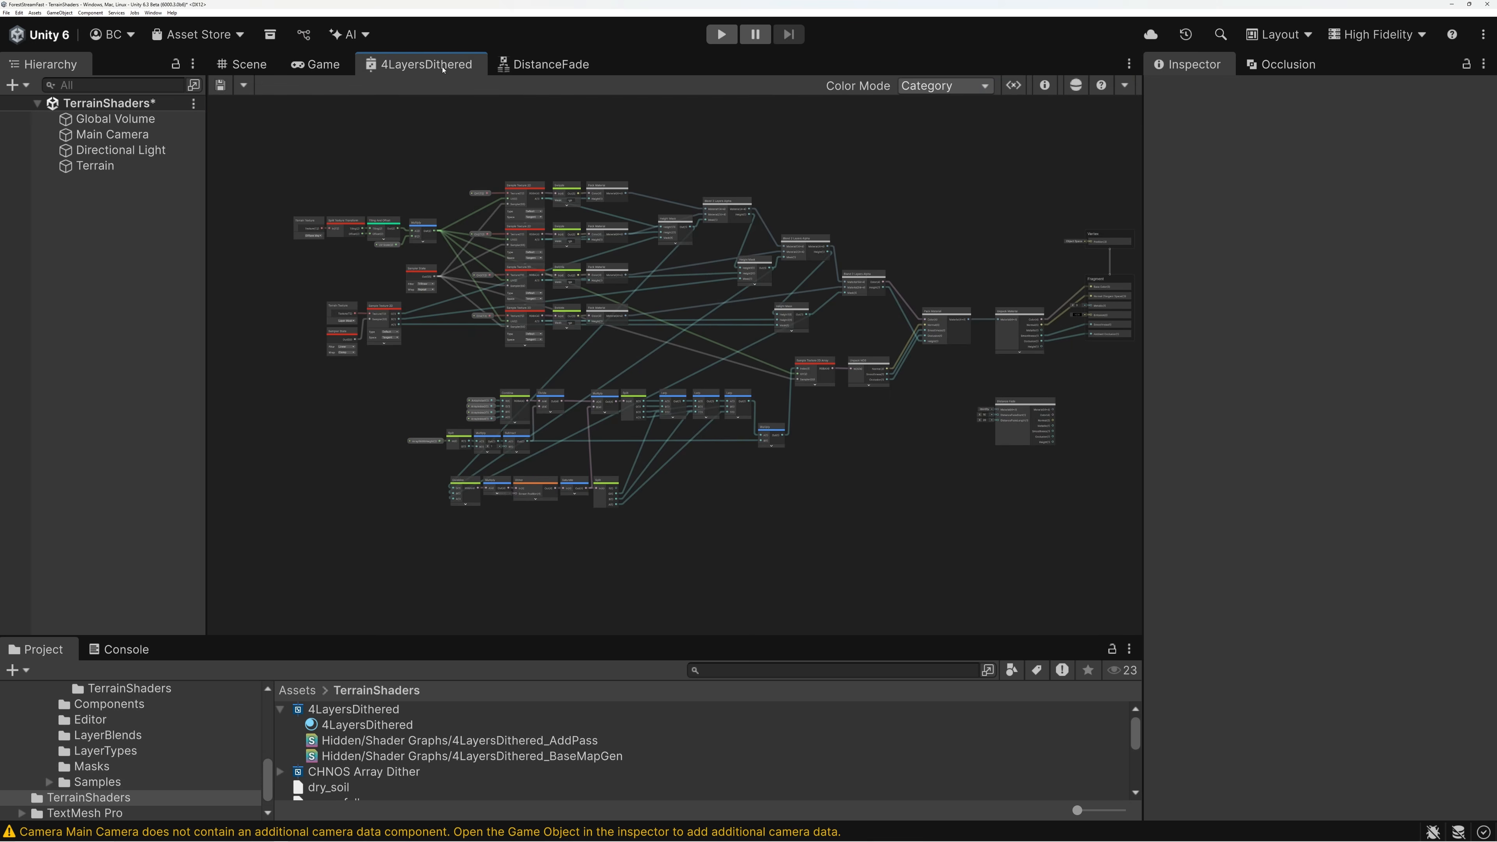
click(1045, 85)
click(834, 151)
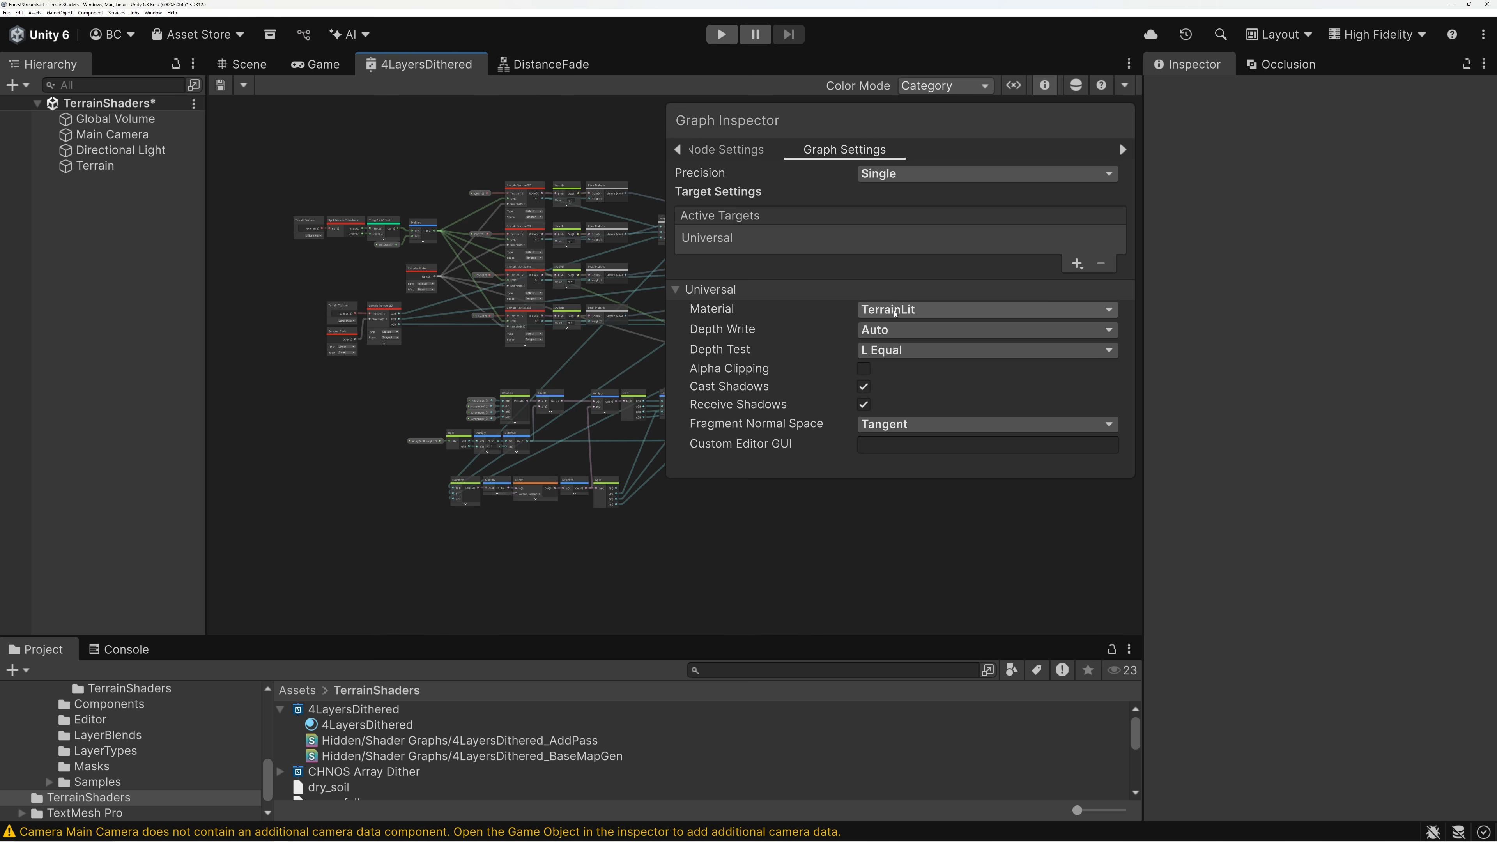
Inspect the 4LayersDithered shader asset and its generated AddPass and BaseMapGen sub-shaders
click(337, 711)
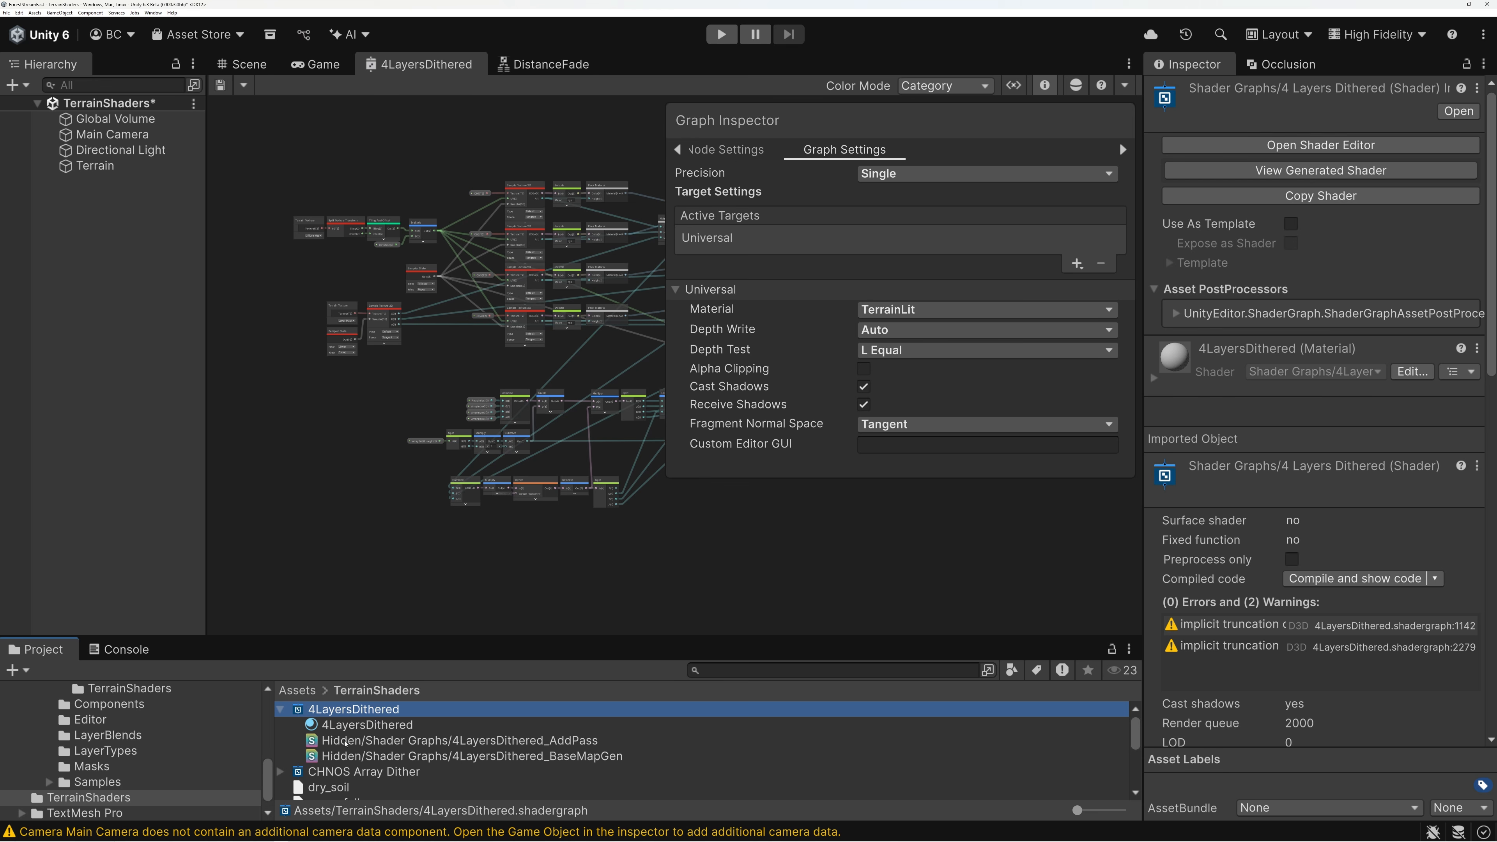
click(344, 741)
click(342, 757)
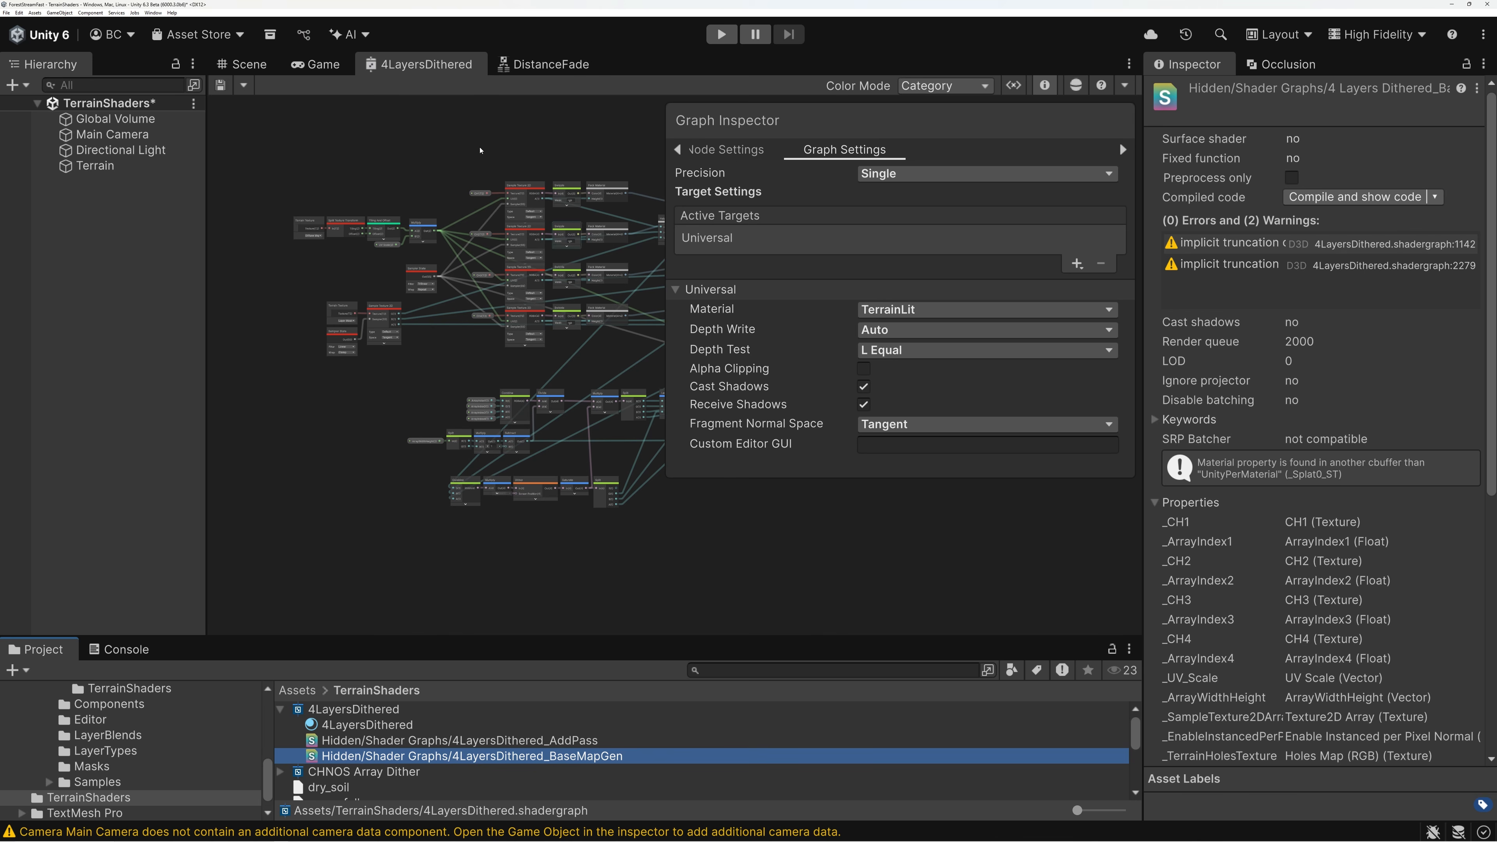
Select the terrain in the scene, open its Terrain Settings and read the description of Base Map Dist
click(246, 65)
click(752, 346)
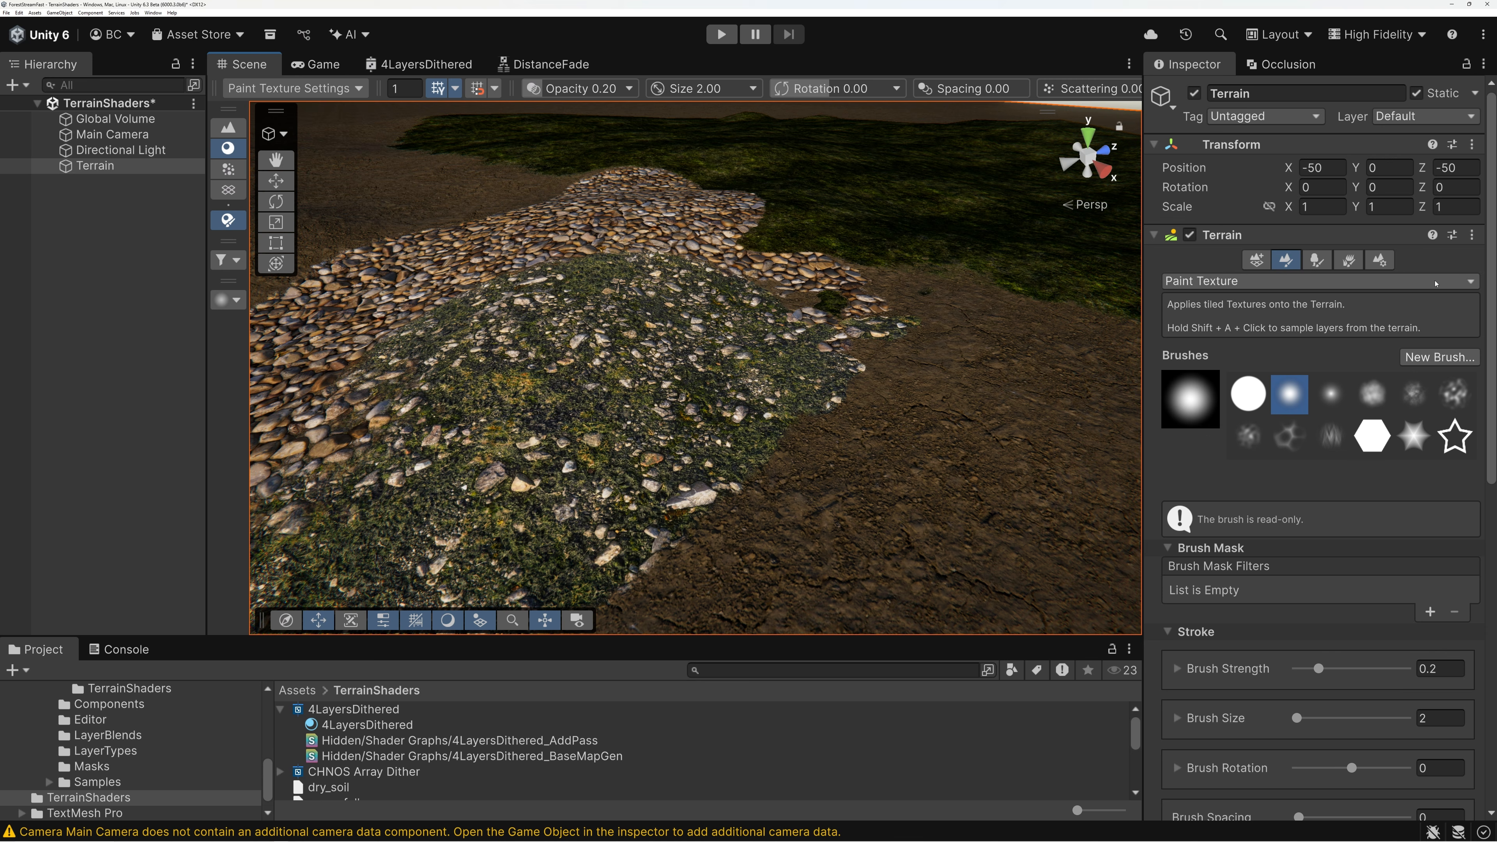
click(1380, 261)
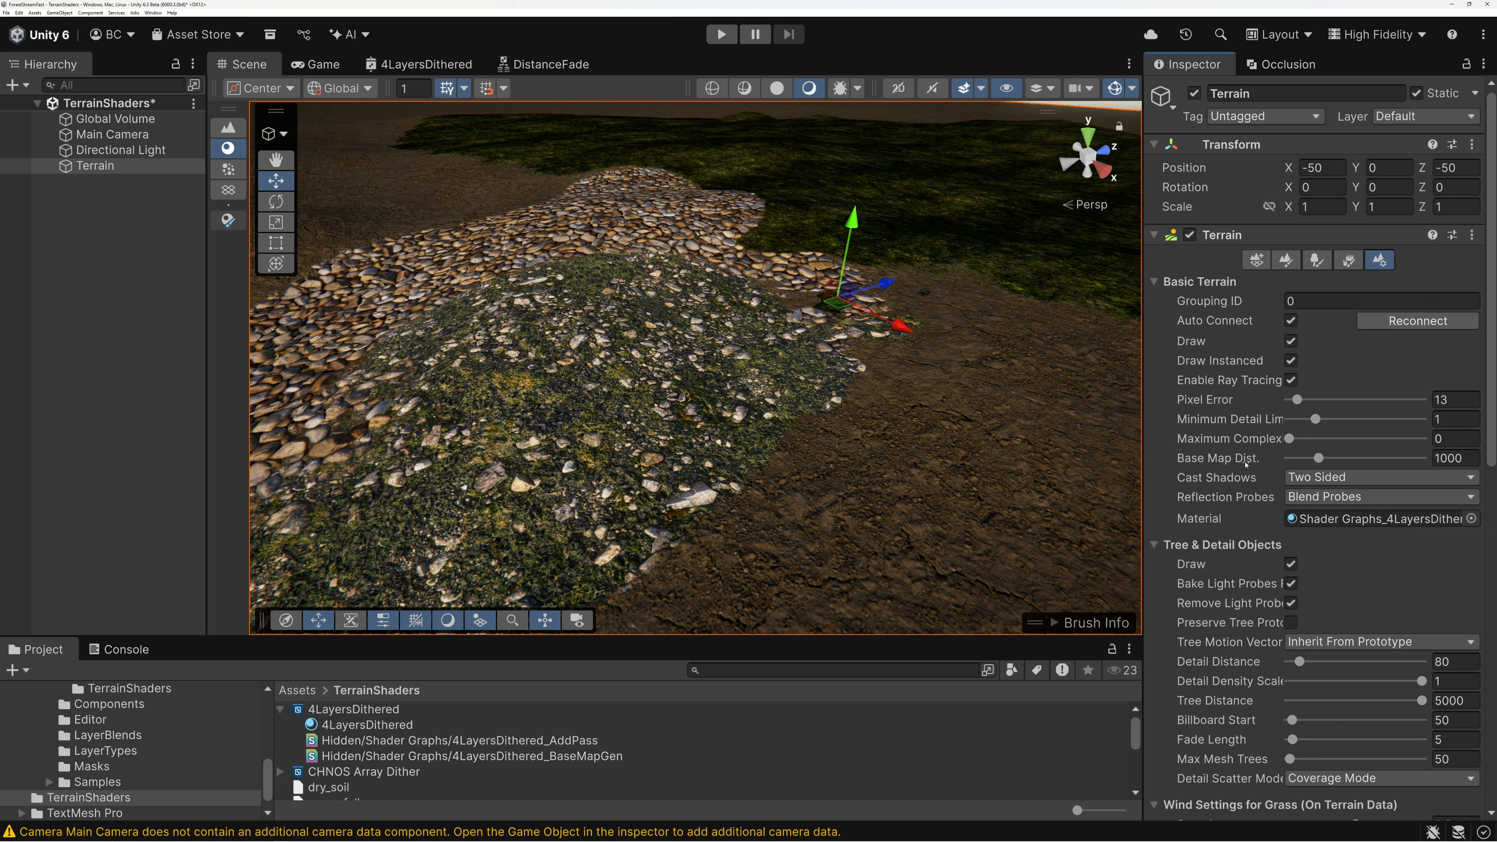
mouse_move(1242, 467)
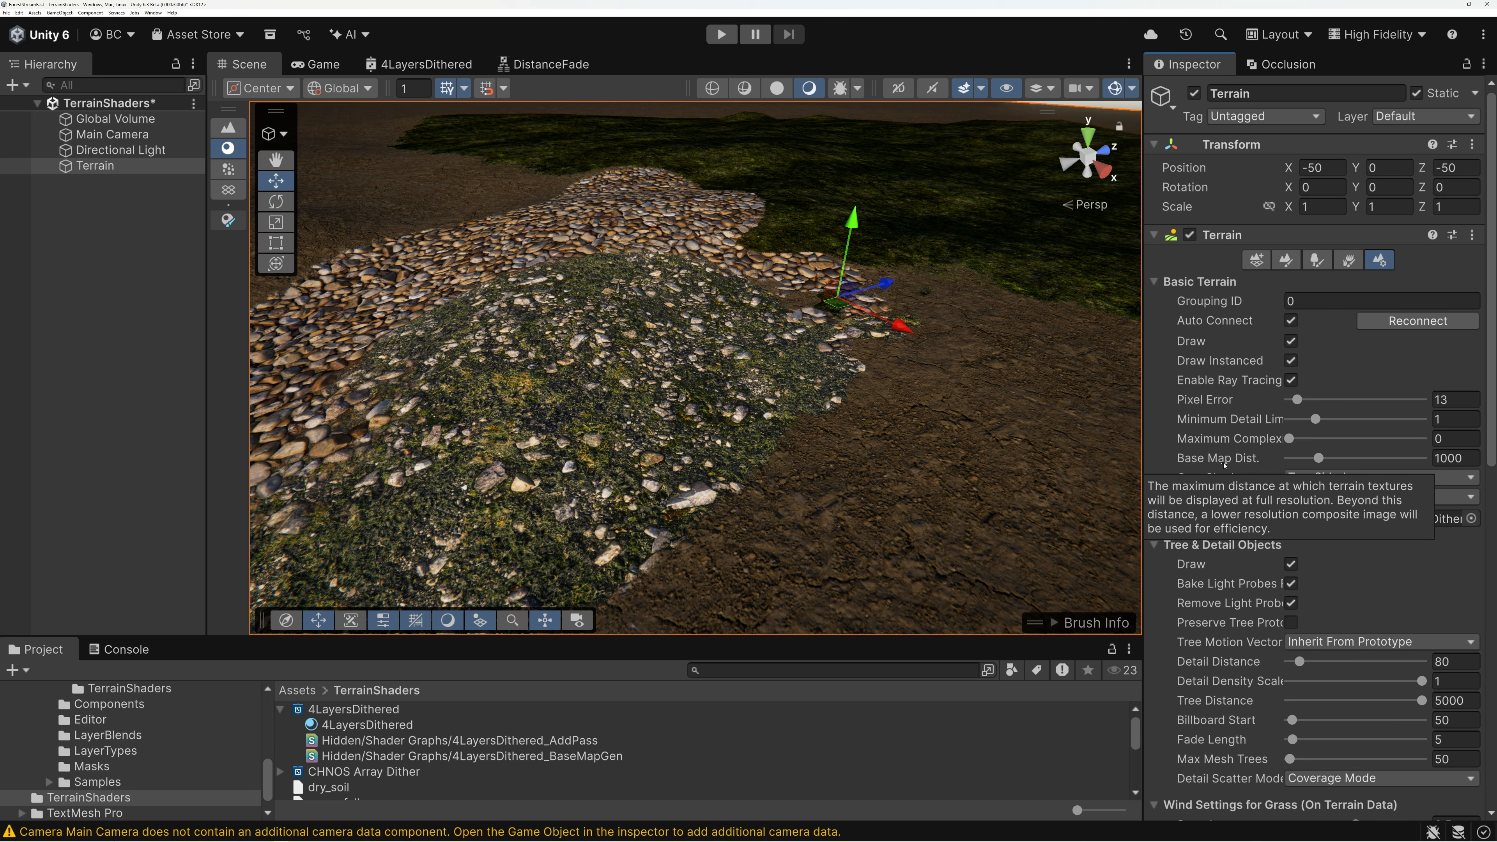
mouse_move(1191, 478)
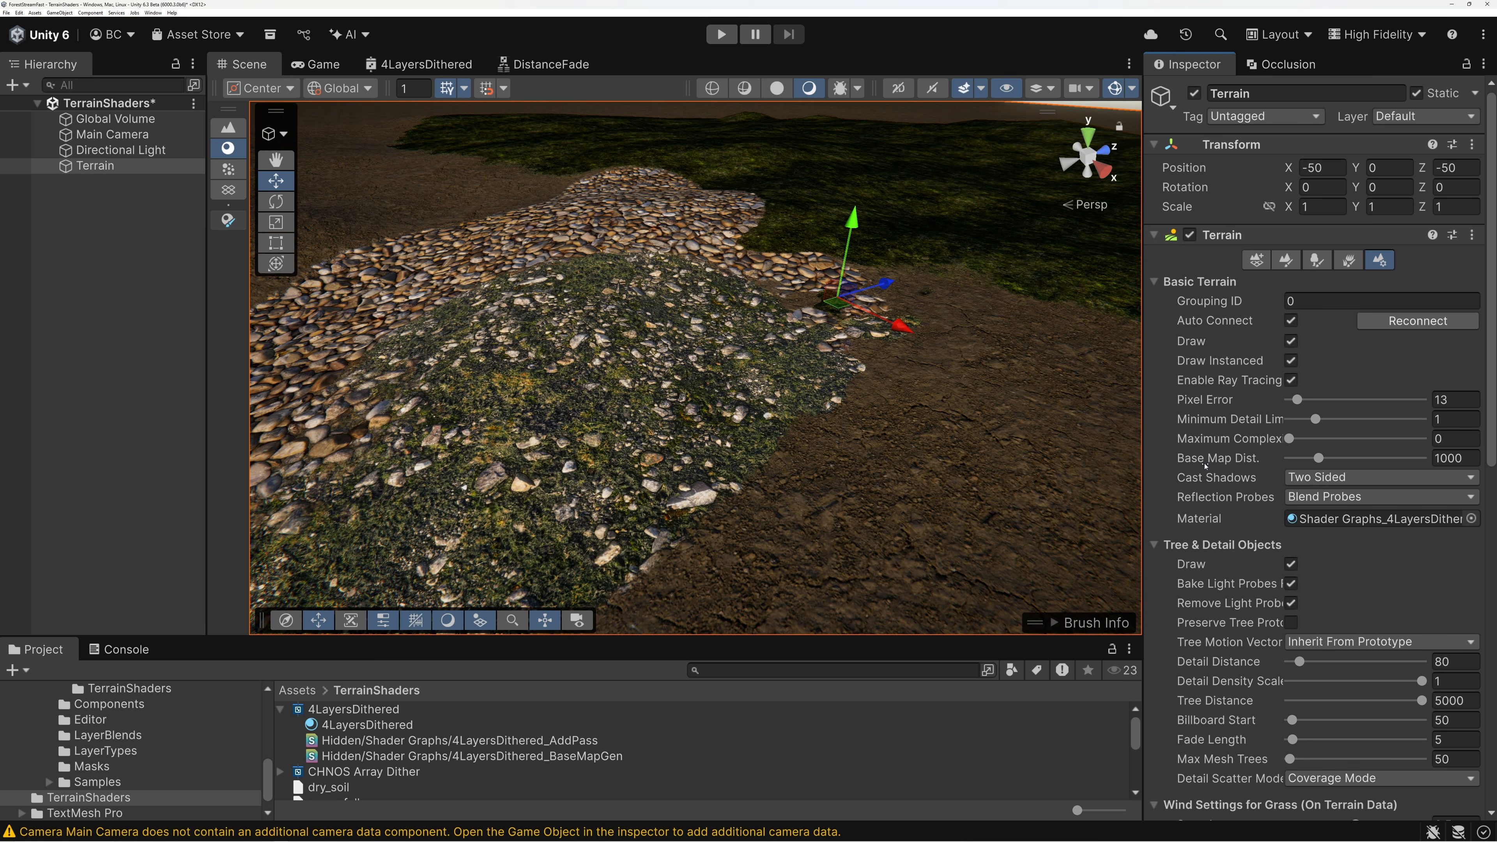
Set the terrain's Base Map Dist. to 0 and view the terrain from several angles
click(1443, 460)
text(0)
right_drag(994, 427, 767, 399)
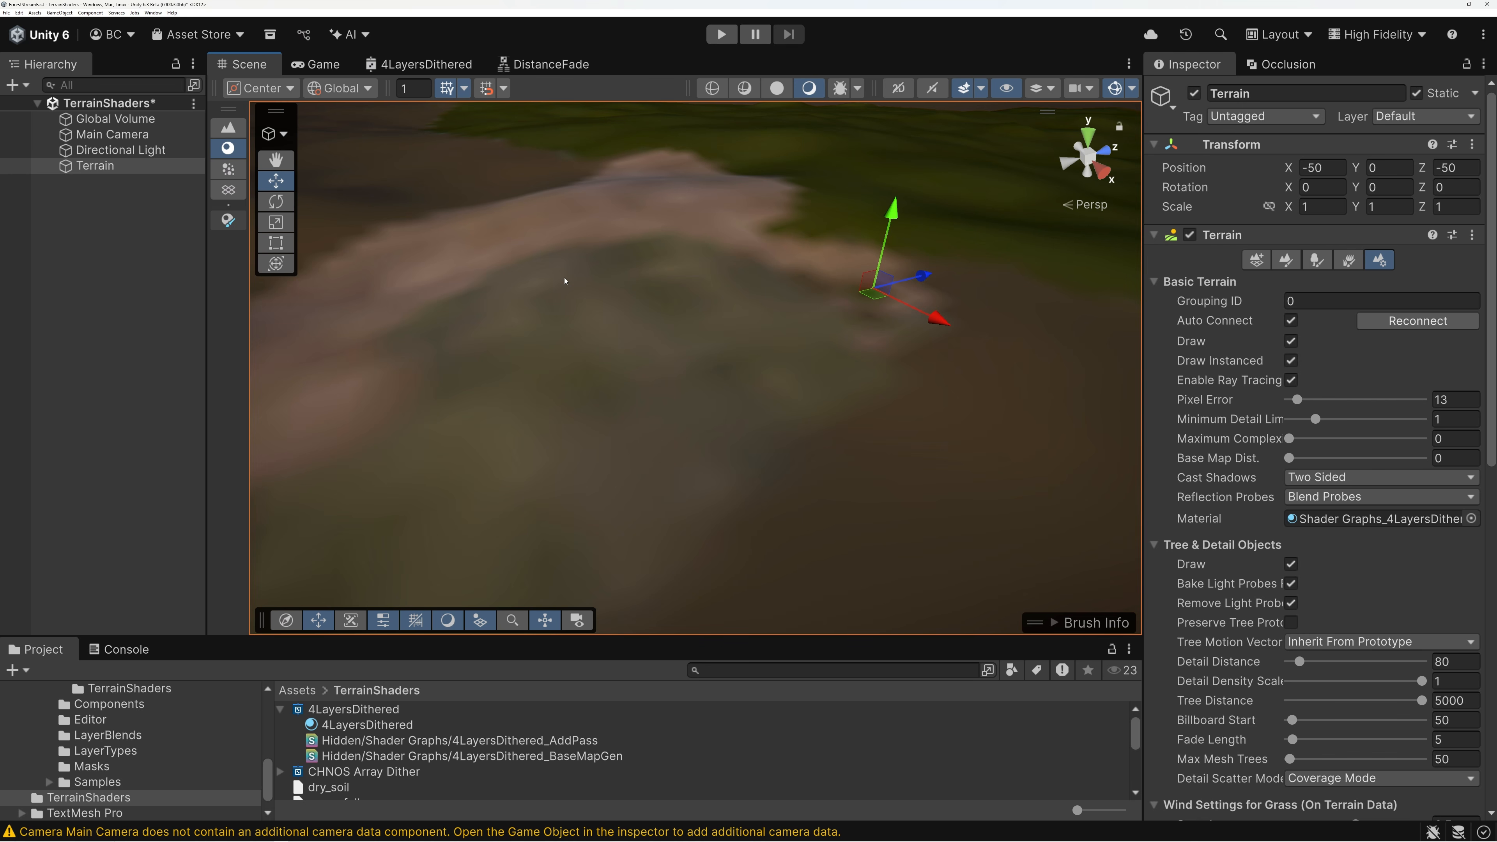
alt+drag(643, 353, 802, 326)
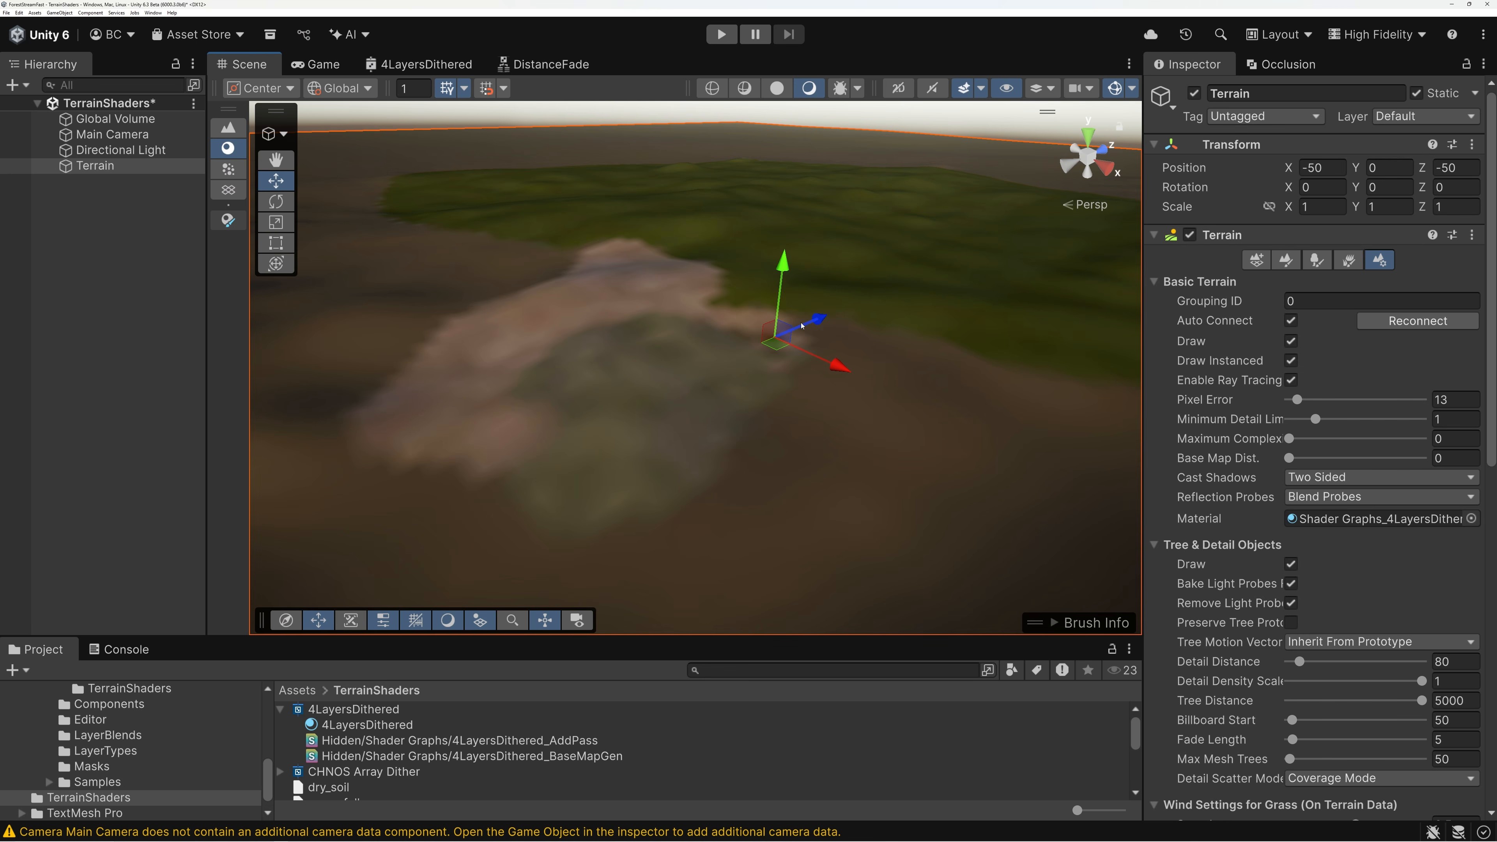
alt+drag(802, 326, 677, 314)
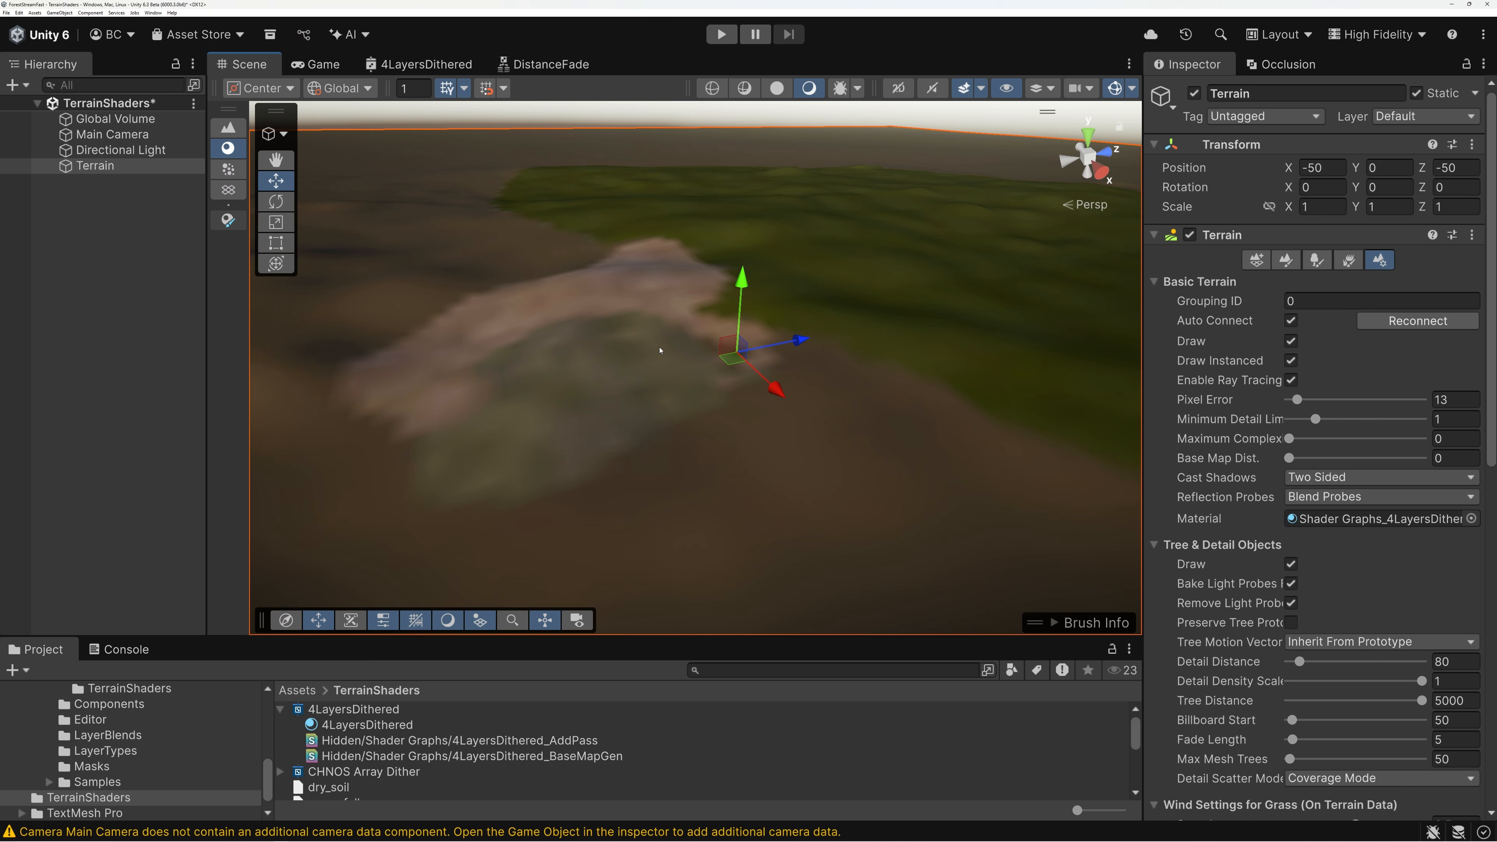
Set the terrain's Base Map Dist. to 5 and check the transition between the detailed layers and the base map
click(1453, 459)
text(5)
alt+drag(714, 388, 771, 376)
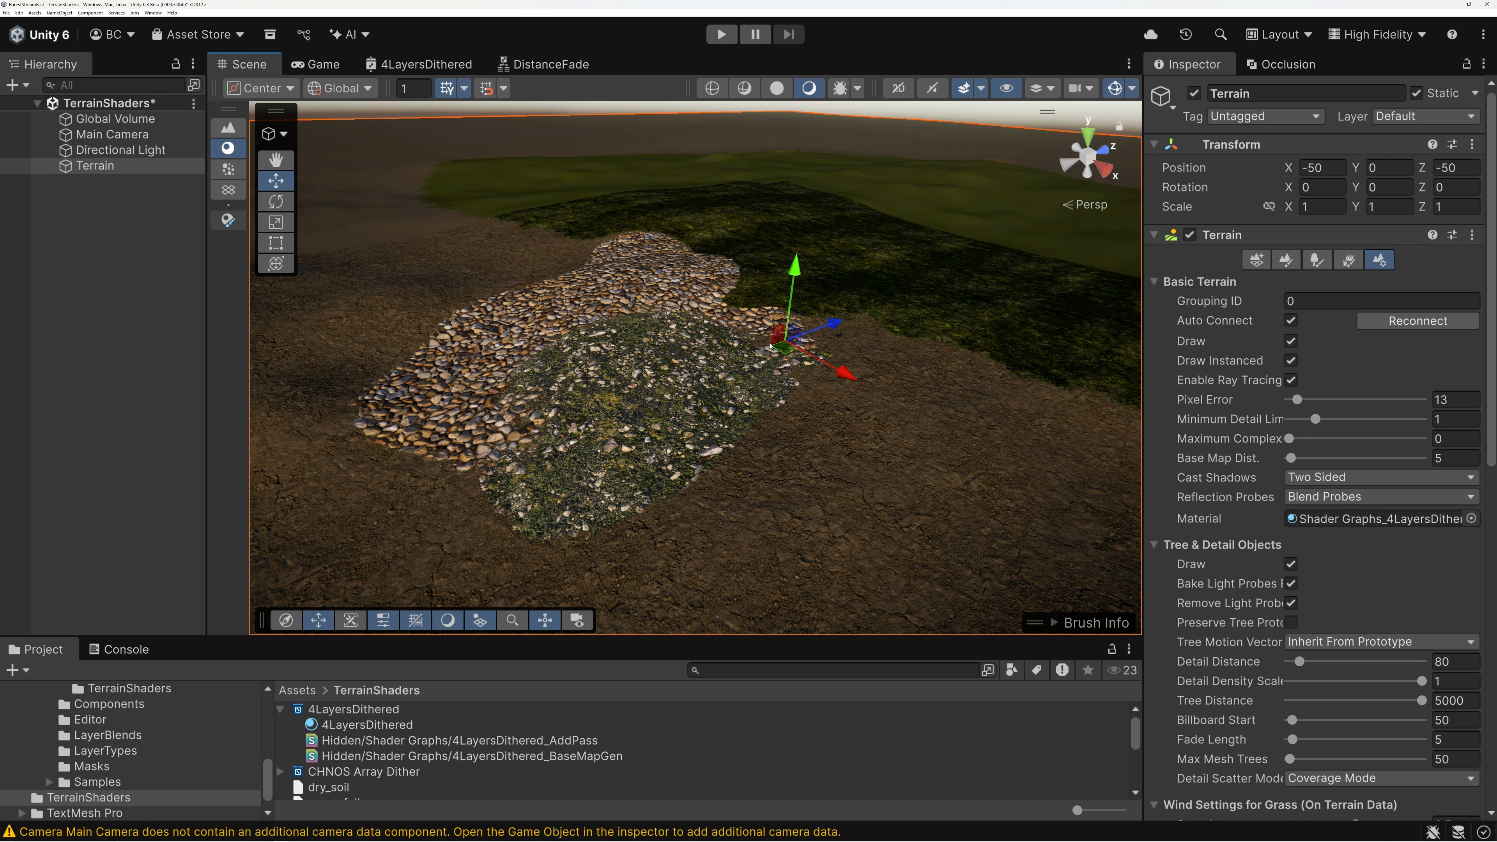
right_drag(770, 350, 772, 345)
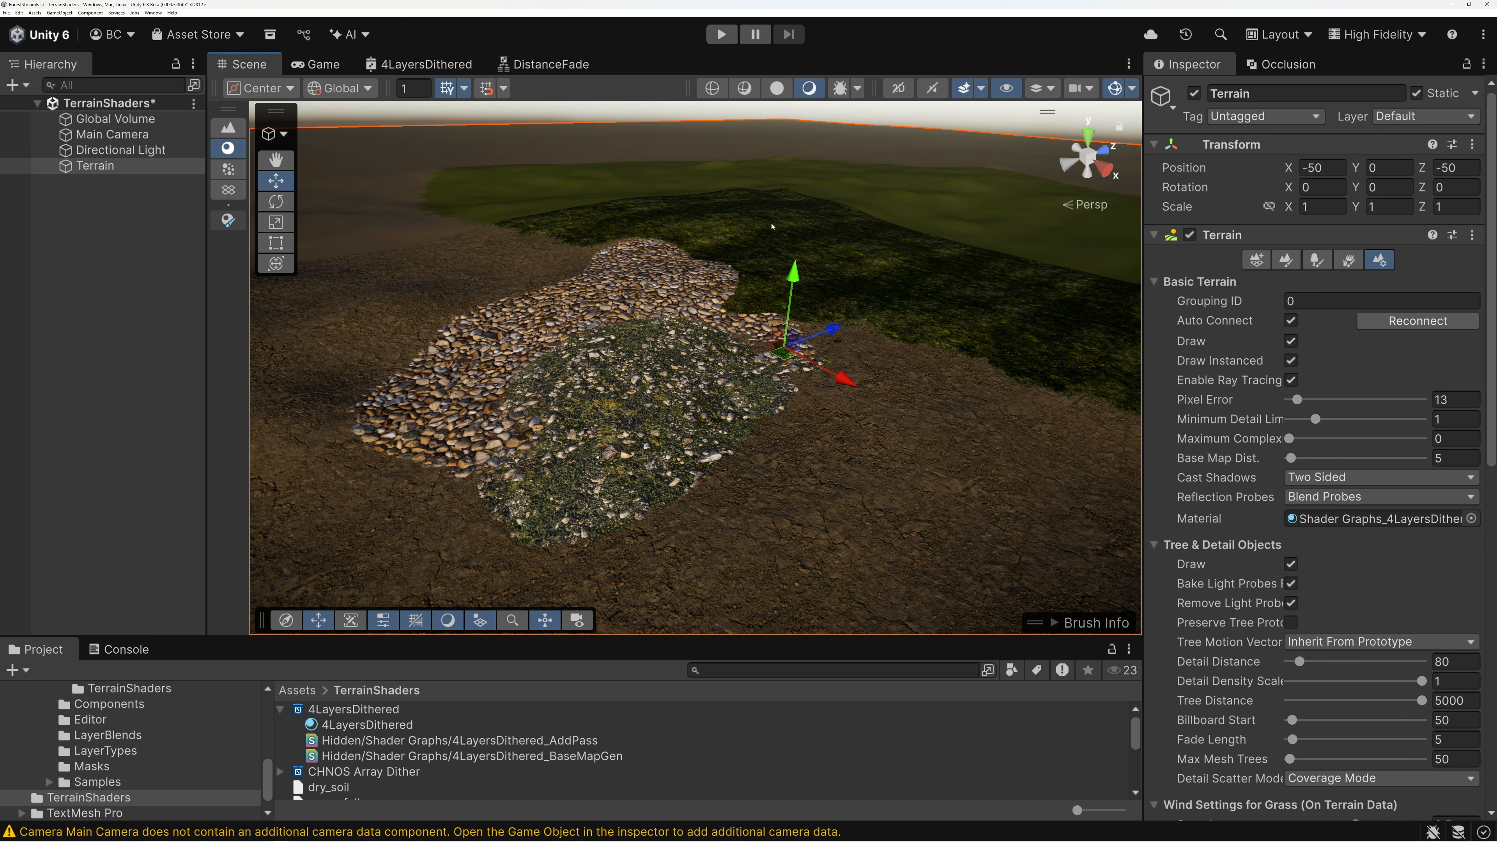
right_drag(950, 294, 953, 289)
right_drag(877, 332, 869, 332)
key(w)
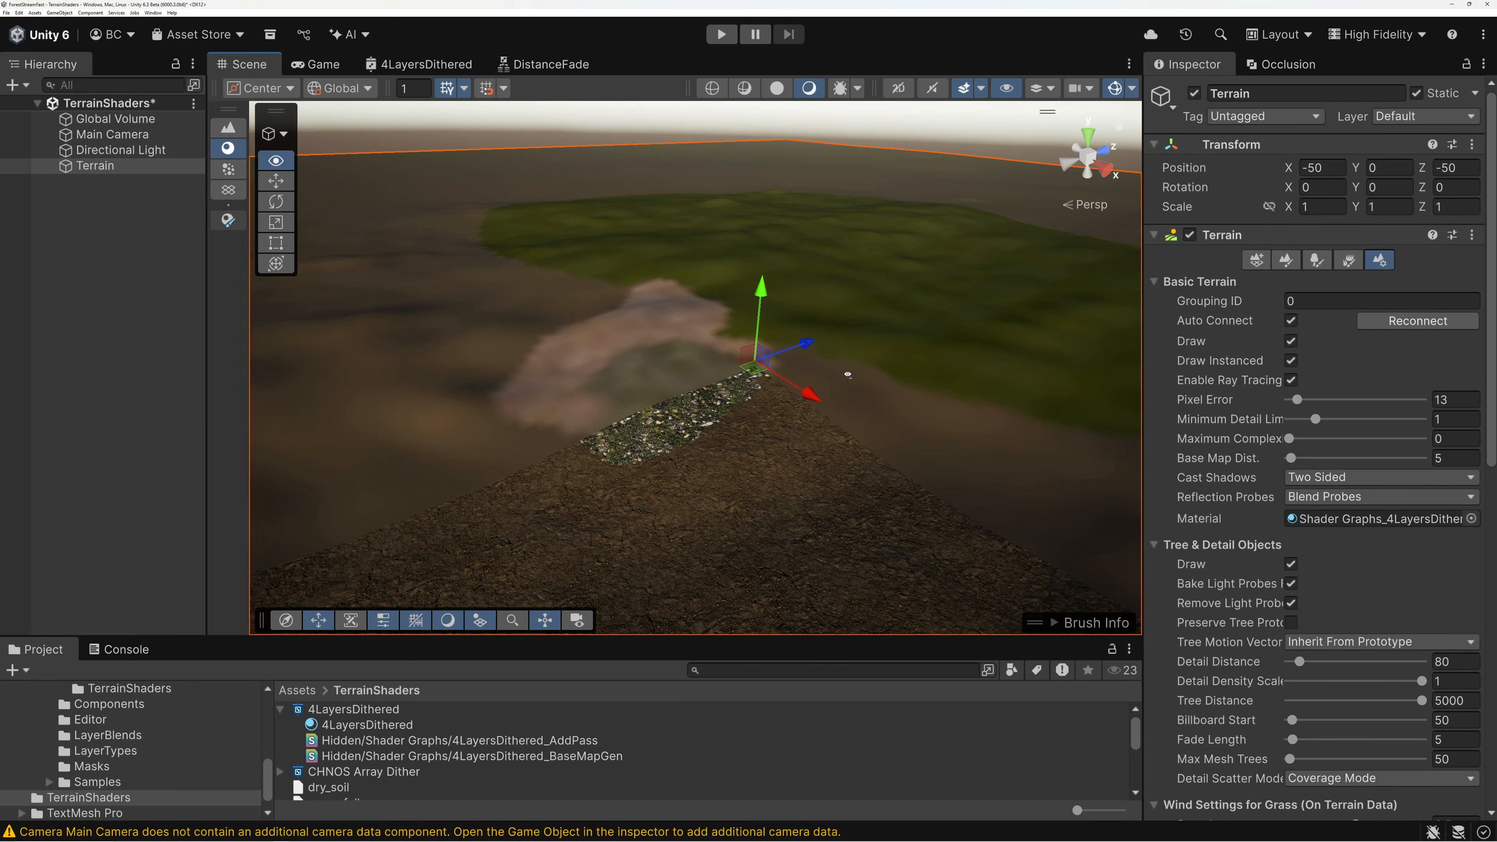
scroll(772, 406, up, 5)
right_drag(796, 371, 793, 365)
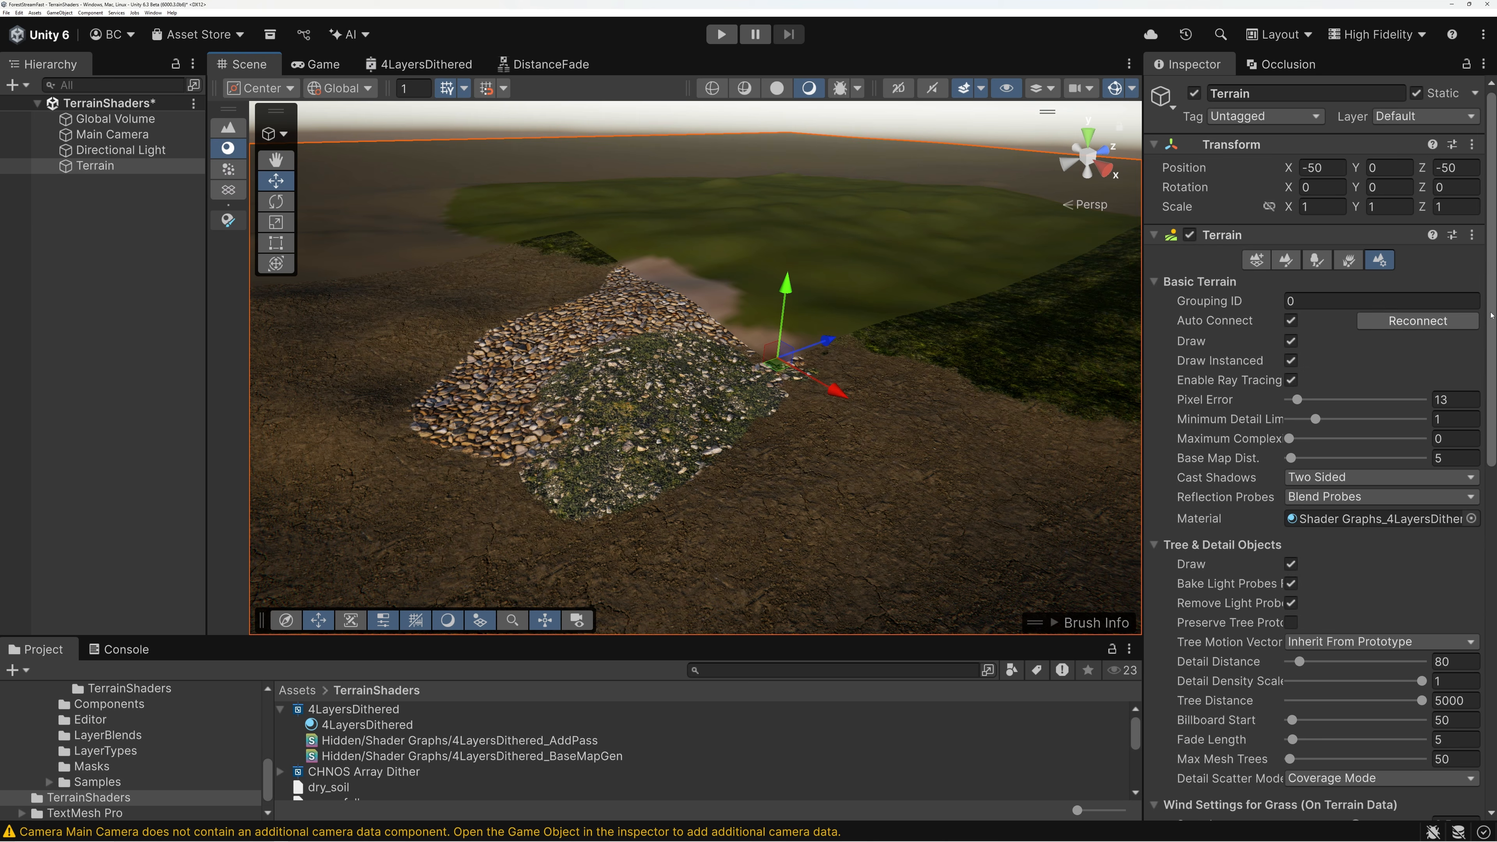
Set the terrain's Base Texture Resolution to 4096 x 4096
scroll(1486, 344, down, 1)
drag(1485, 344, 1467, 598)
scroll(1468, 598, down, 4)
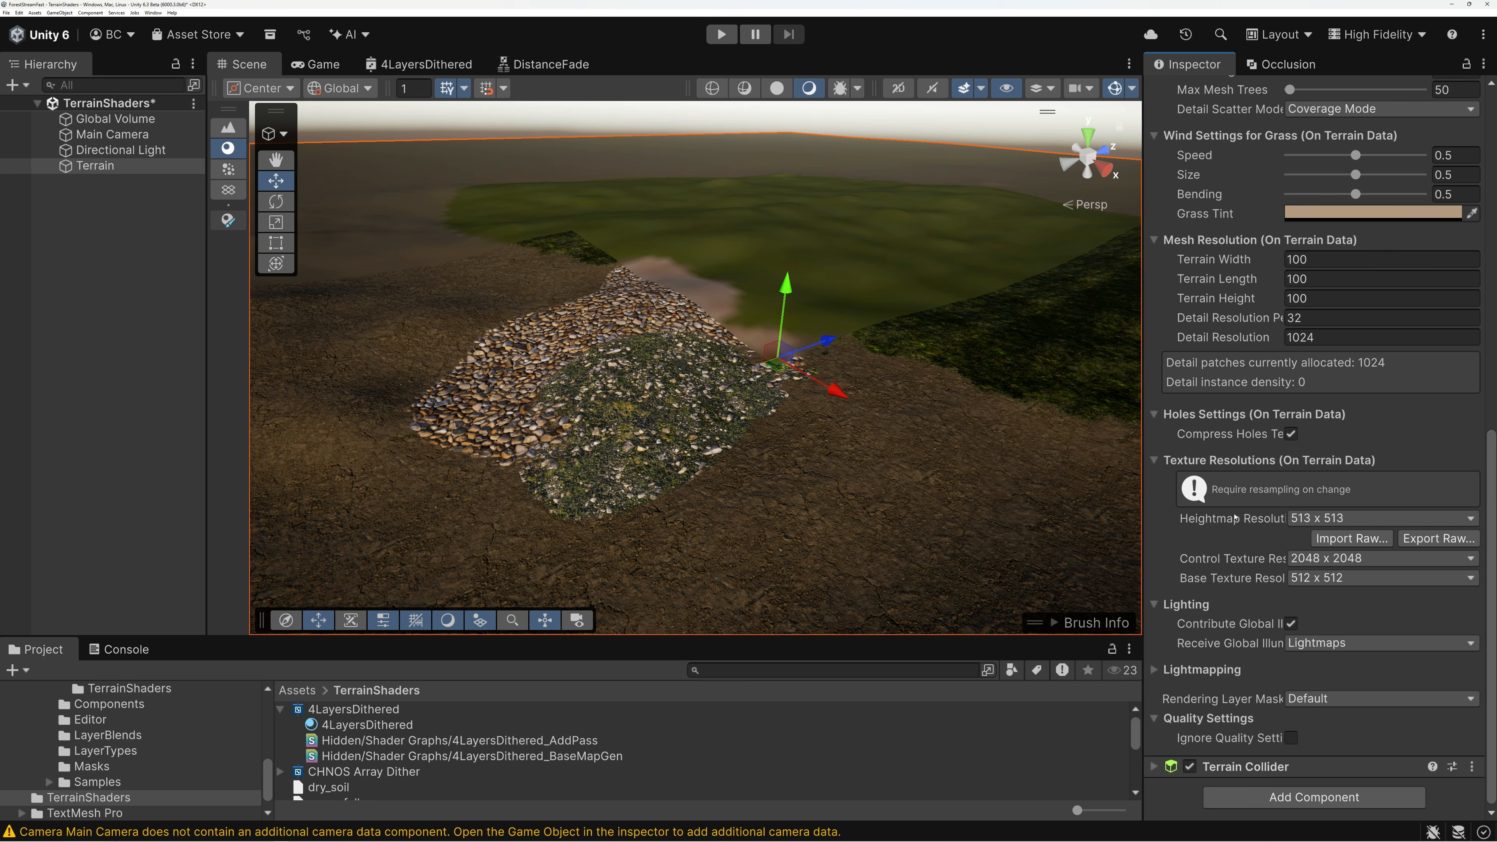
click(1310, 579)
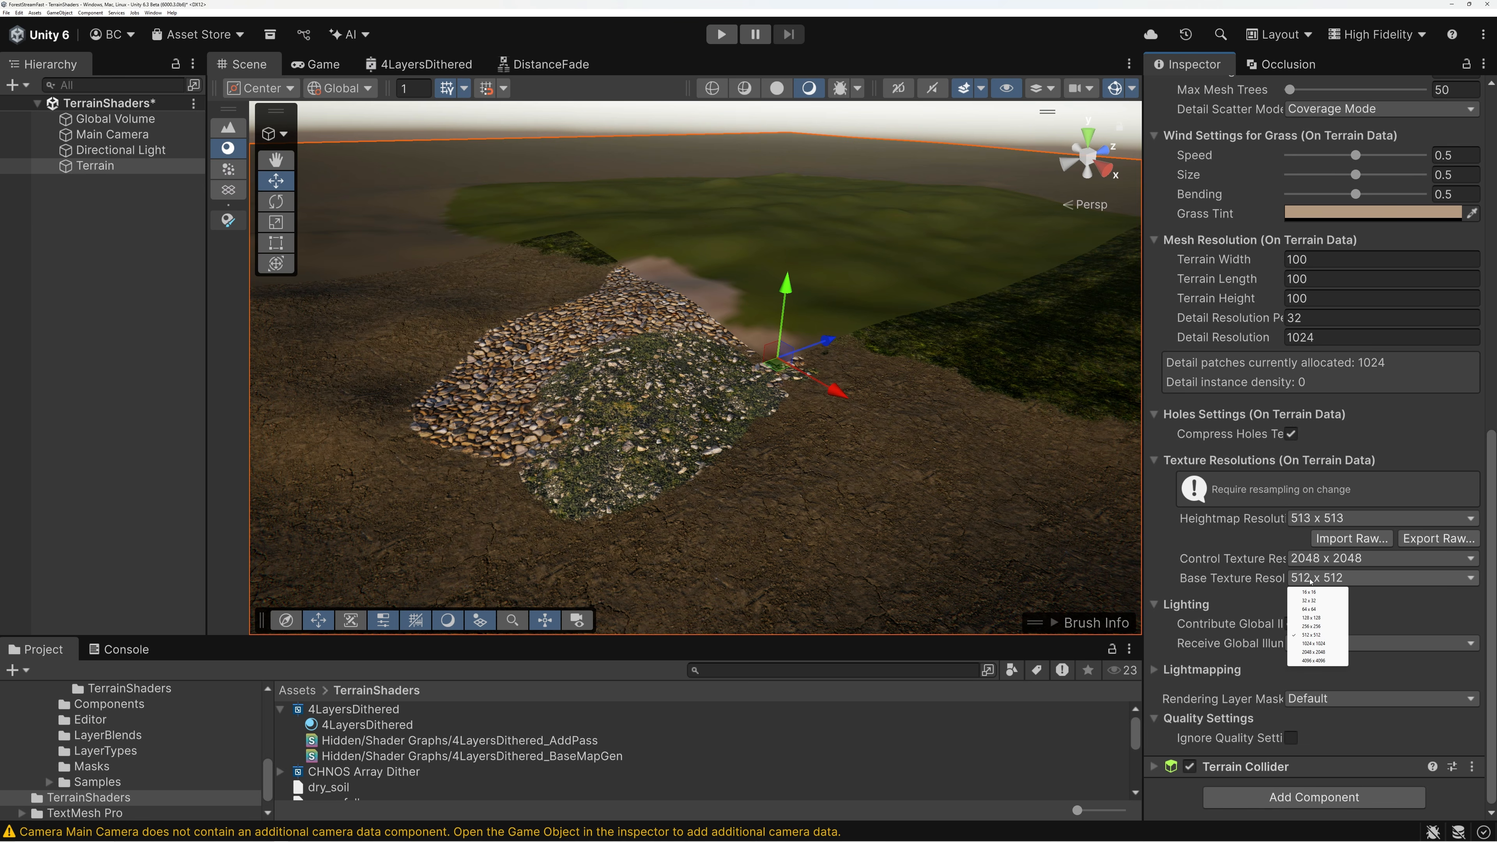
click(1310, 662)
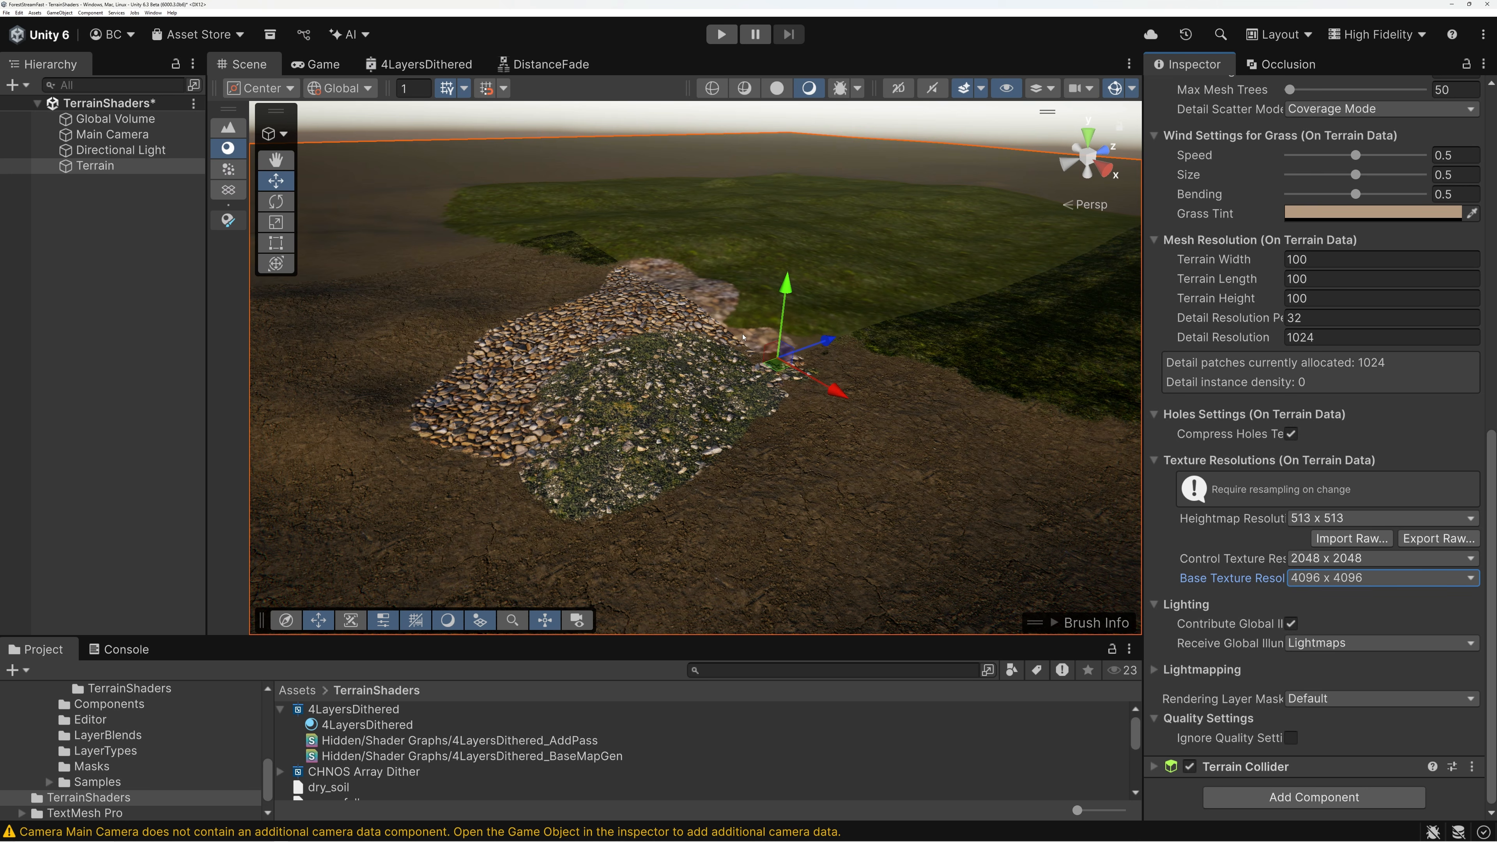
alt+drag(742, 324, 772, 335)
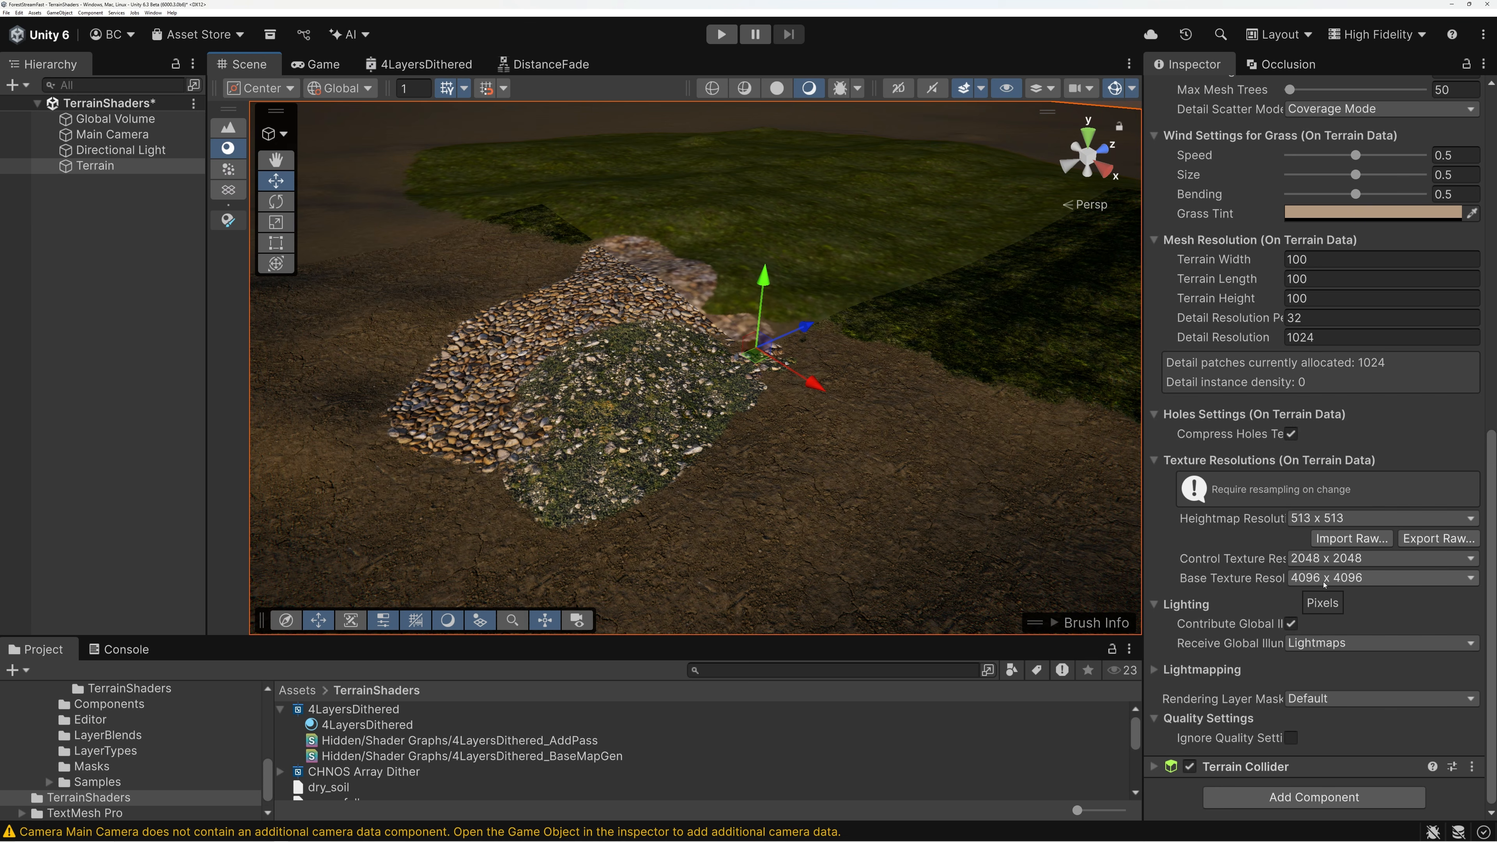
Examine the base map quality across the whole terrain from far away and from closer up
mouse_move(832, 362)
right_down()
mouse_move(834, 394)
mouse_move(997, 370)
mouse_move(843, 373)
right_up()
key(s)
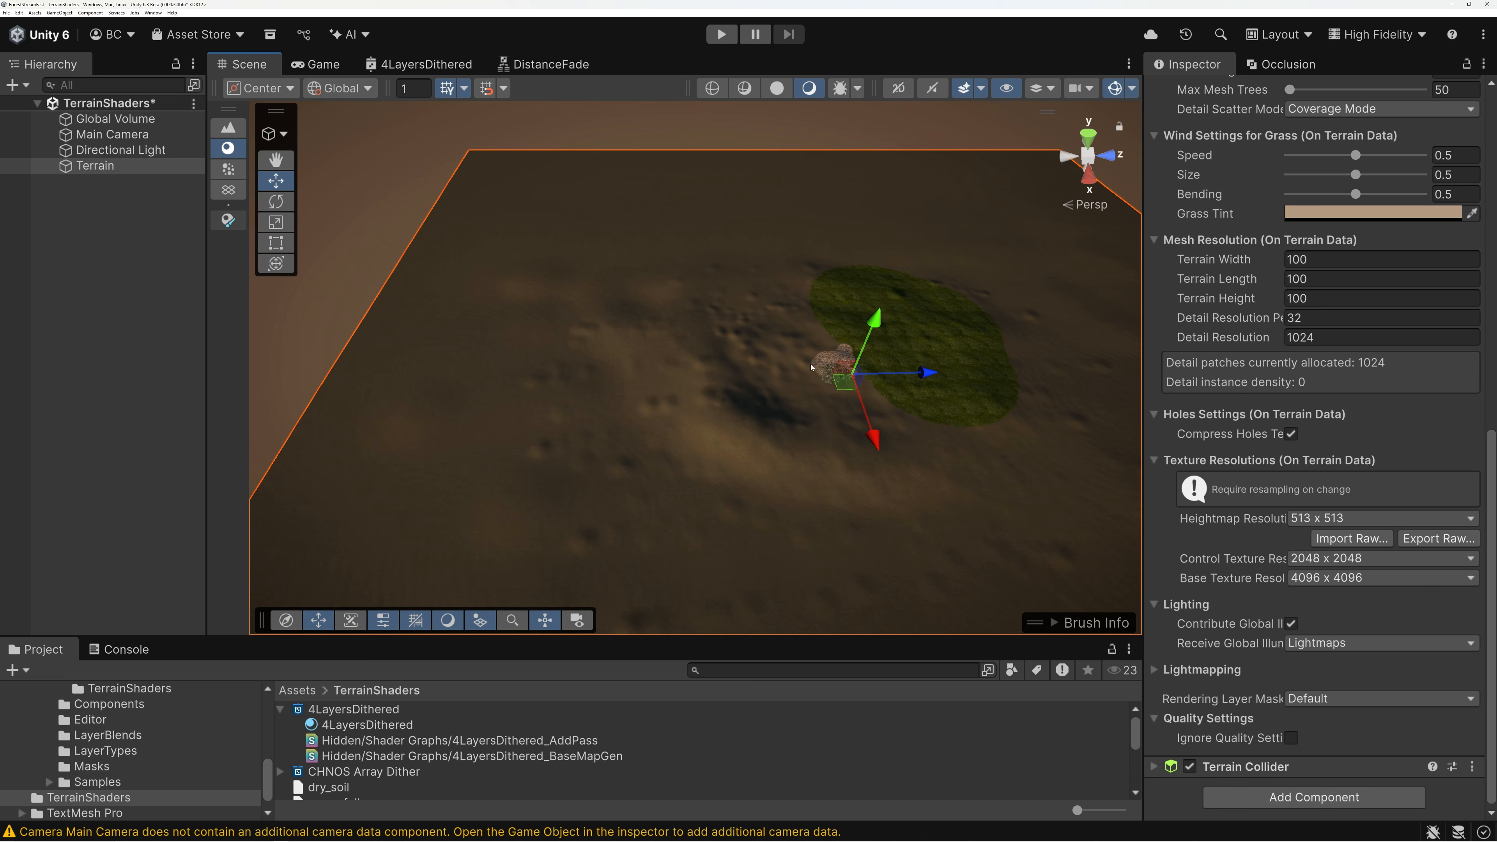
right_drag(771, 384, 920, 371)
key(w)
key(s)
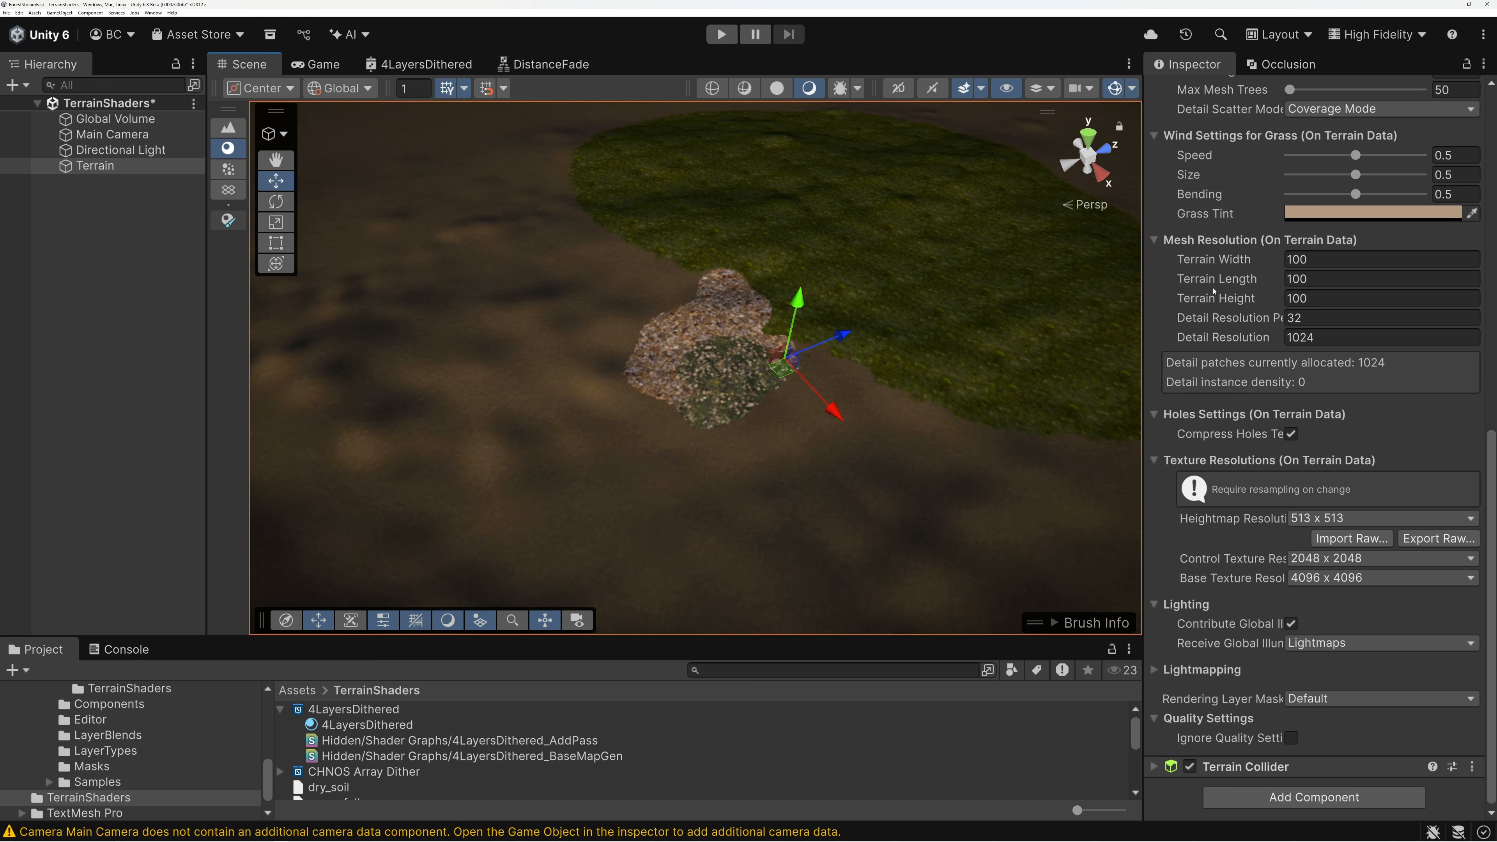
right_drag(1022, 392, 865, 359)
key(s)
key(s)
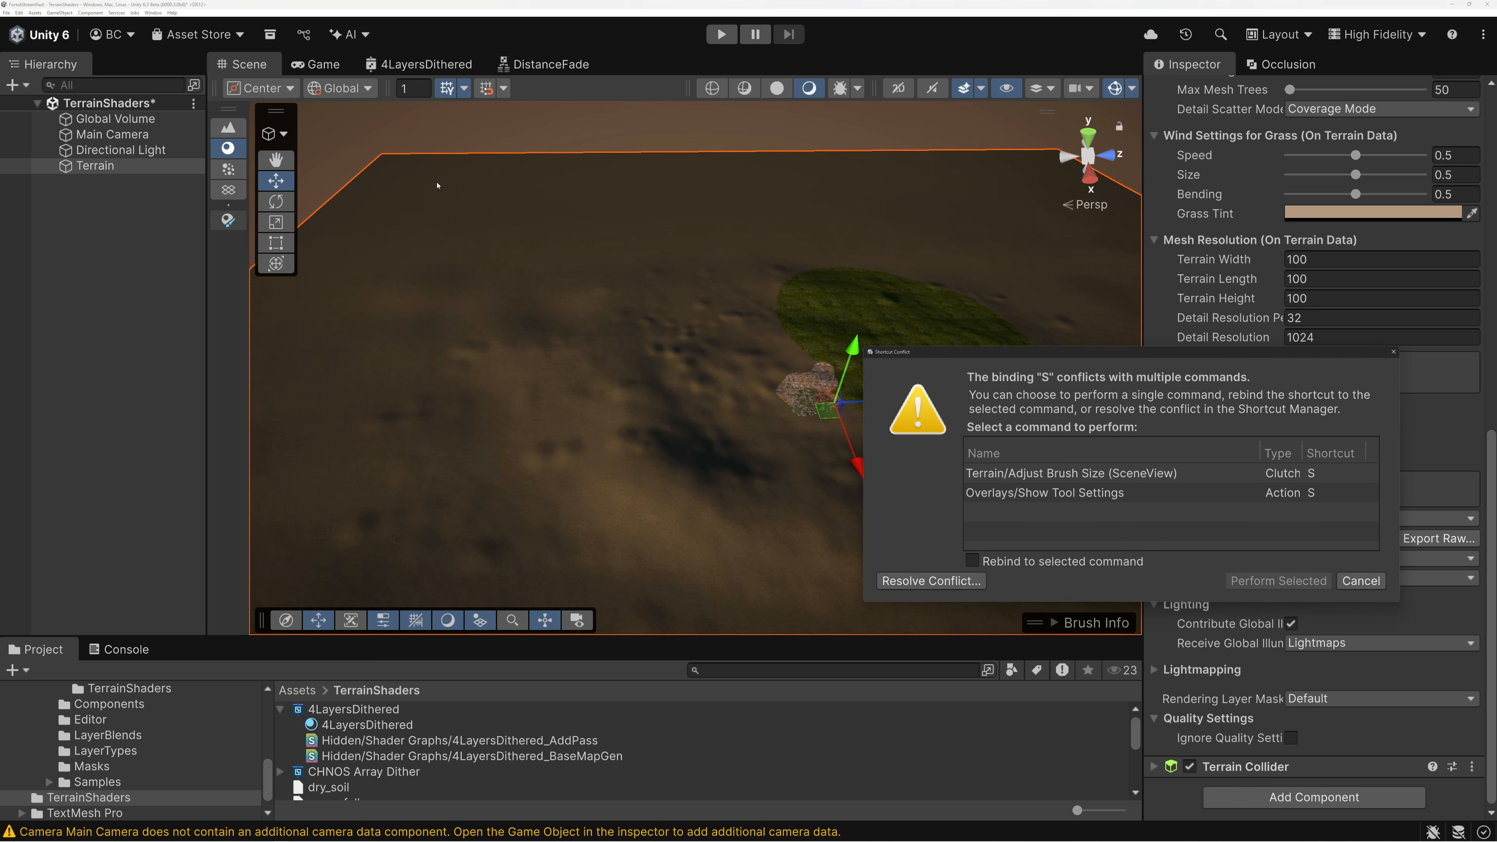
click(1361, 581)
right_drag(589, 194, 650, 168)
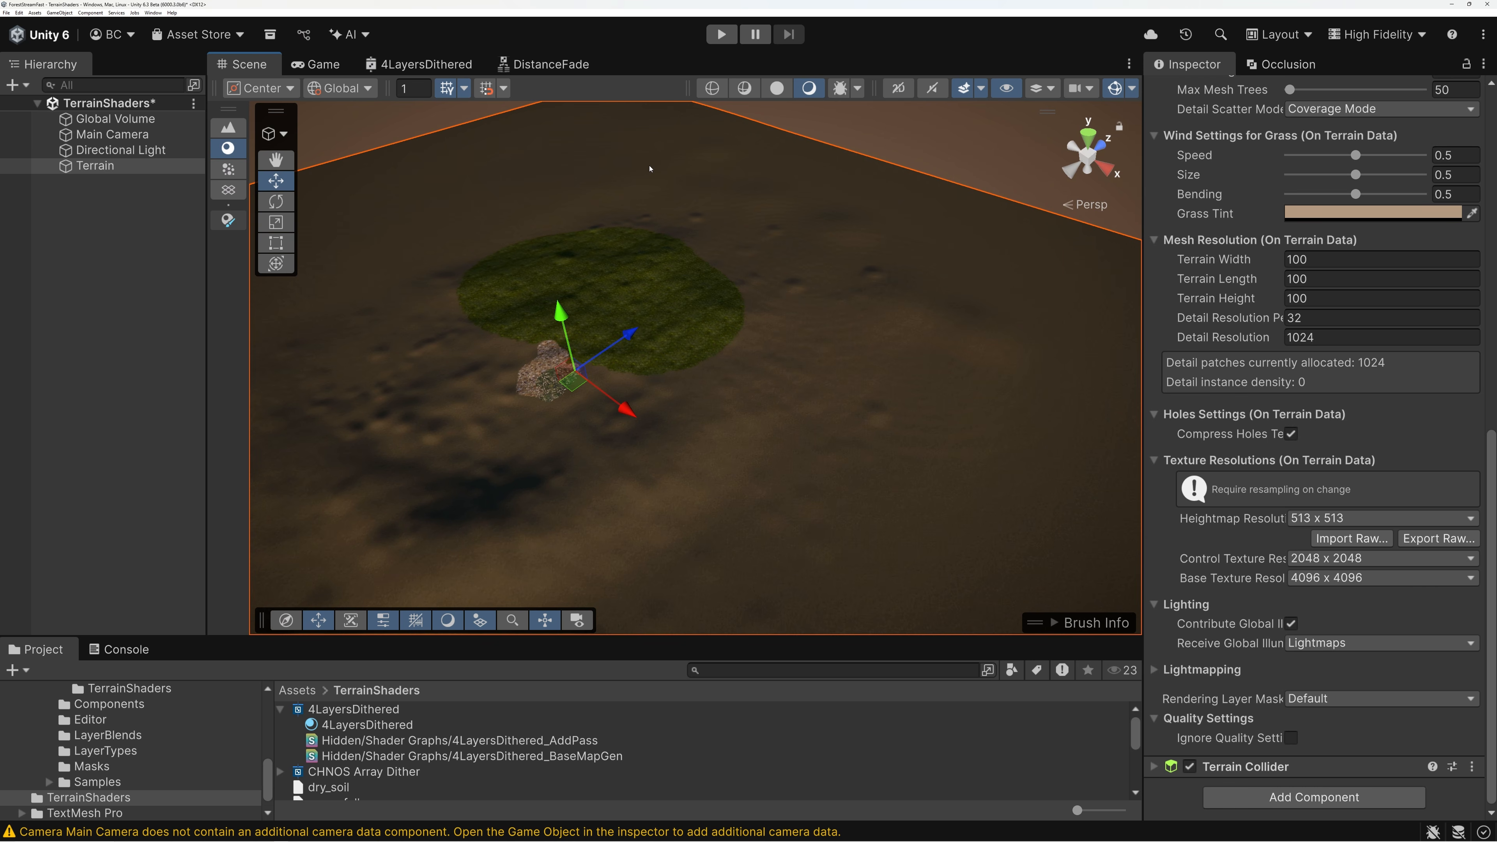
right_drag(698, 231, 645, 278)
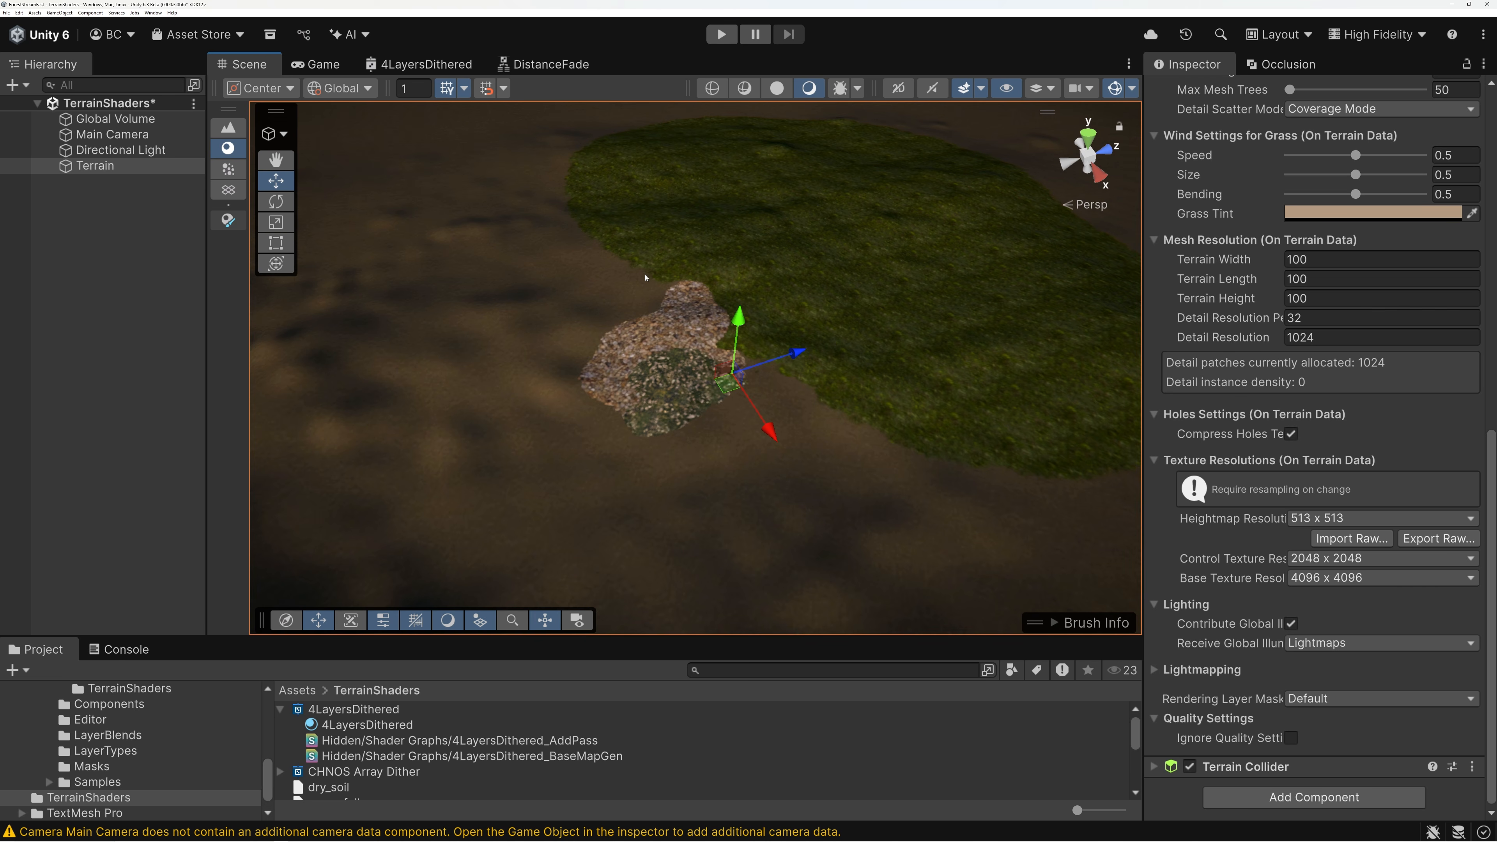
With the terrain selected, compare the pebble and moss patch on both sides of the base map boundary and review the texture resolution settings
click(97, 166)
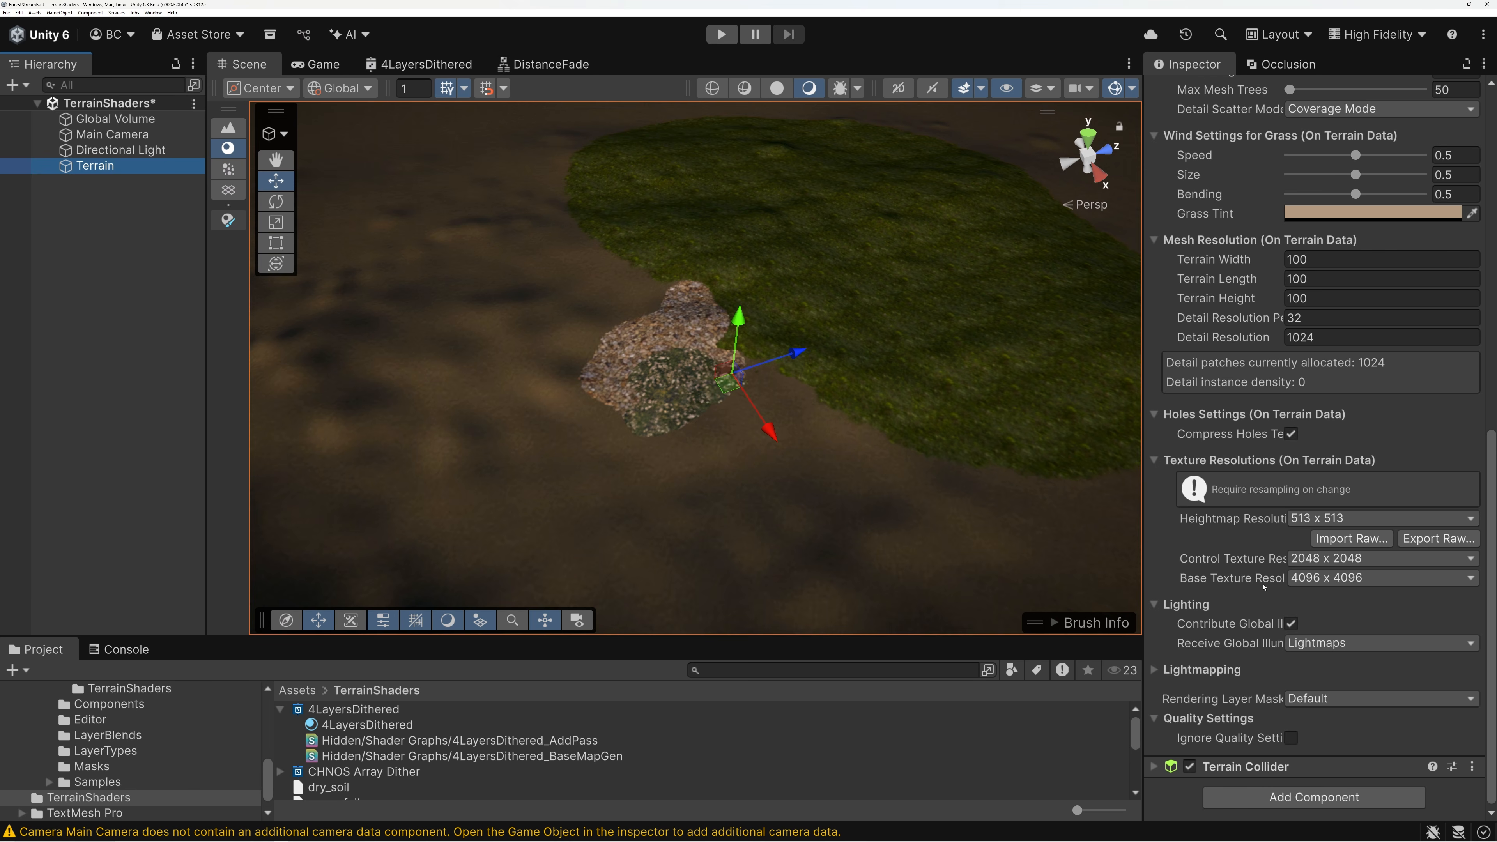
right_drag(967, 477, 901, 318)
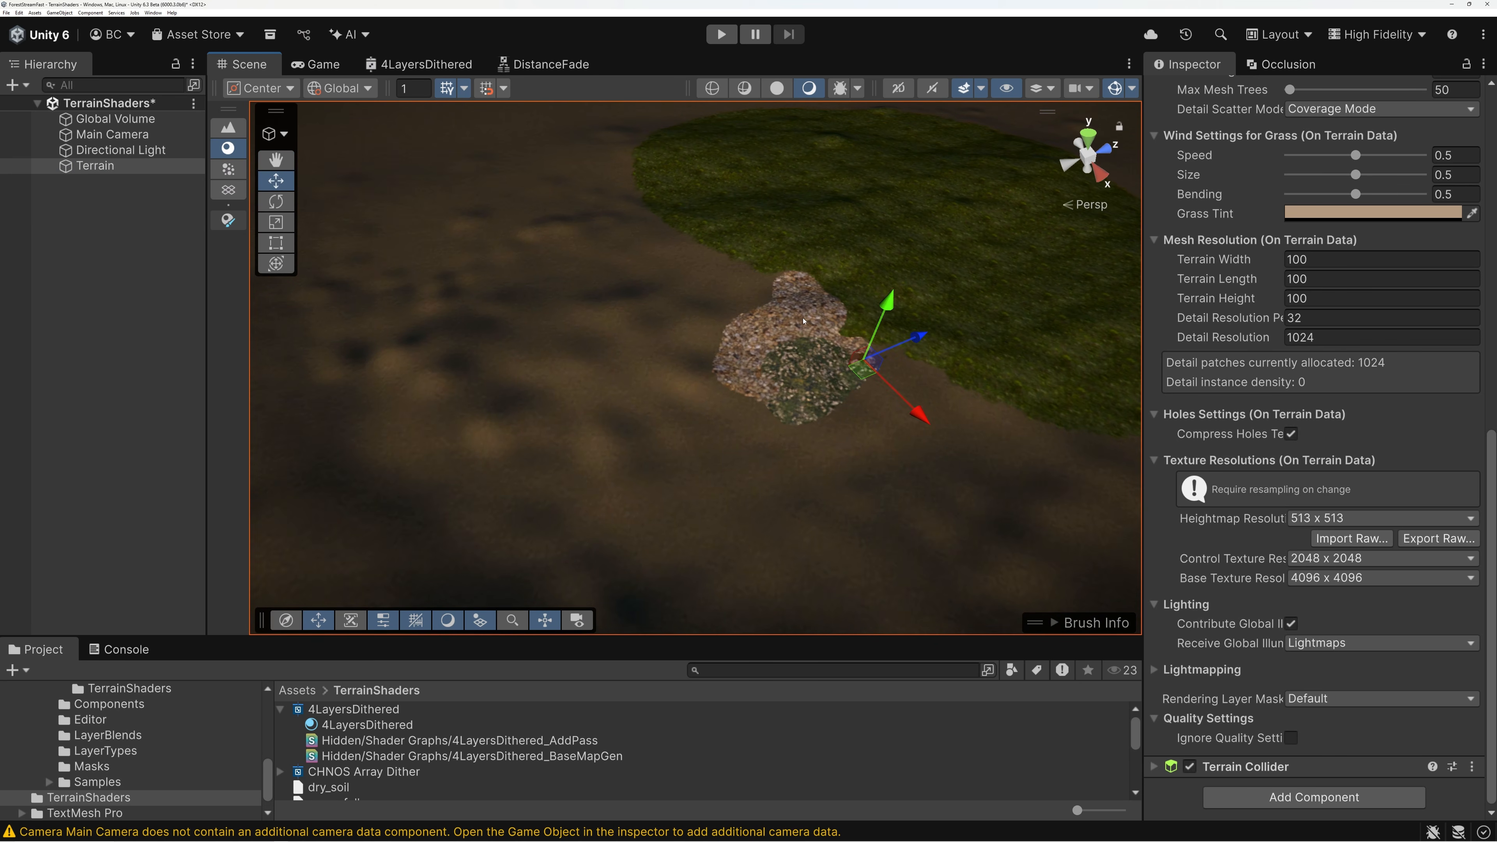
right_drag(814, 377, 883, 374)
key(w)
right_drag(842, 419, 787, 376)
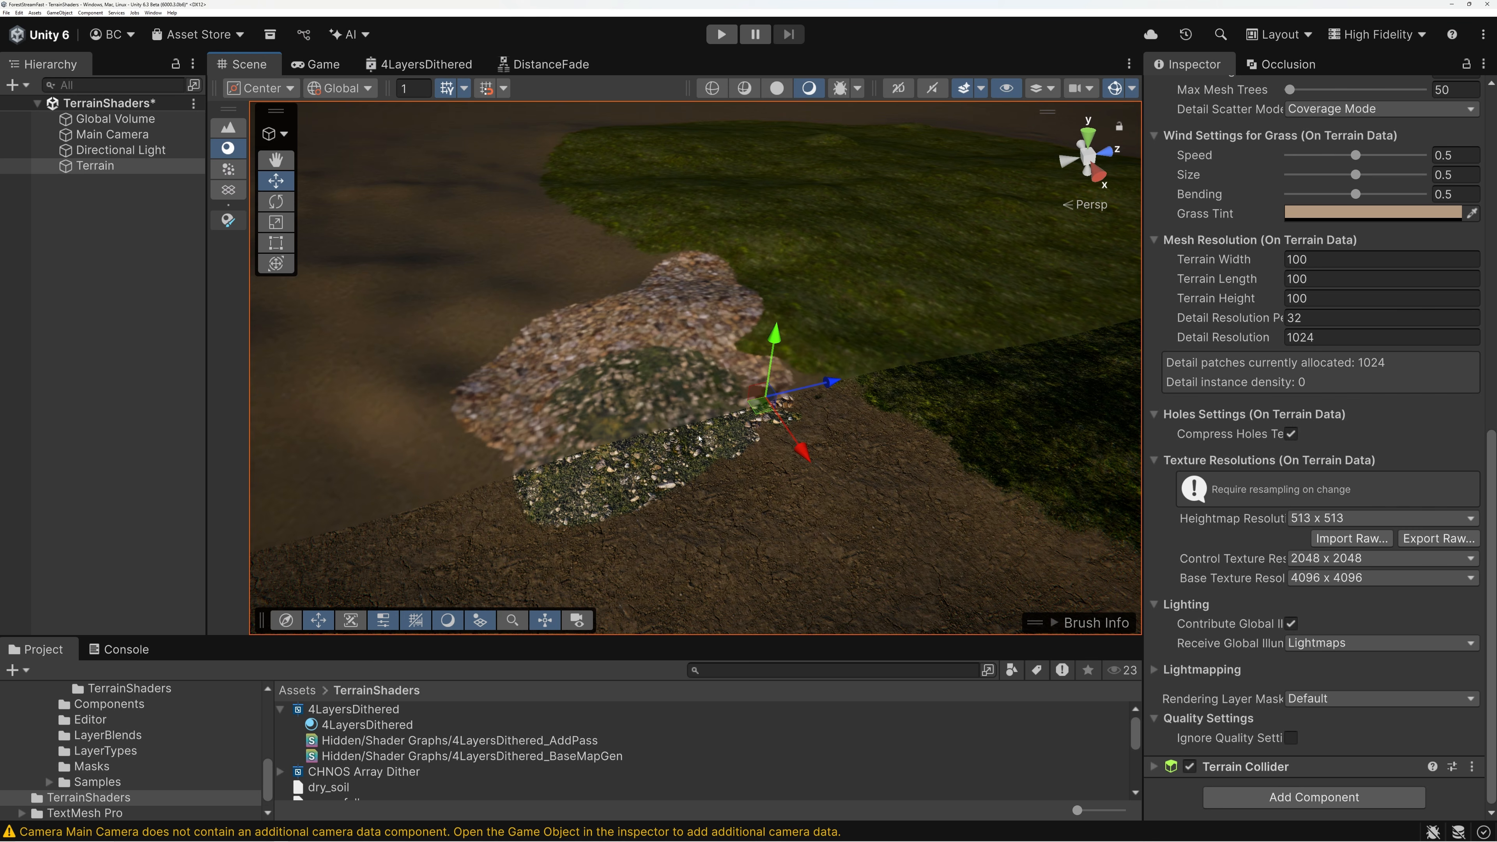
drag(1490, 462, 1490, 406)
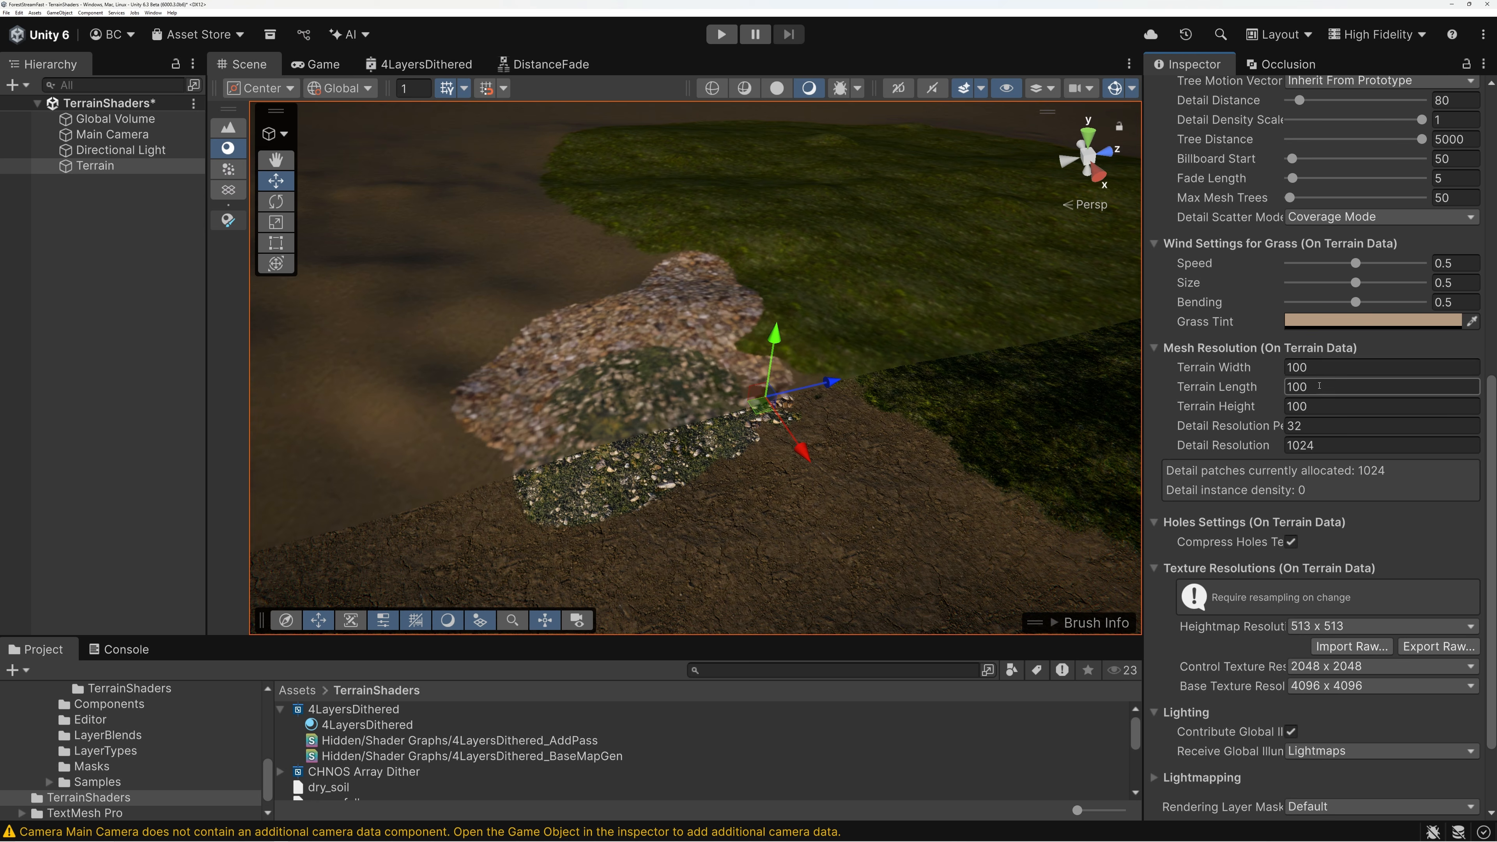
drag(1490, 389, 1494, 564)
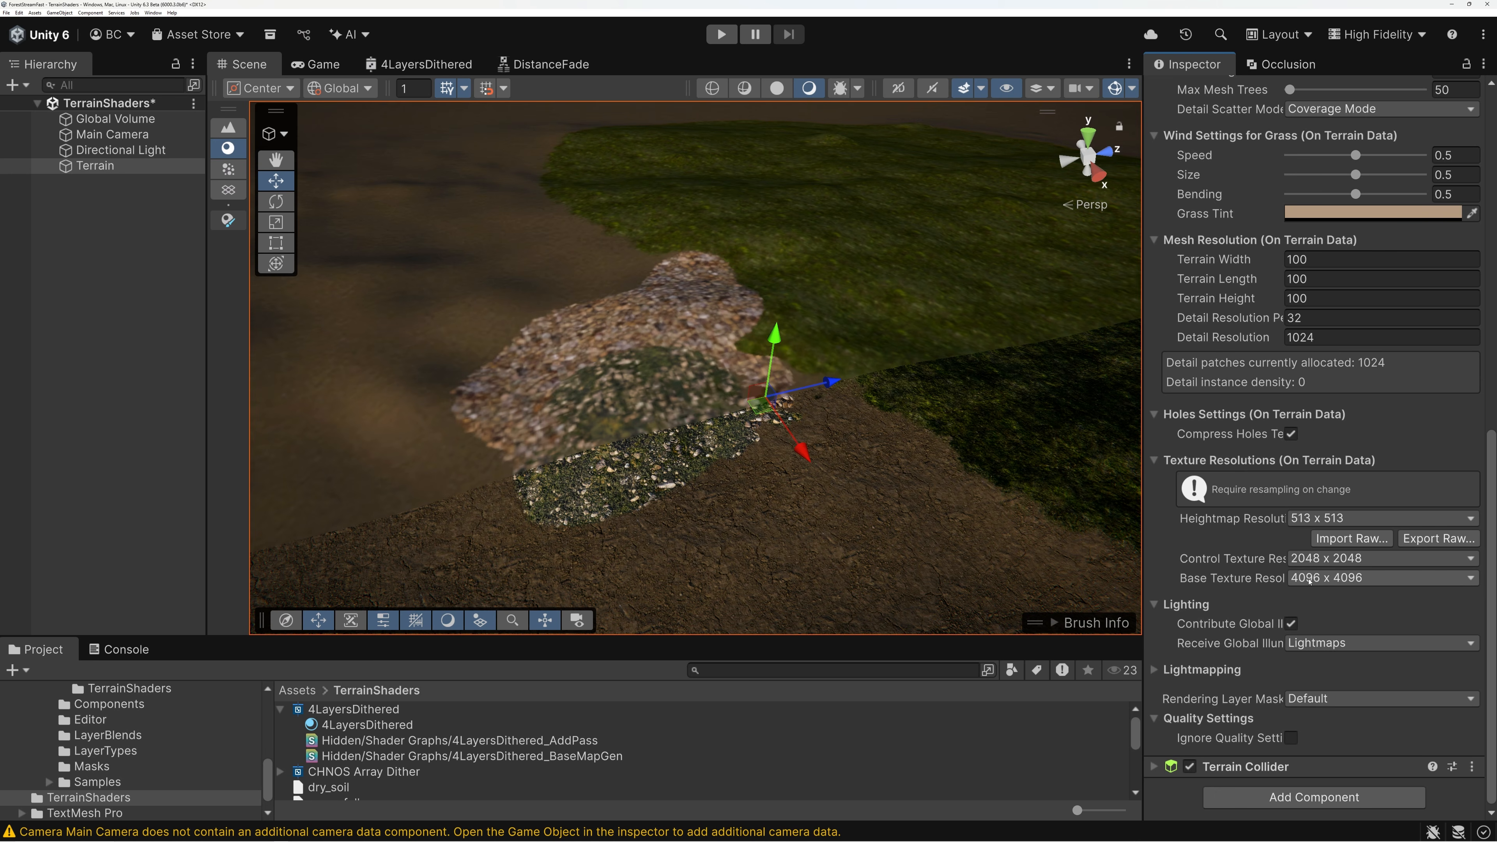
Compare the pebble and moss patch up close and from farther away, across the base map boundary
mouse_move(1230, 586)
middle_drag(901, 322, 891, 303)
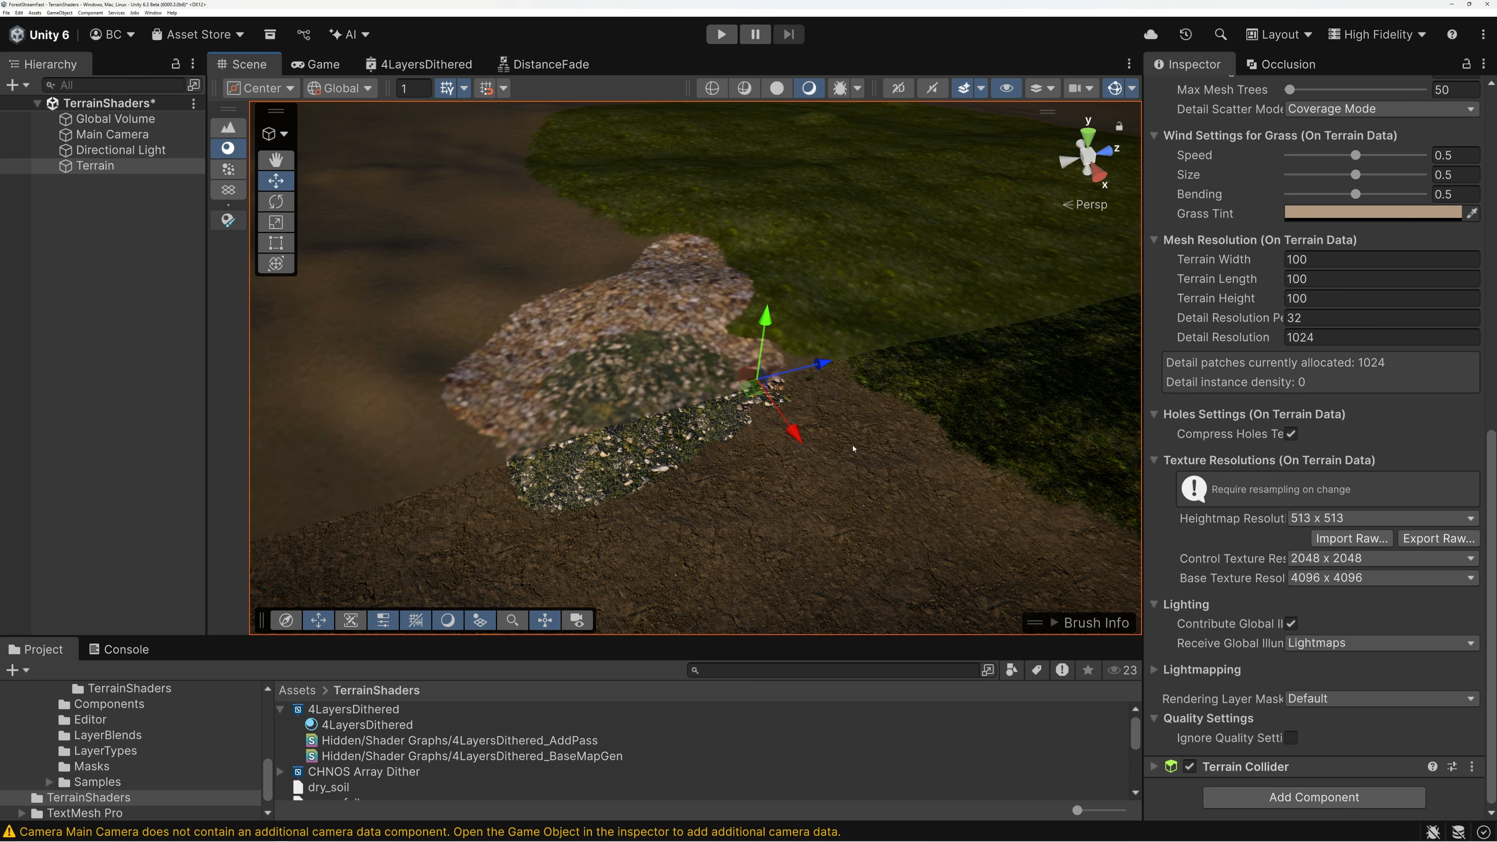
scroll(854, 448, up, 10)
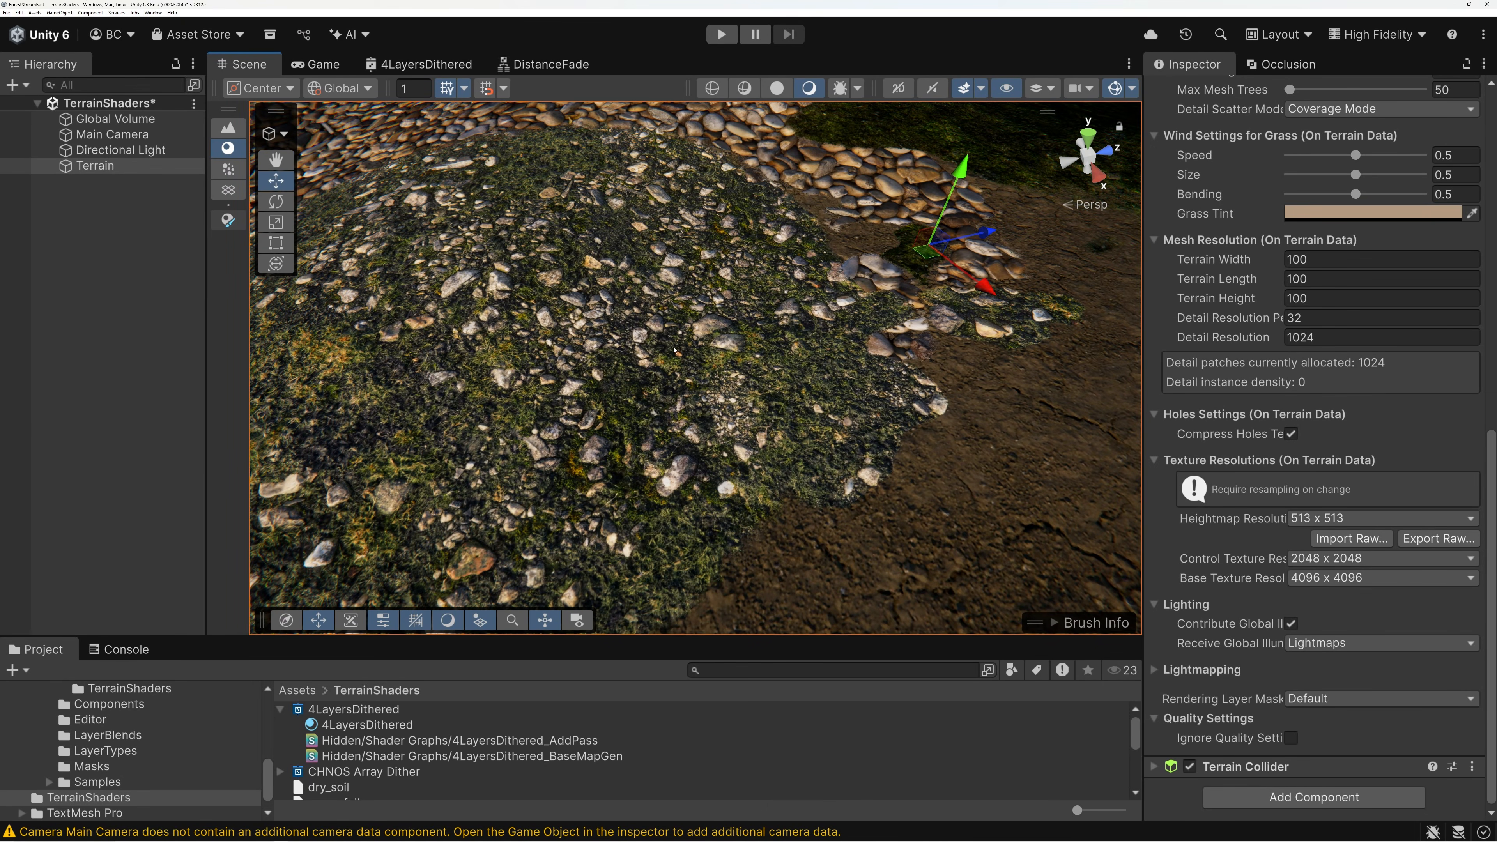
scroll(776, 349, down, 12)
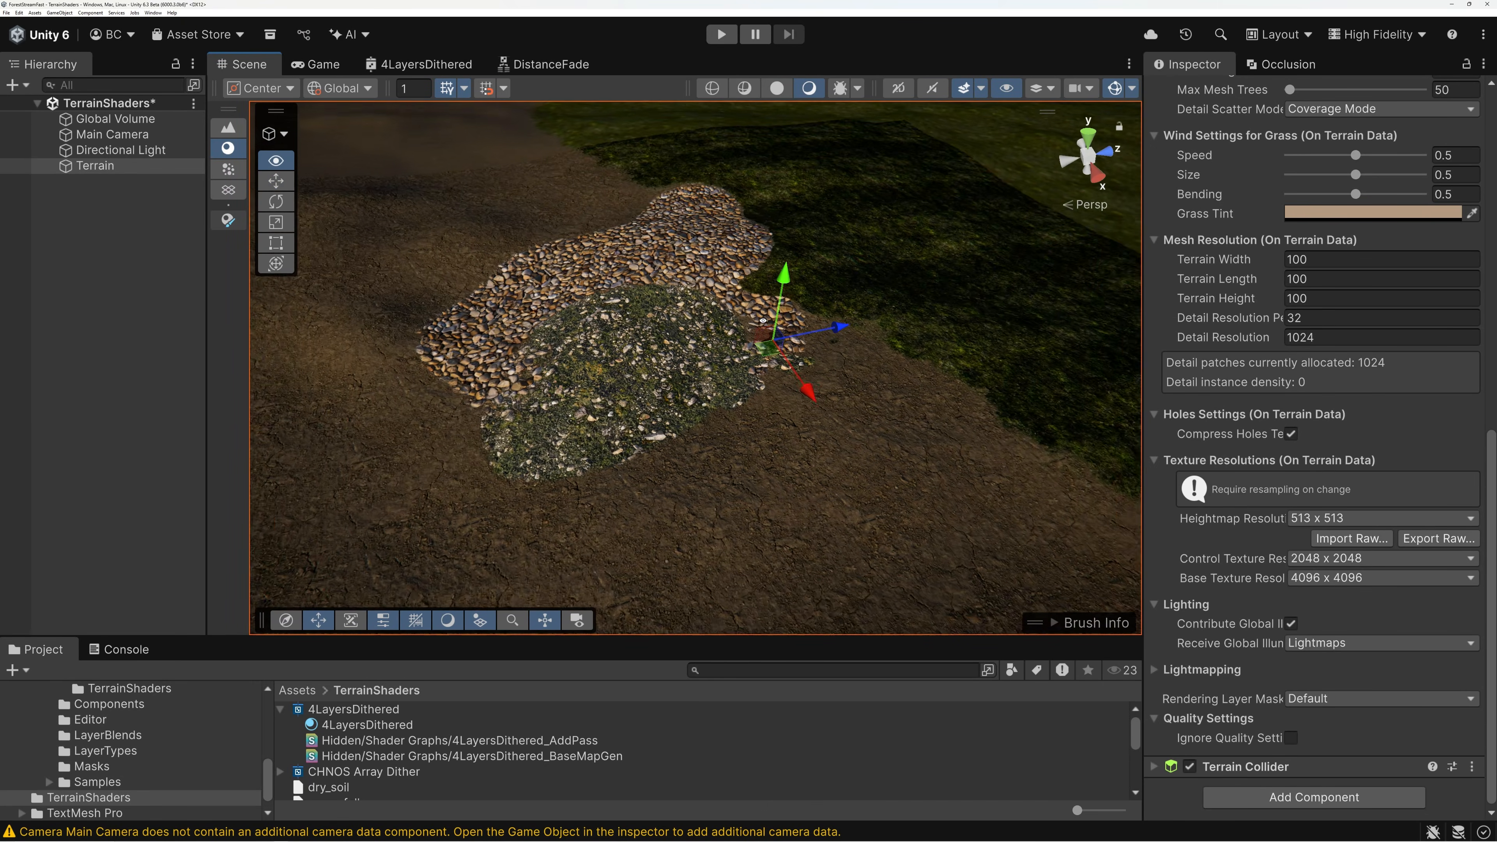
key(w)
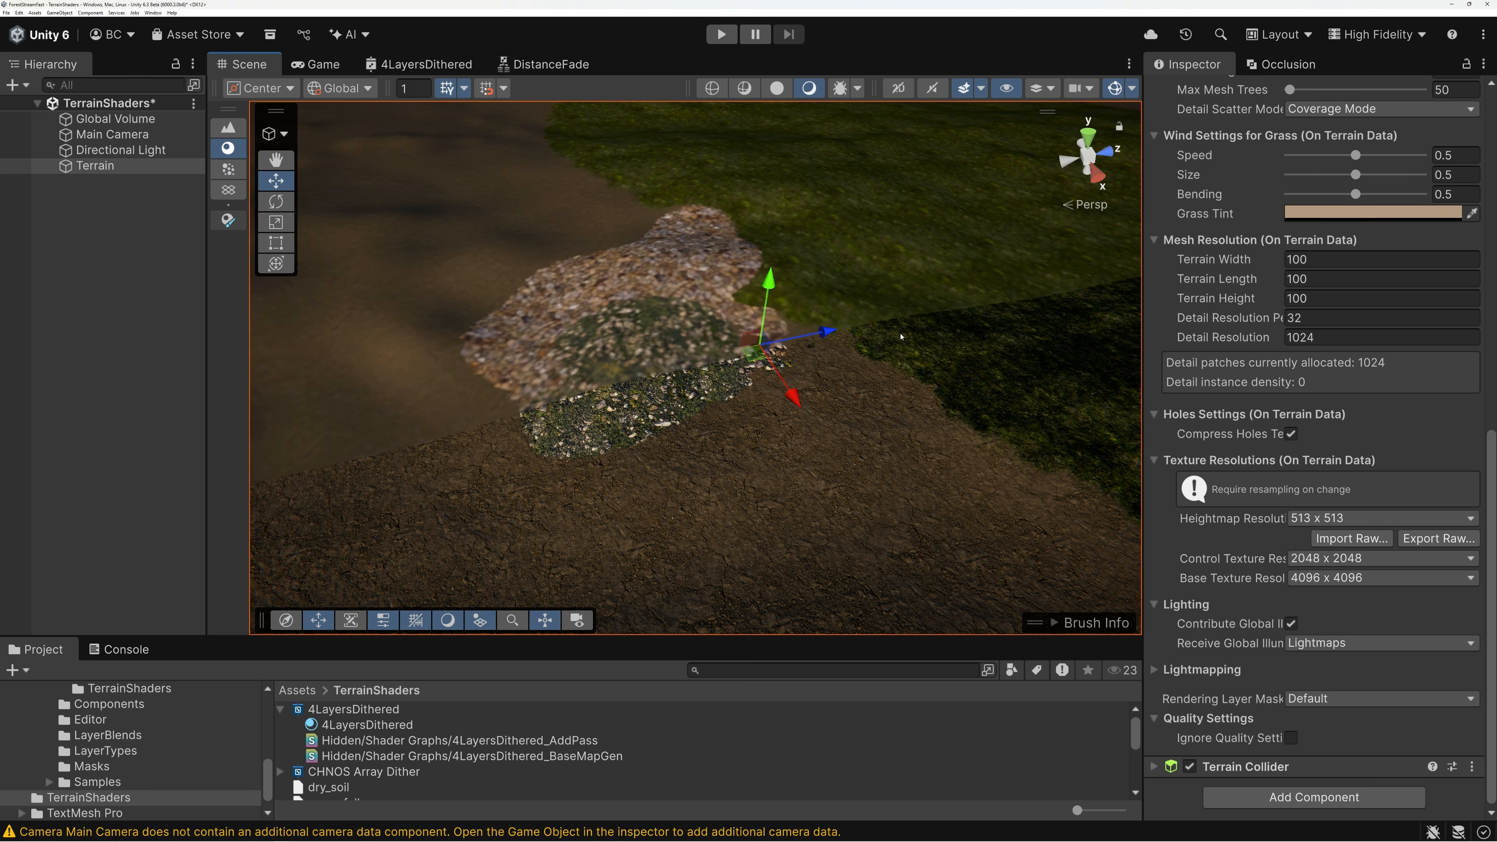
In the 4LayersDithered graph, hide the Graph Inspector and place the Distance Fade node directly below the Unpack Material node
click(405, 65)
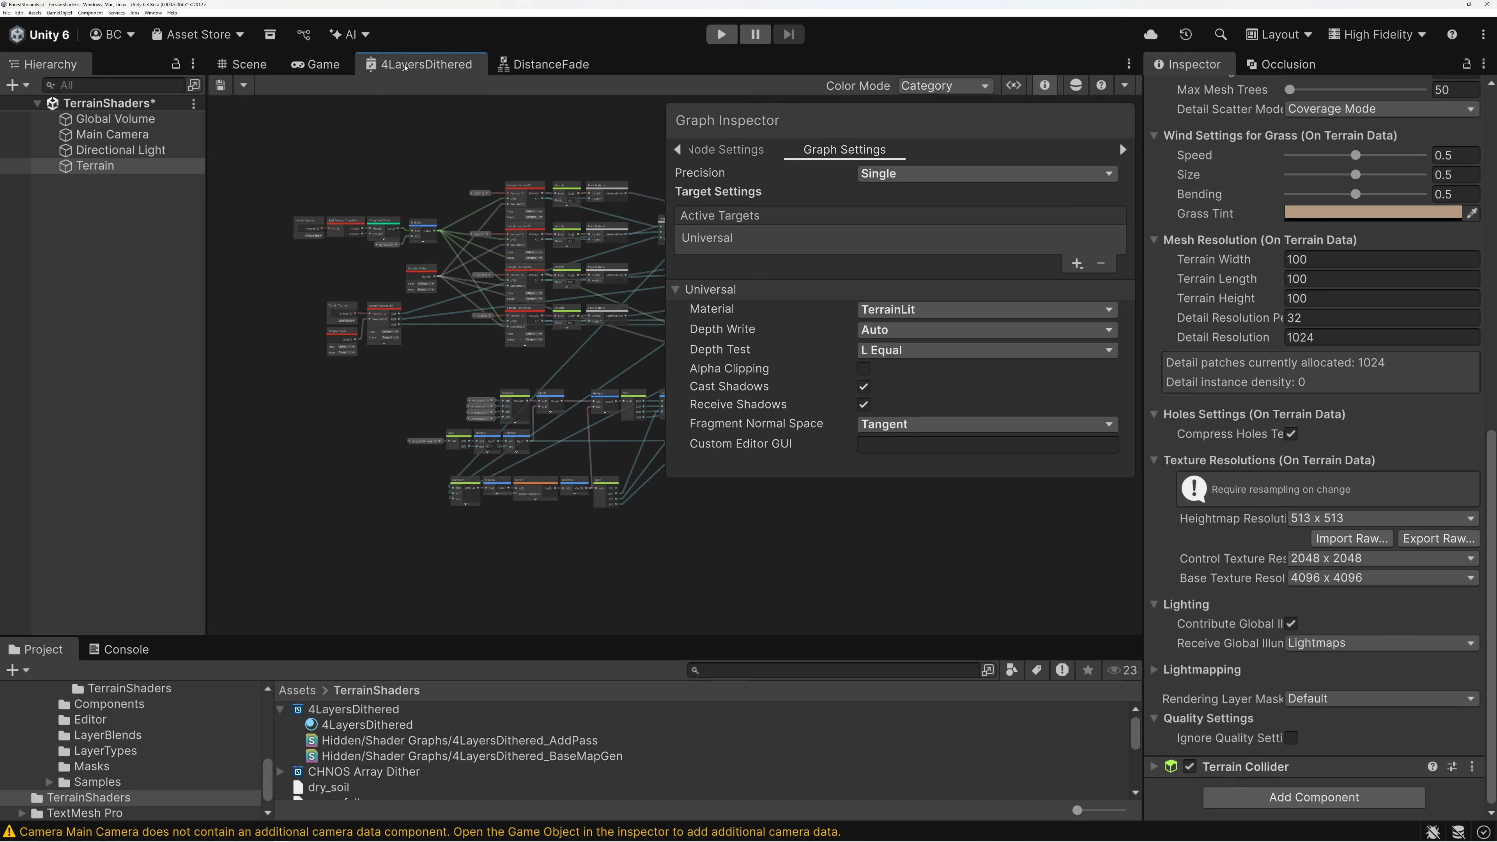
click(1044, 85)
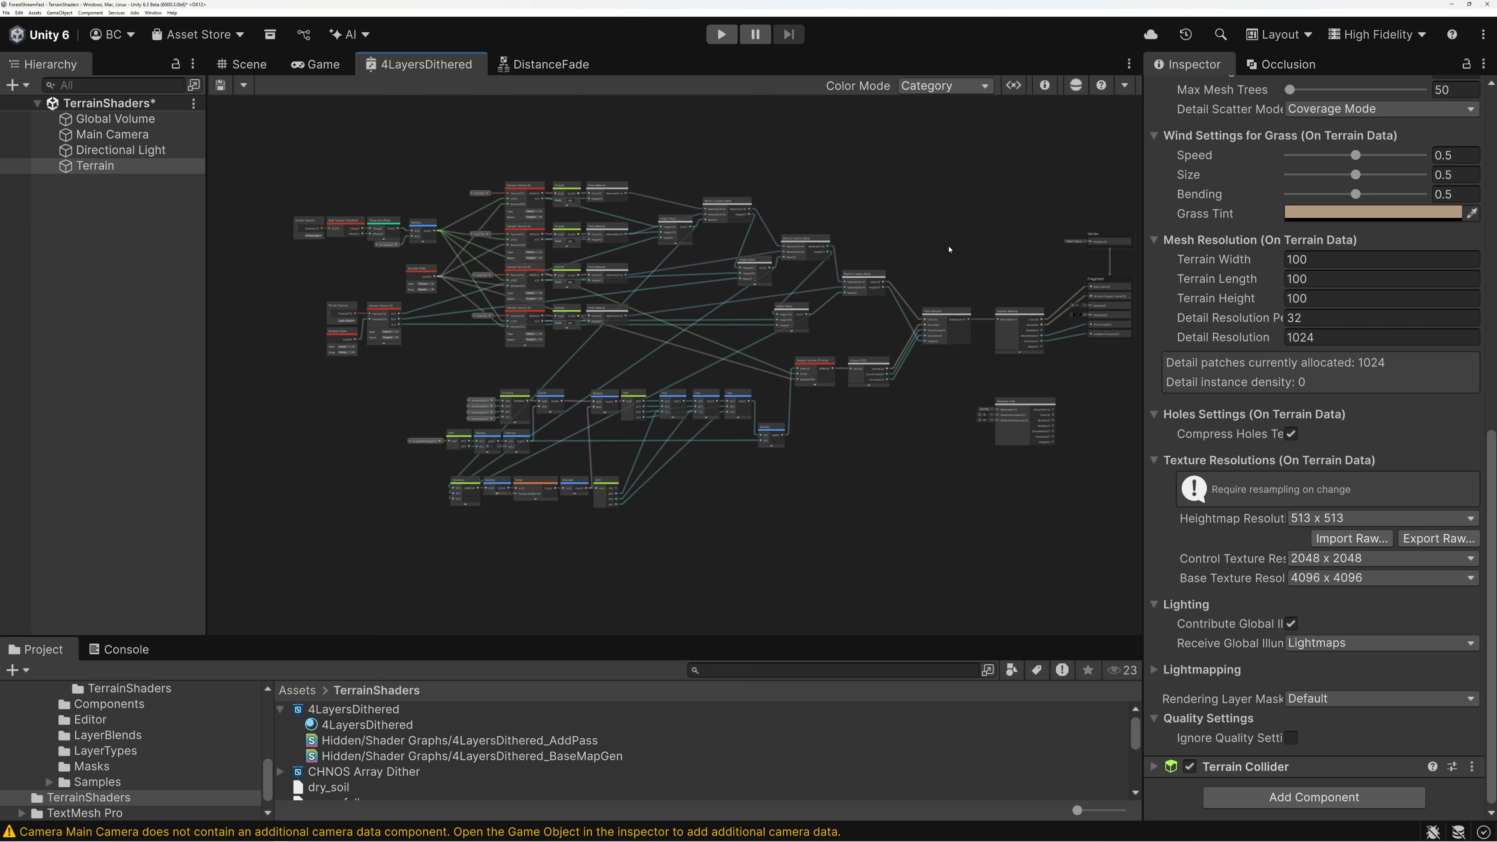
scroll(952, 261, up, 10)
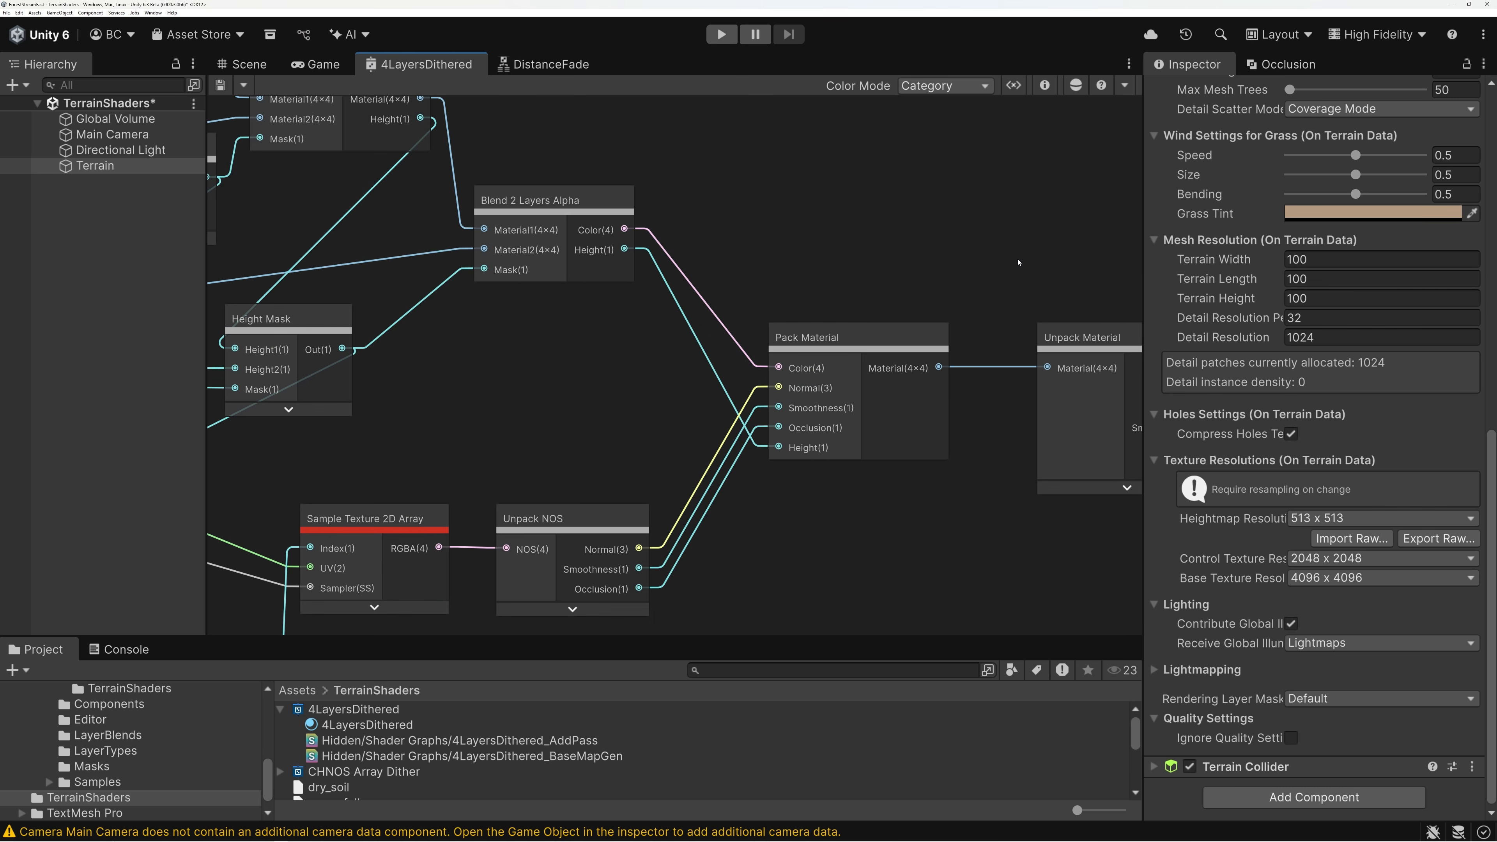
middle_drag(790, 232, 713, 234)
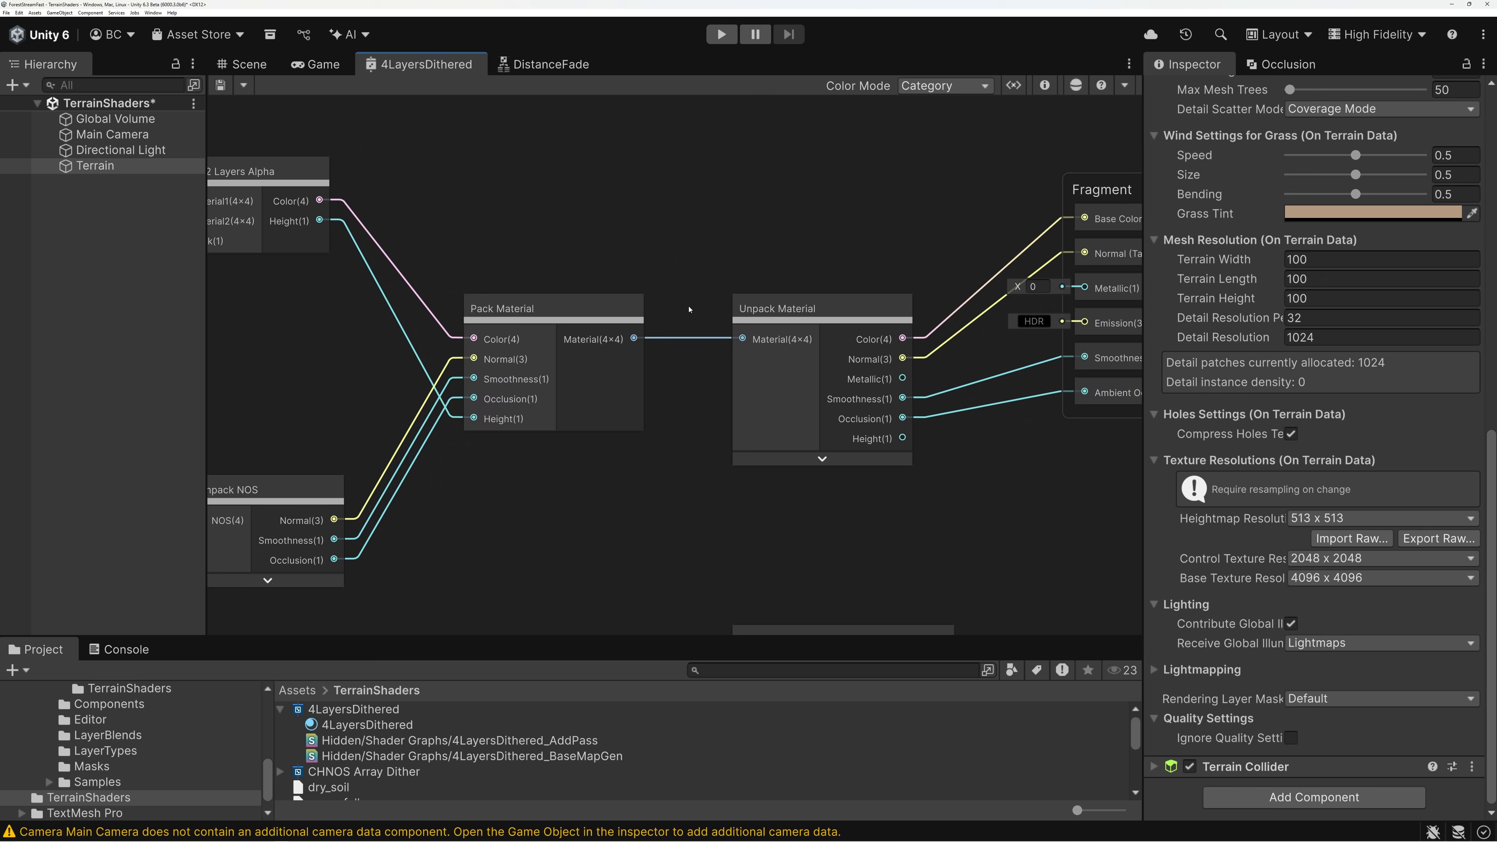
click(838, 322)
scroll(837, 323, up, 2)
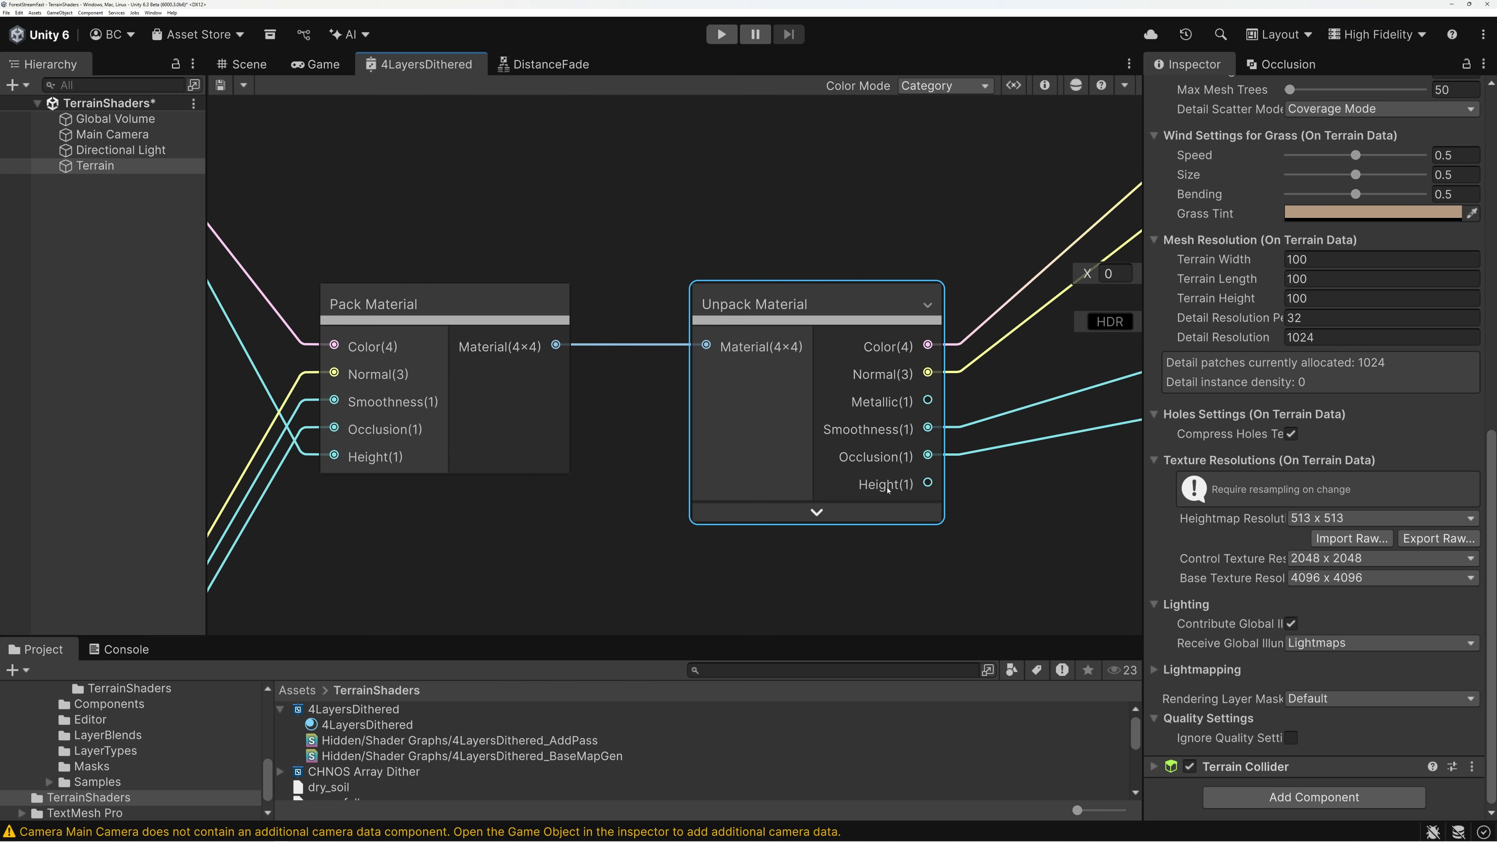
middle_drag(793, 397, 766, 238)
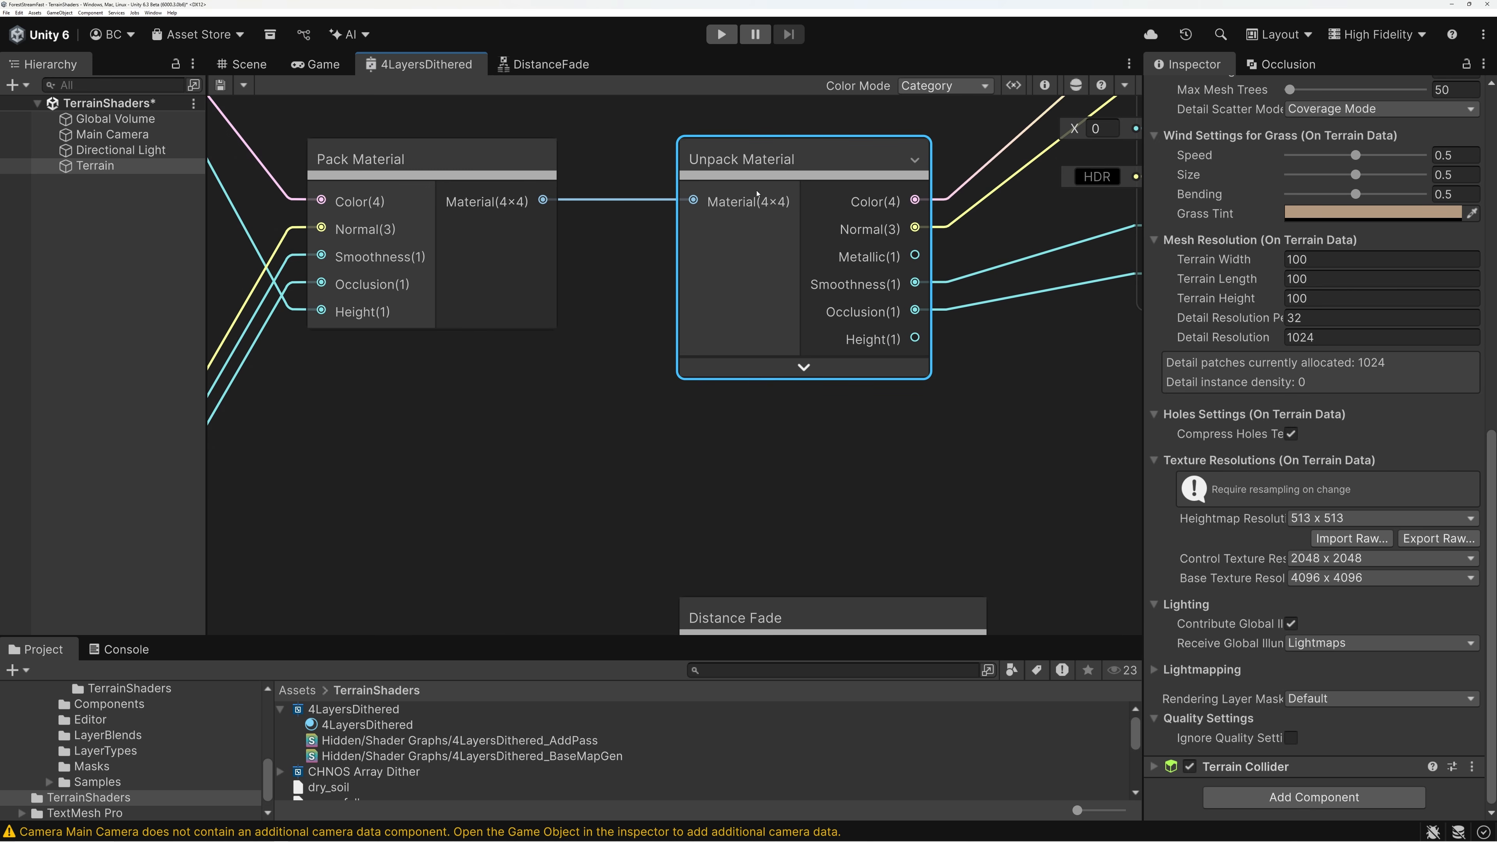
drag(834, 619, 820, 400)
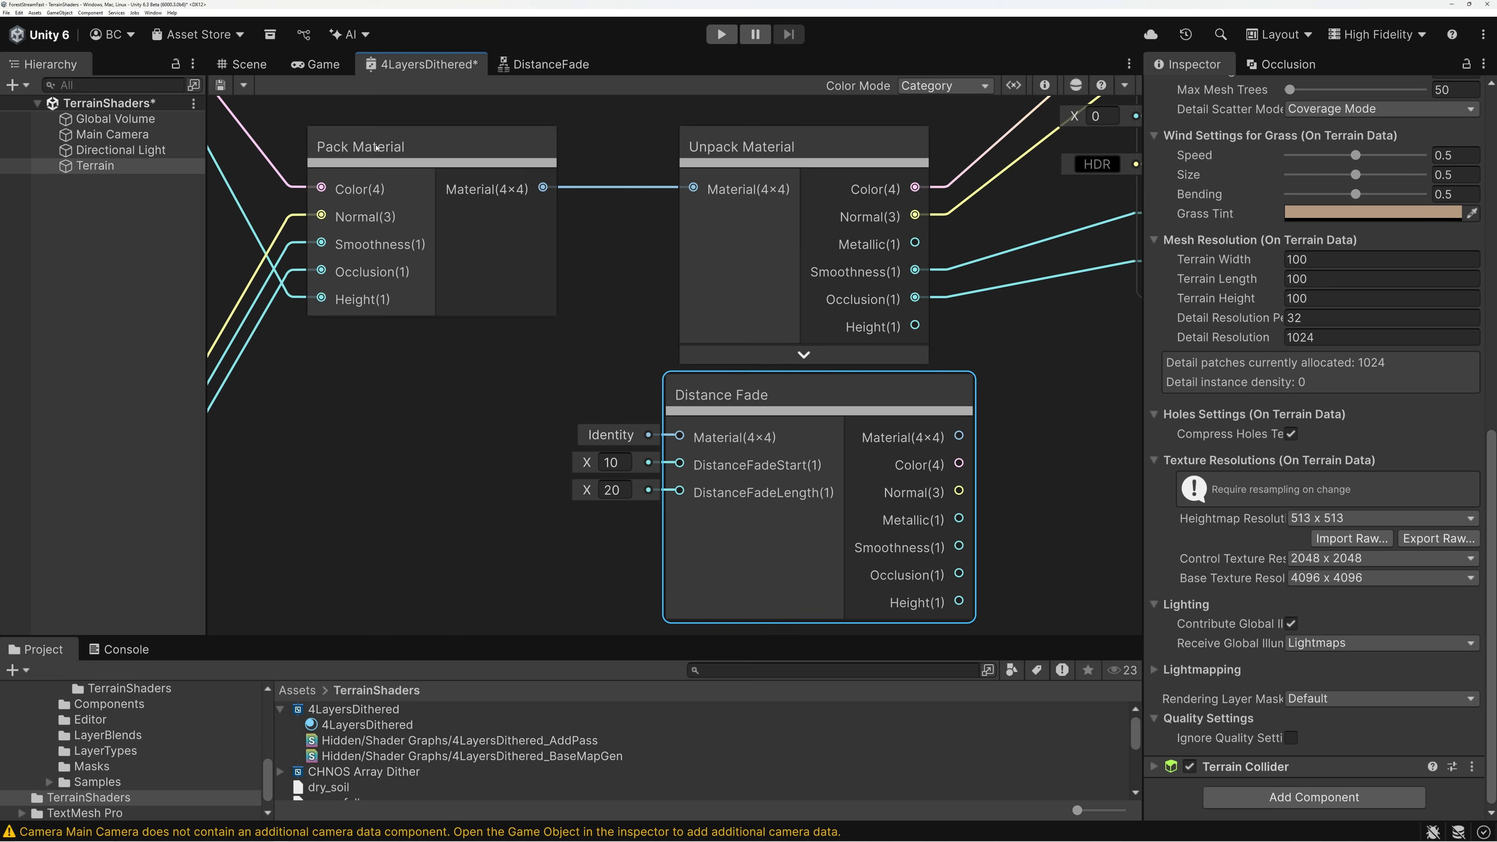
Maximize the Scene view, saving the 4LayersDithered graph changes, and open the Rendering Debugger
click(247, 66)
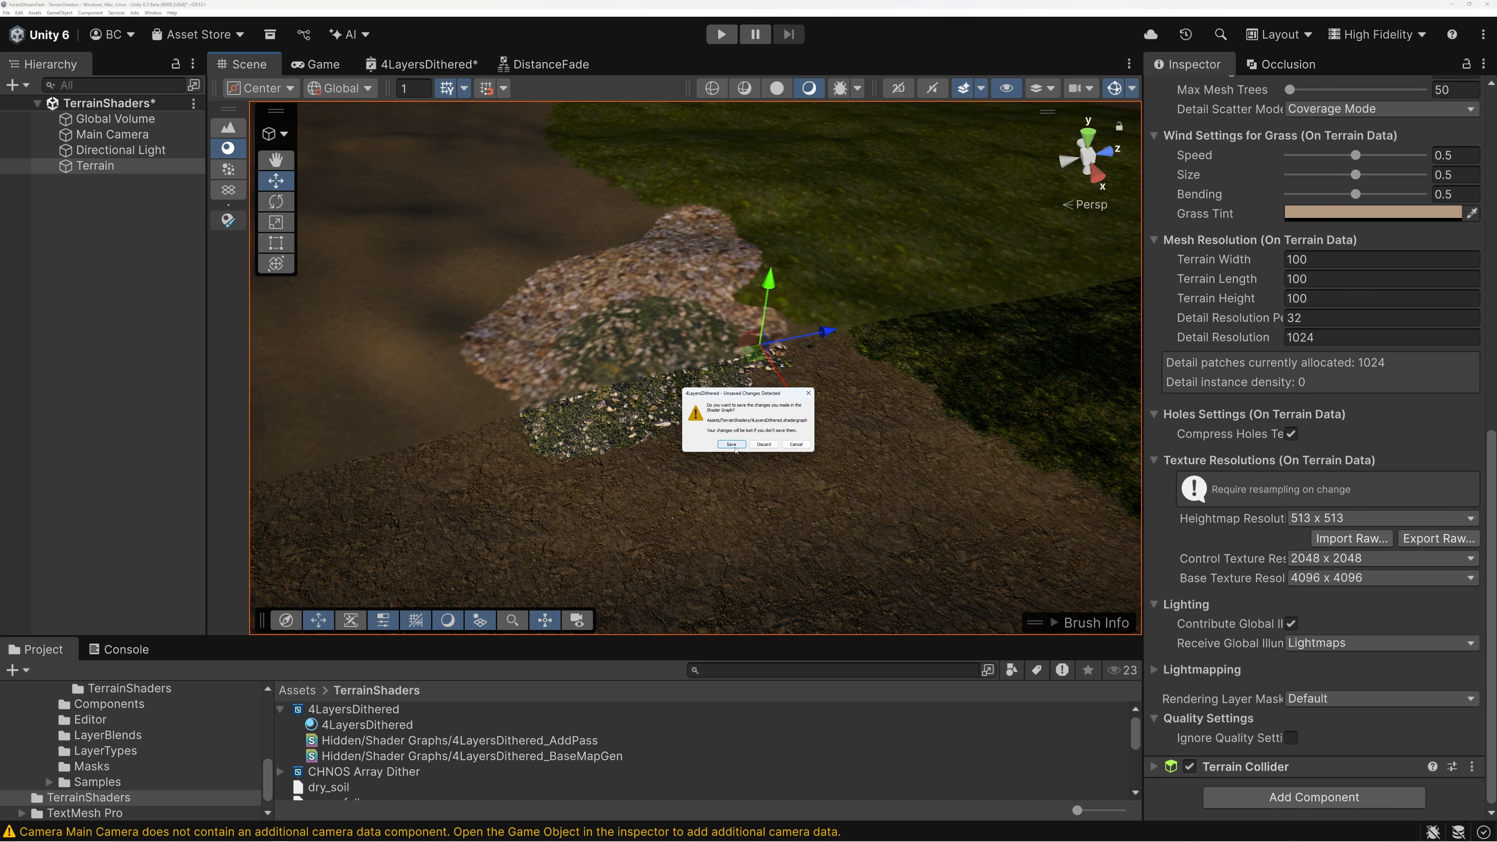
key(shift+space)
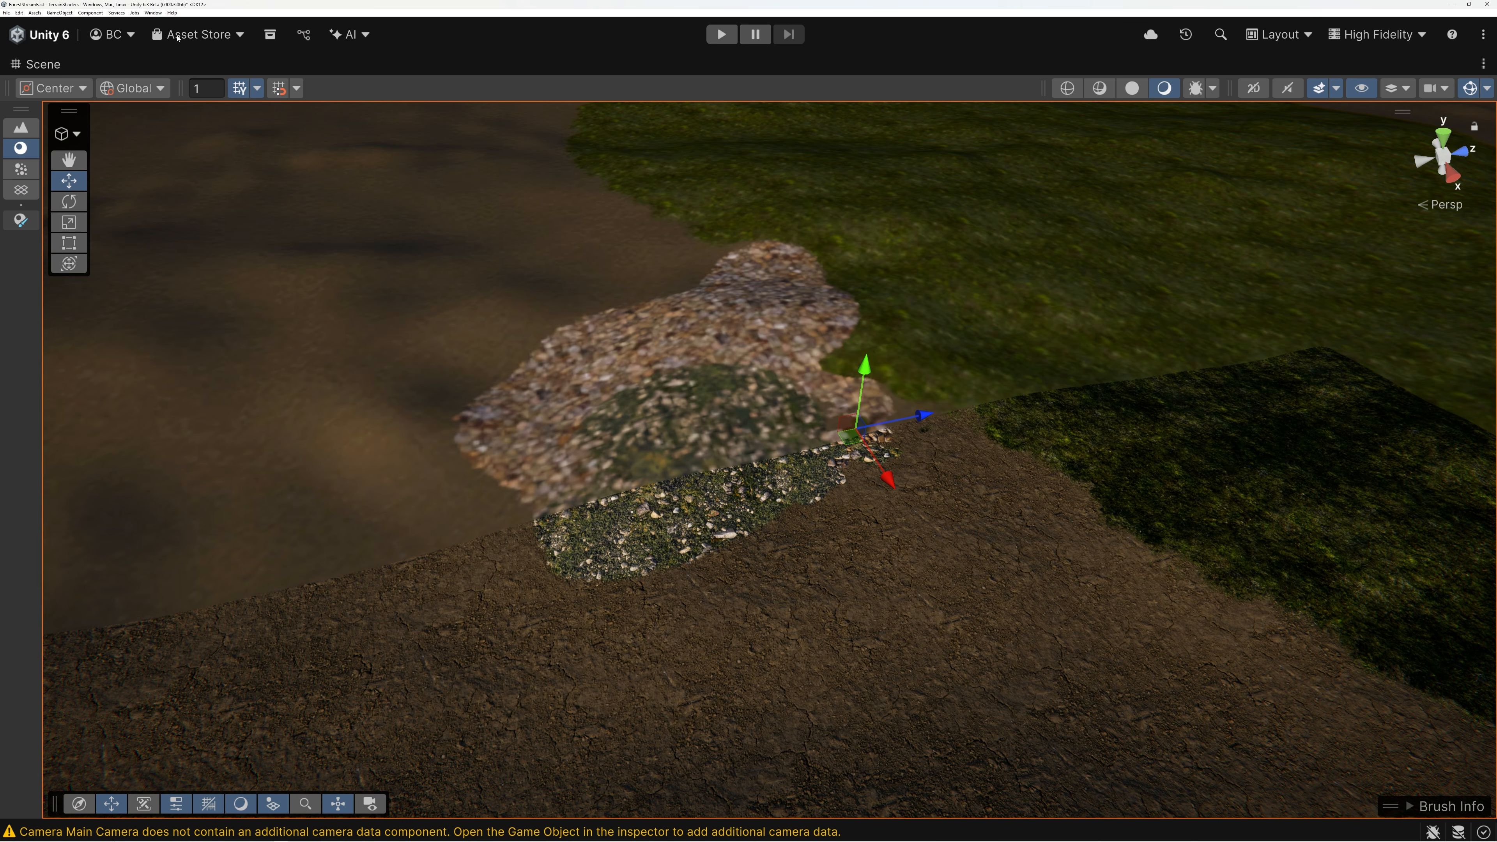
click(156, 13)
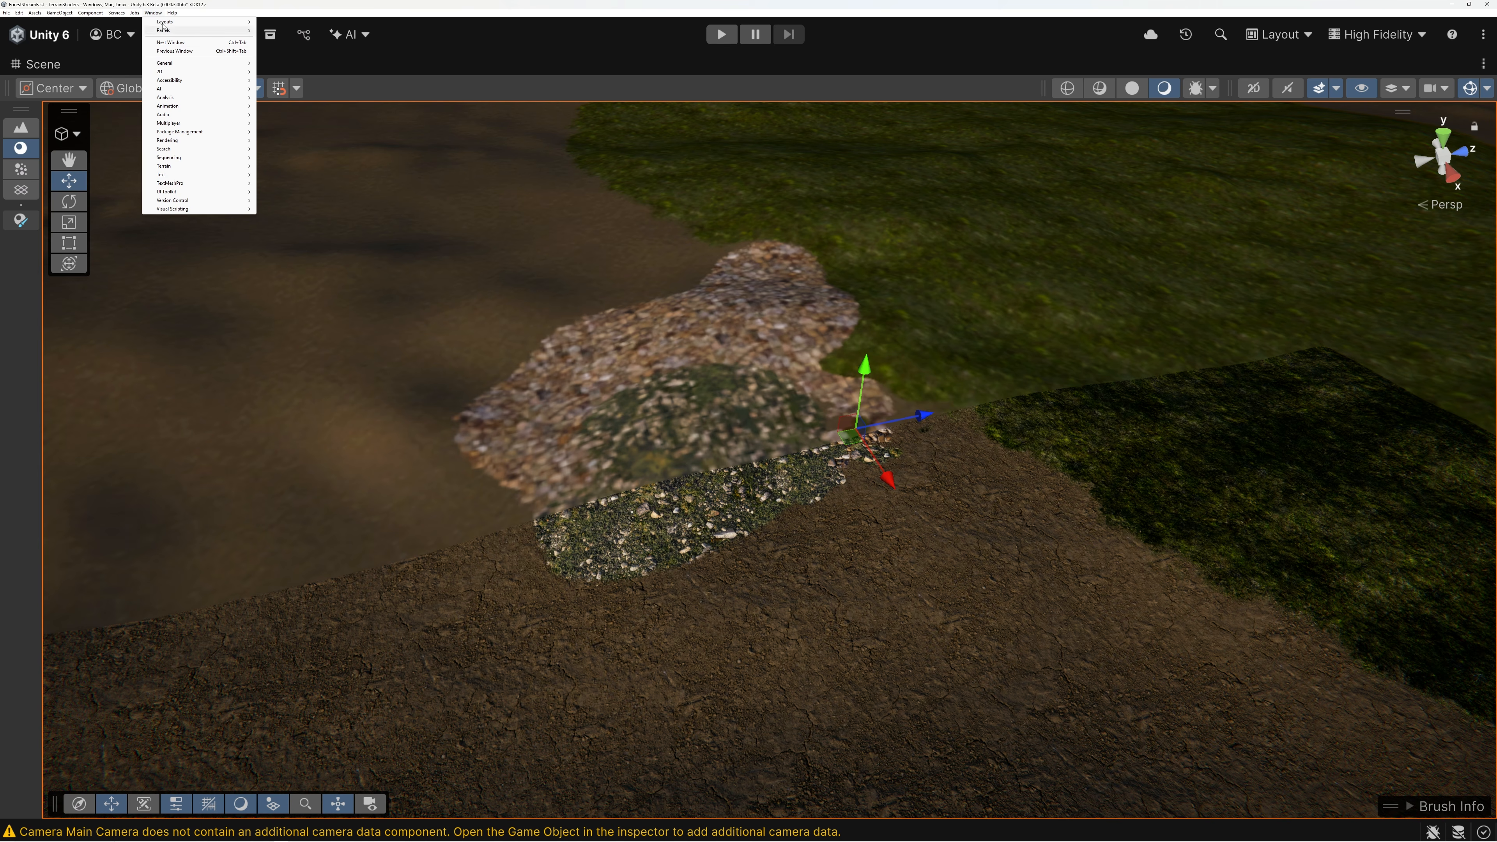
mouse_move(178, 101)
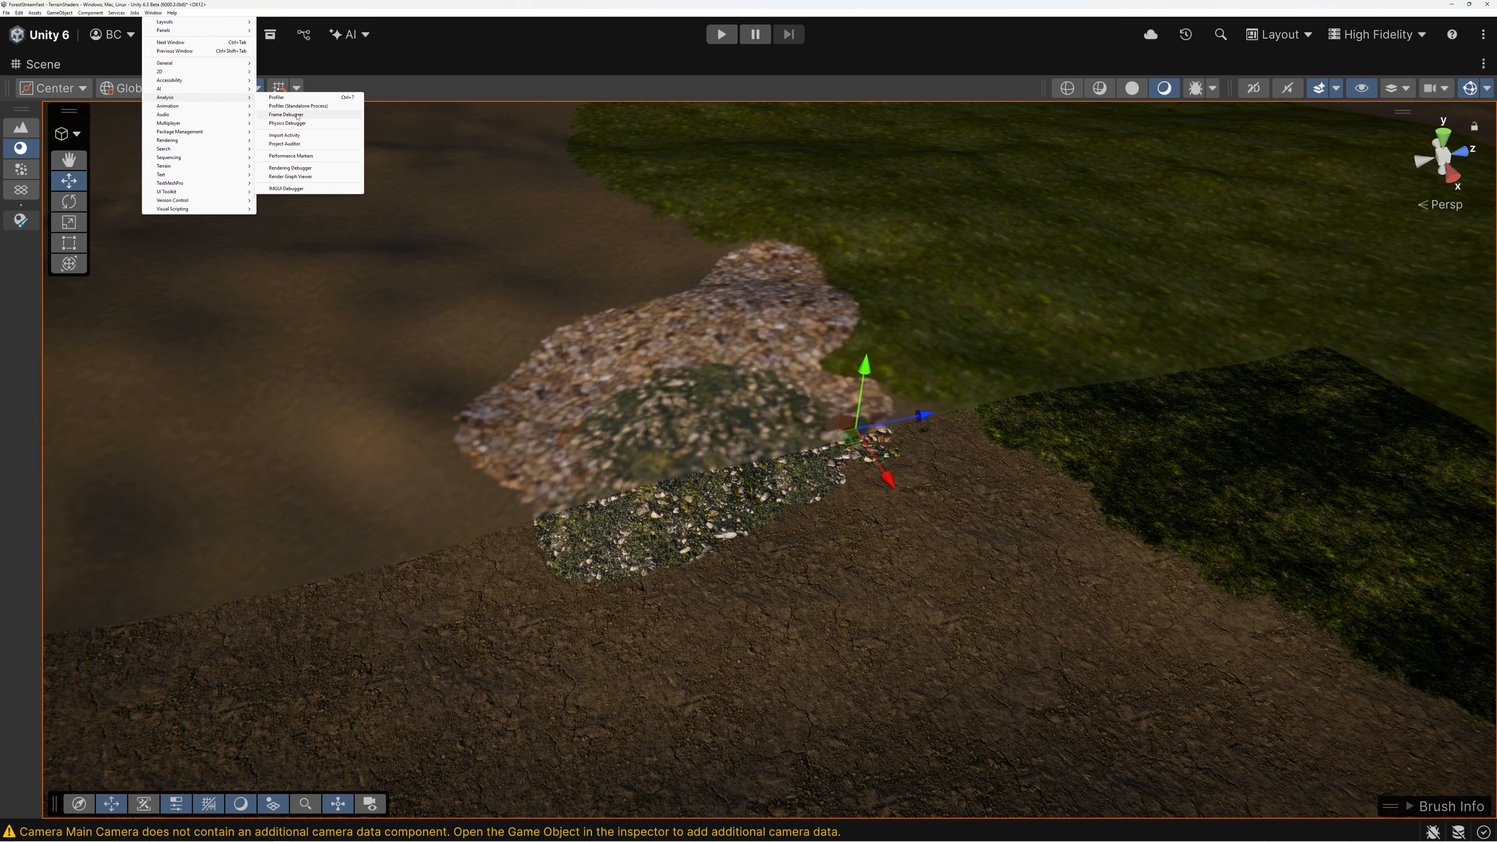
click(292, 169)
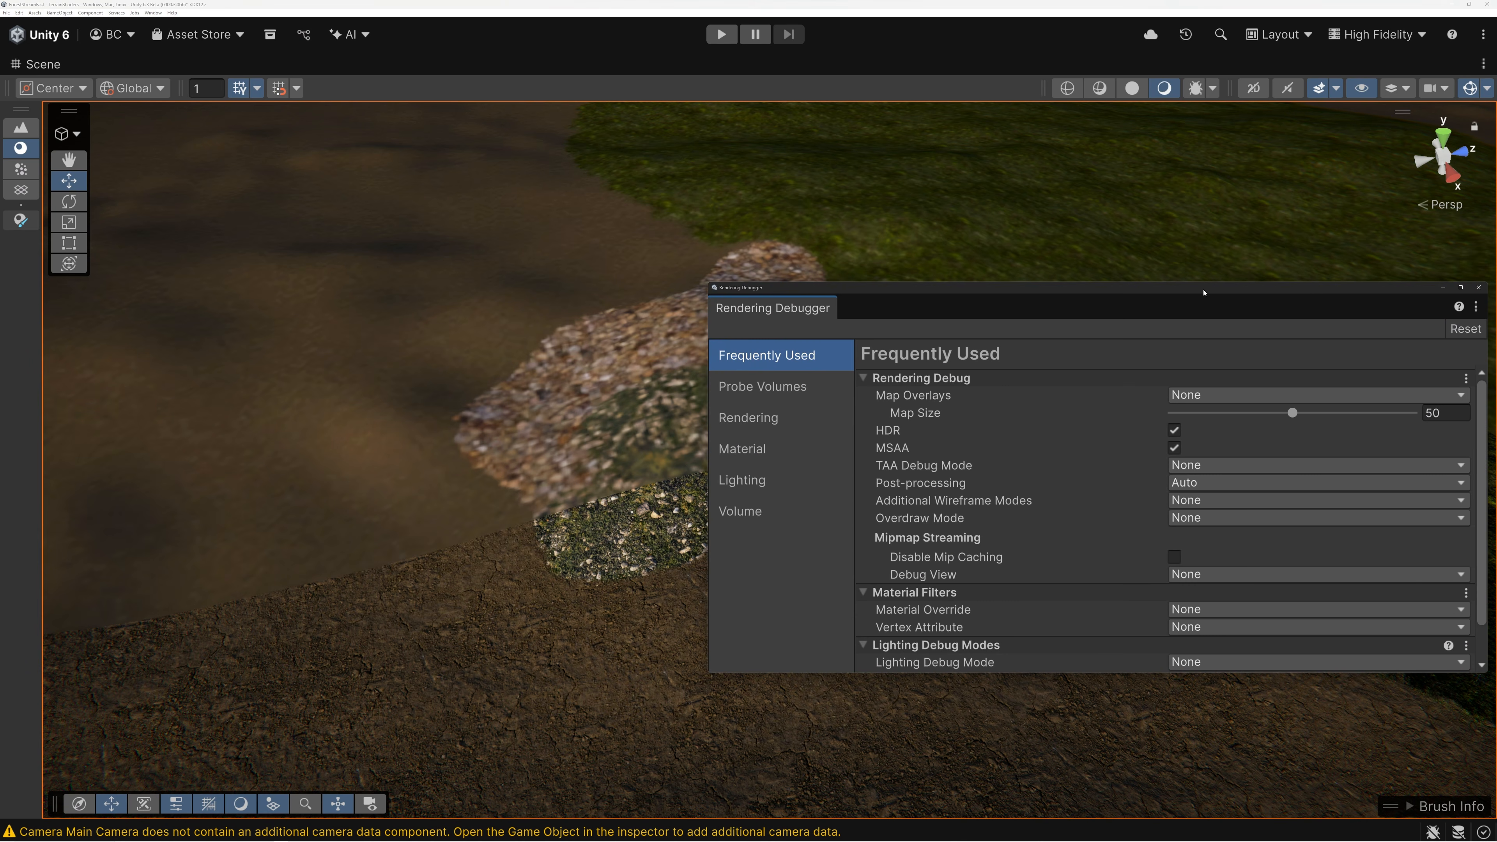
drag(1204, 292, 1165, 290)
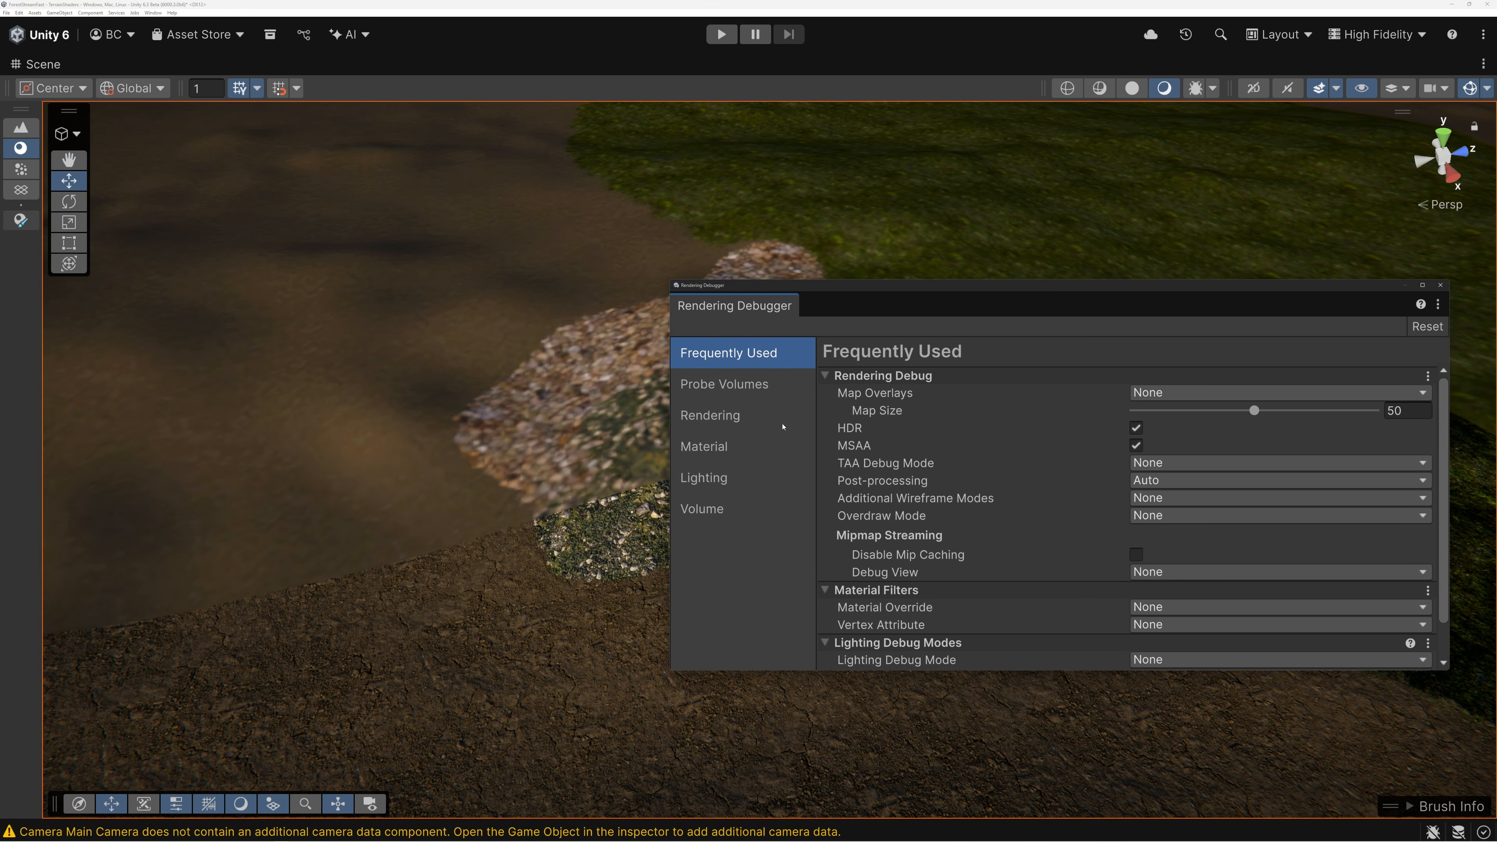
Set the Rendering Debugger's Material Override to Albedo and compare terrain colour on both sides of the base map boundary
click(714, 450)
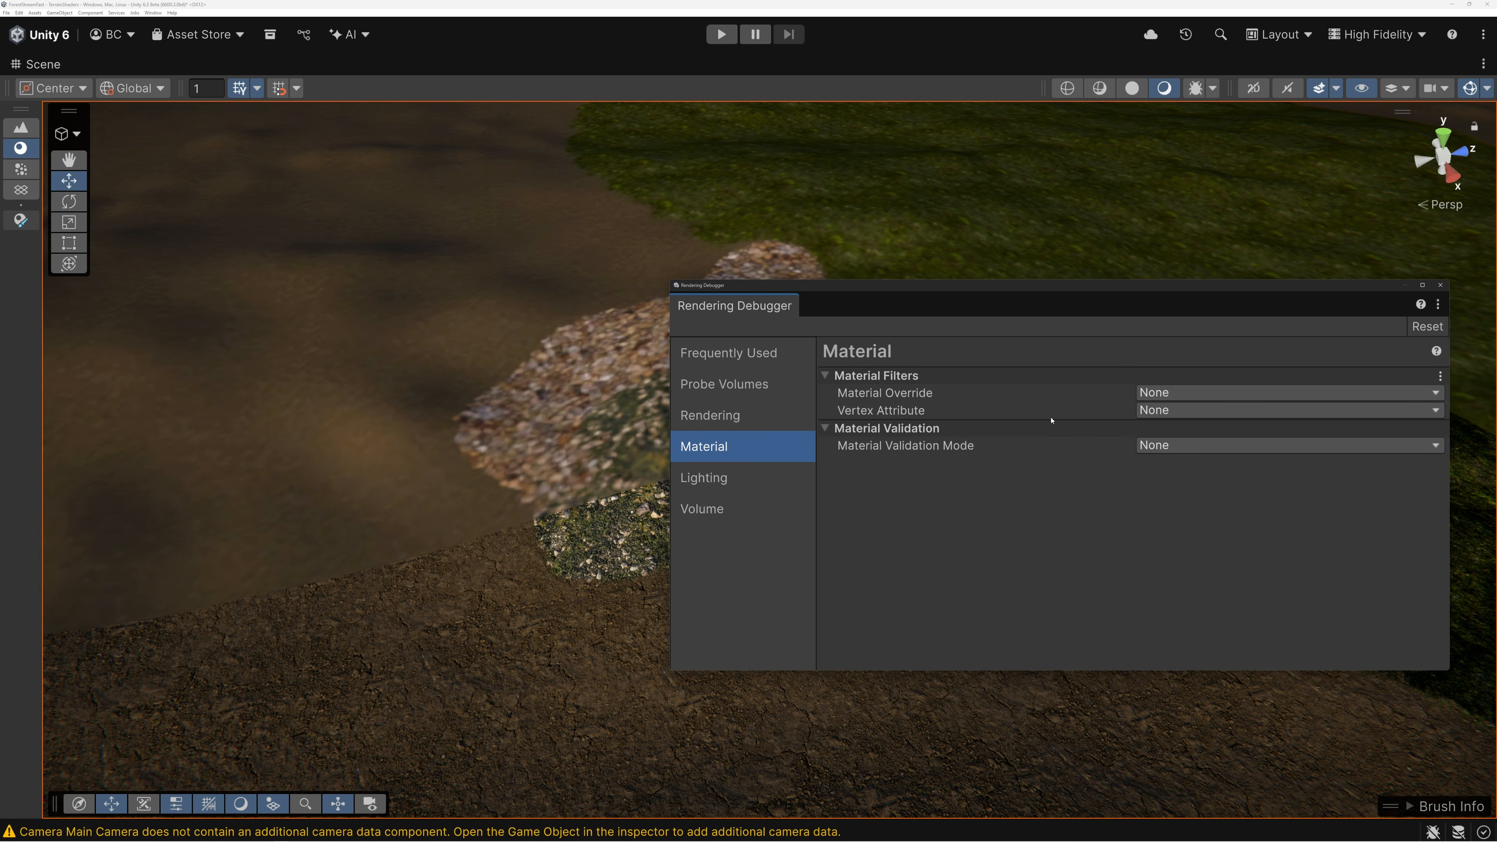
click(1145, 394)
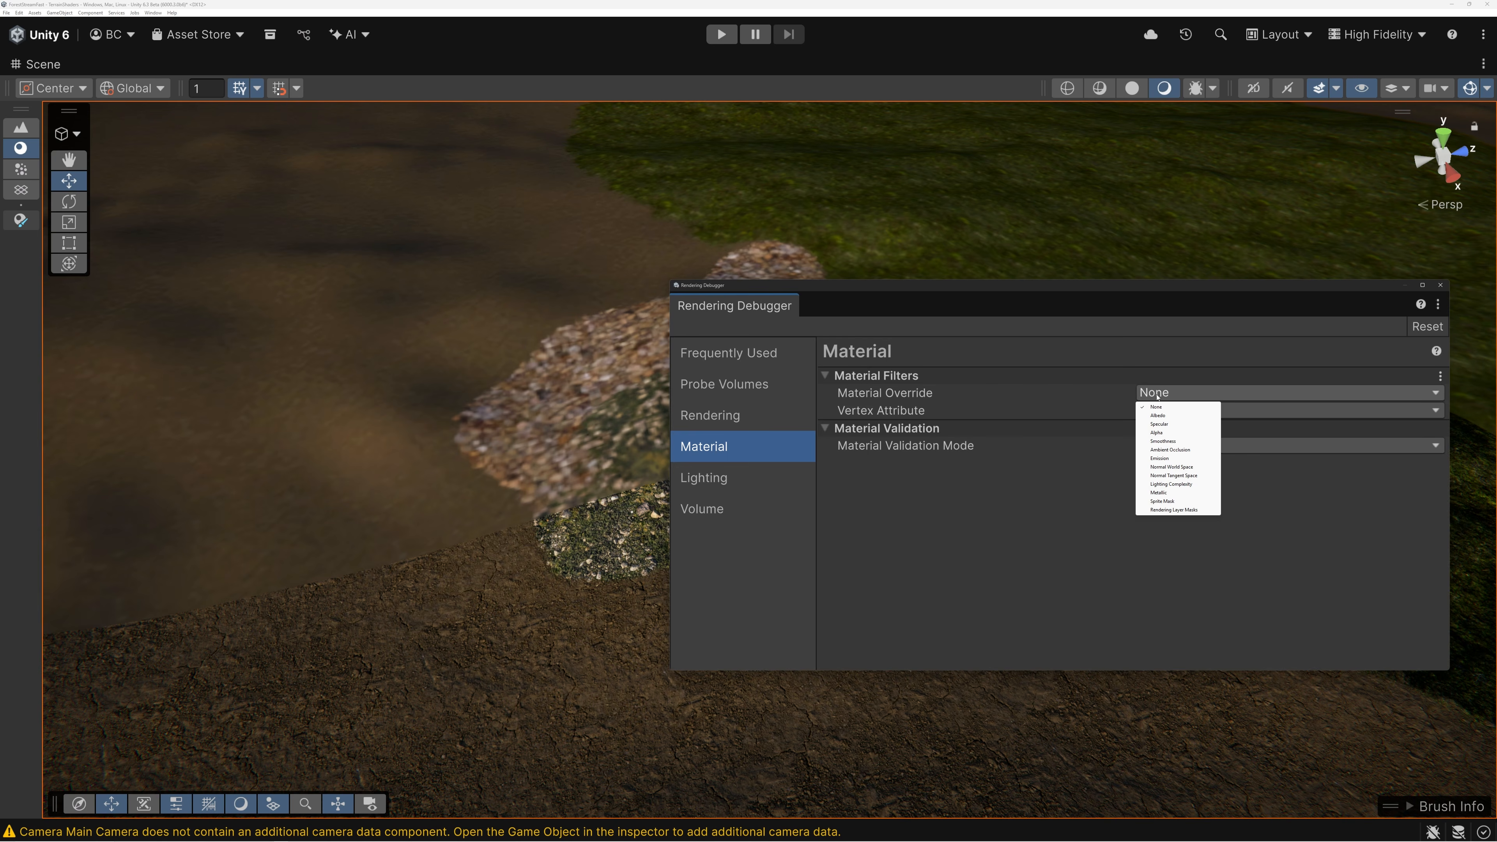
click(1162, 416)
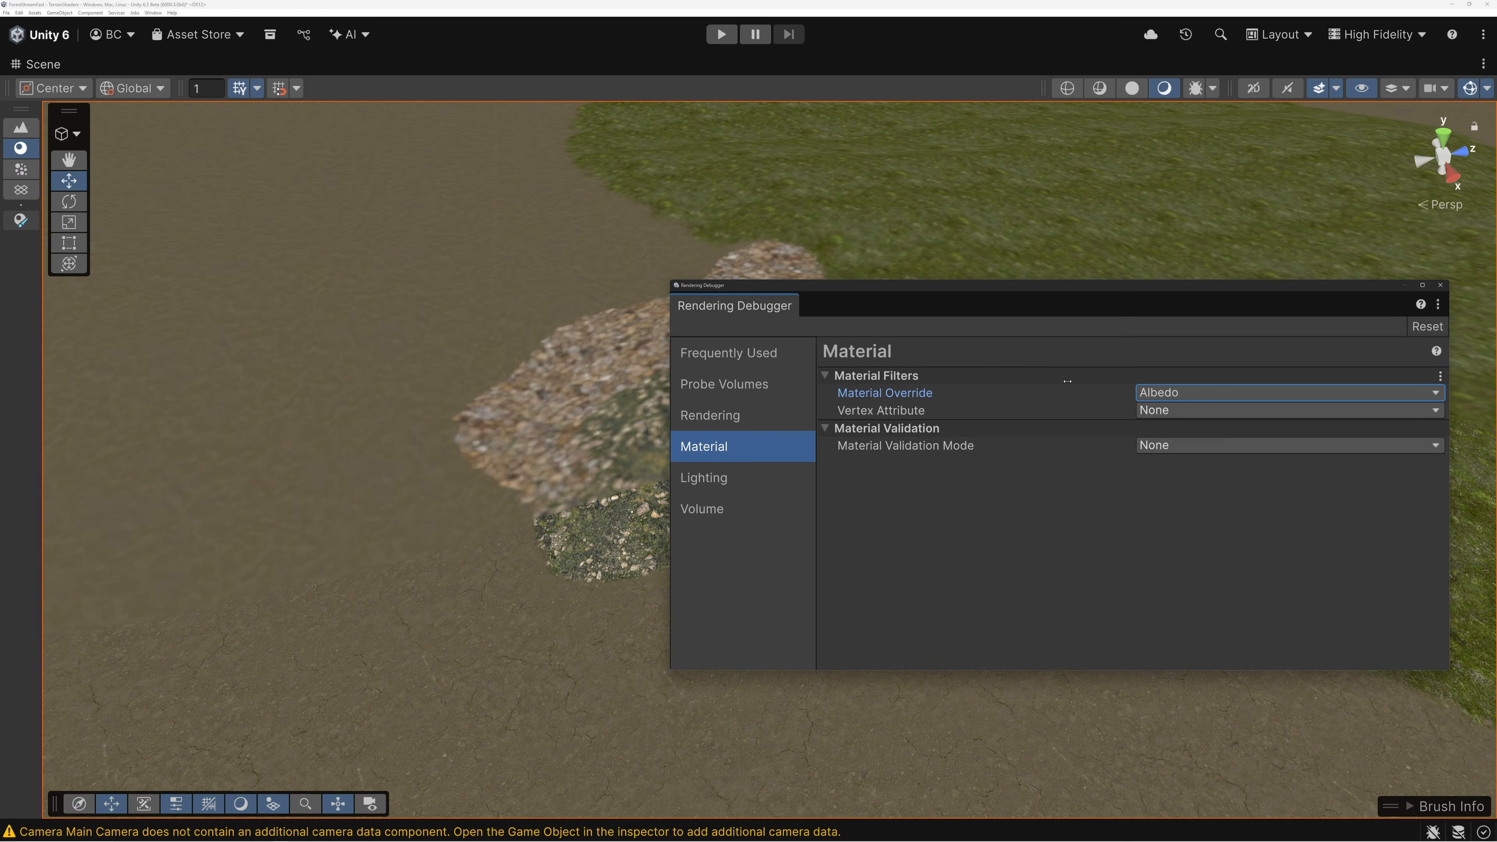
drag(935, 293, 976, 642)
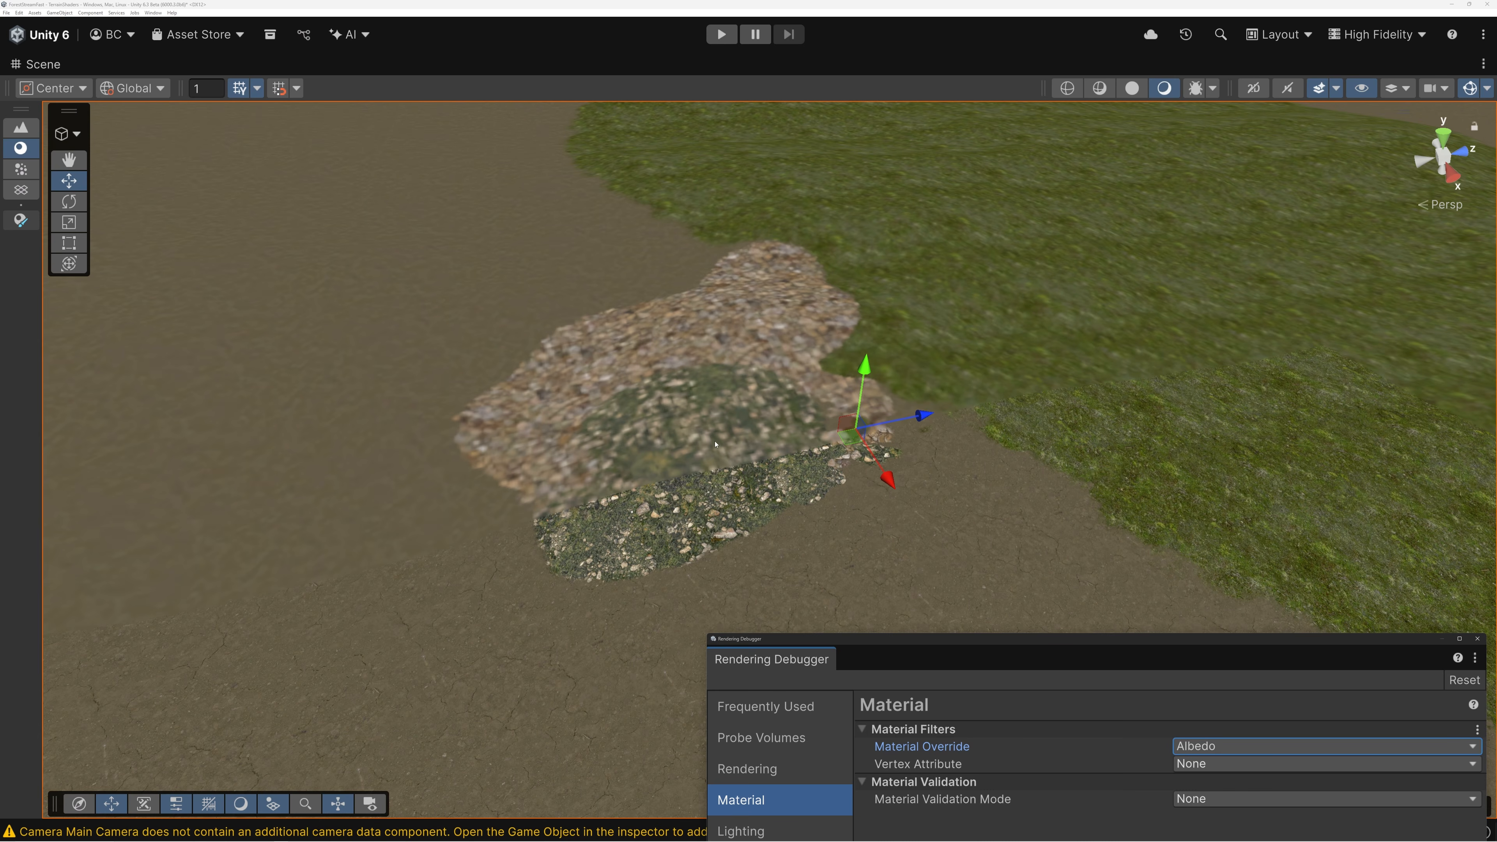
Switch the Material Override to Smoothness and uncover the pebble and moss patch to compare both terrain areas
drag(1044, 643, 418, 133)
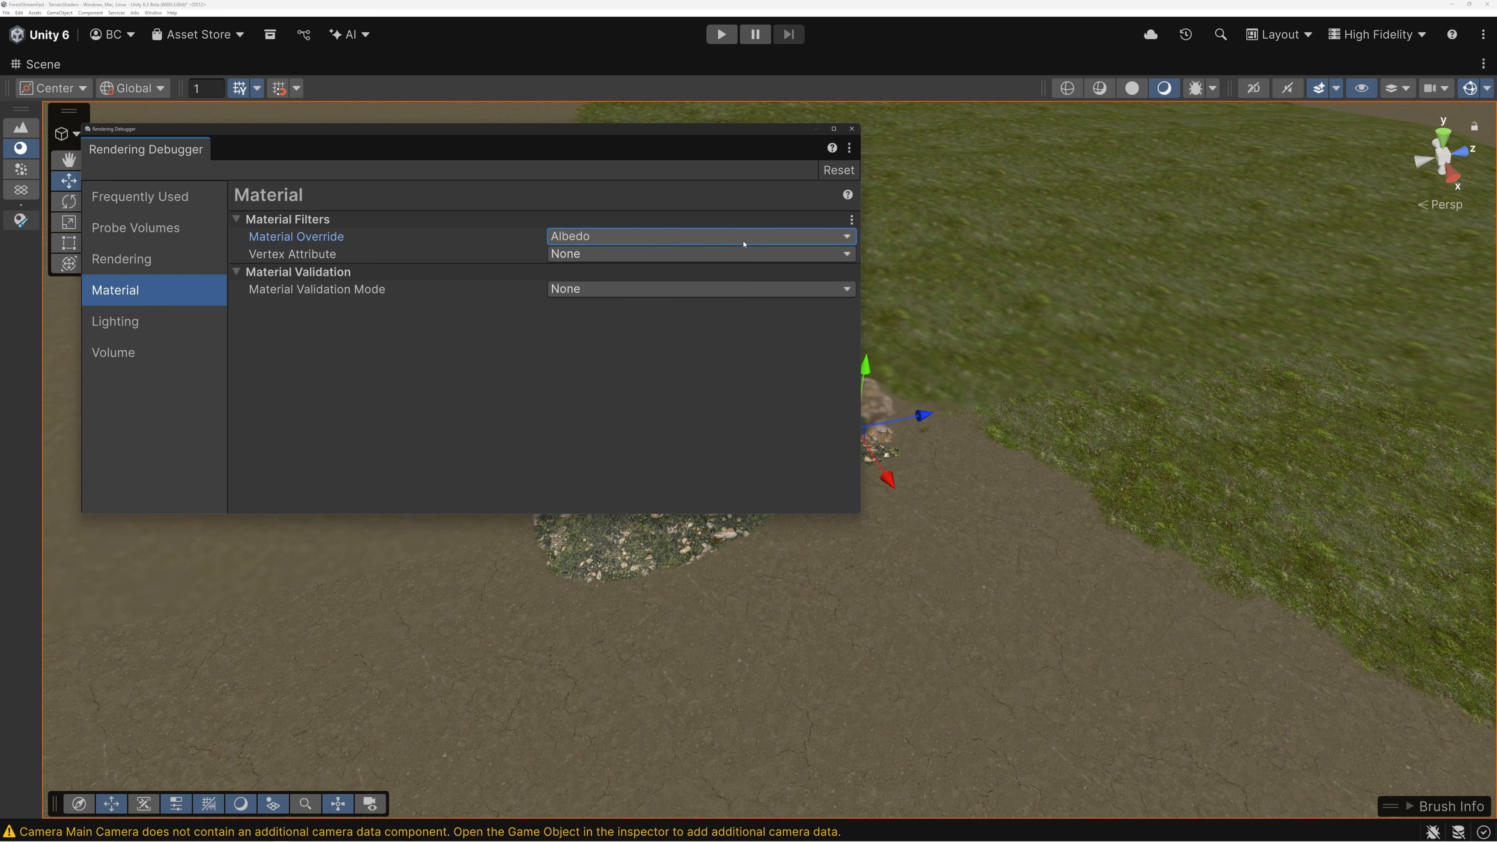
click(636, 237)
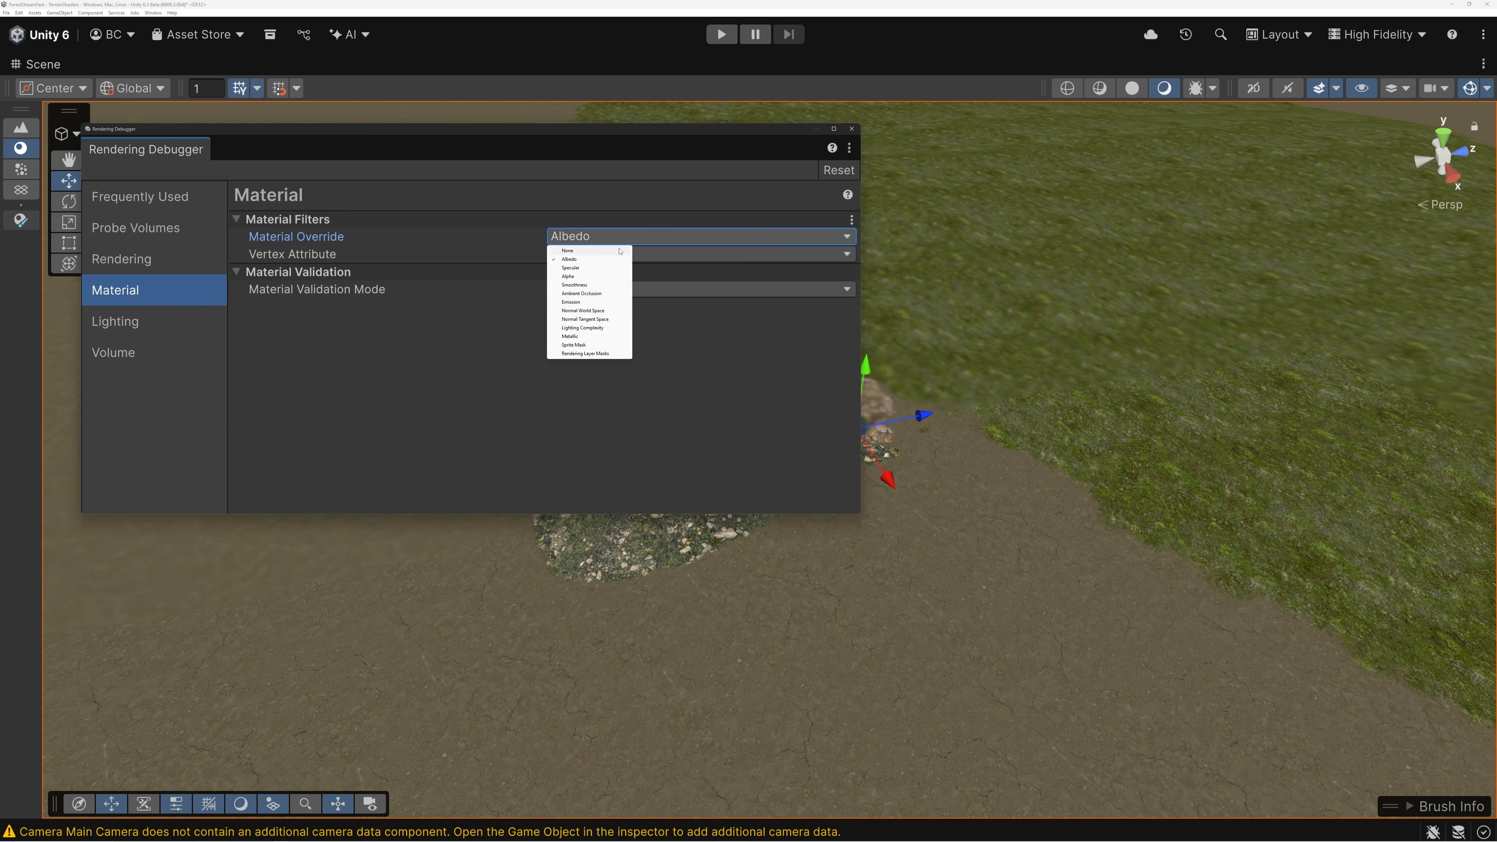
click(581, 285)
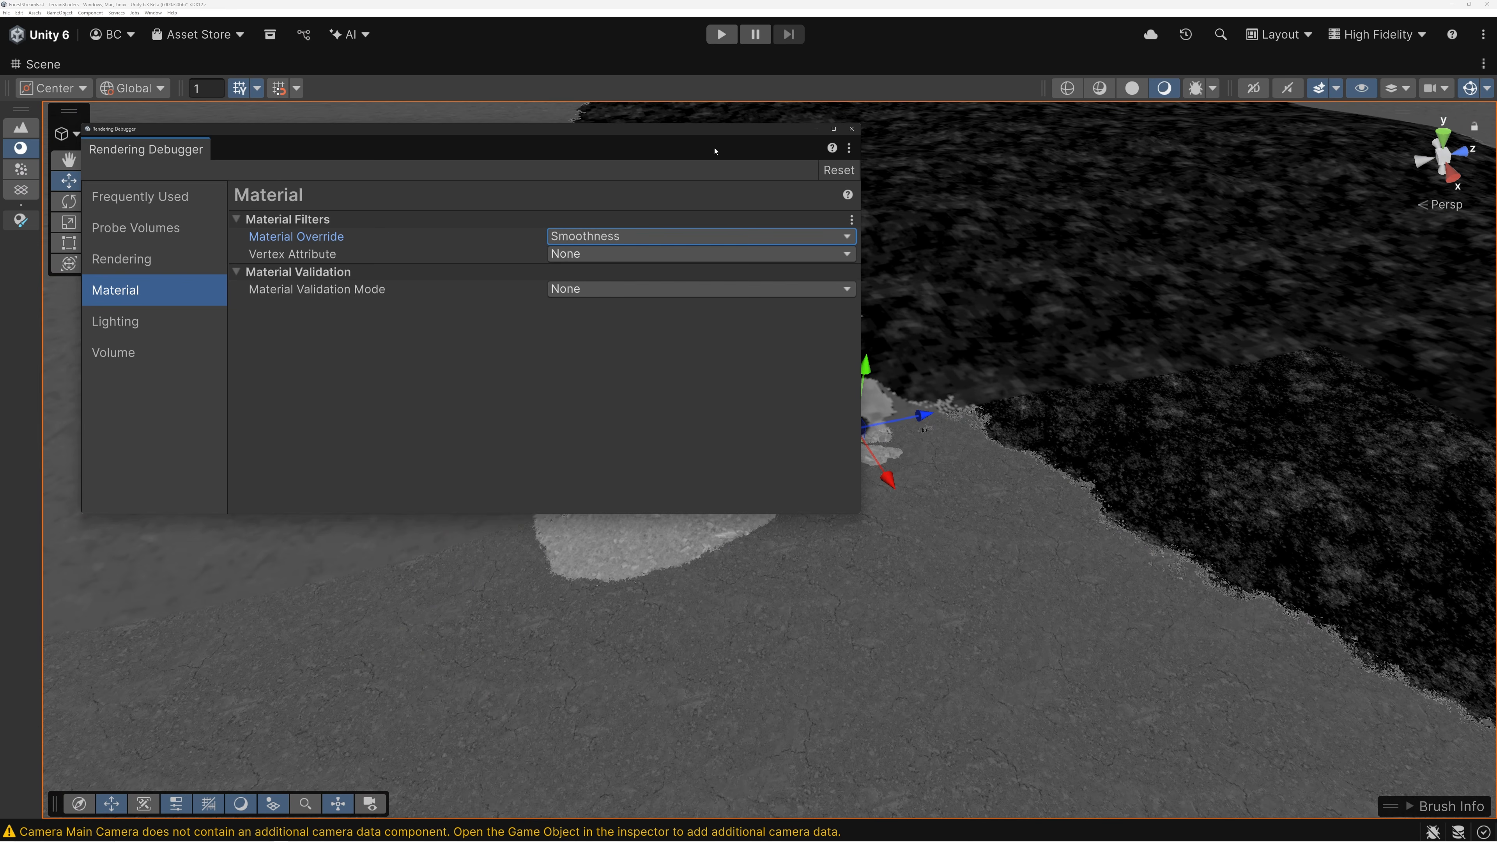
drag(729, 139, 304, 401)
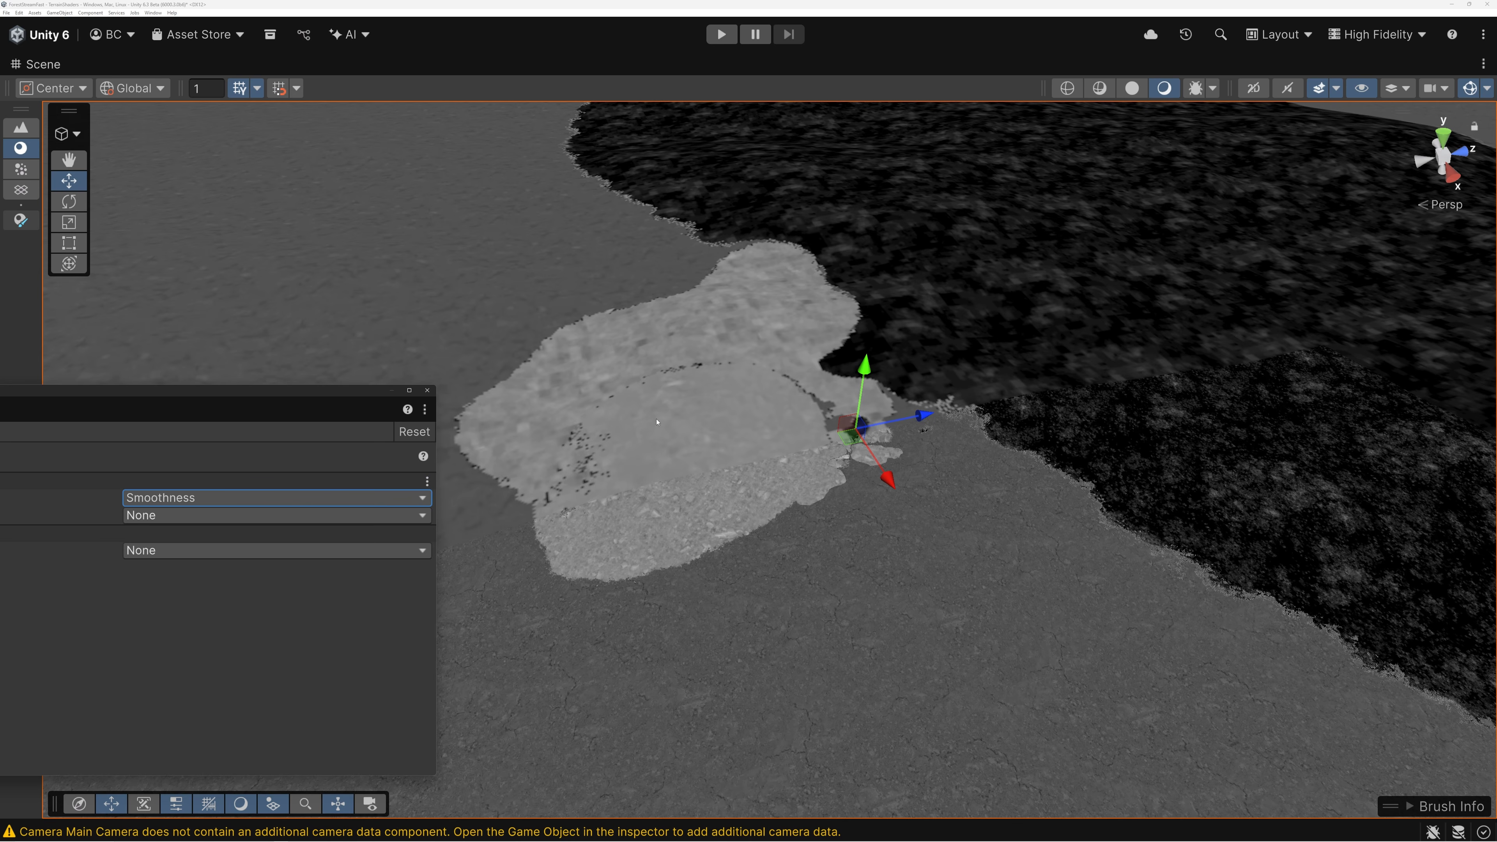
Switch the Material Override to Ambient Occlusion and clear the debugger window away from the terrain for inspection
drag(241, 394, 489, 339)
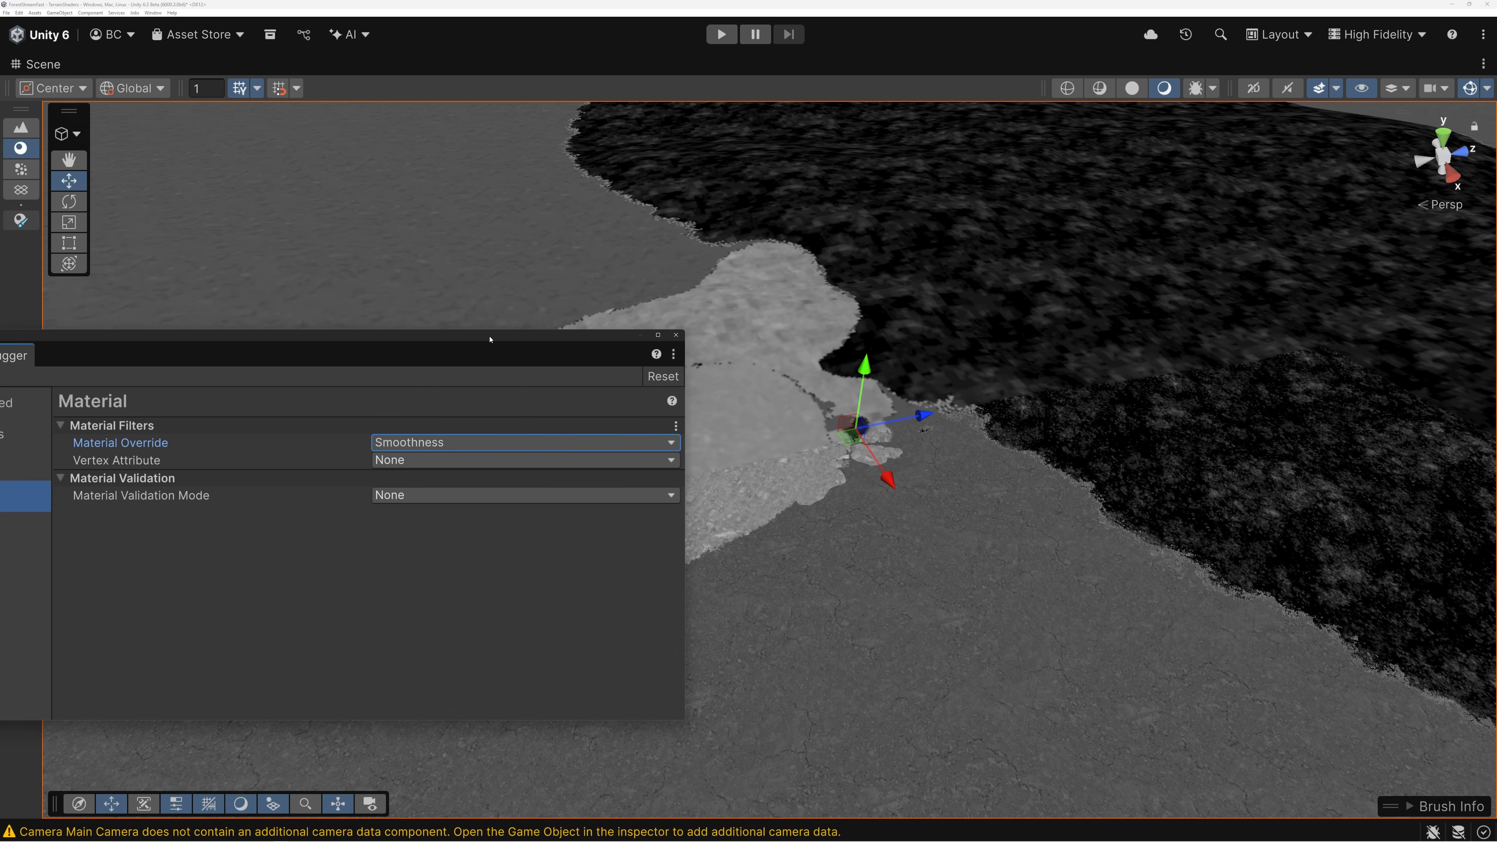
click(427, 443)
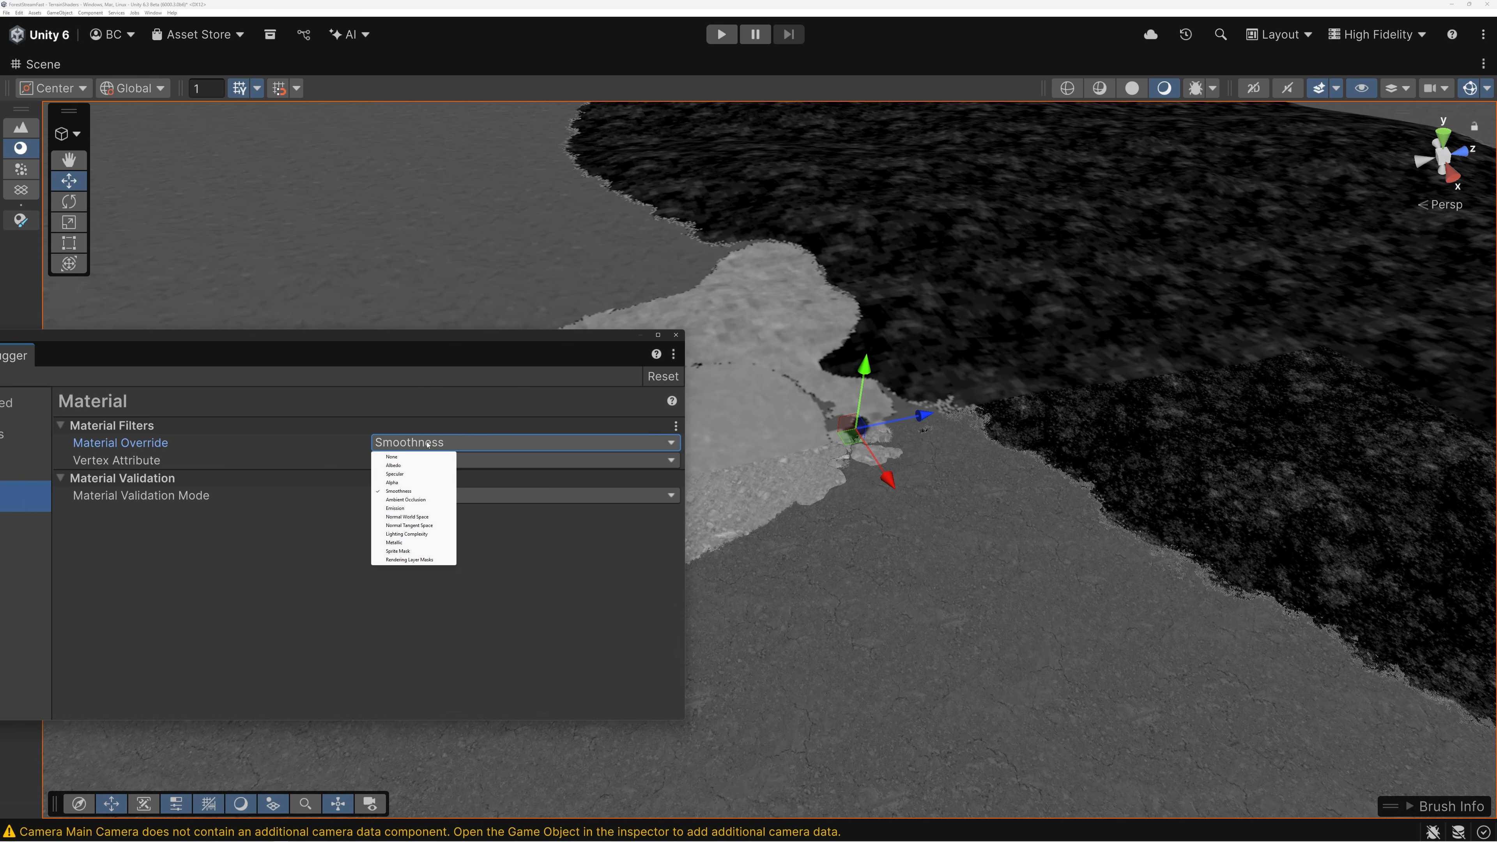
click(423, 500)
drag(595, 339, 273, 358)
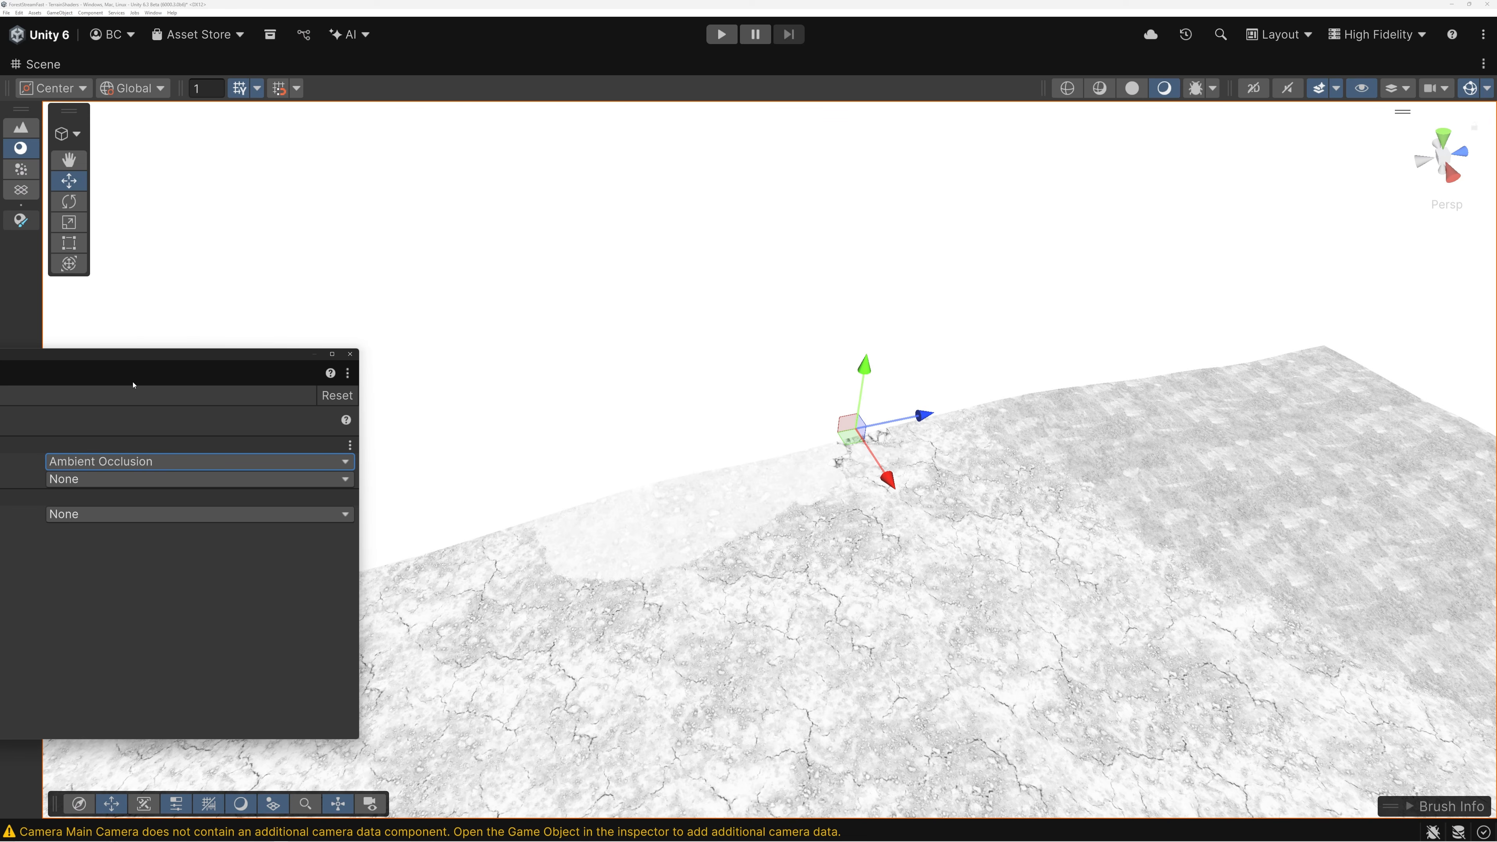
Switch the Material Override to Normal Tangent Space and compare normals in the detailed area and the base map area
drag(176, 358, 772, 295)
click(683, 400)
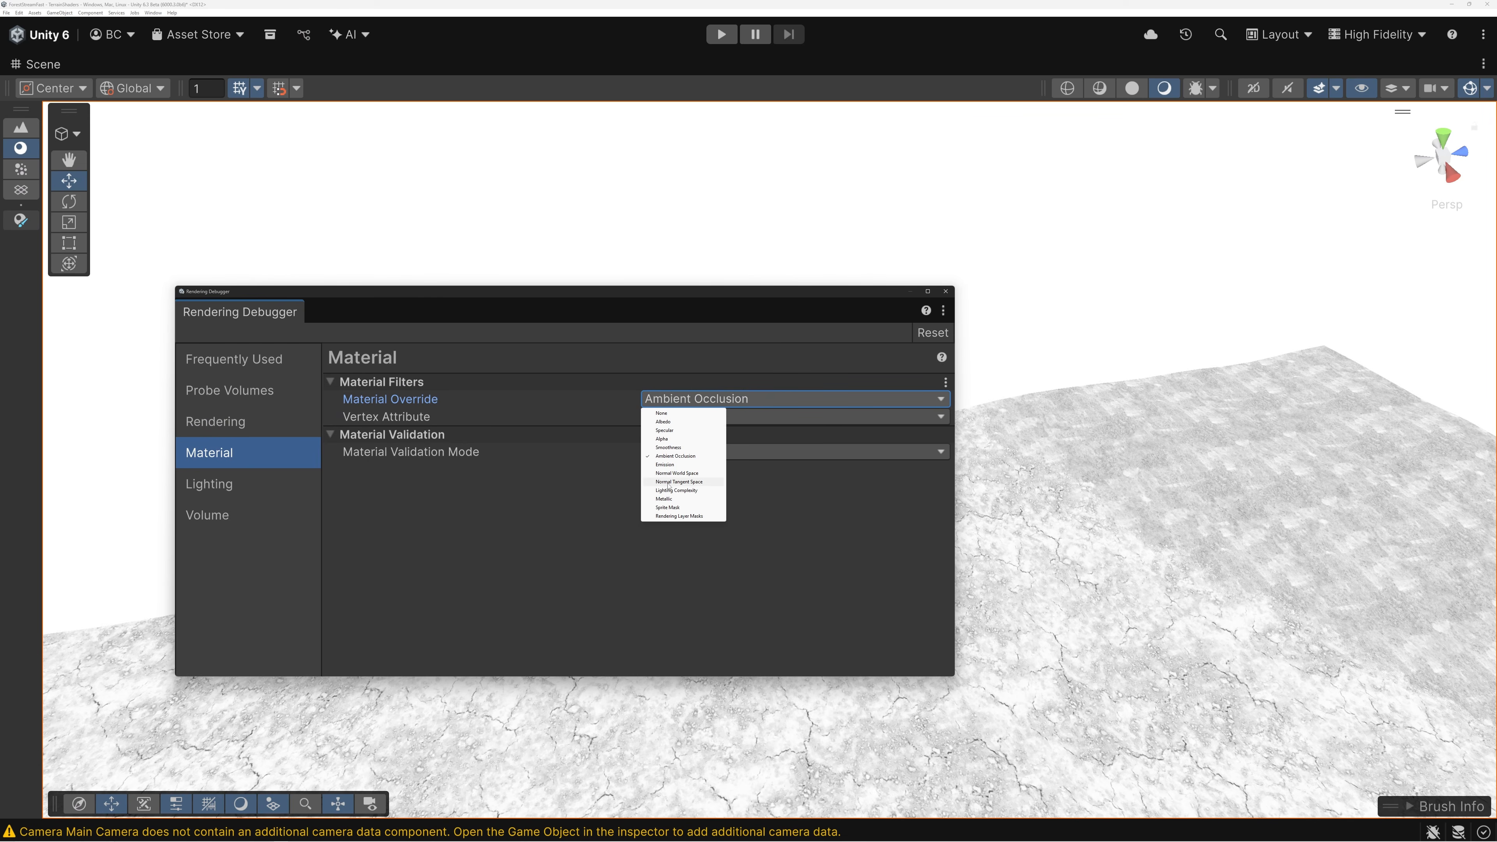
click(674, 482)
drag(849, 297, 332, 293)
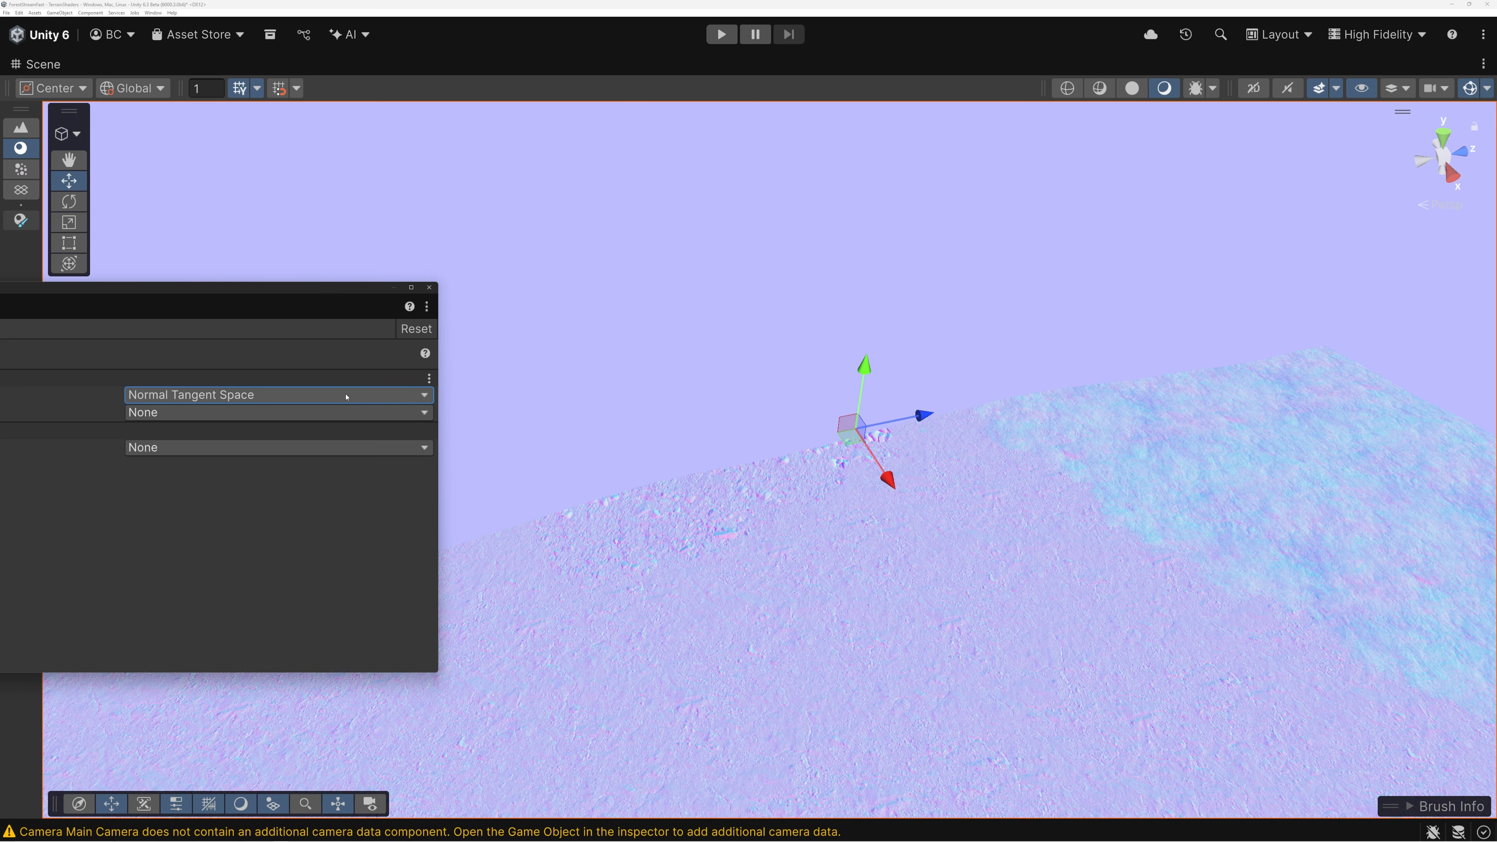
Recheck the terrain with the Ambient Occlusion override, and restore the Material Override to None
click(335, 400)
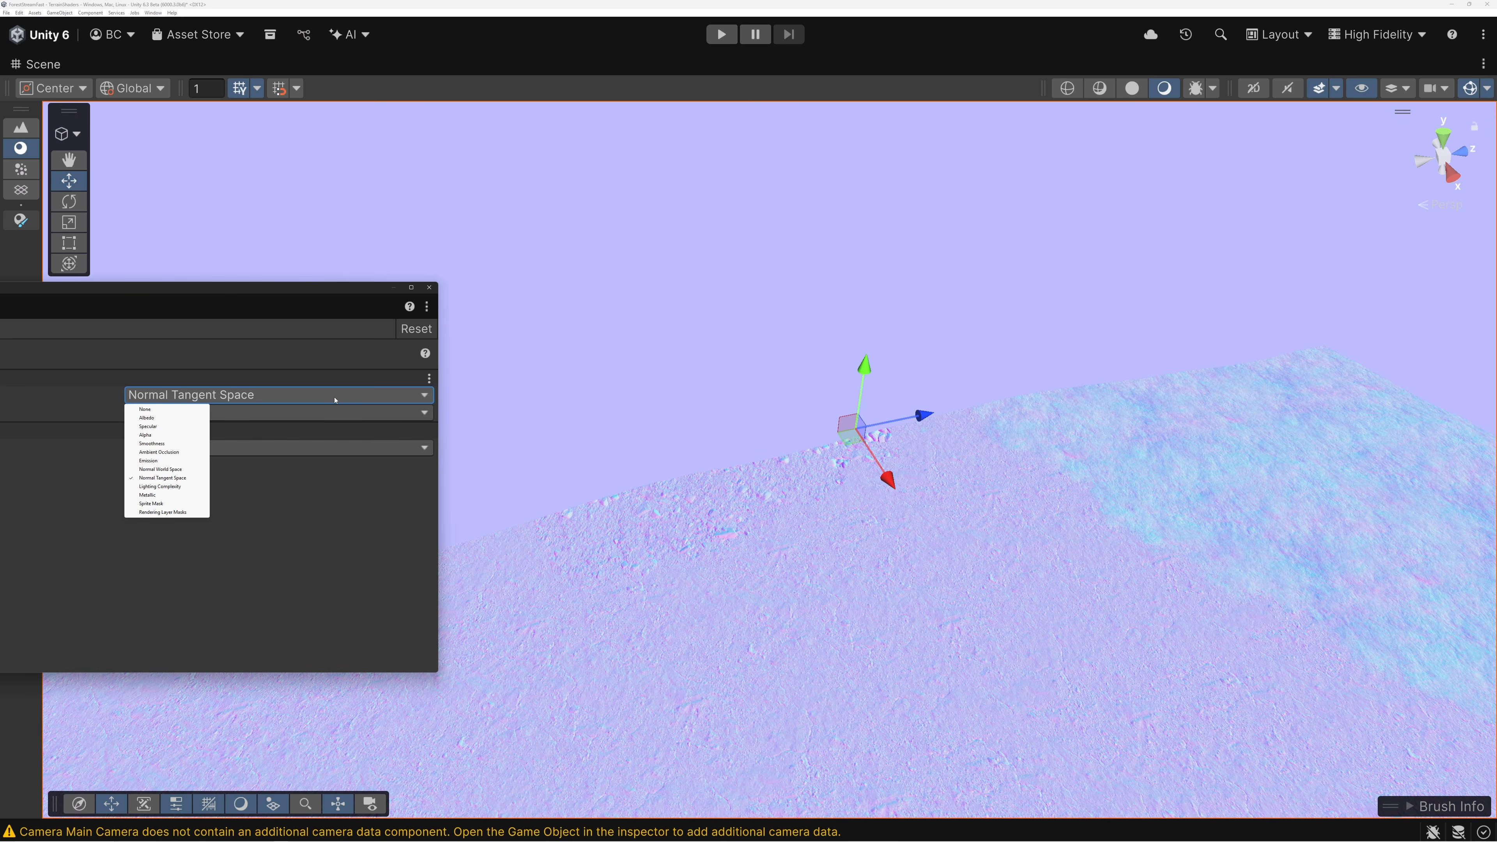
click(168, 456)
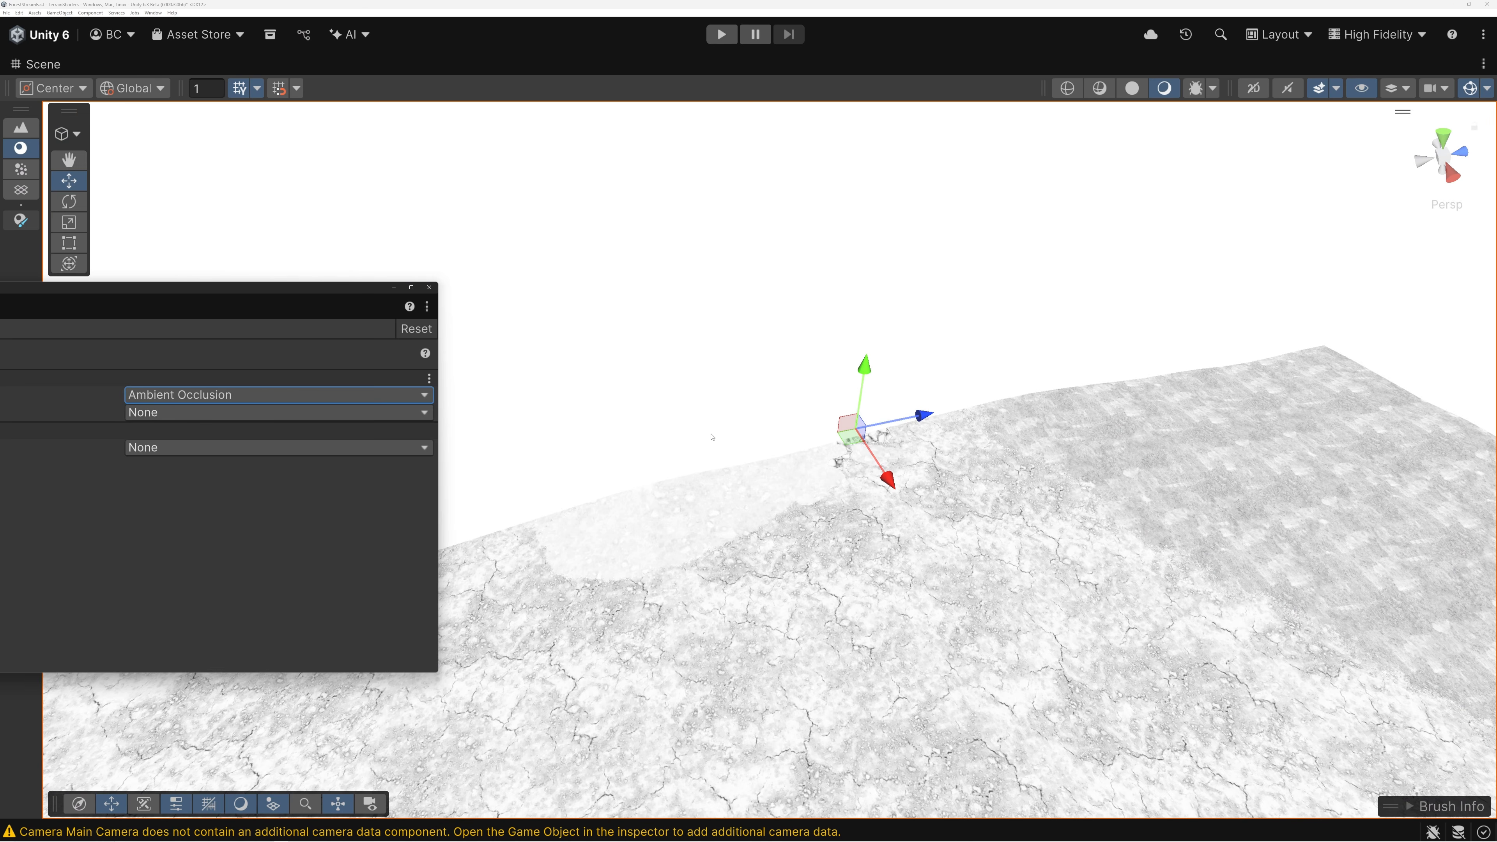
click(156, 395)
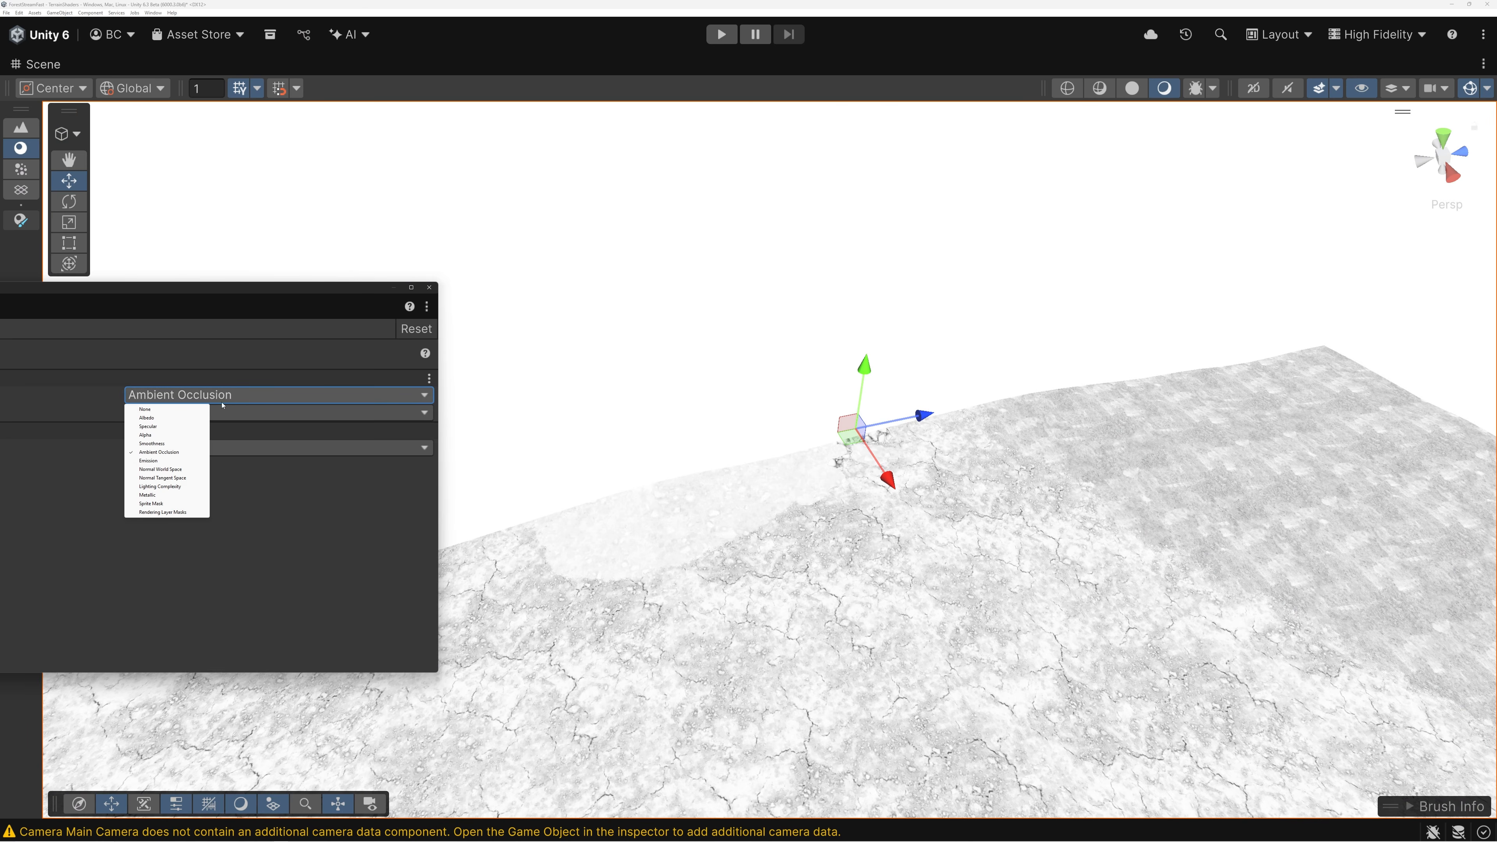
click(156, 410)
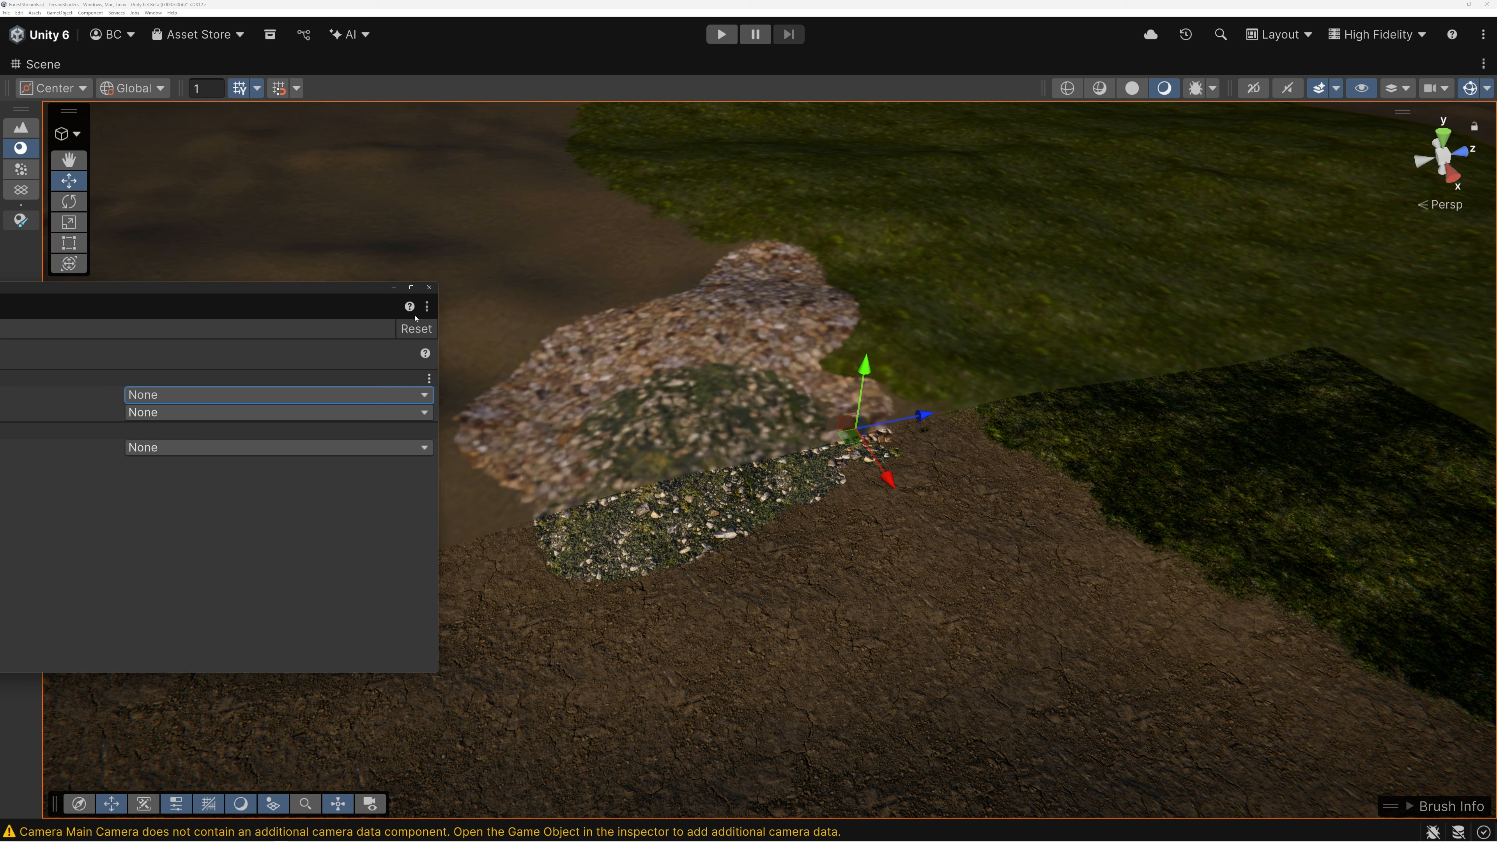
drag(325, 291, 999, 389)
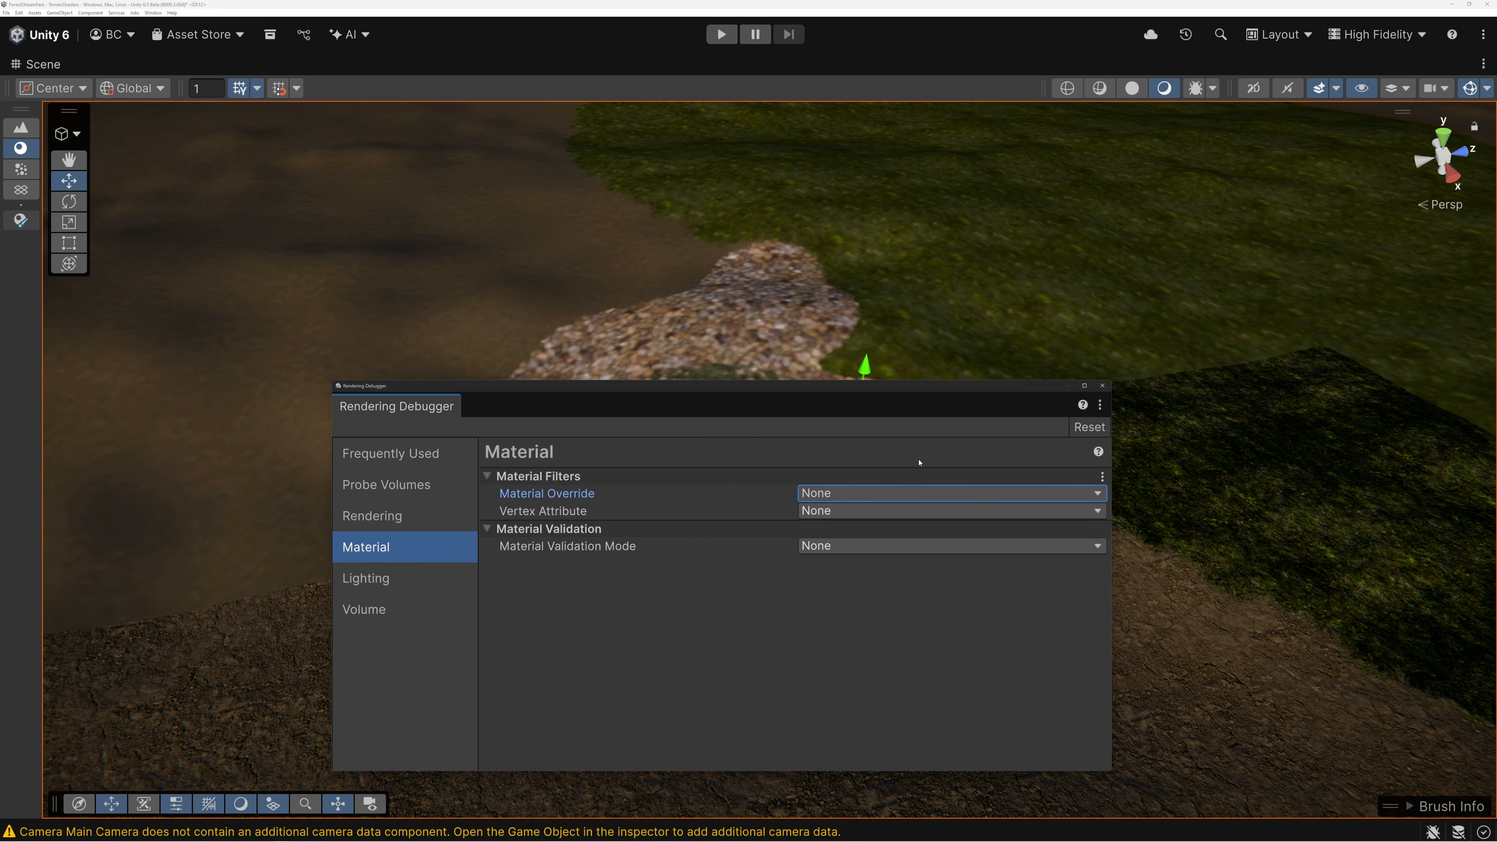
Set the Material Override to Ambient Occlusion, move the debugger window out of the way and restore the full editor layout
click(844, 499)
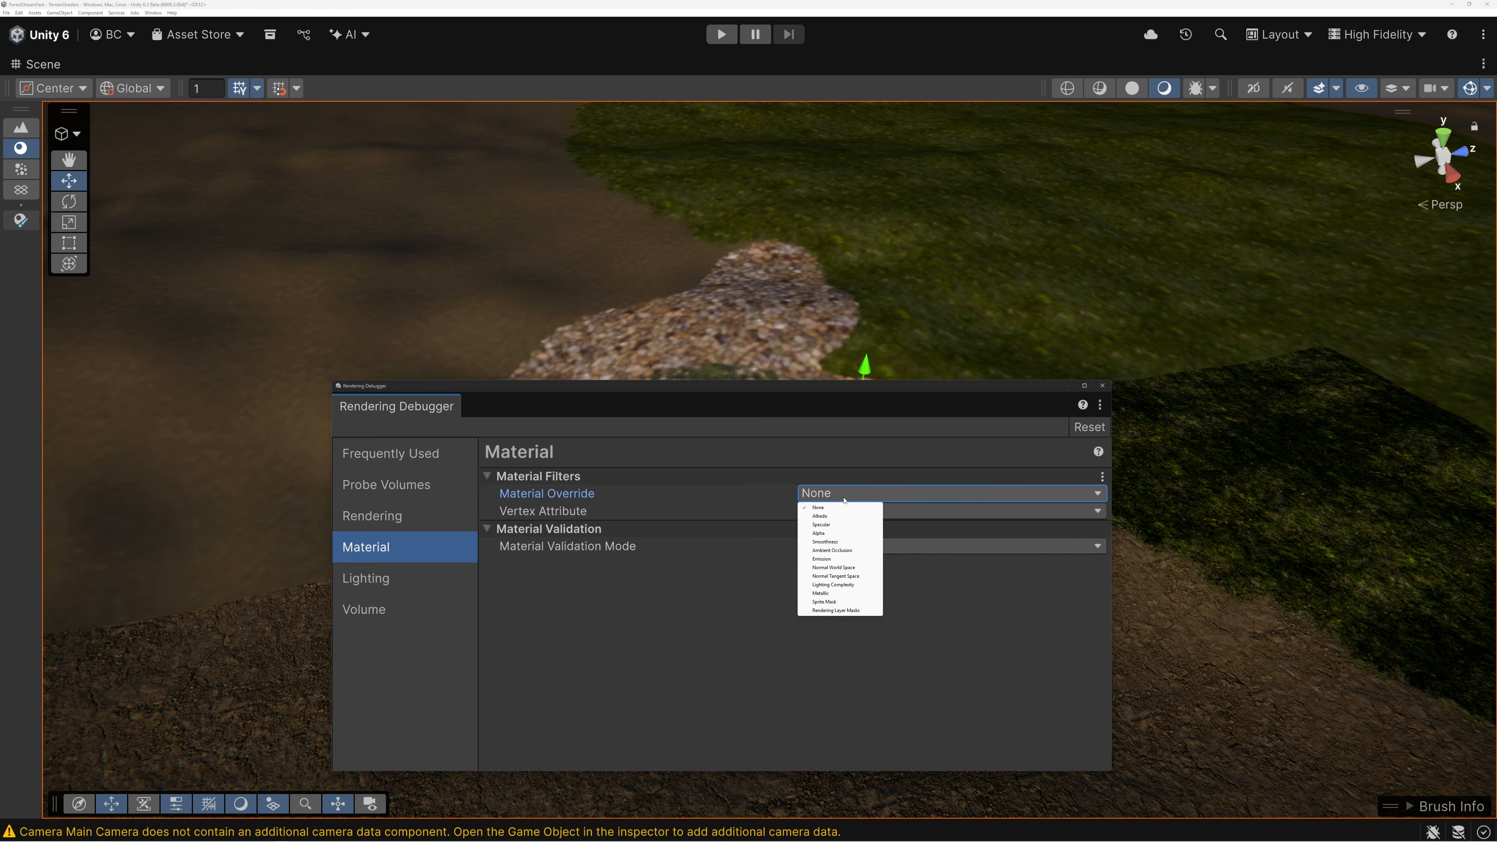
click(833, 550)
drag(1023, 393, 6, 206)
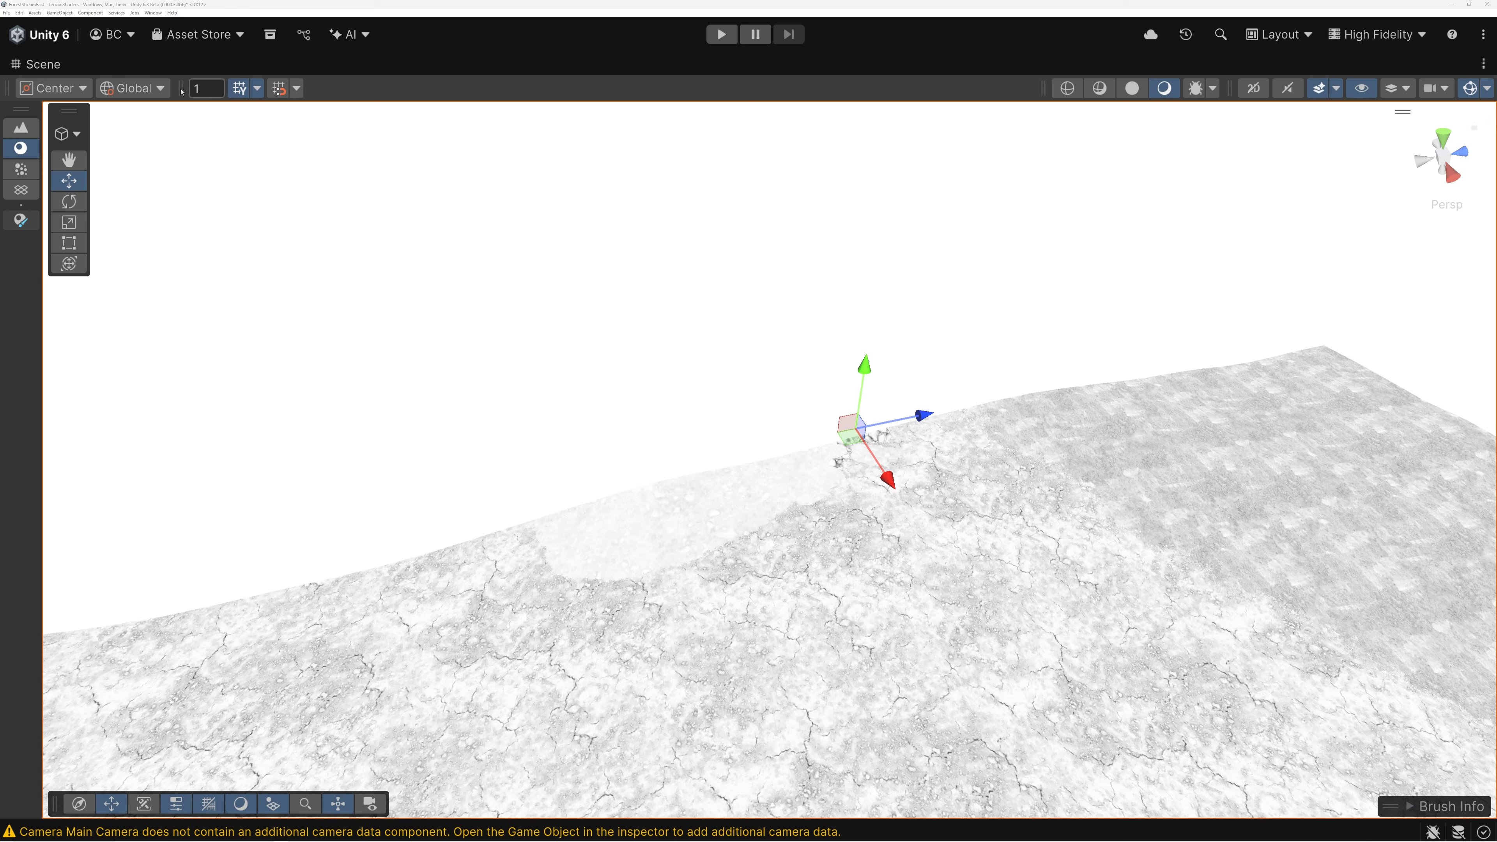
double_click(36, 63)
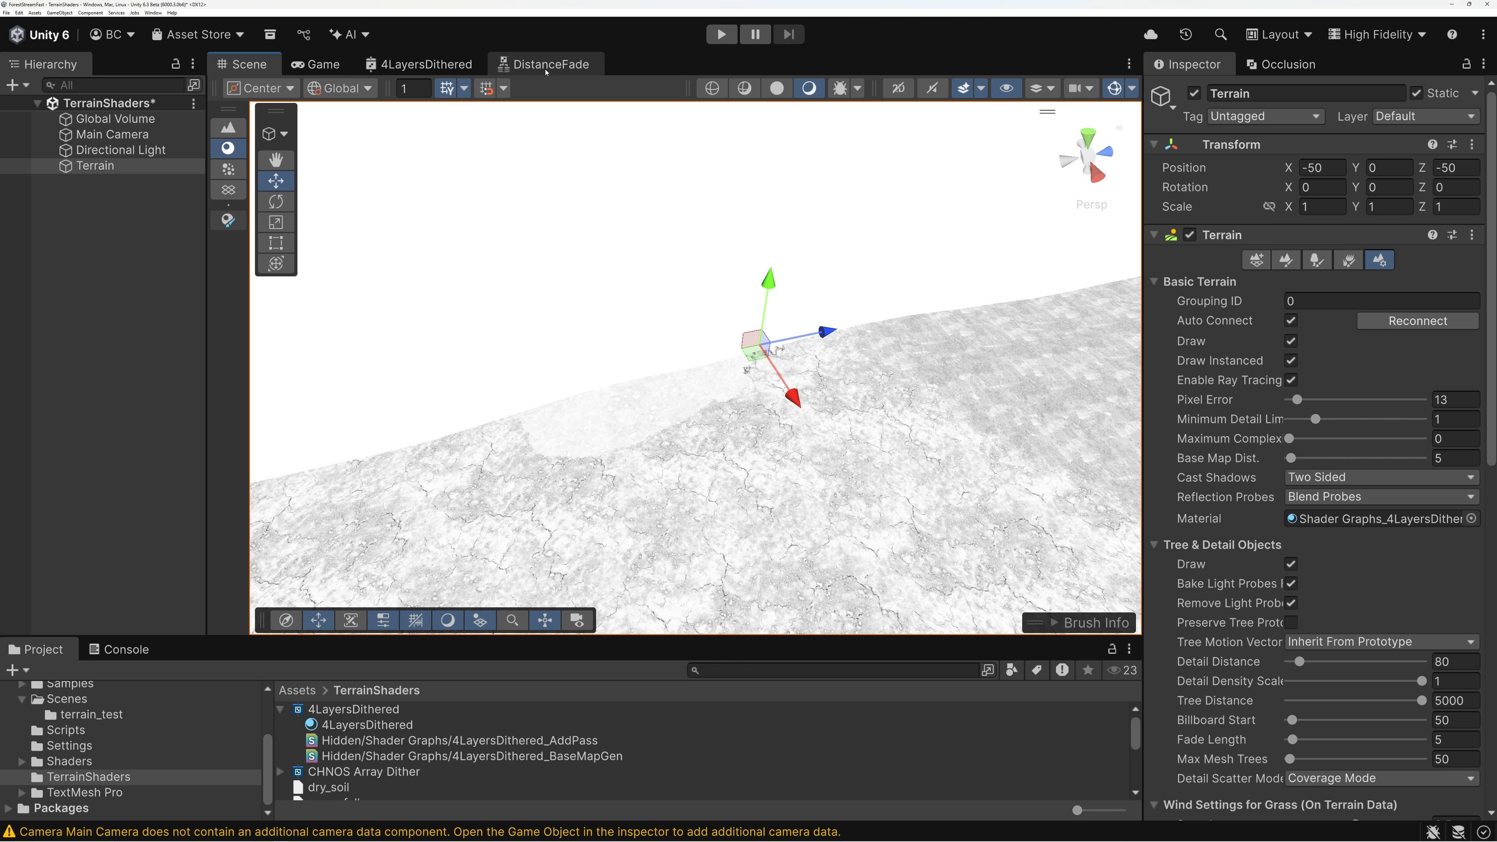
Open the 4LayersDithered graph and inspect the unconnected Distance Fade node and its inputs and outputs
click(409, 65)
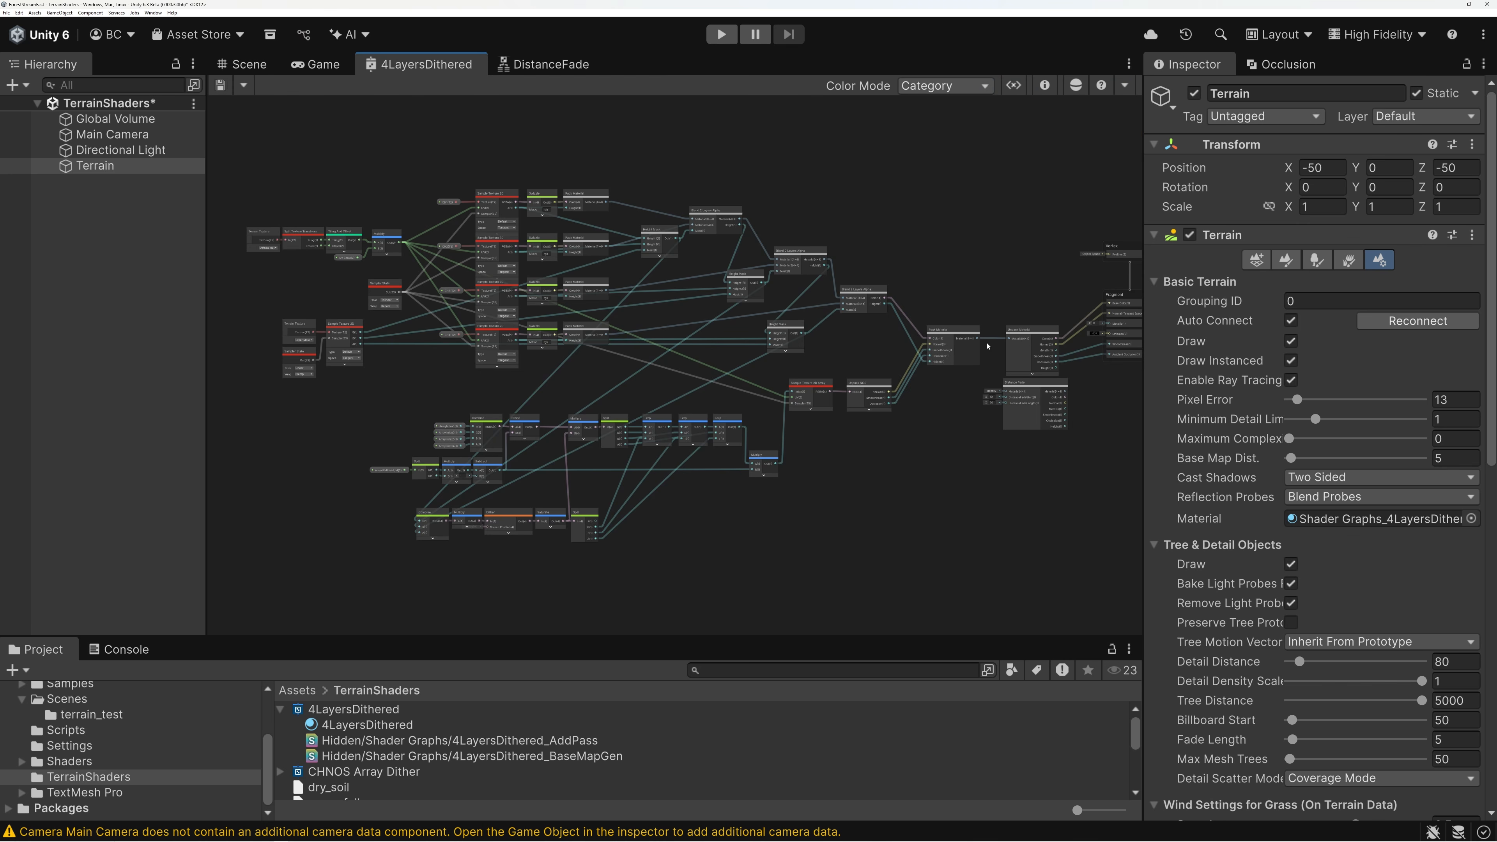
scroll(989, 346, up, 5)
scroll(991, 377, up, 3)
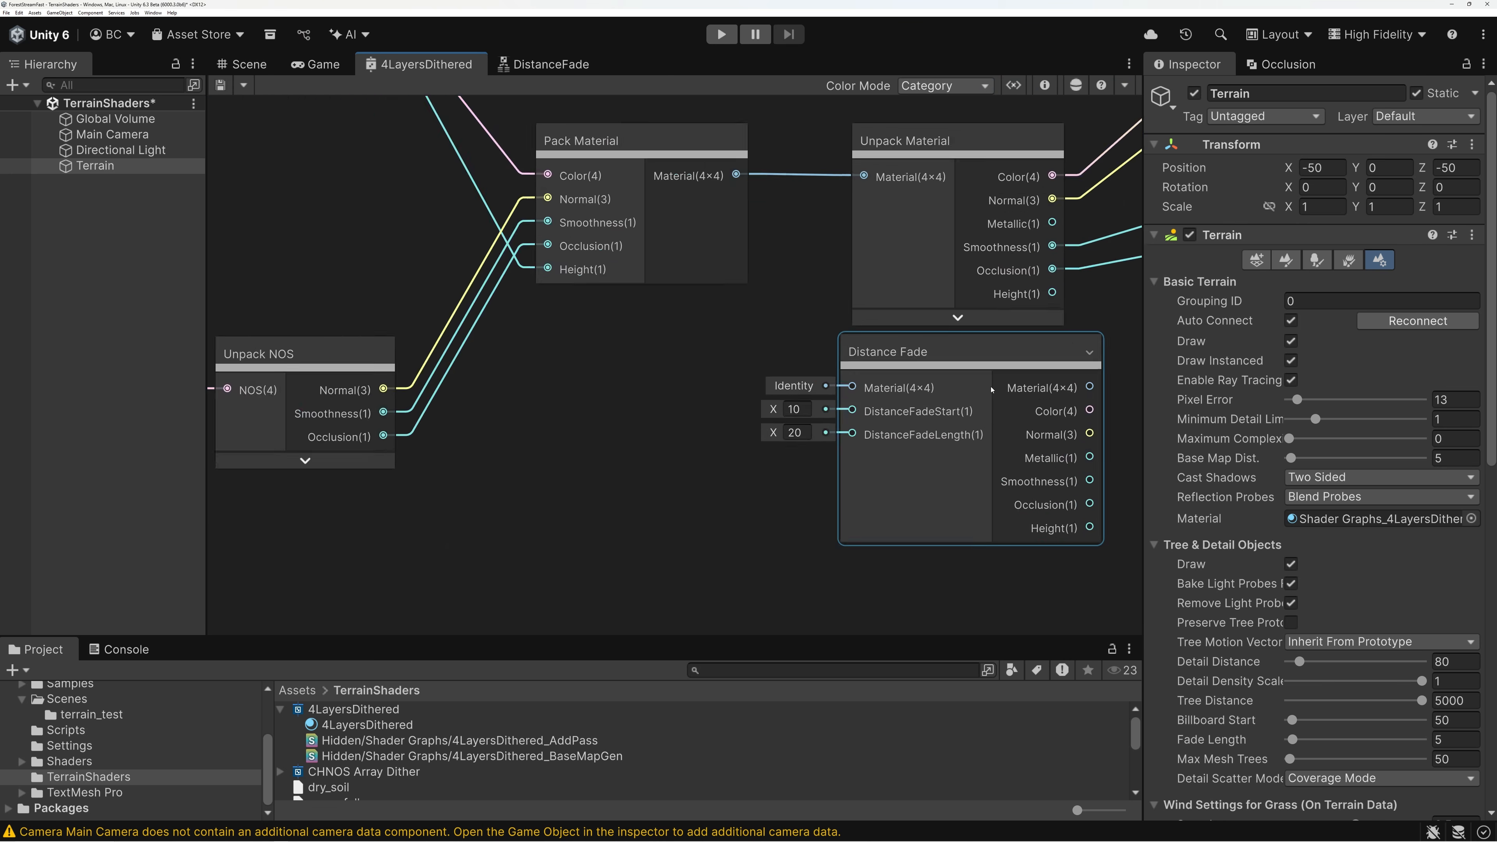
scroll(992, 389, up, 2)
middle_drag(992, 389, 792, 374)
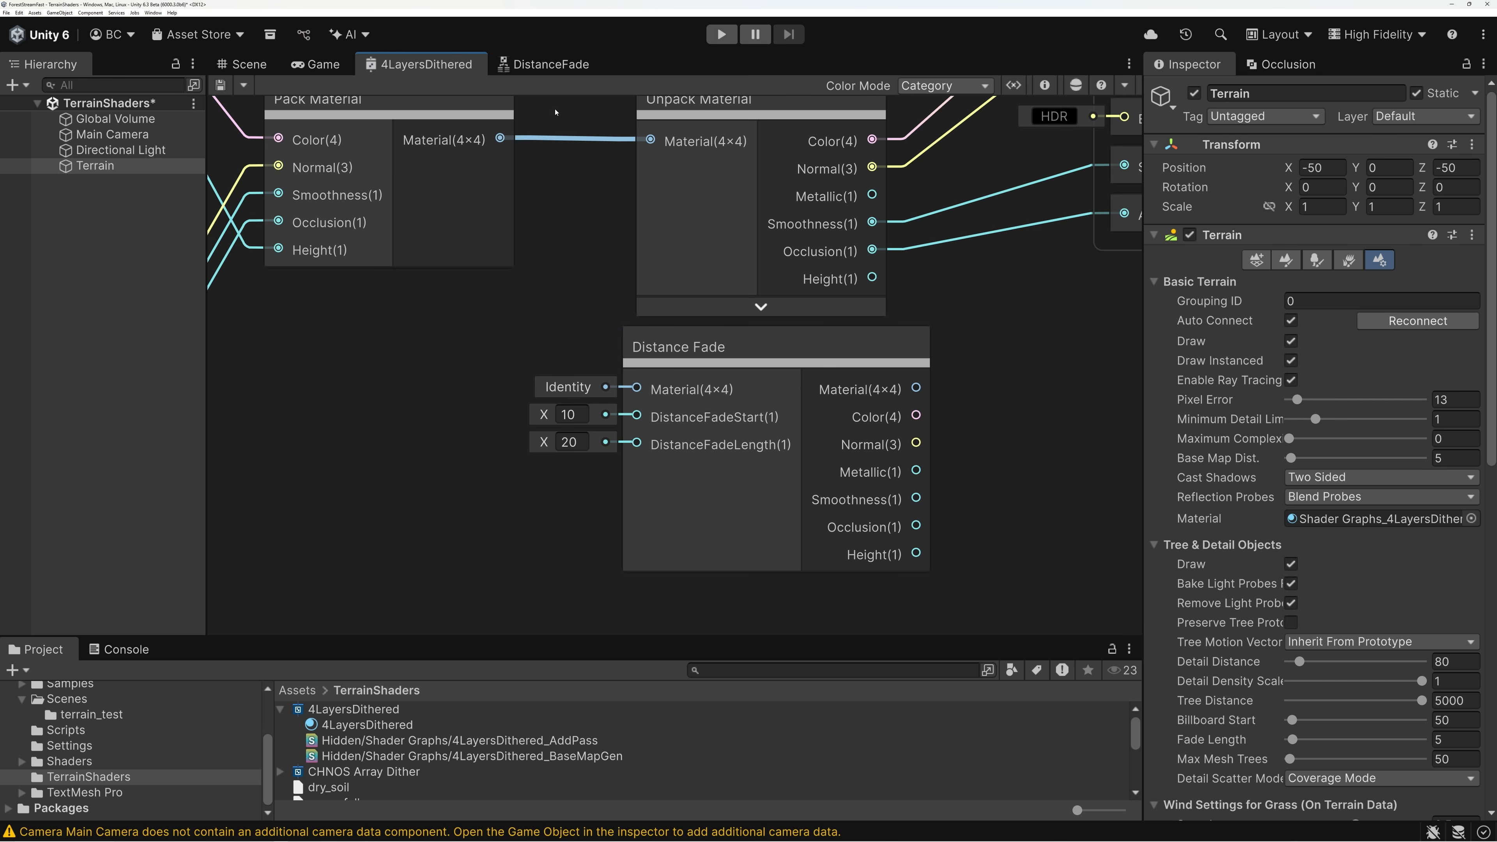
Open the DistanceFade subgraph and examine how the Normal Lerp blends using the Distance Mask and its B input
click(552, 63)
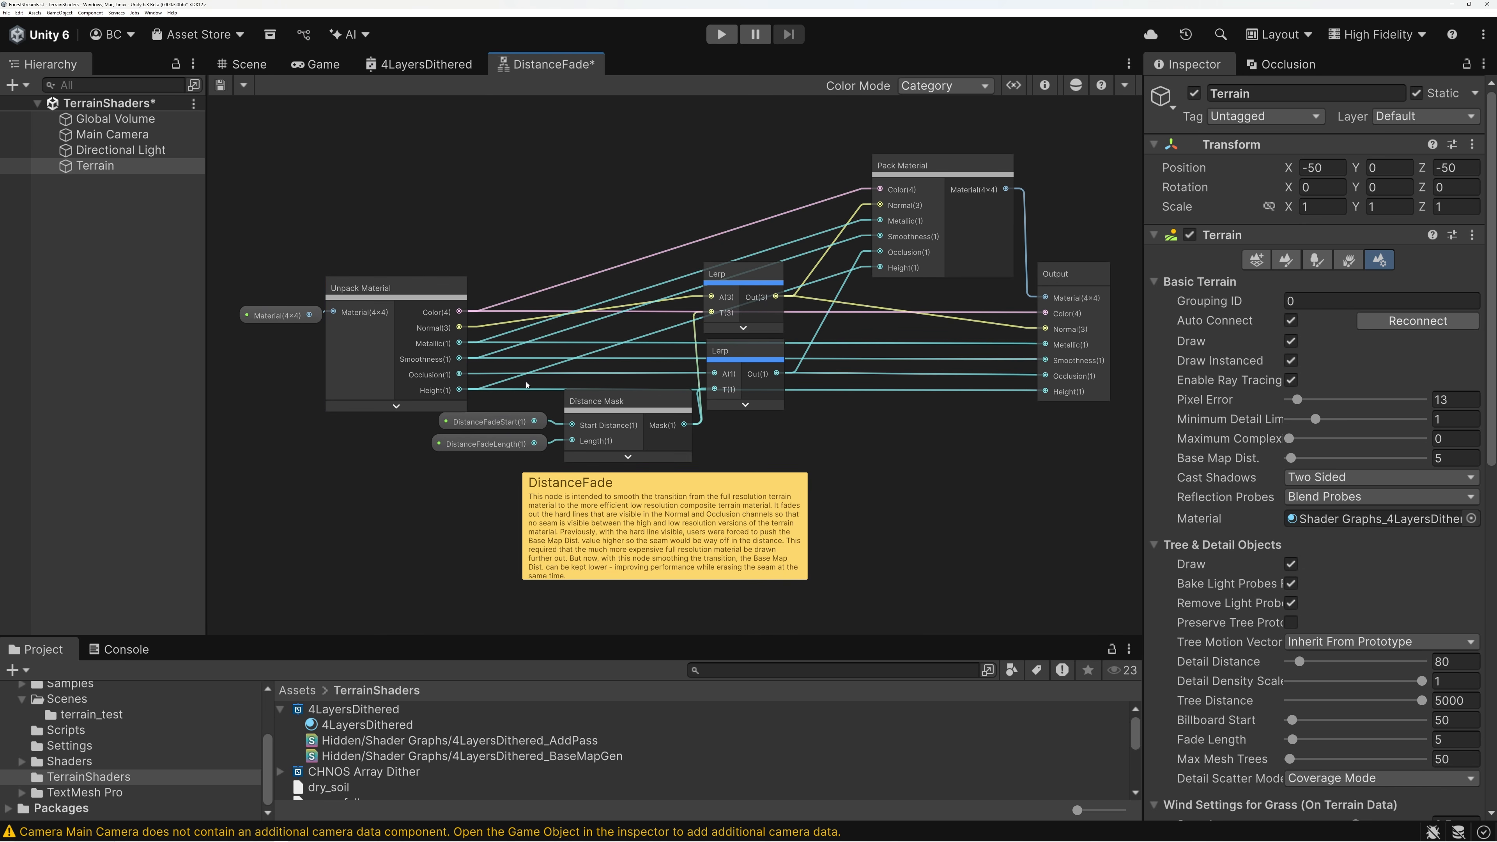
click(736, 278)
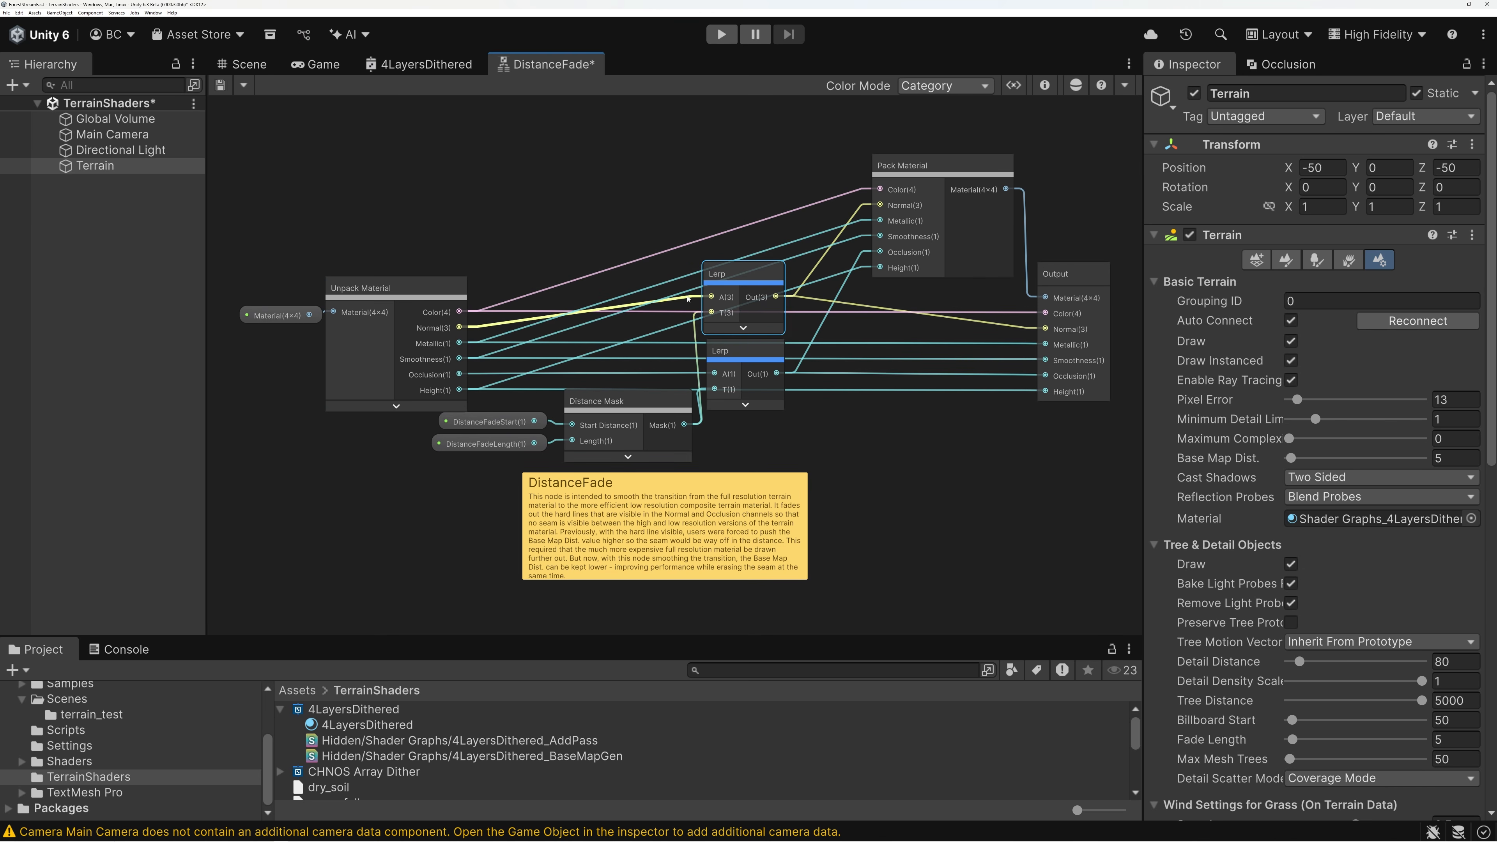
click(775, 274)
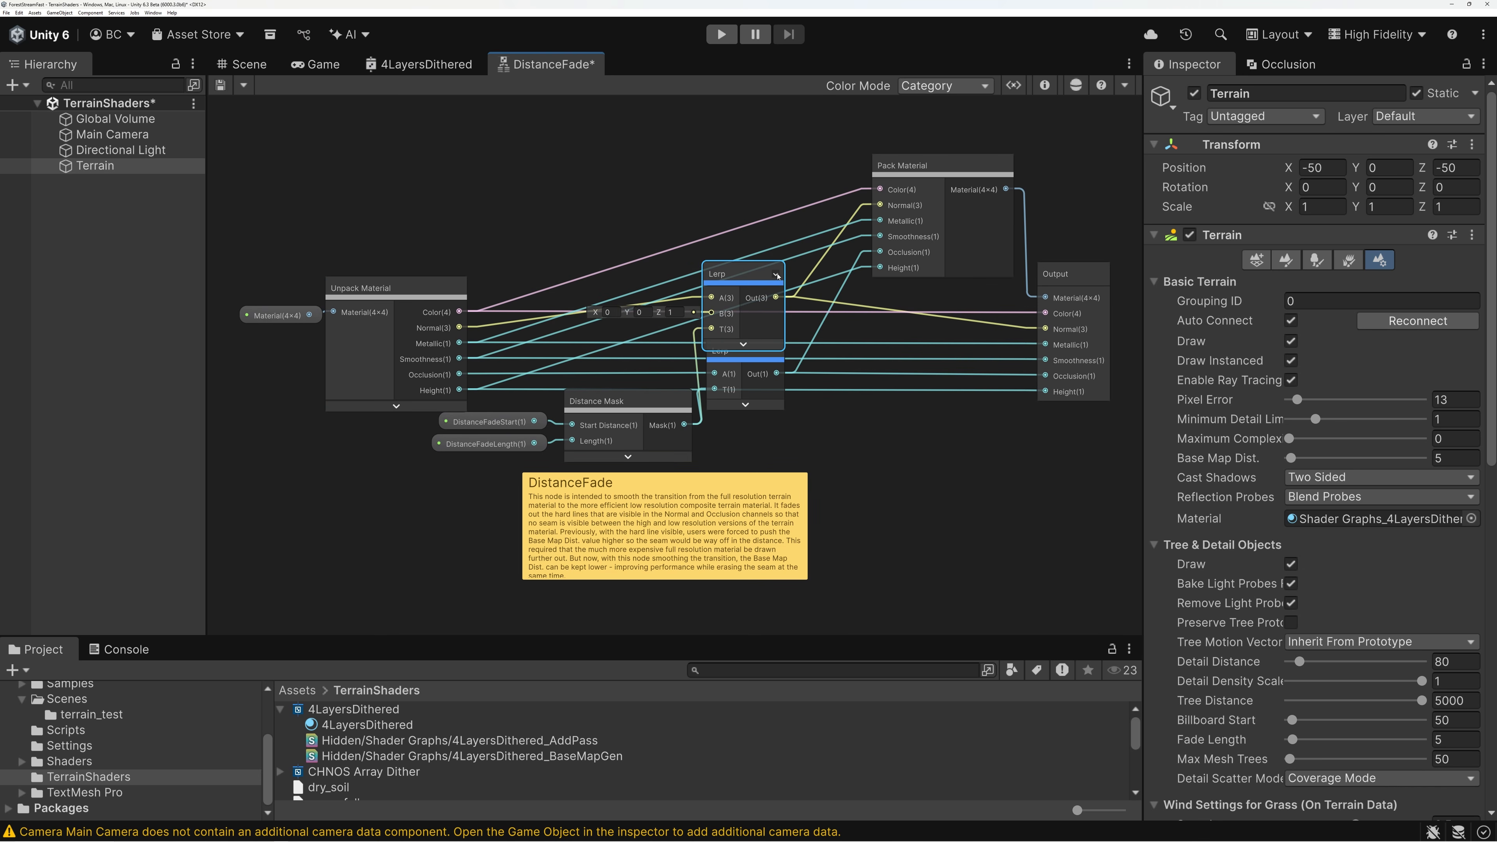
scroll(660, 317, up, 4)
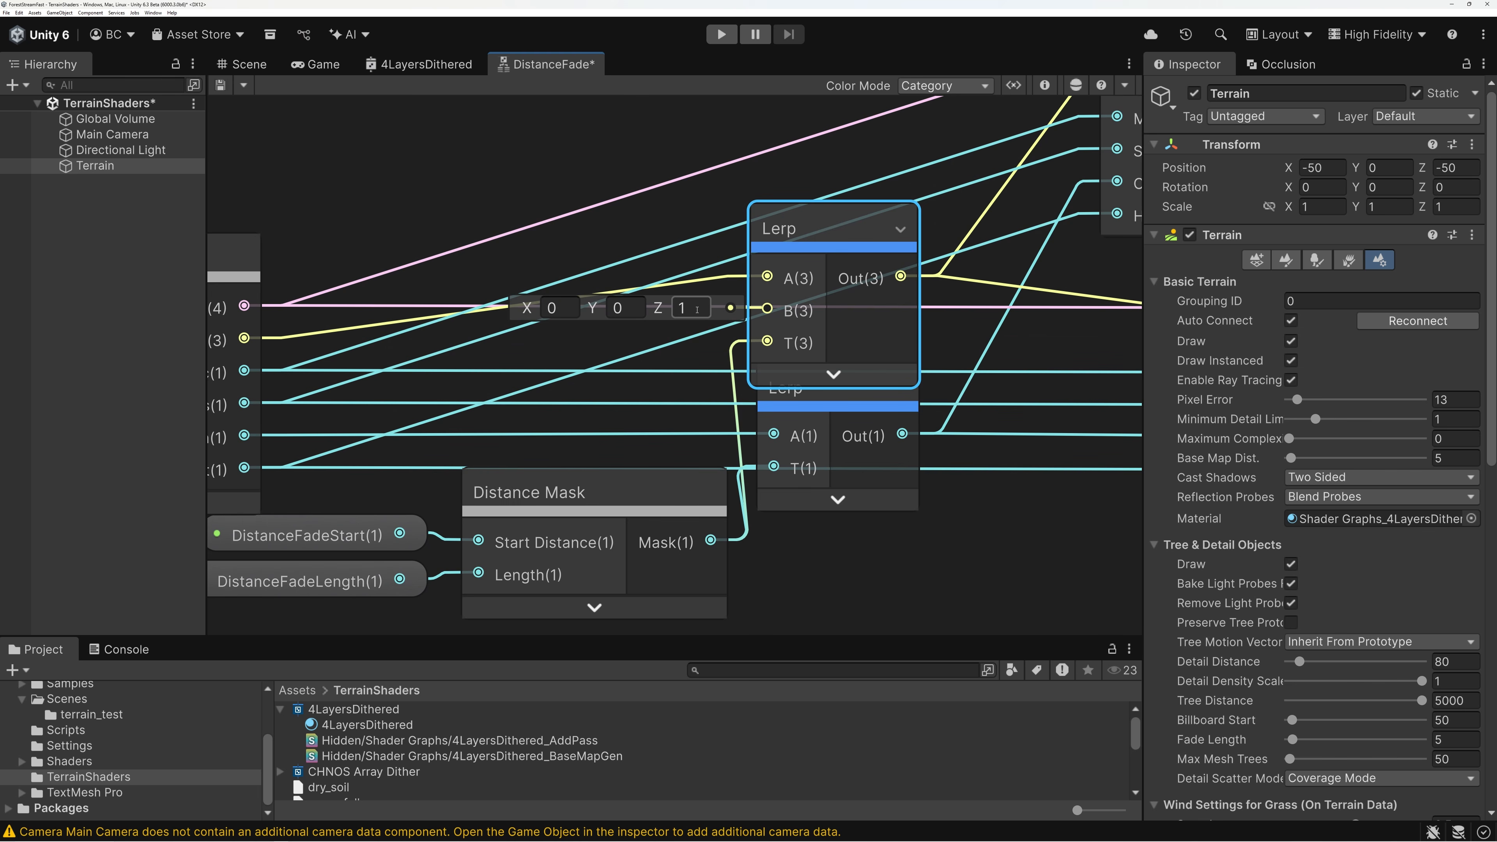
scroll(696, 309, down, 3)
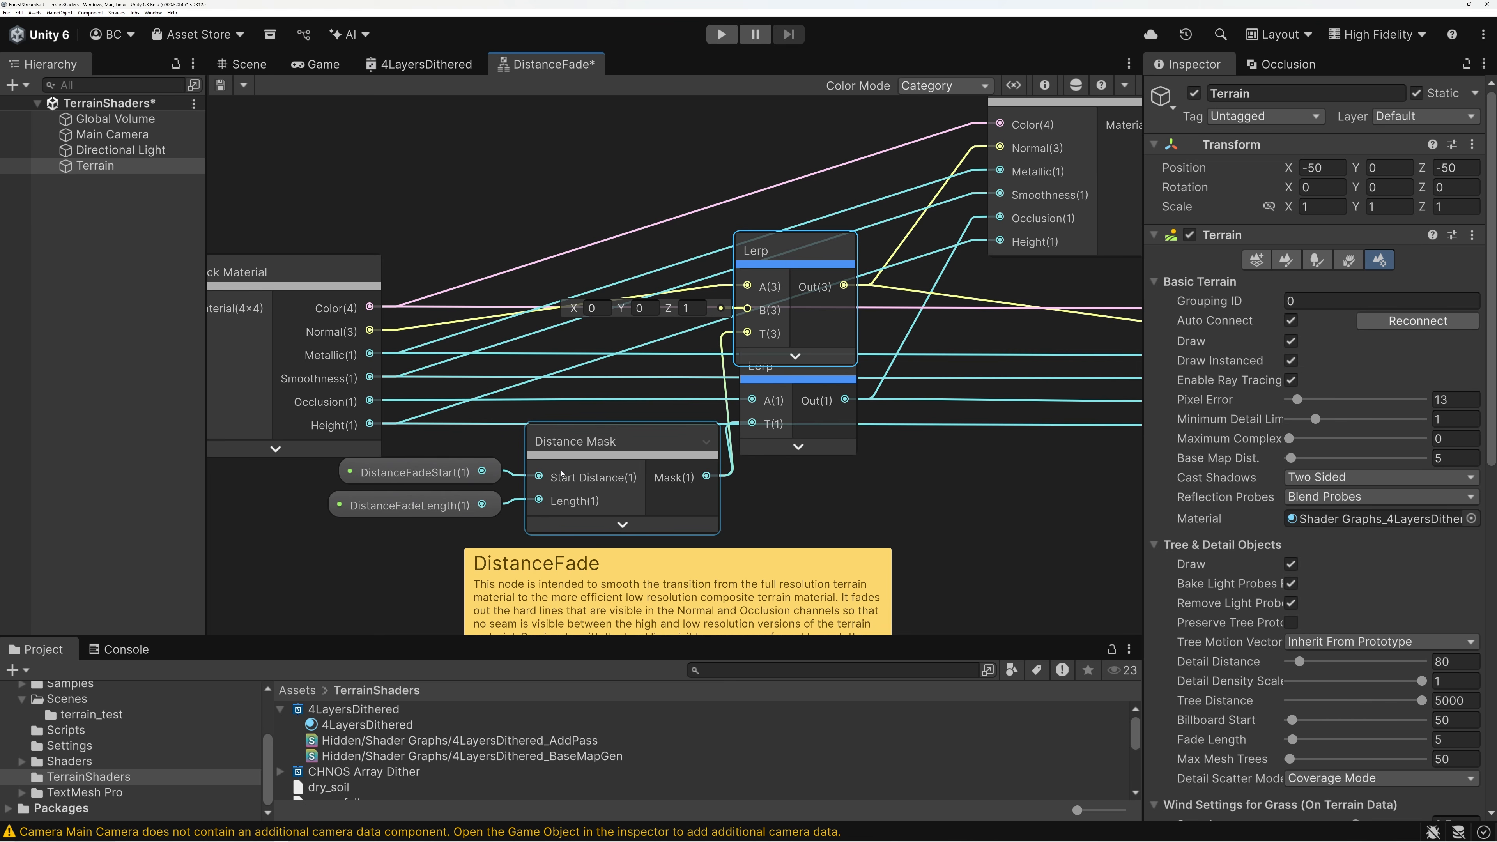
click(427, 477)
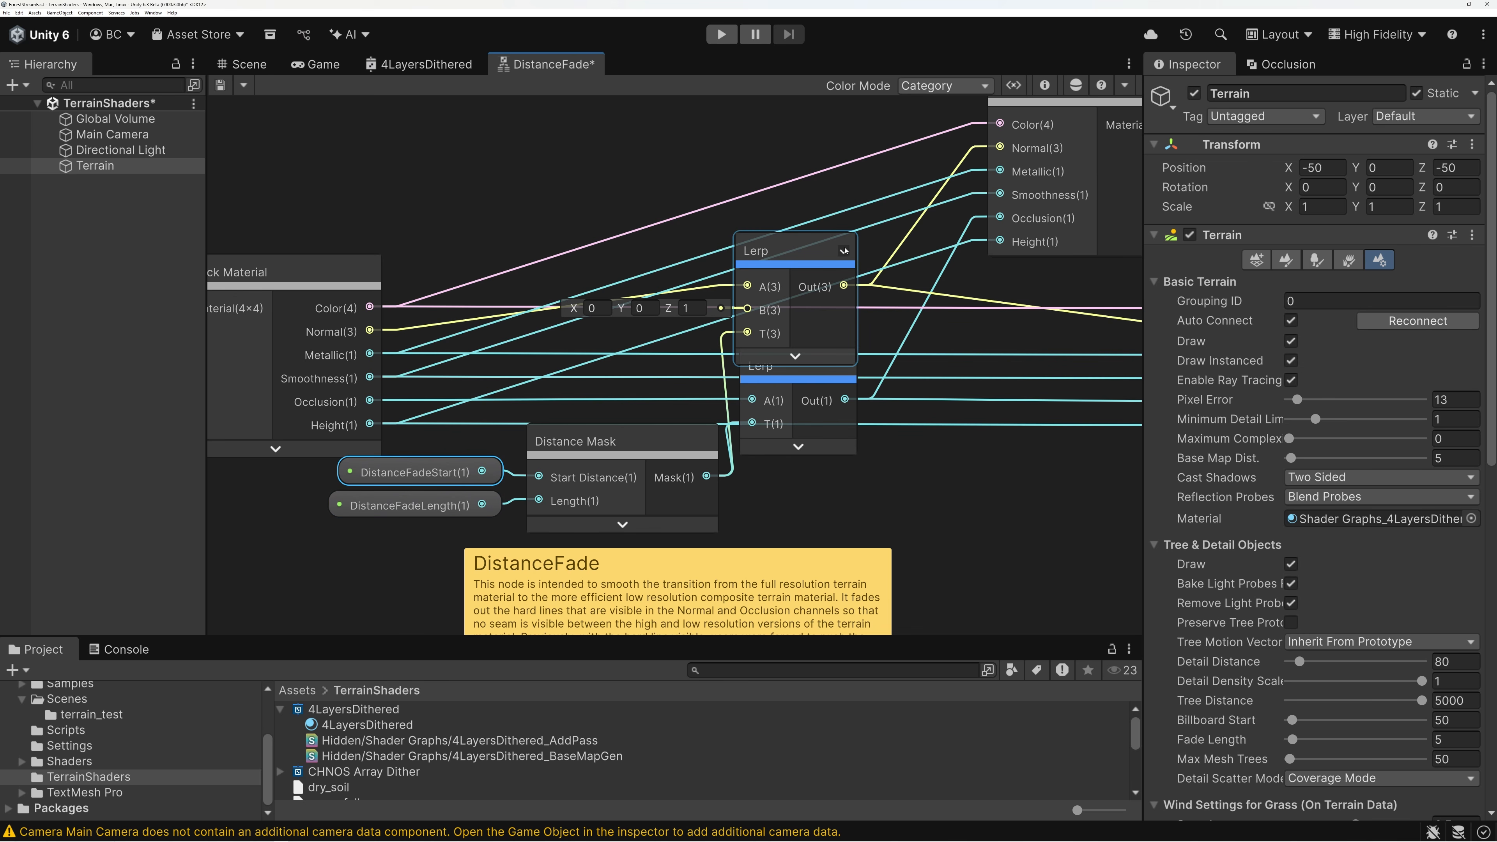
Collapse the Normal Lerp, inspect the B input of the Occlusion Lerp, and collapse that node too
click(845, 251)
click(798, 366)
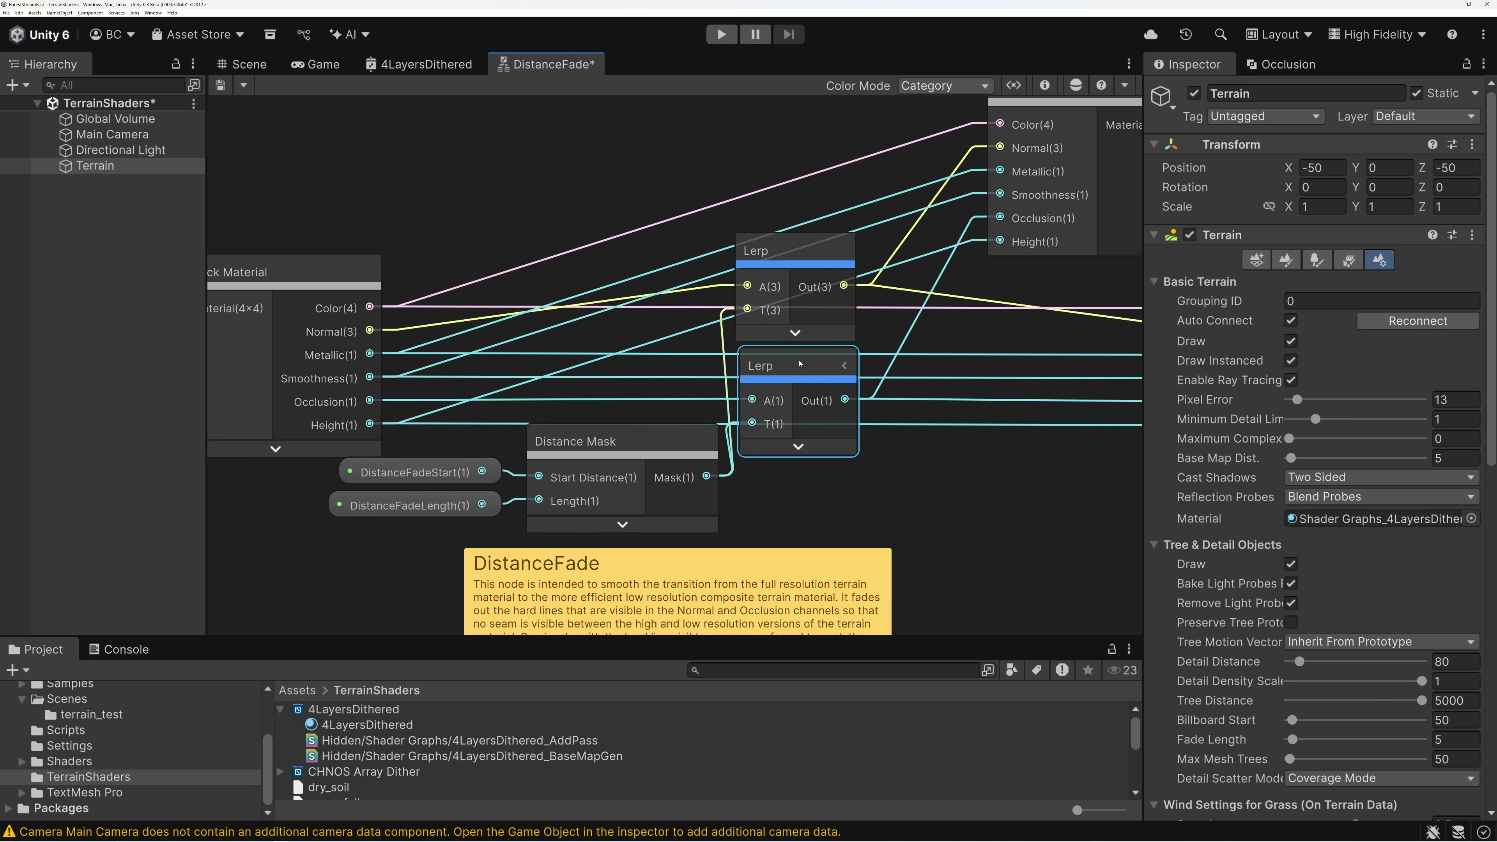
click(641, 402)
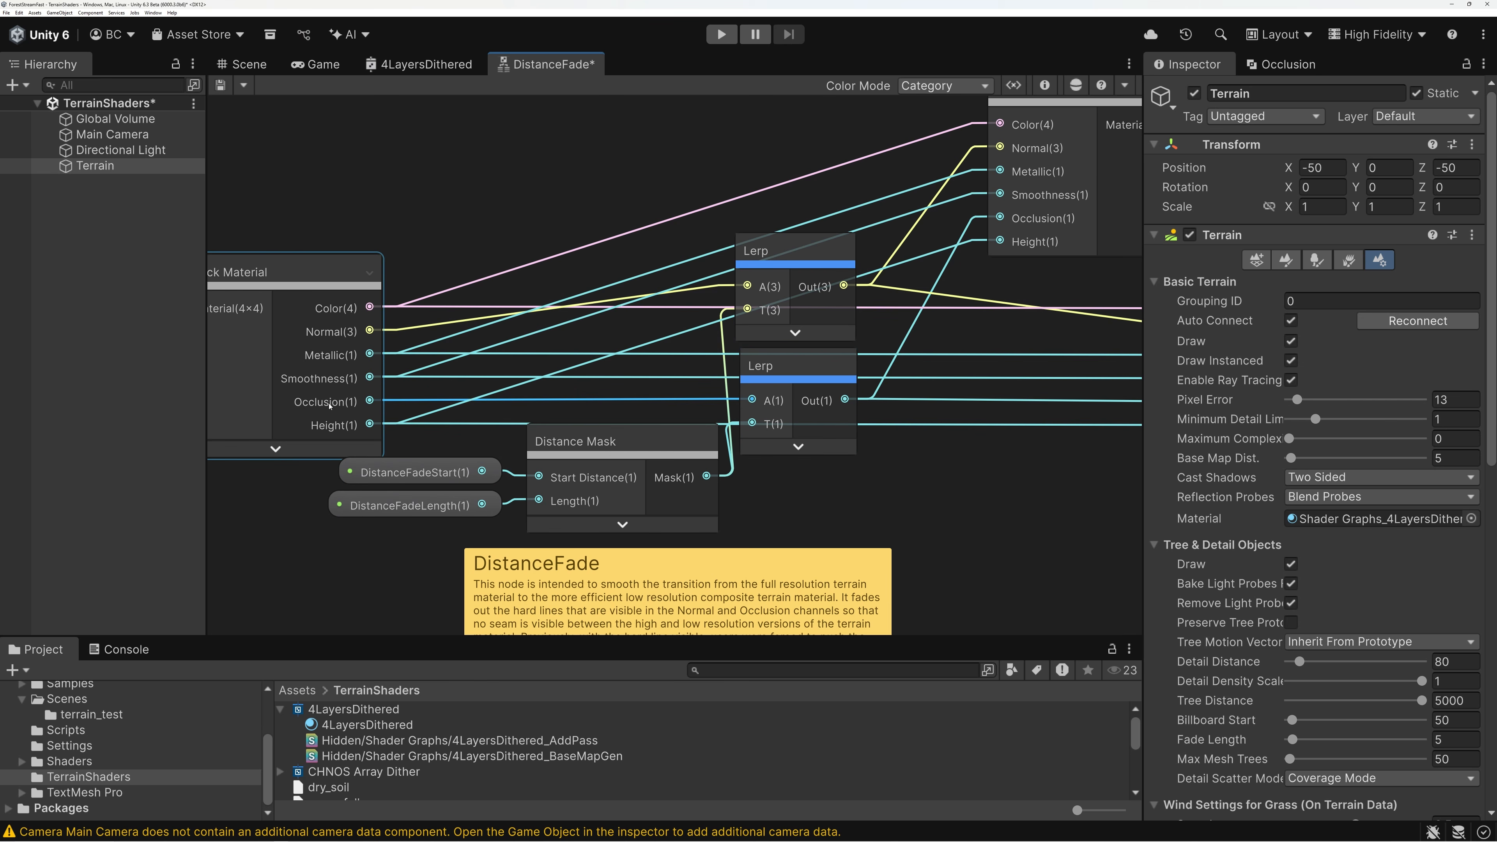
mouse_move(774, 383)
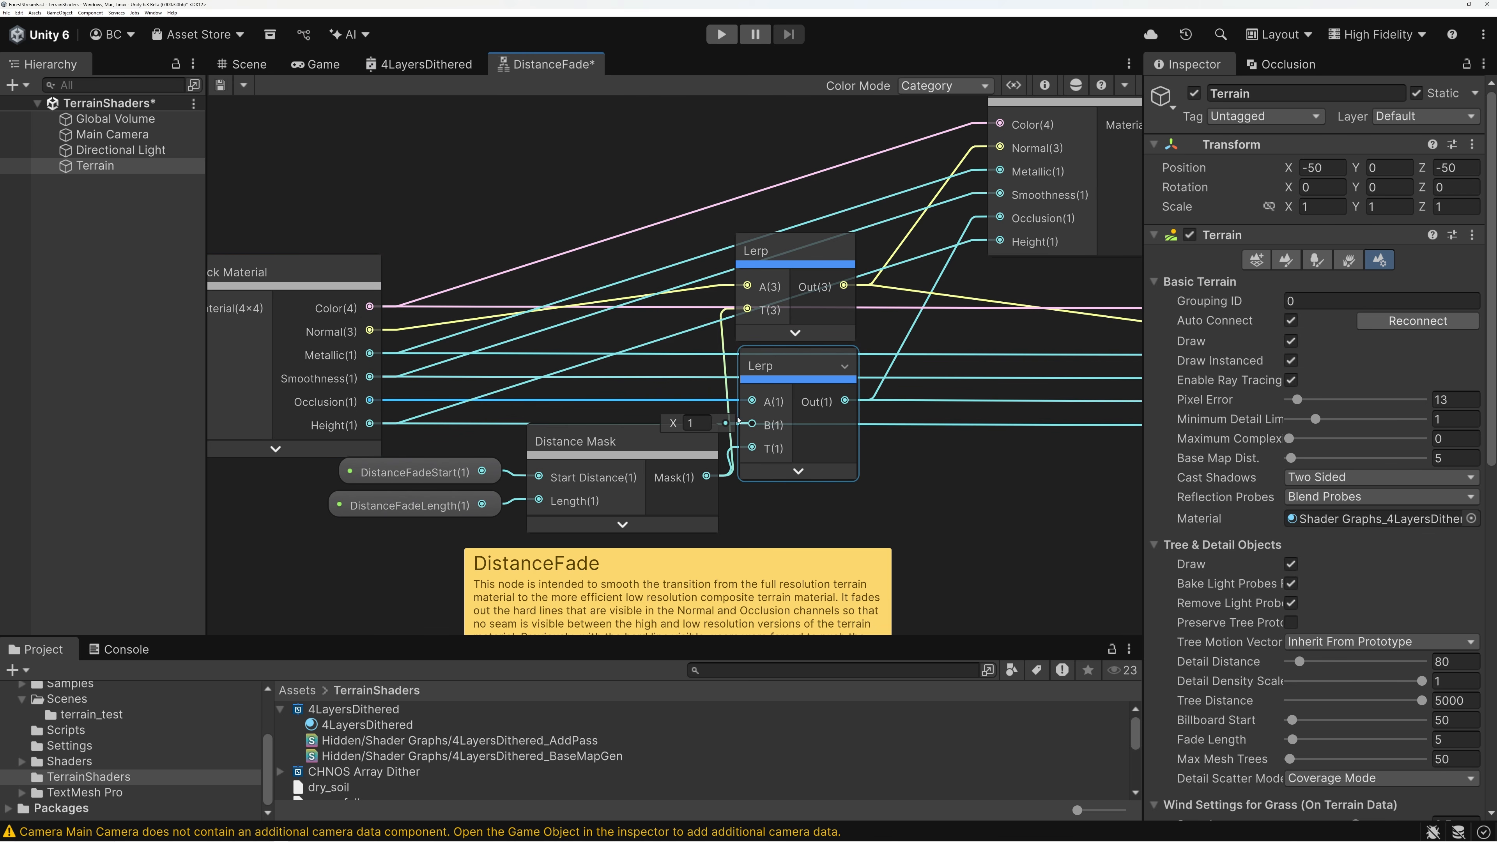
click(846, 368)
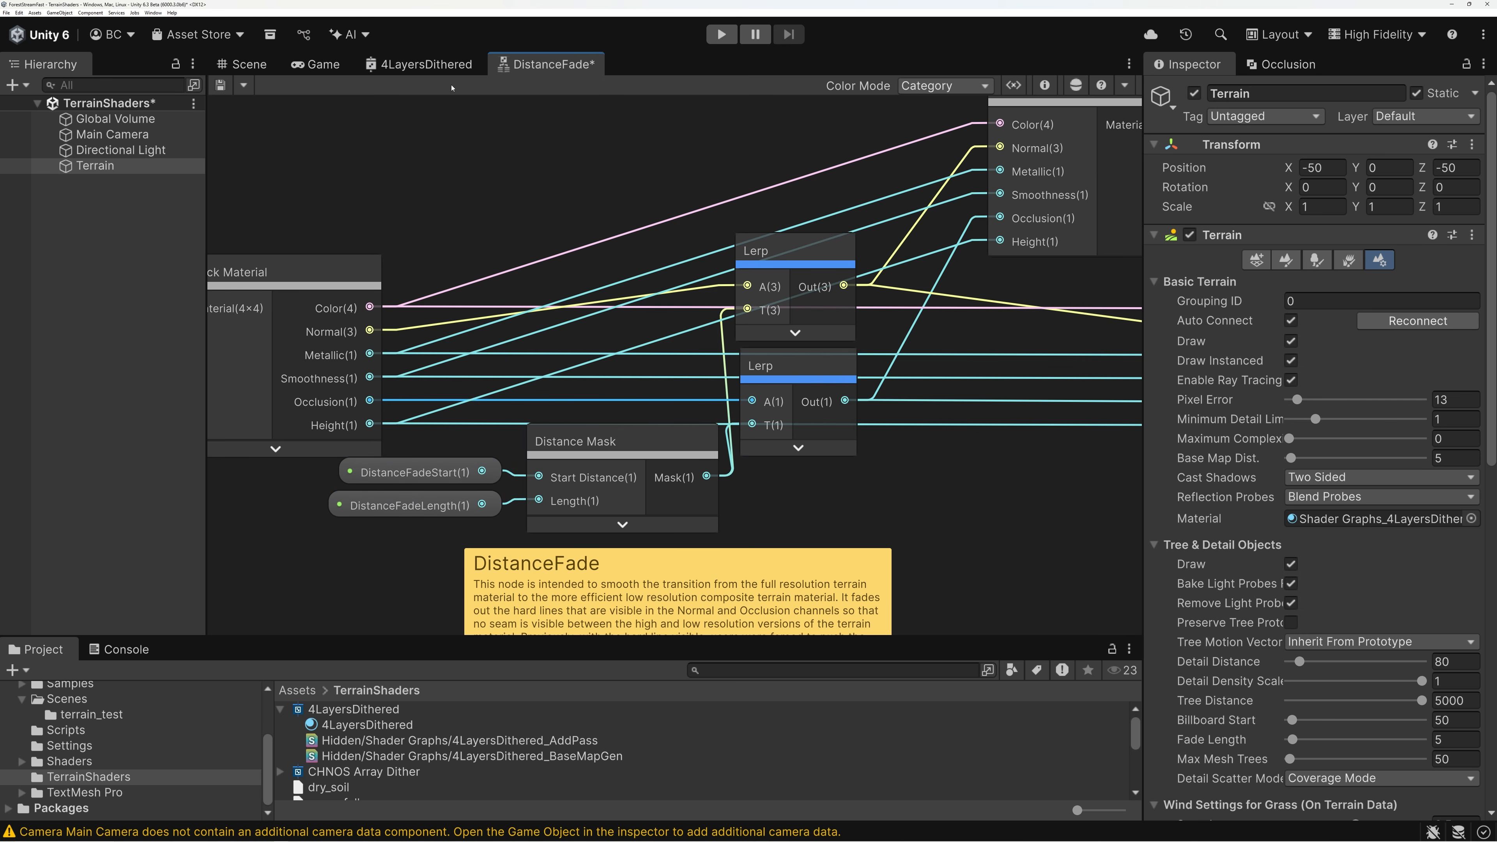
In the 4LayersDithered graph, connect Pack Material's Material output to the Distance Fade node's Material input
click(426, 64)
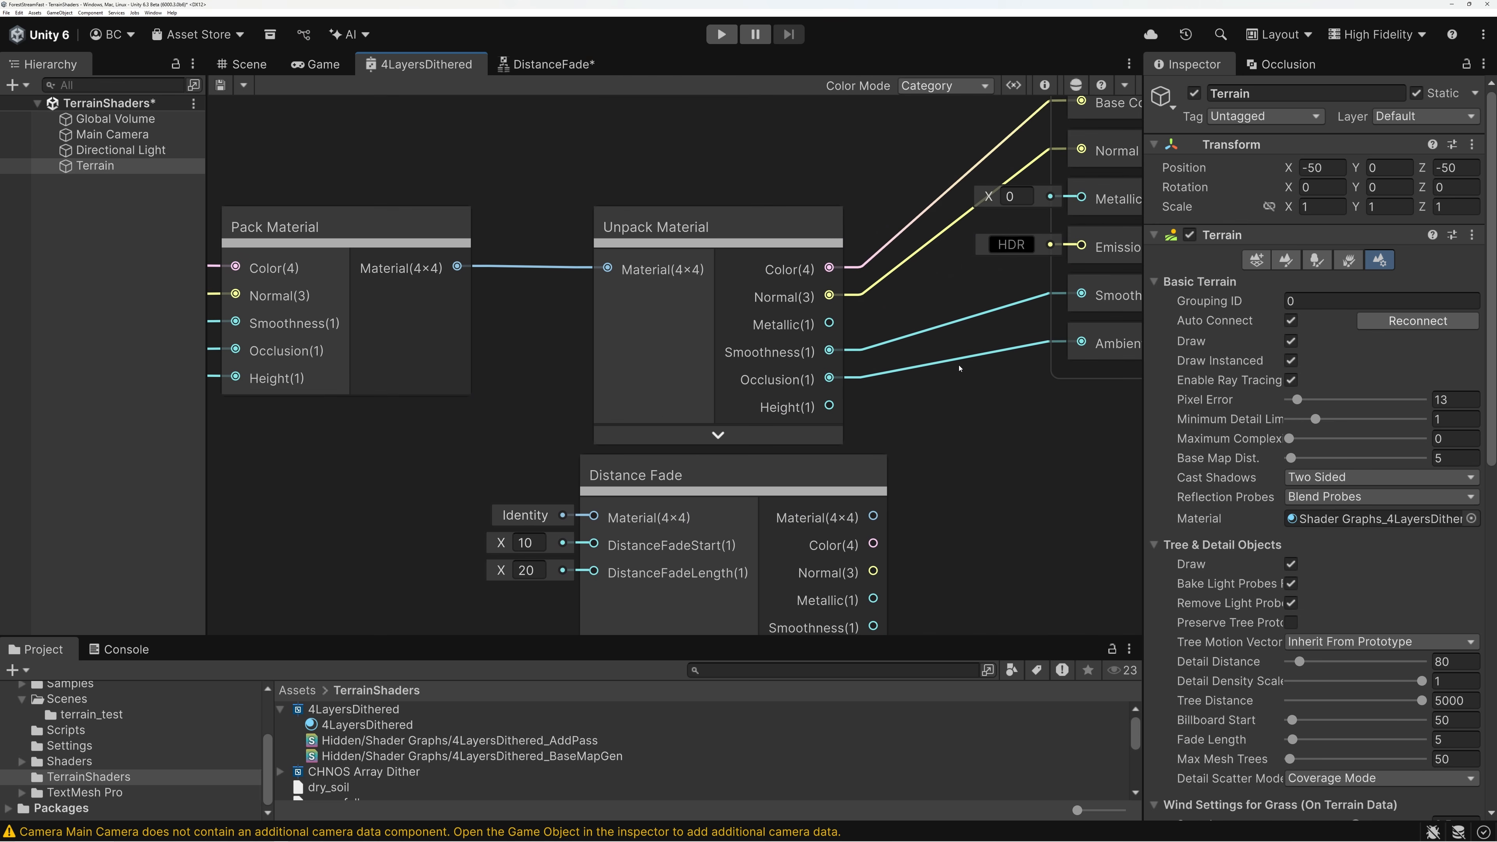
drag(458, 267, 594, 516)
scroll(969, 457, down, 3)
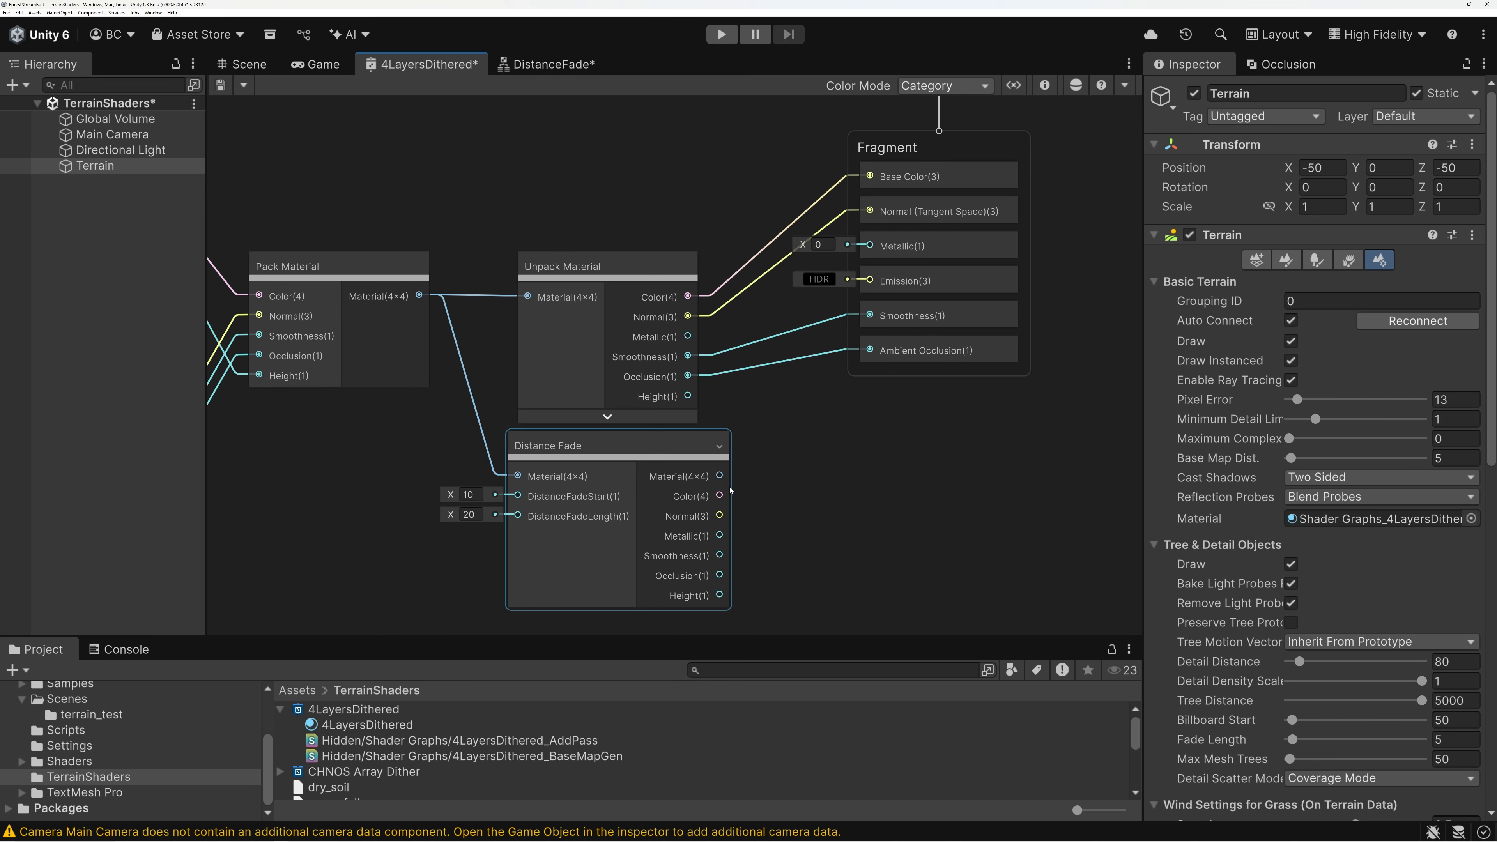
Connect Distance Fade's Color, Normal, Smoothness and Occlusion outputs to Base Color, Normal (Tangent Space), Smoothness and Ambient Occlusion in Fragment
drag(721, 497, 870, 219)
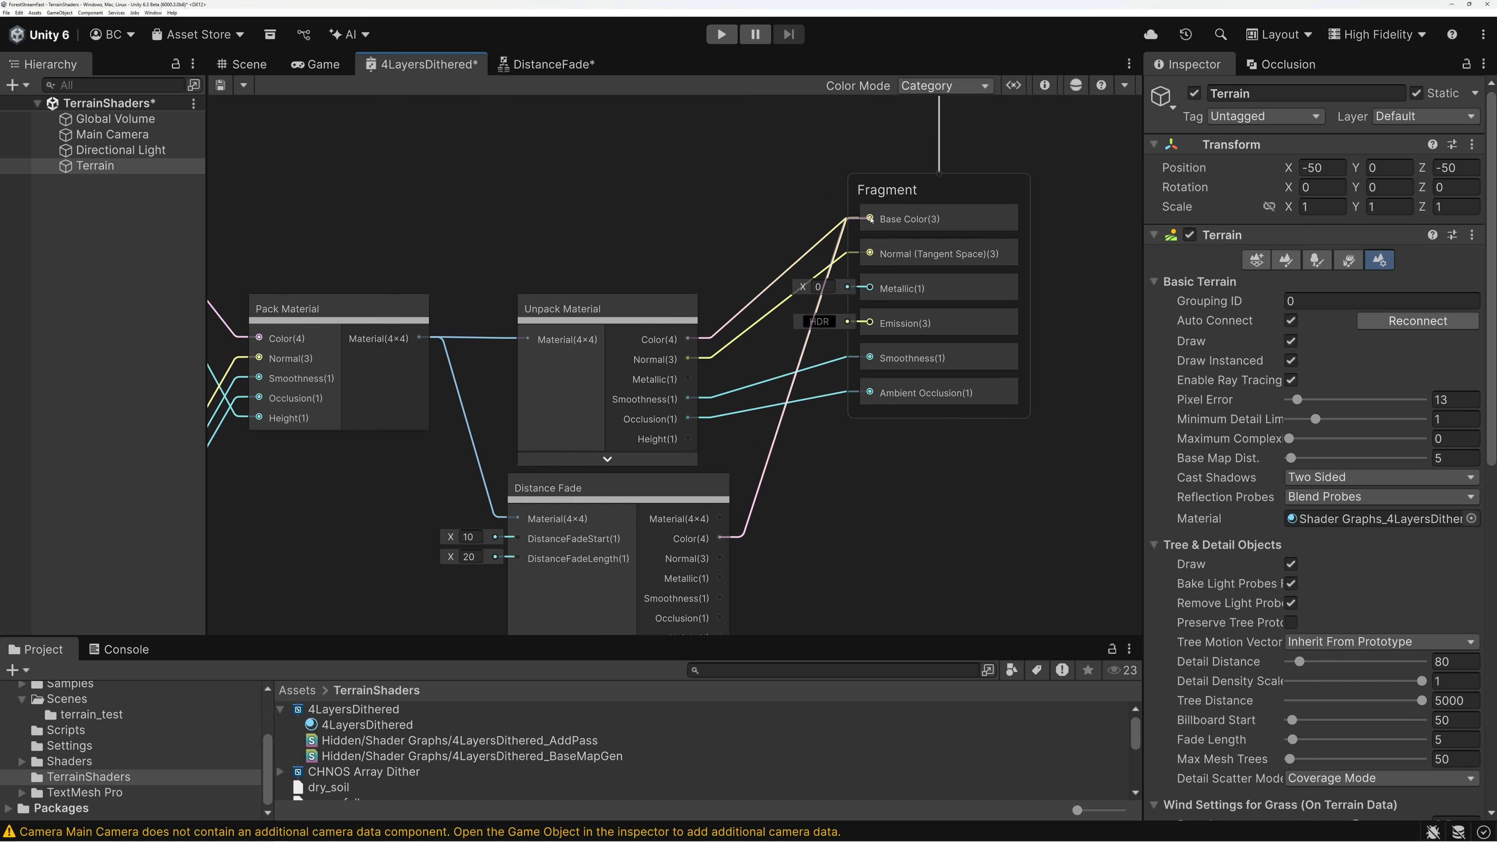
drag(720, 558, 870, 247)
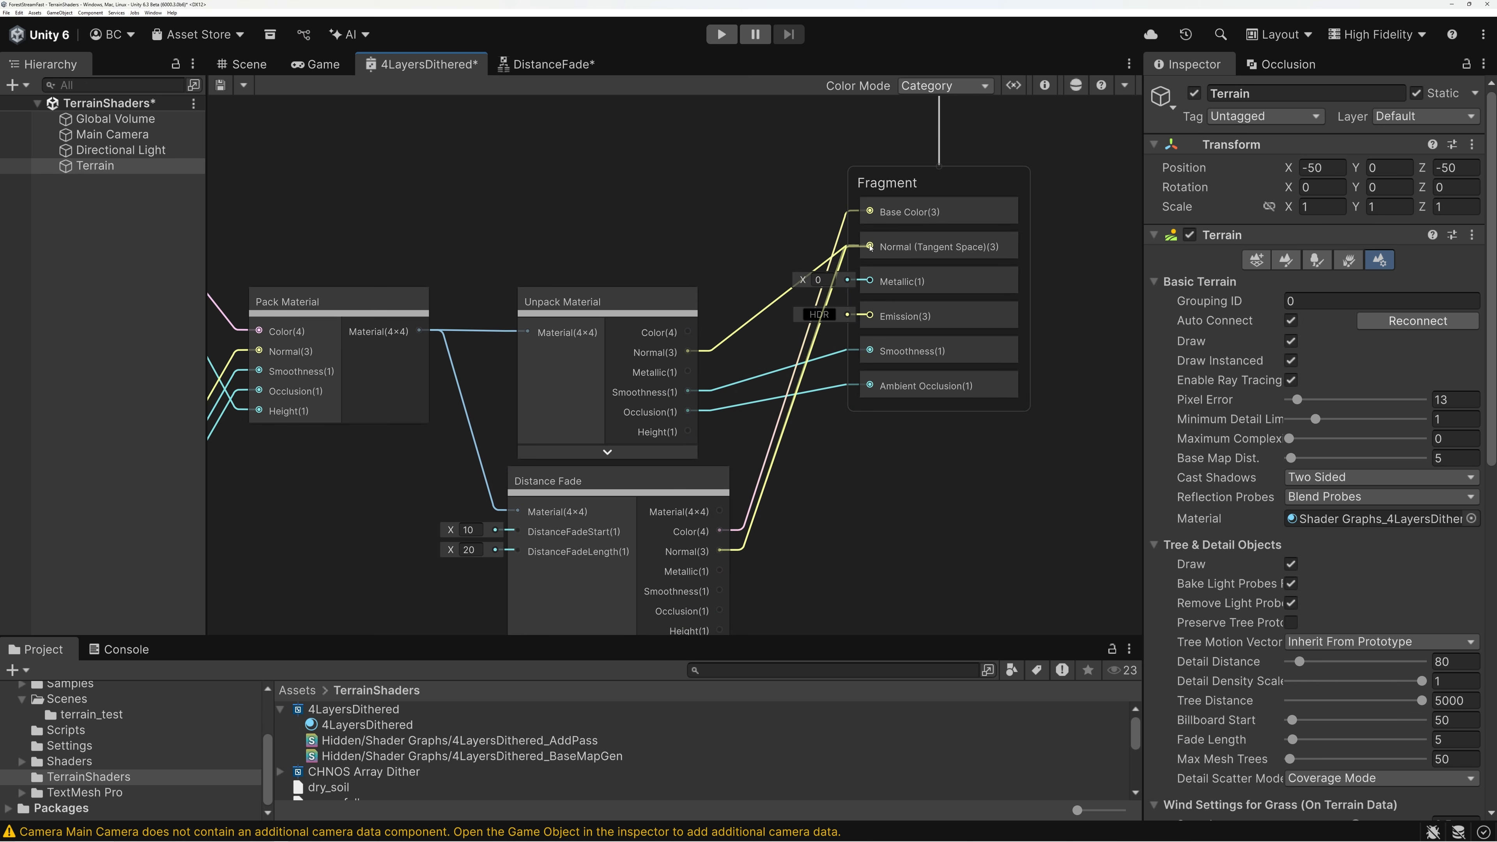
middle_drag(724, 591, 719, 532)
click(719, 531)
drag(715, 532, 865, 292)
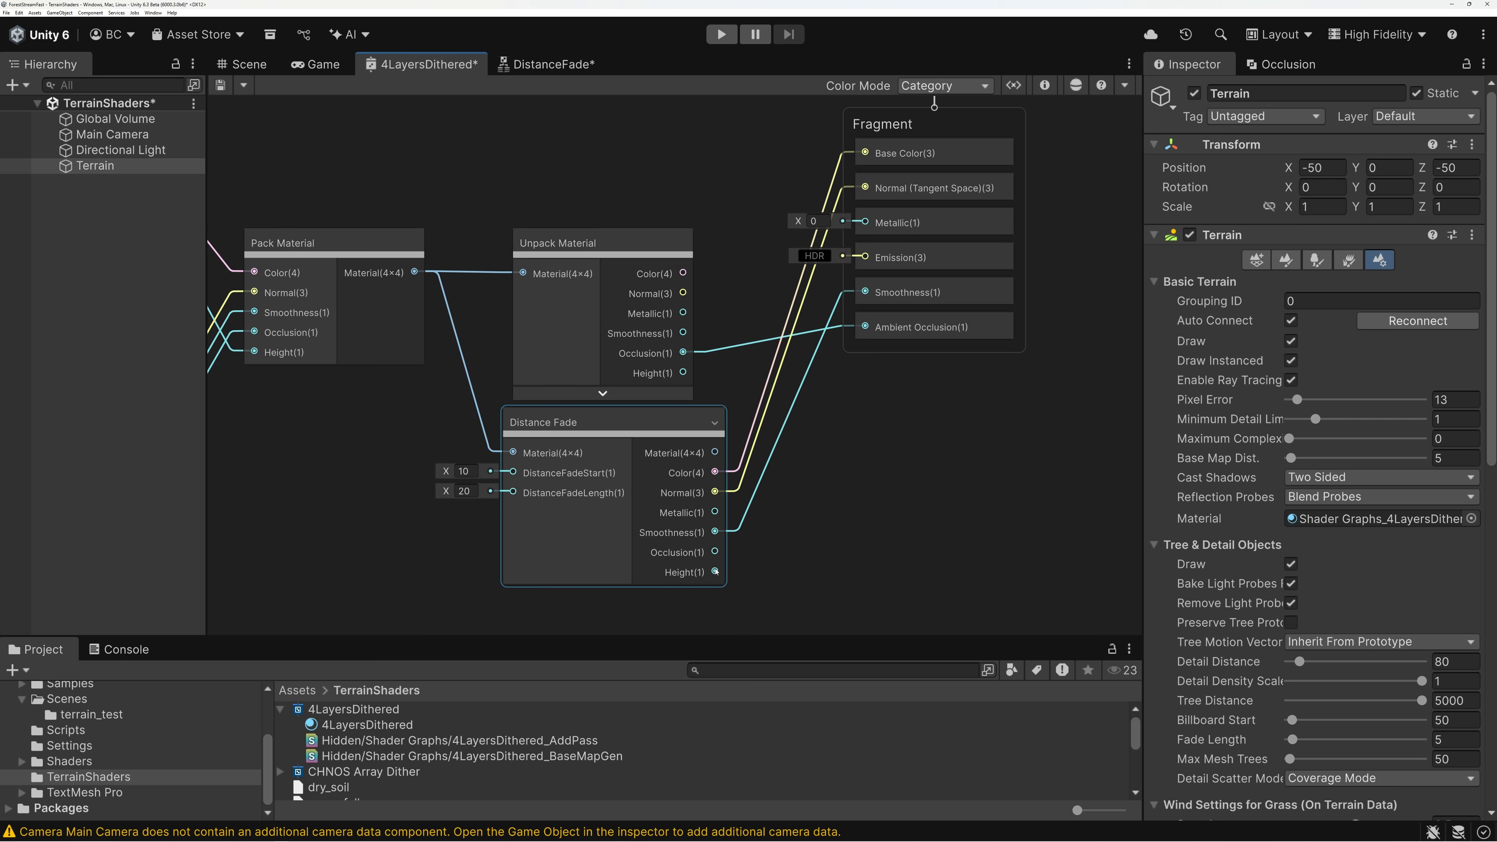
drag(715, 553, 865, 323)
Delete the unused Unpack Material node and move the Distance Fade node into its place beside Pack Material
click(631, 383)
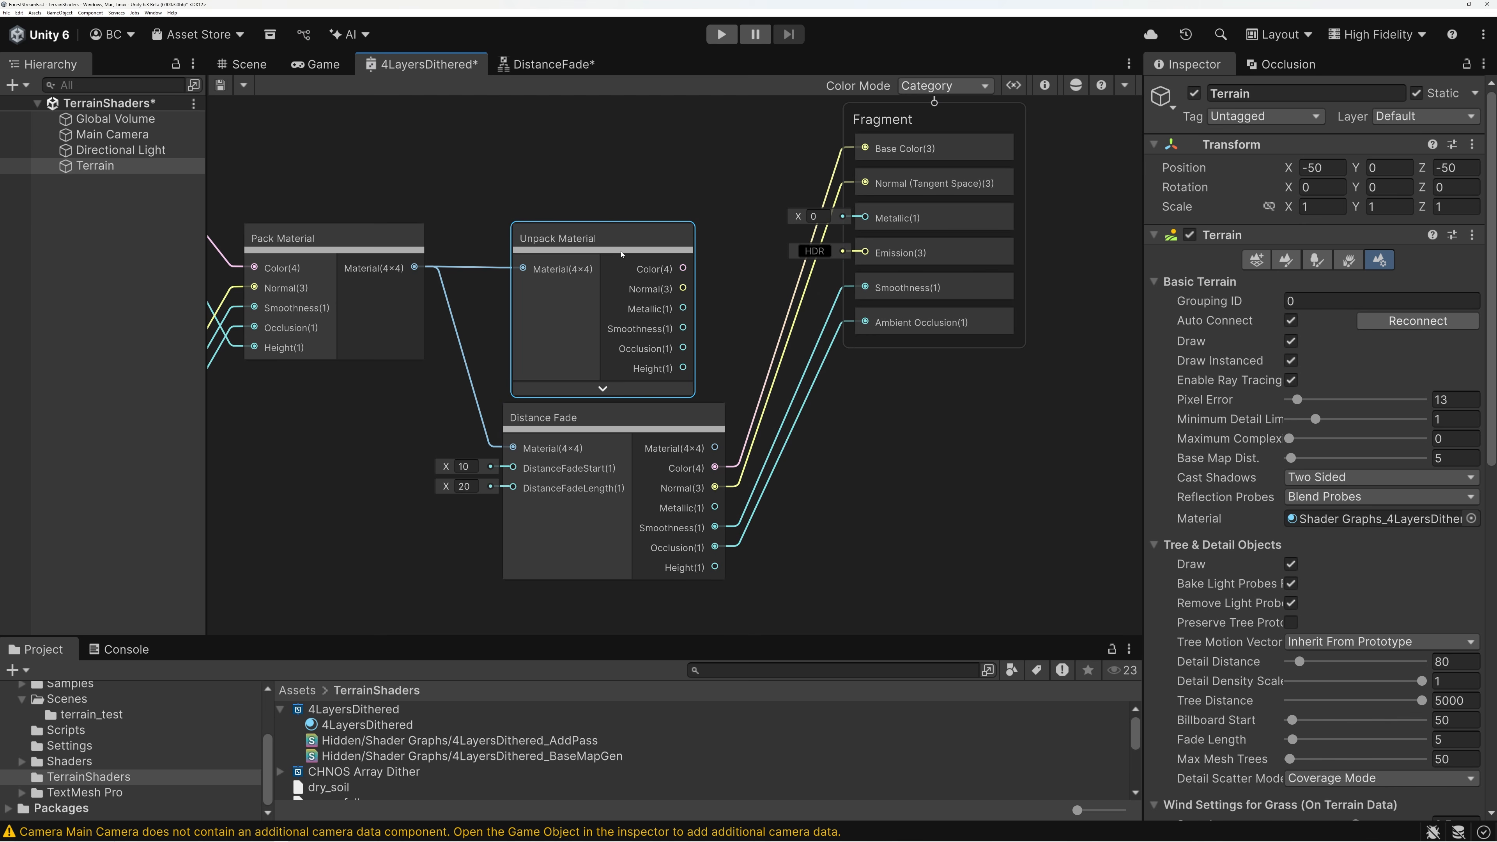
key(Delete)
drag(631, 407, 660, 228)
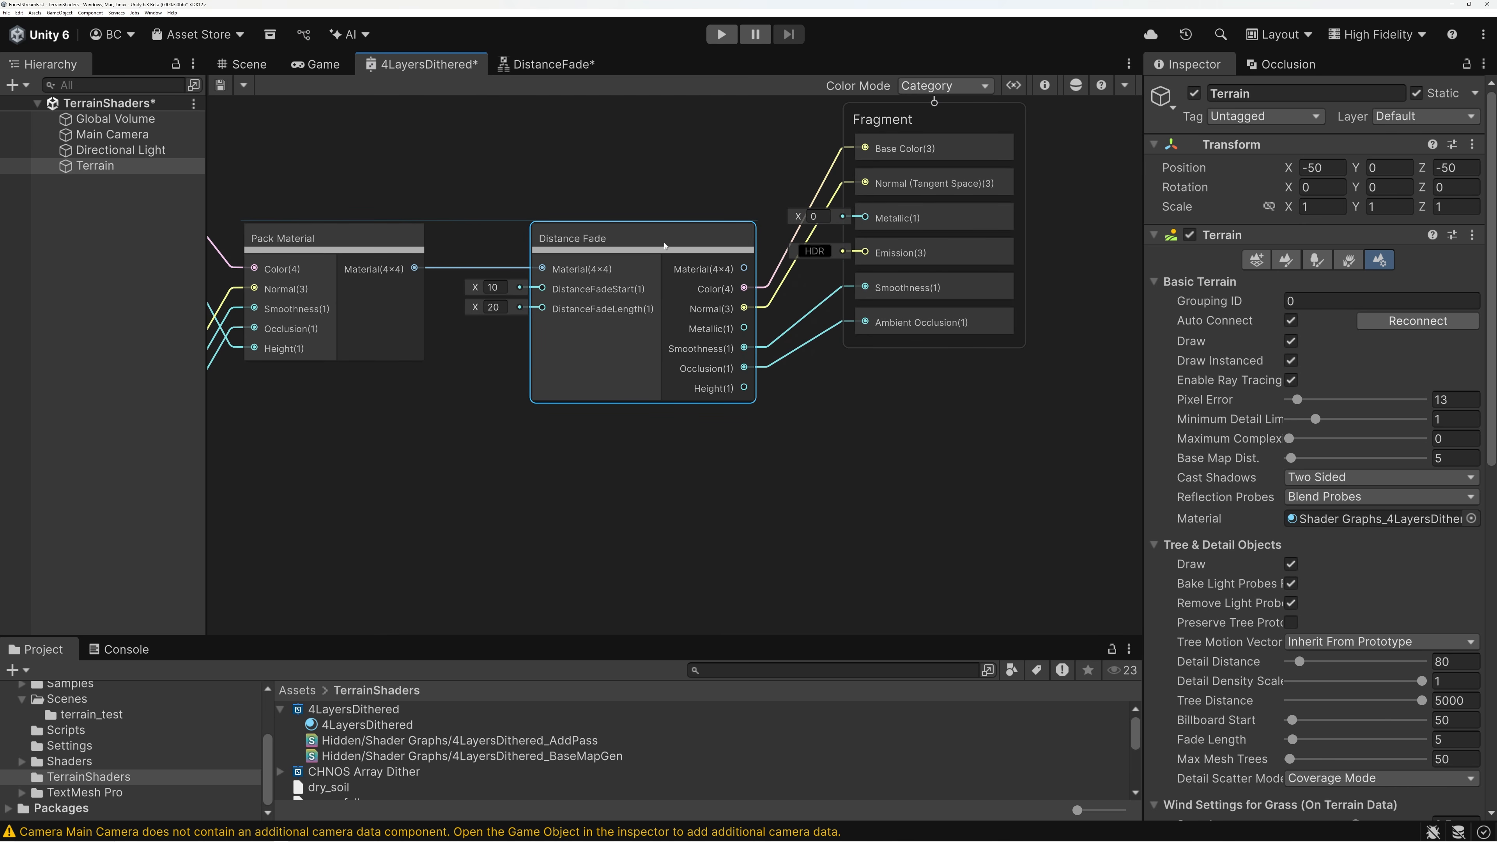
scroll(605, 183, up, 4)
middle_drag(604, 183, 738, 185)
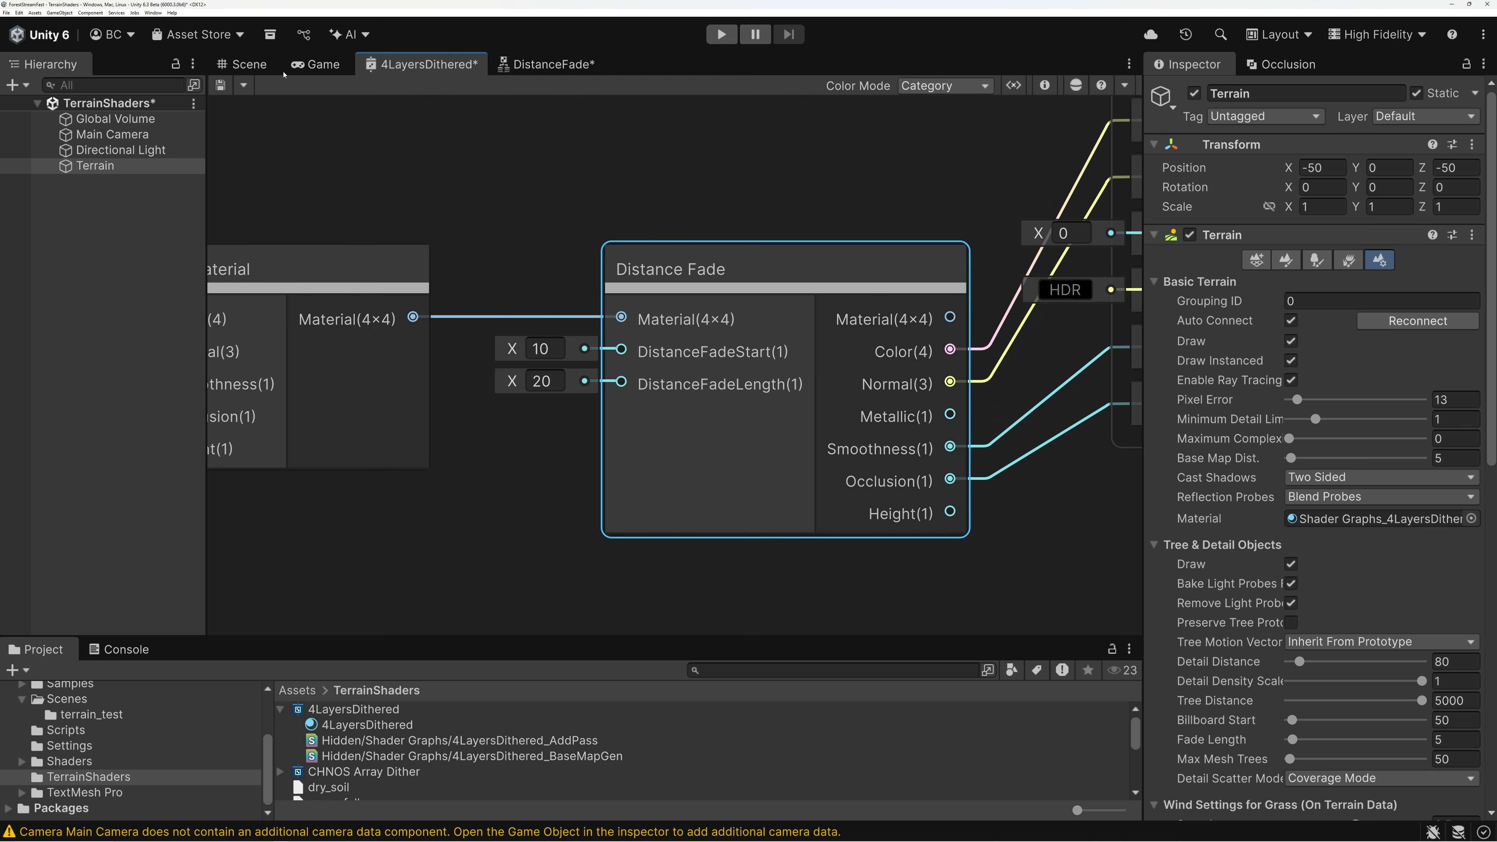
Check the terrain's Base Map Dist. setting alongside the scene, and return to the 4LayersDithered graph
click(251, 66)
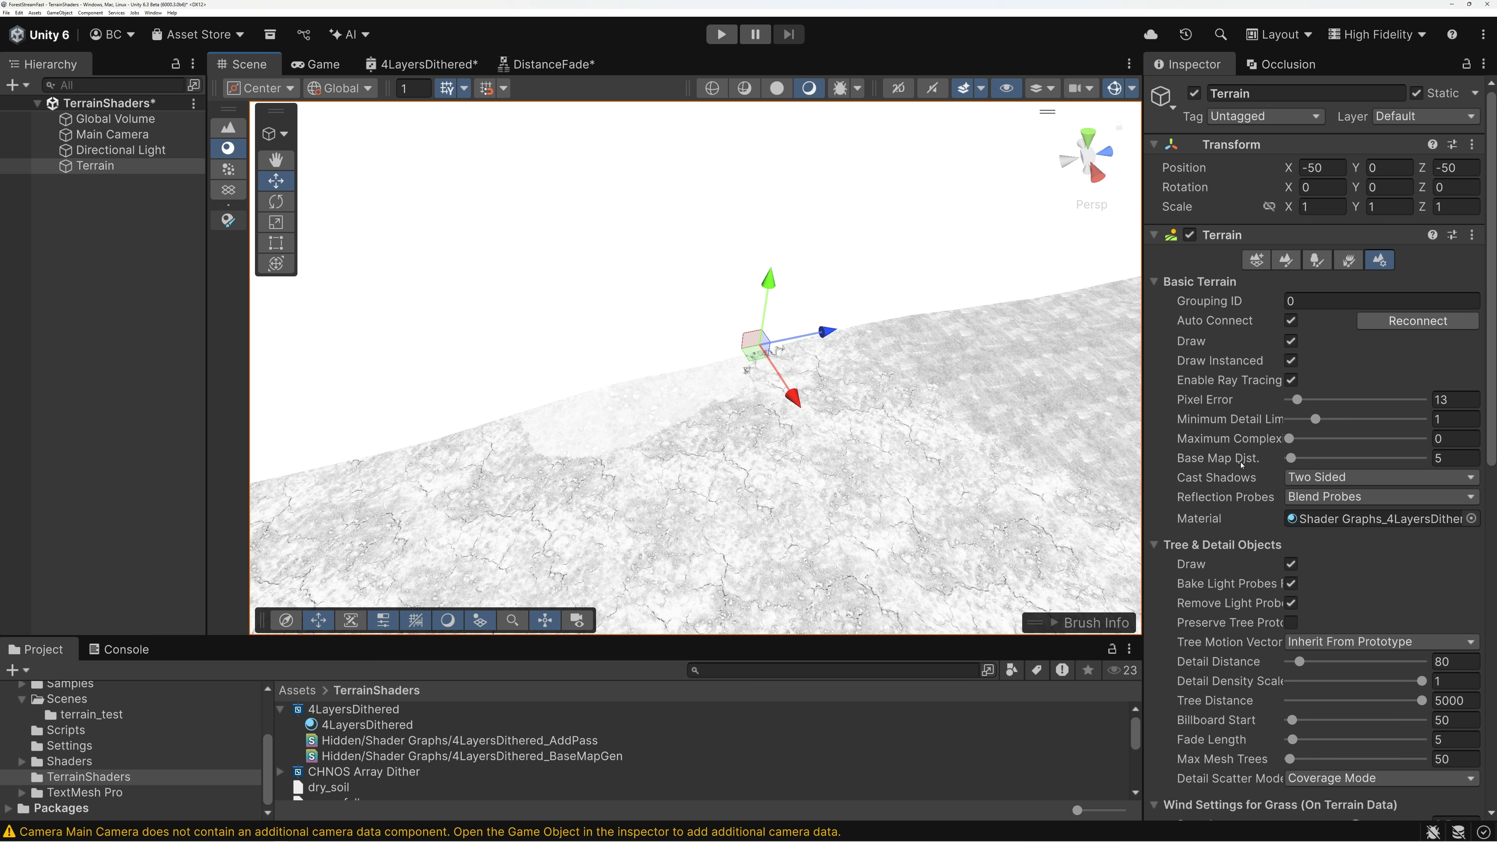
mouse_move(1239, 465)
click(422, 64)
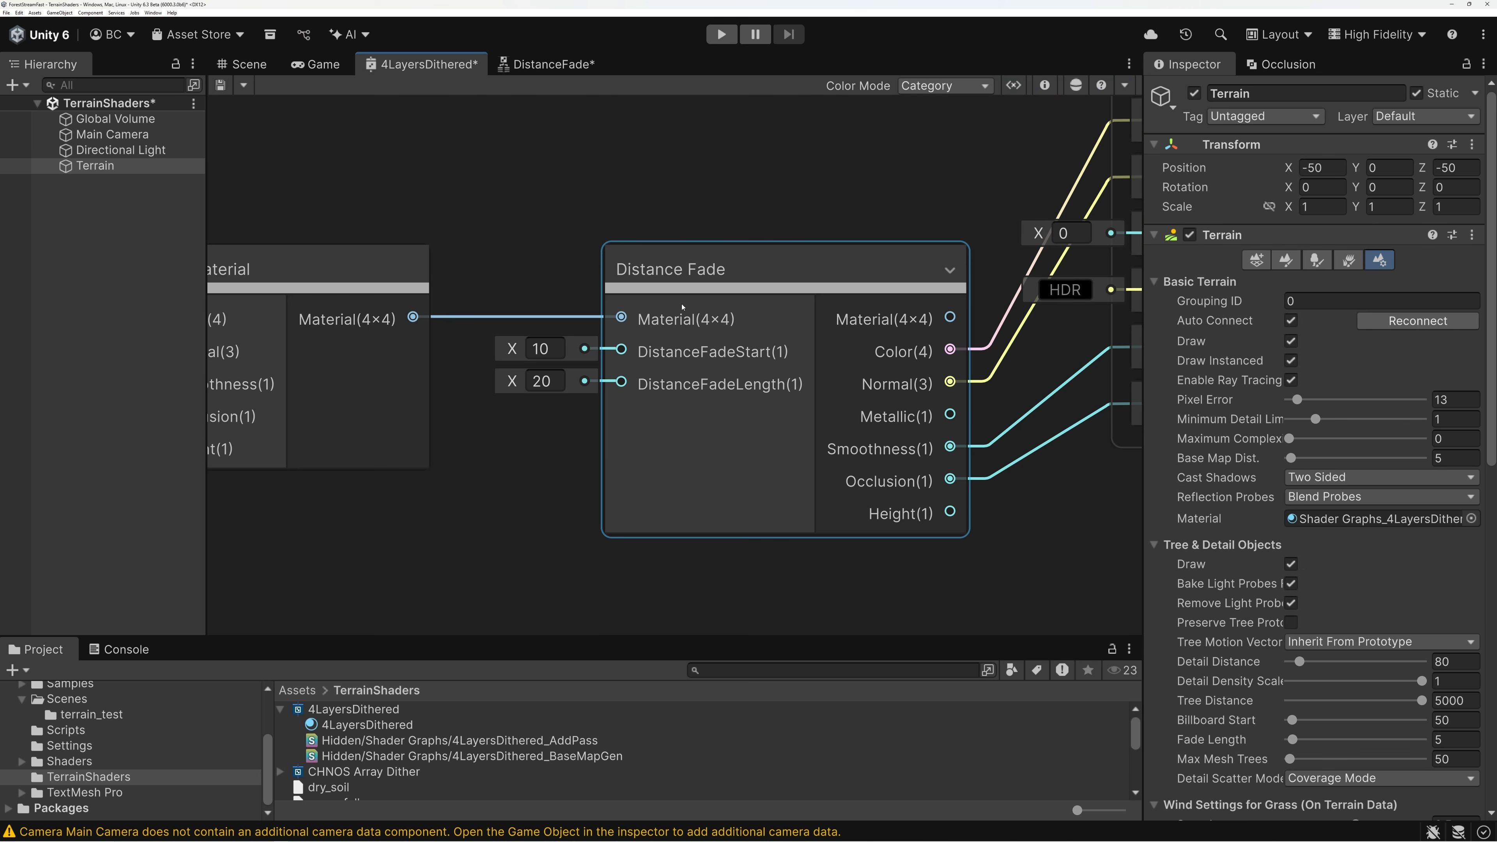
Set Distance Fade's DistanceFadeStart to 2 and DistanceFadeLength to 3, and save the shader graph
click(560, 352)
click(561, 350)
text(2)
click(557, 380)
text(3)
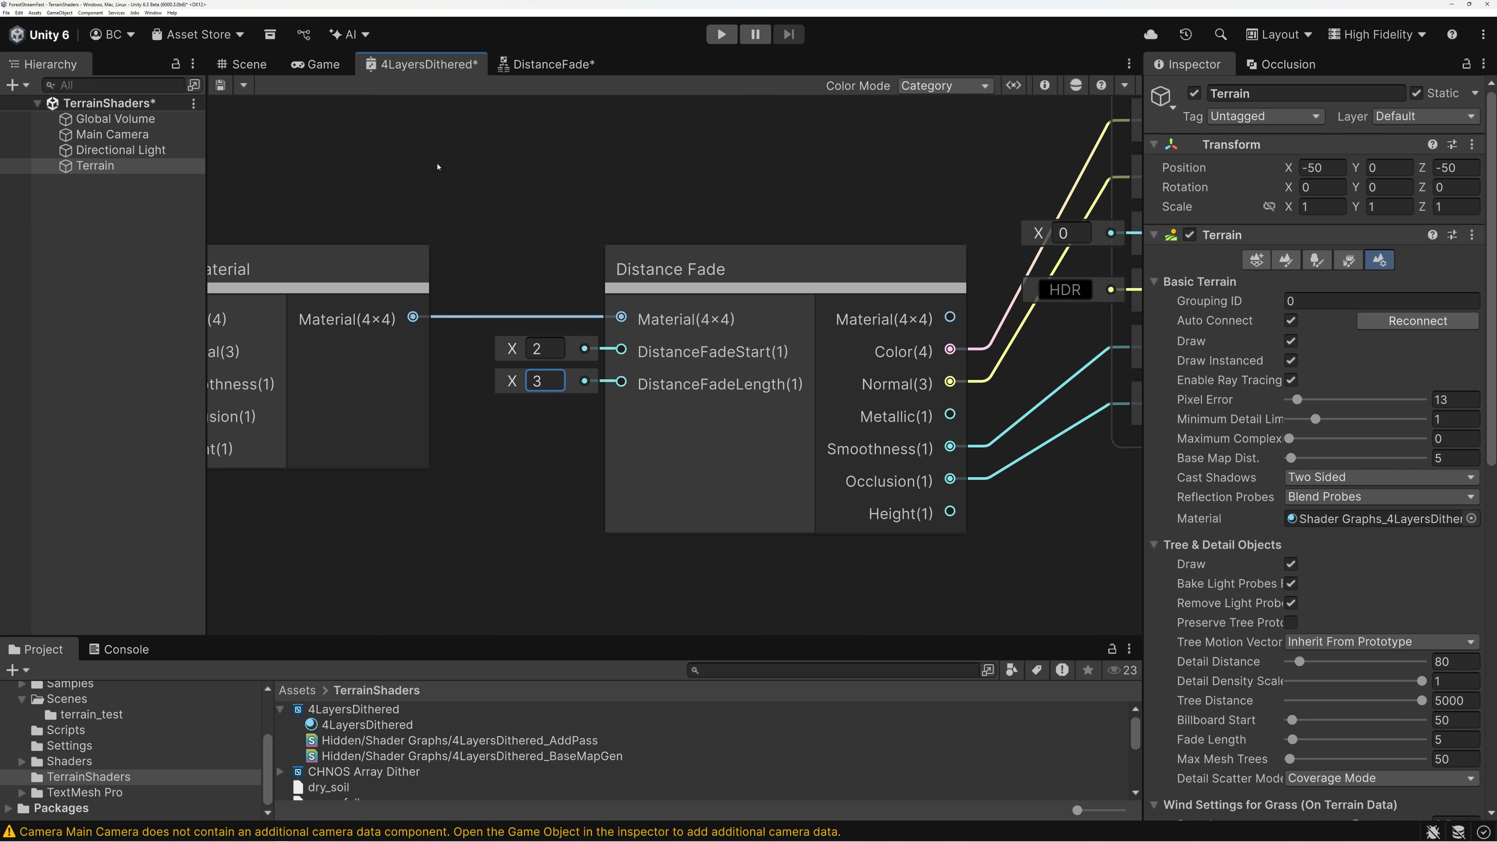
click(220, 85)
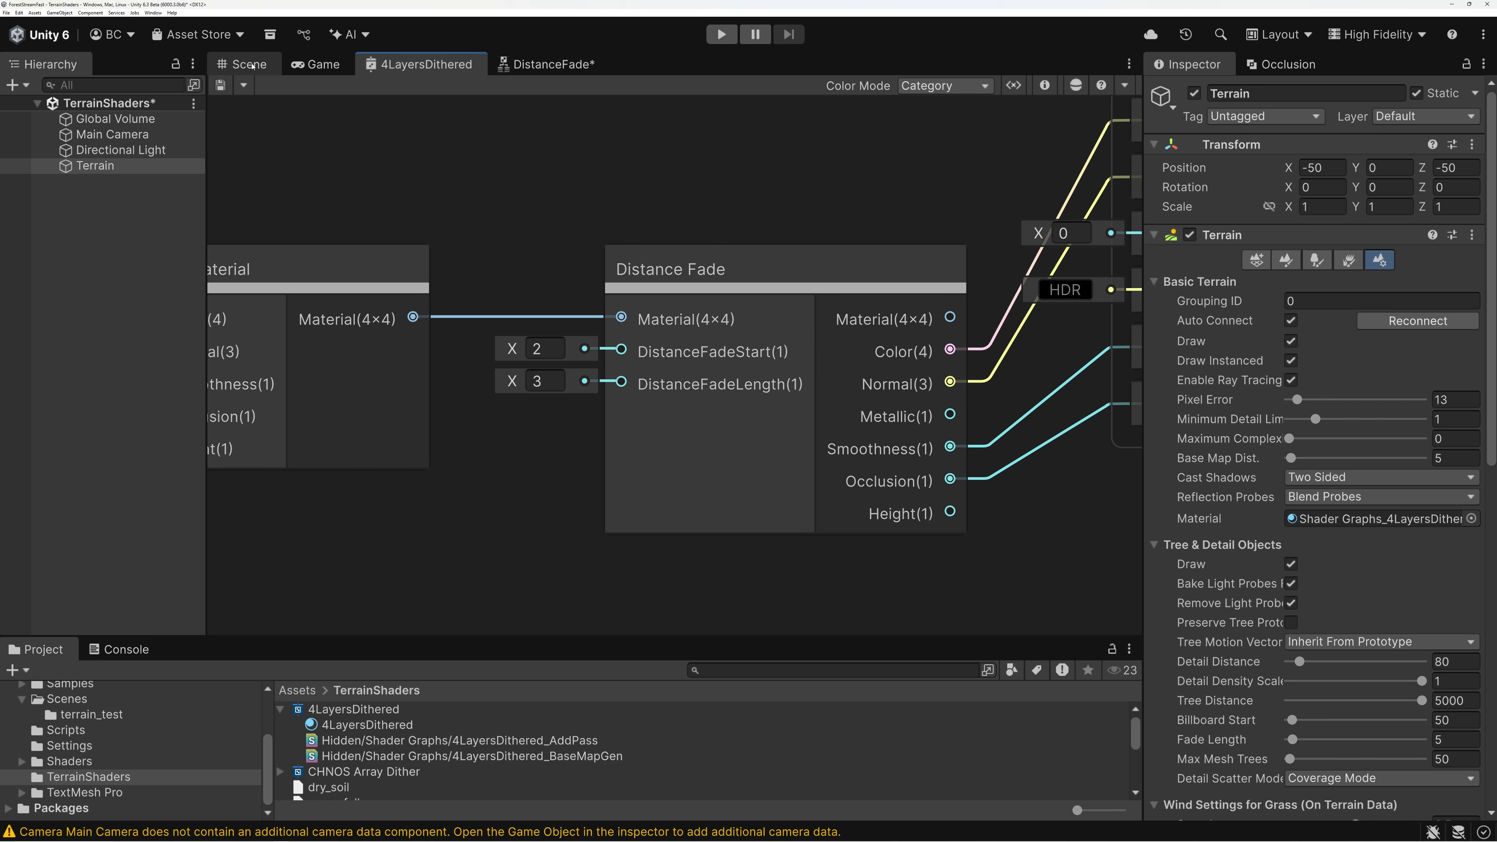
Examine the ambient occlusion fade on the terrain in the scene while moving the camera nearer and farther
click(244, 64)
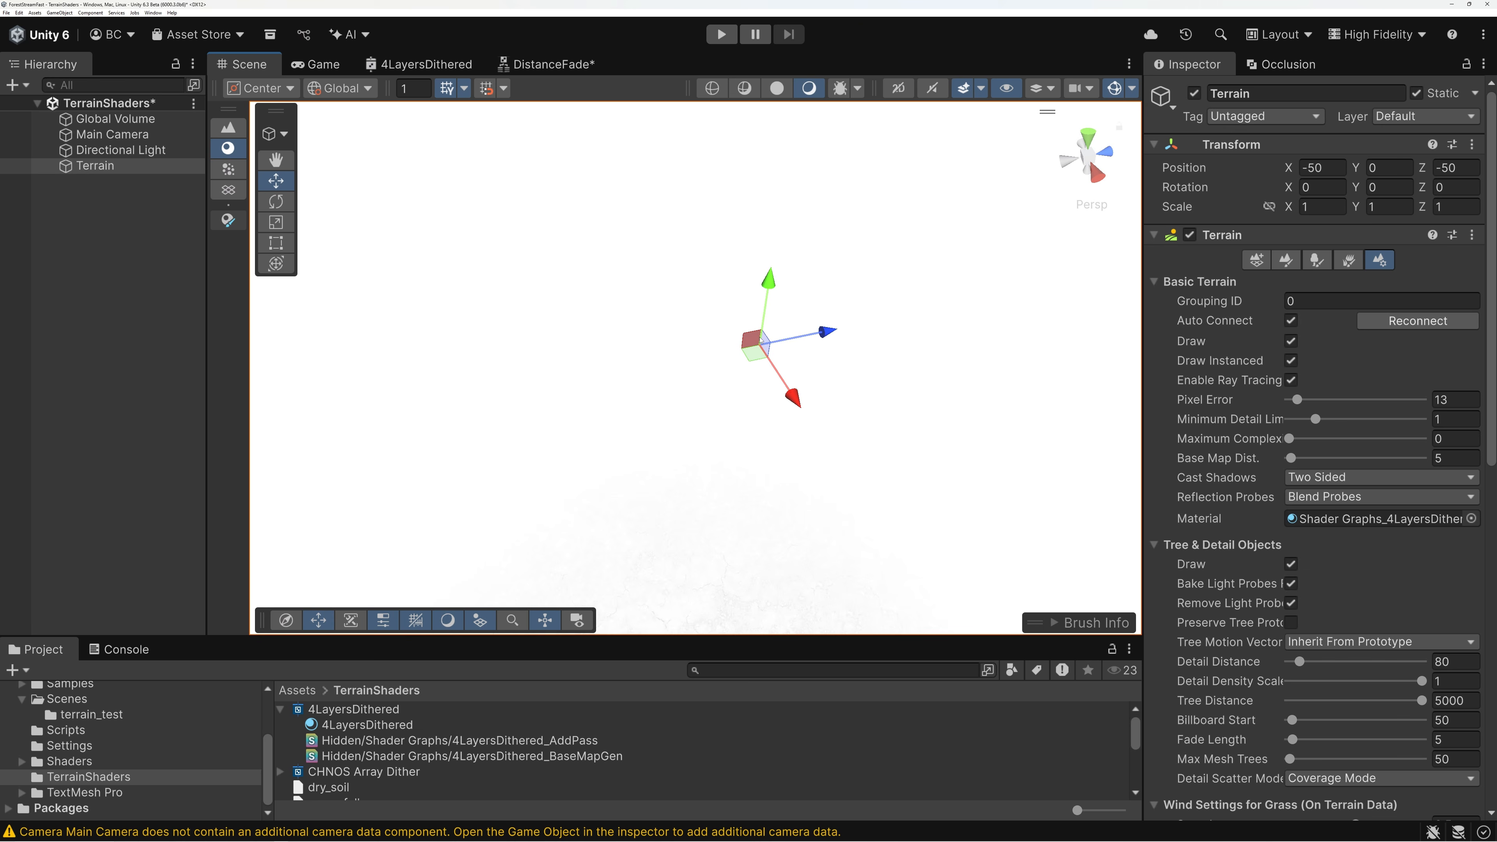
alt+drag(759, 392, 760, 349)
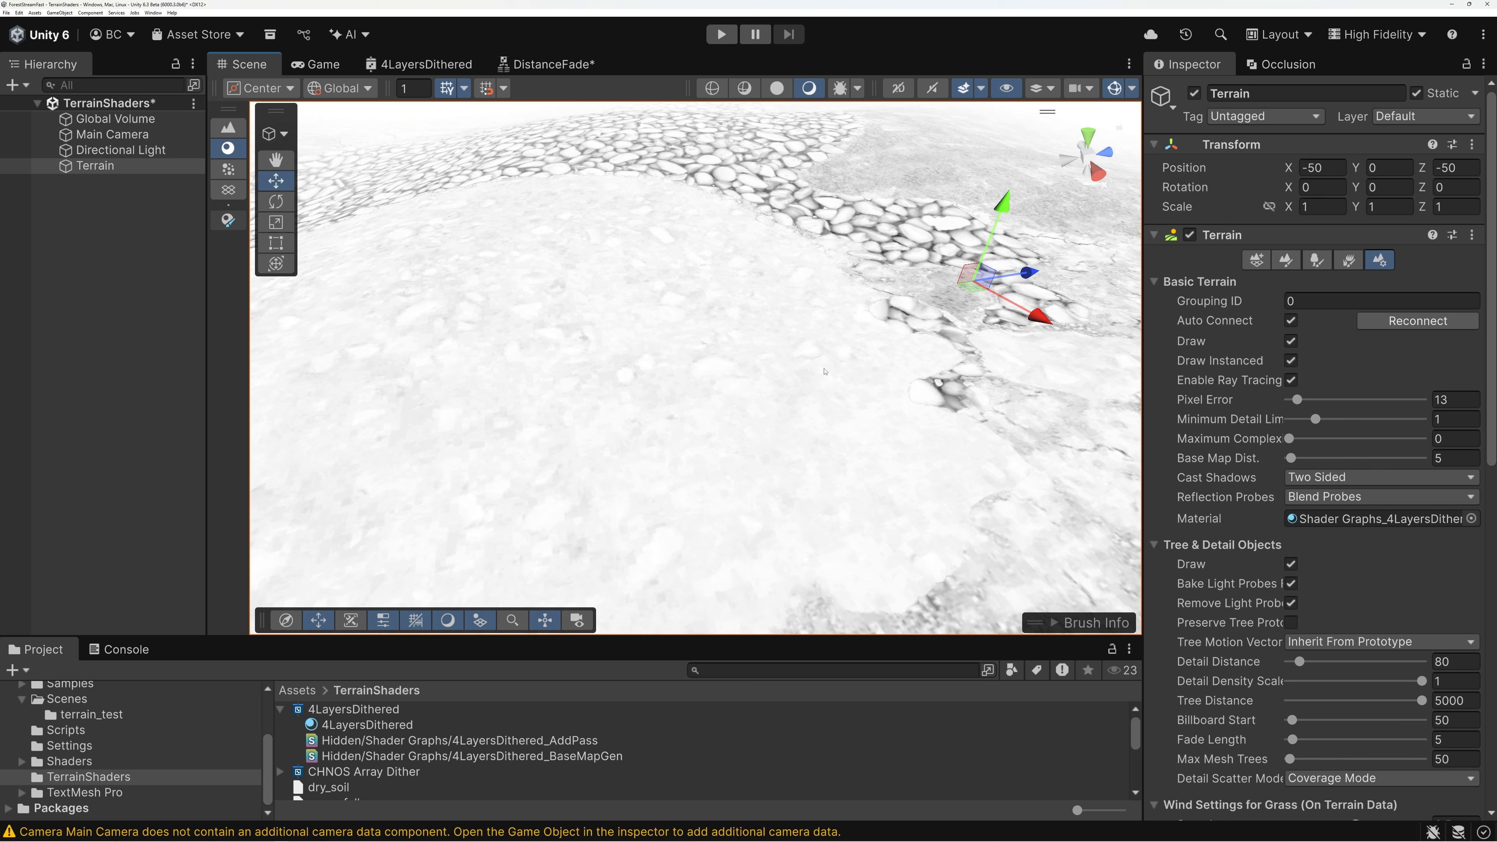
alt+drag(860, 370, 861, 372)
key(s)
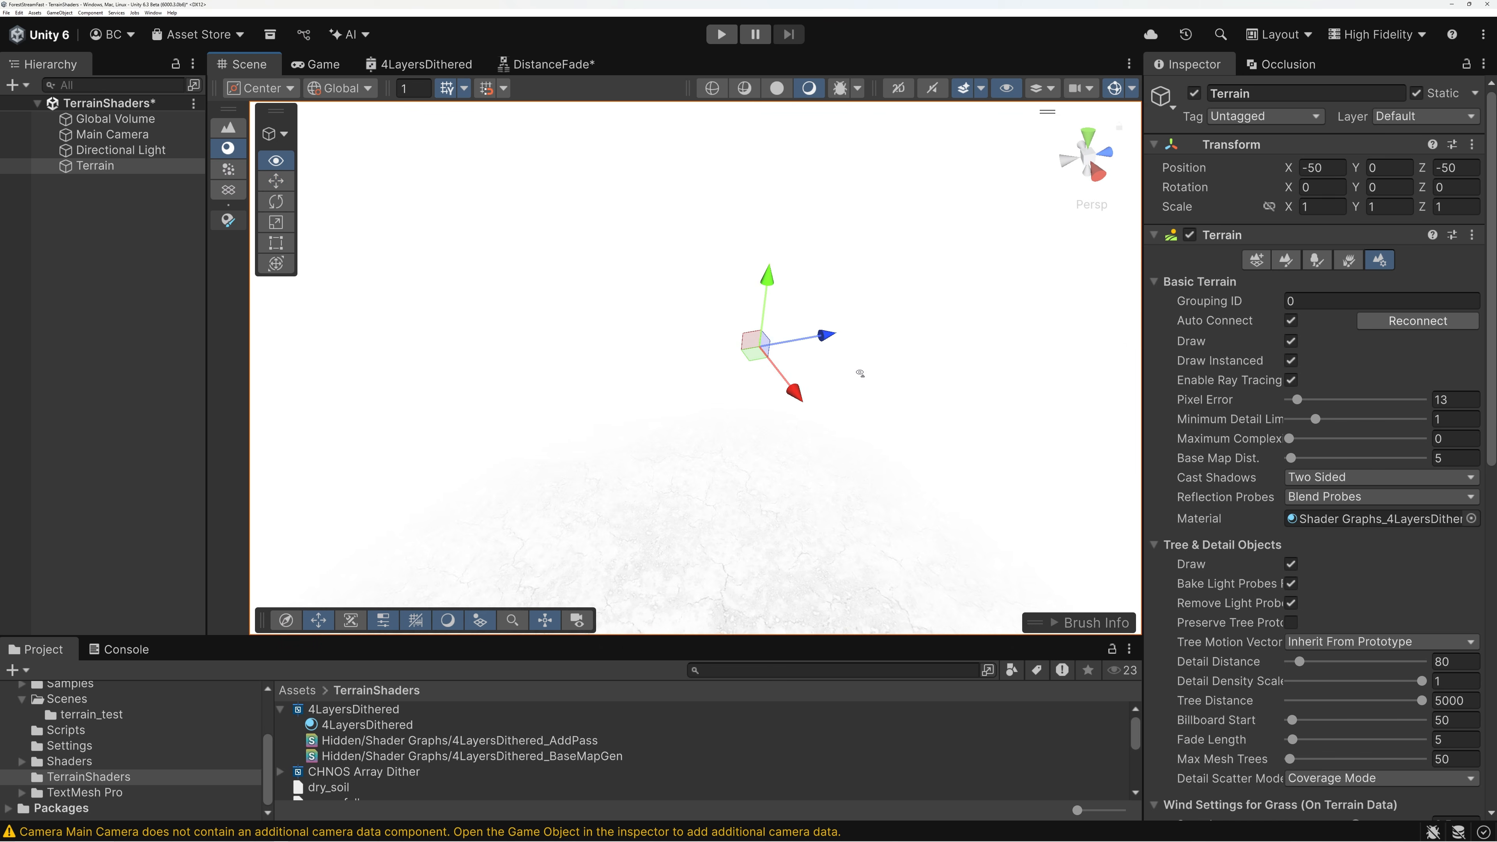
key(w)
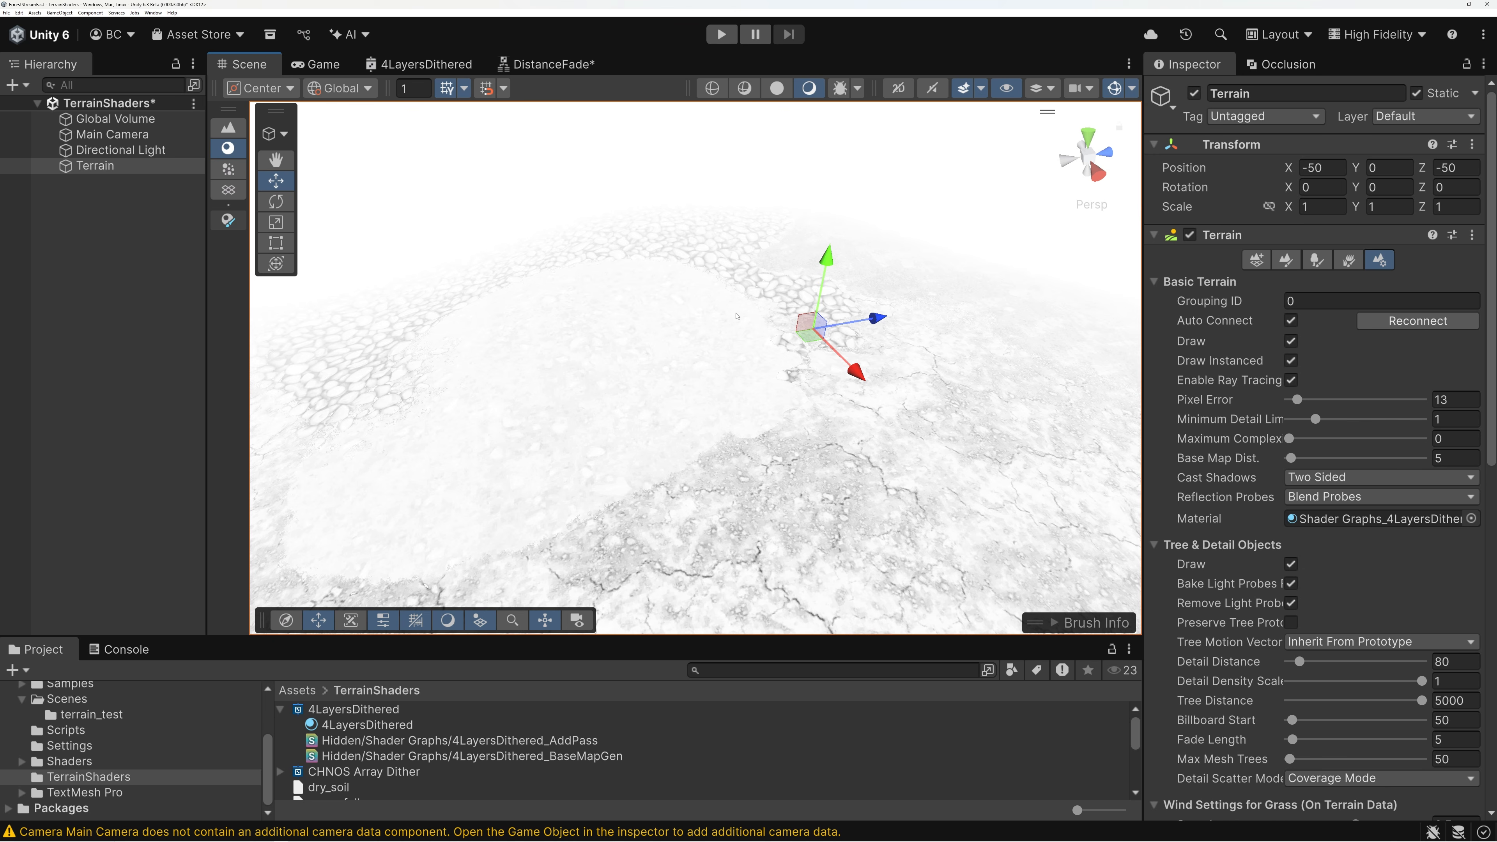
right_drag(731, 357, 728, 361)
key(s)
key(w)
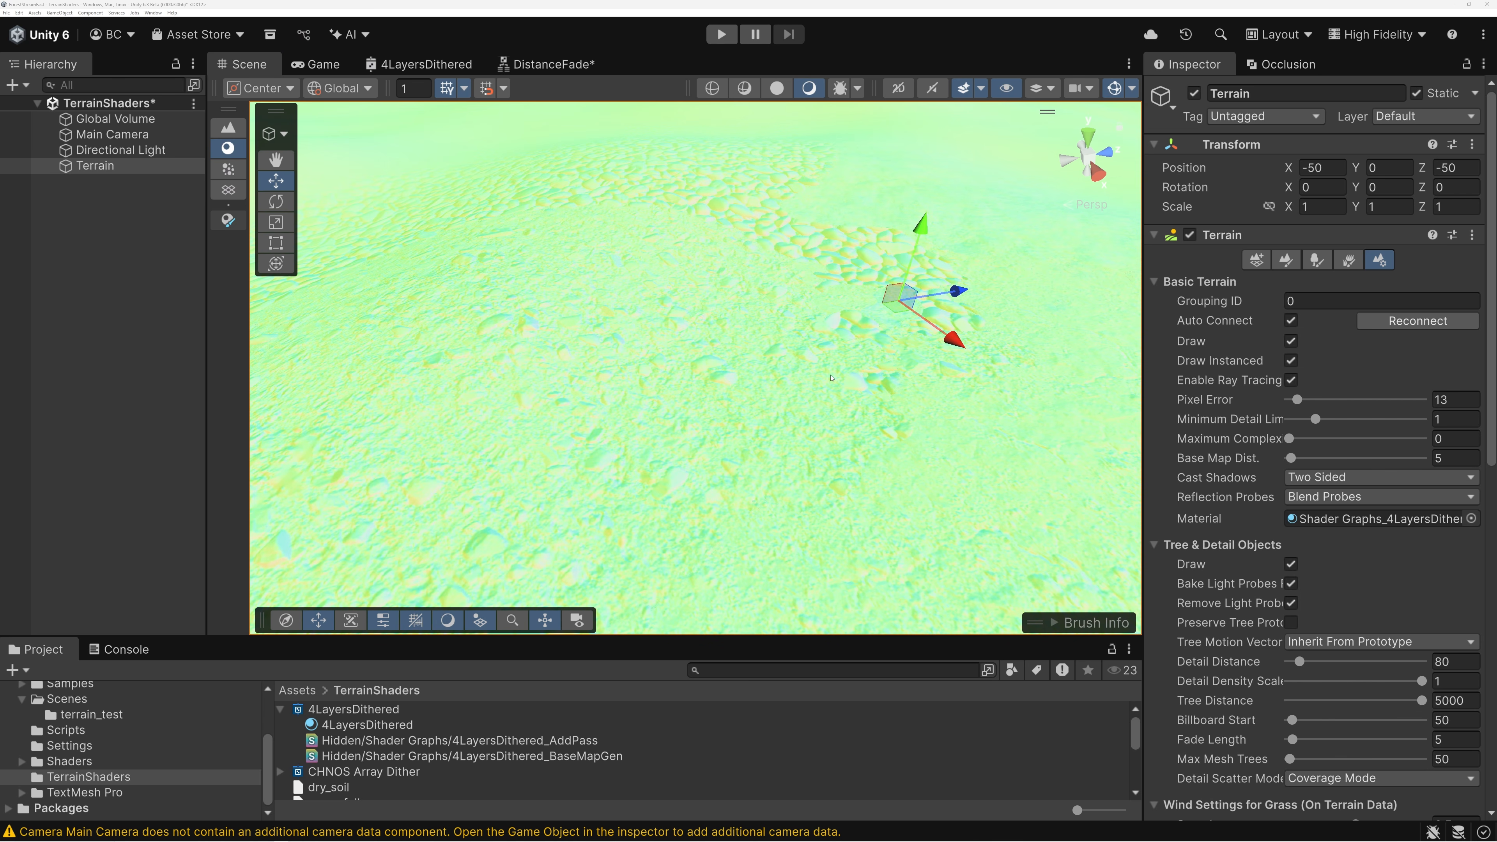
Examine the distance fade in the normals view and on the fully shaded pebble and moss patch, moving nearer and farther
right_drag(828, 395, 828, 394)
right_drag(733, 391, 734, 386)
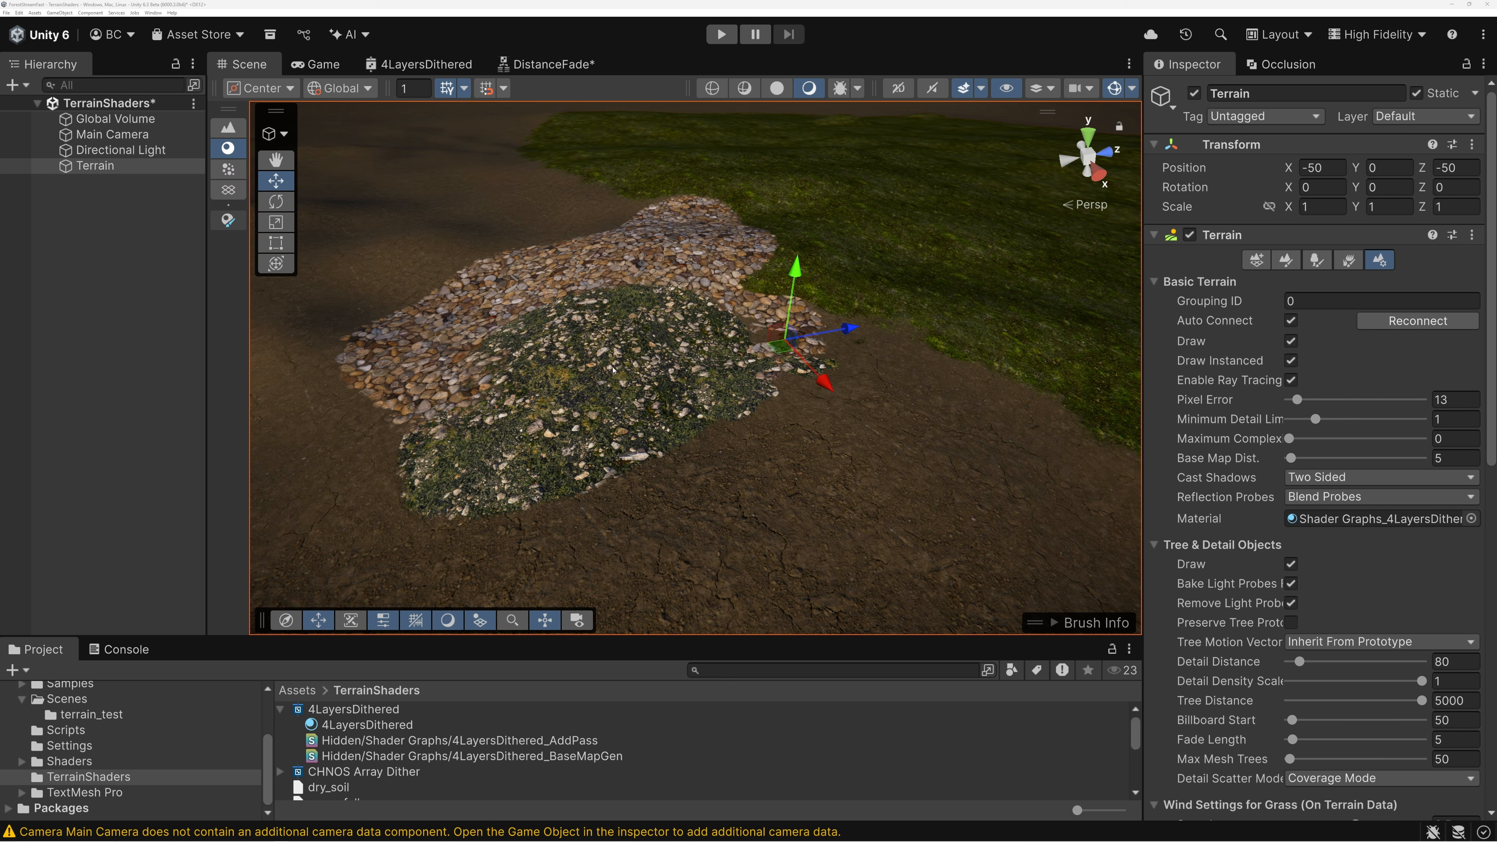
right_drag(650, 310, 653, 358)
key(w)
key(s)
scroll(678, 348, up, 1)
key(w)
key(s)
key(w)
key(s)
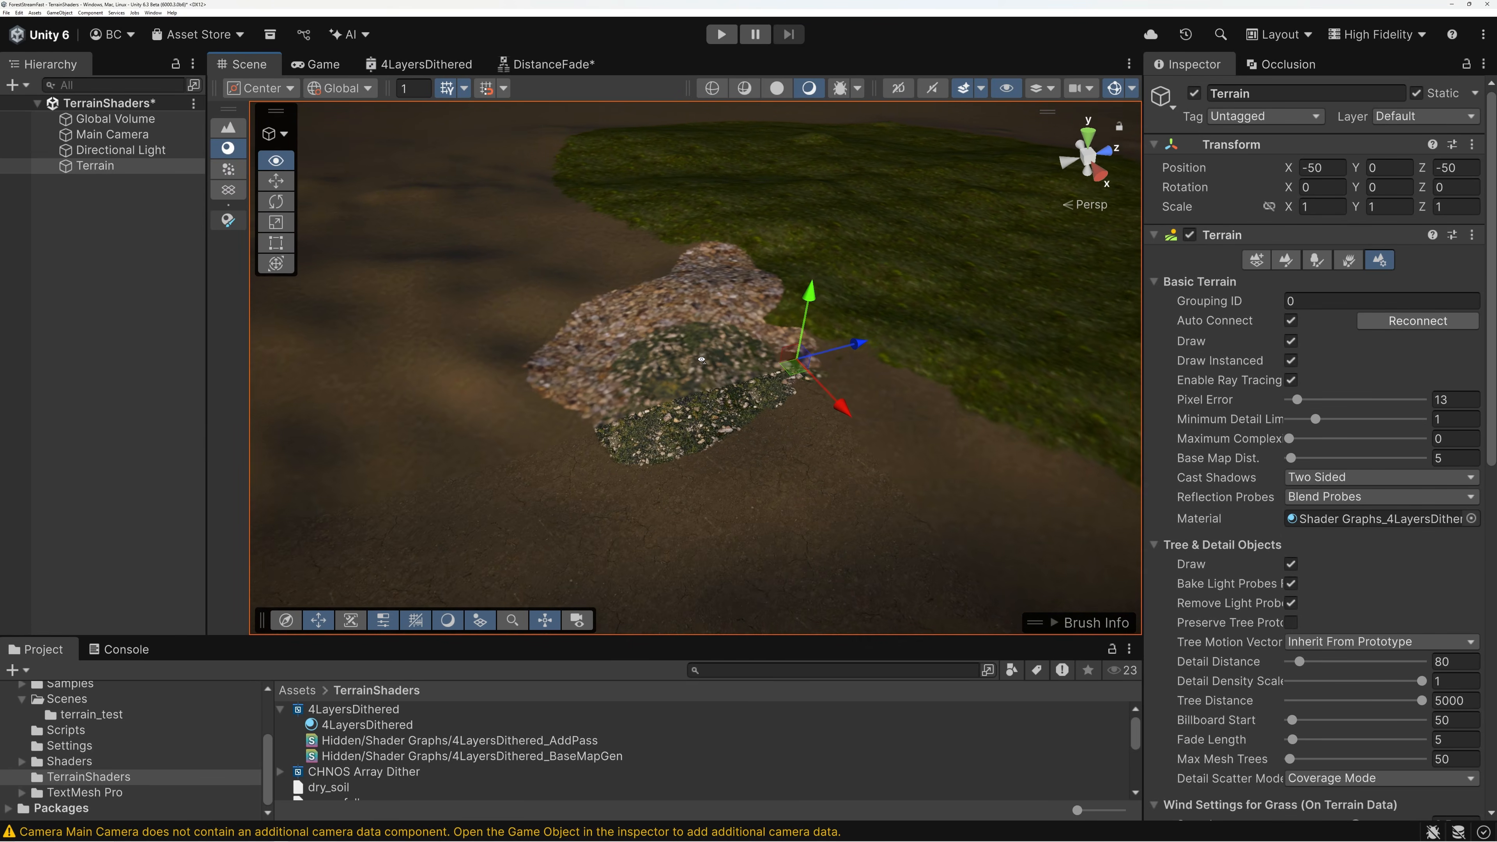
Set the terrain's Base Map Dist. to 10
right_drag(703, 359, 702, 360)
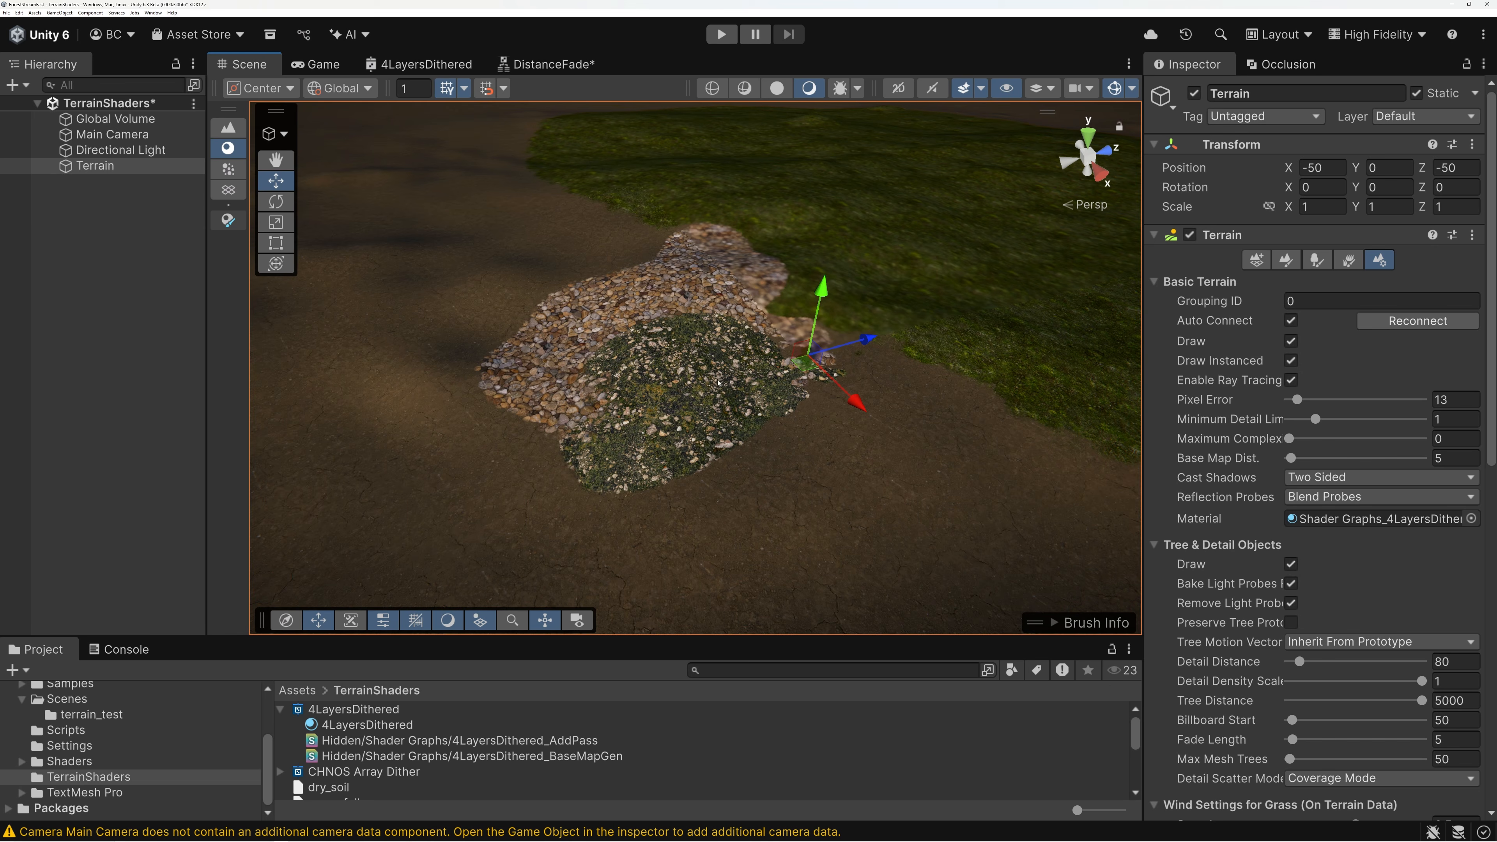
right_drag(729, 389, 1033, 366)
key(s)
key(w)
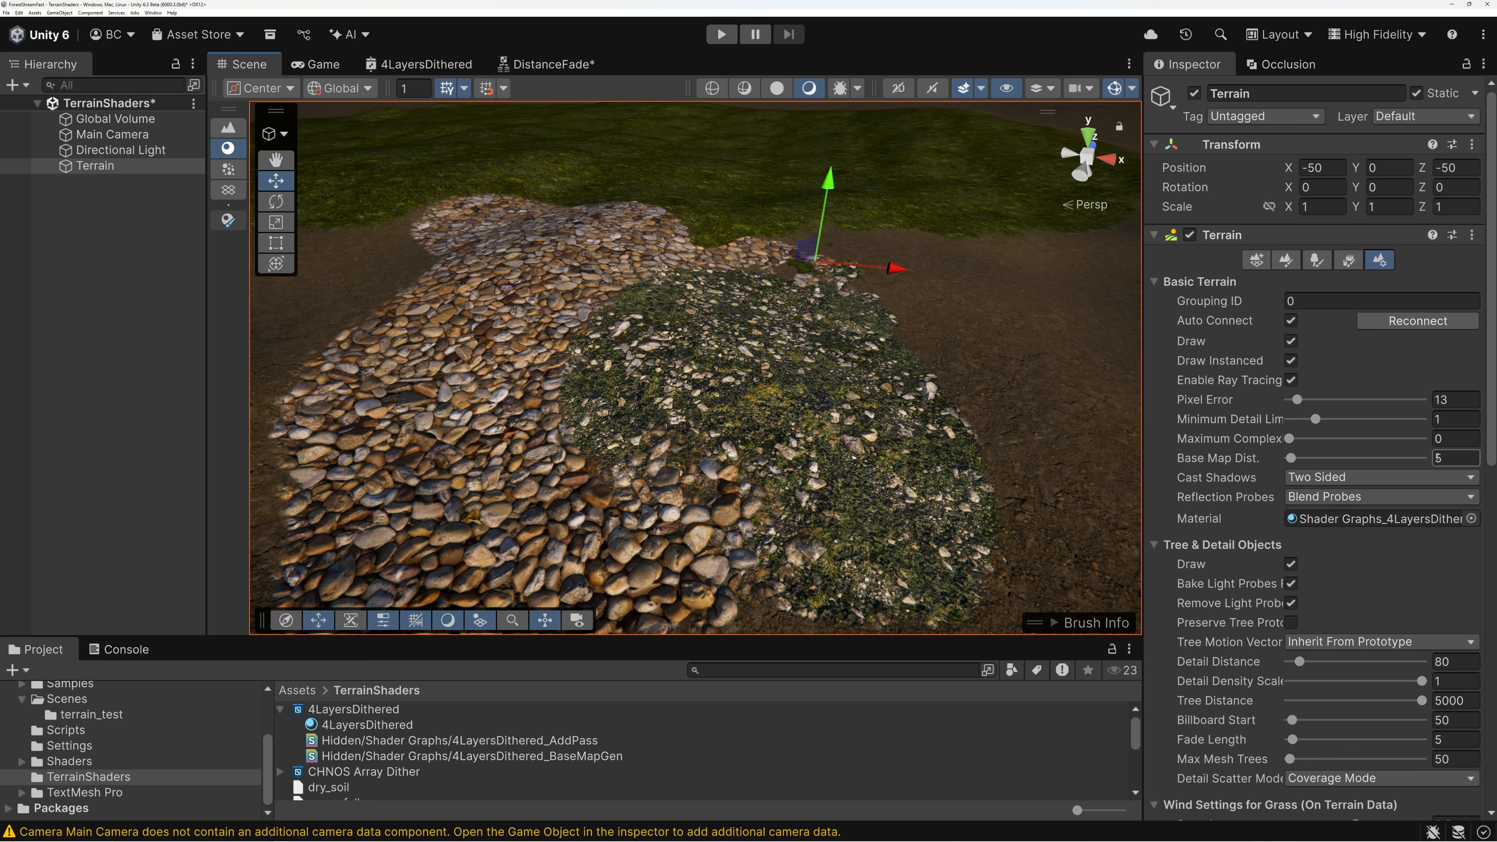
click(1454, 460)
text(10)
In the 4LayersDithered graph, set Distance Fade's DistanceFadeStart to 5 and DistanceFadeLength to 5, and save the graph
click(427, 64)
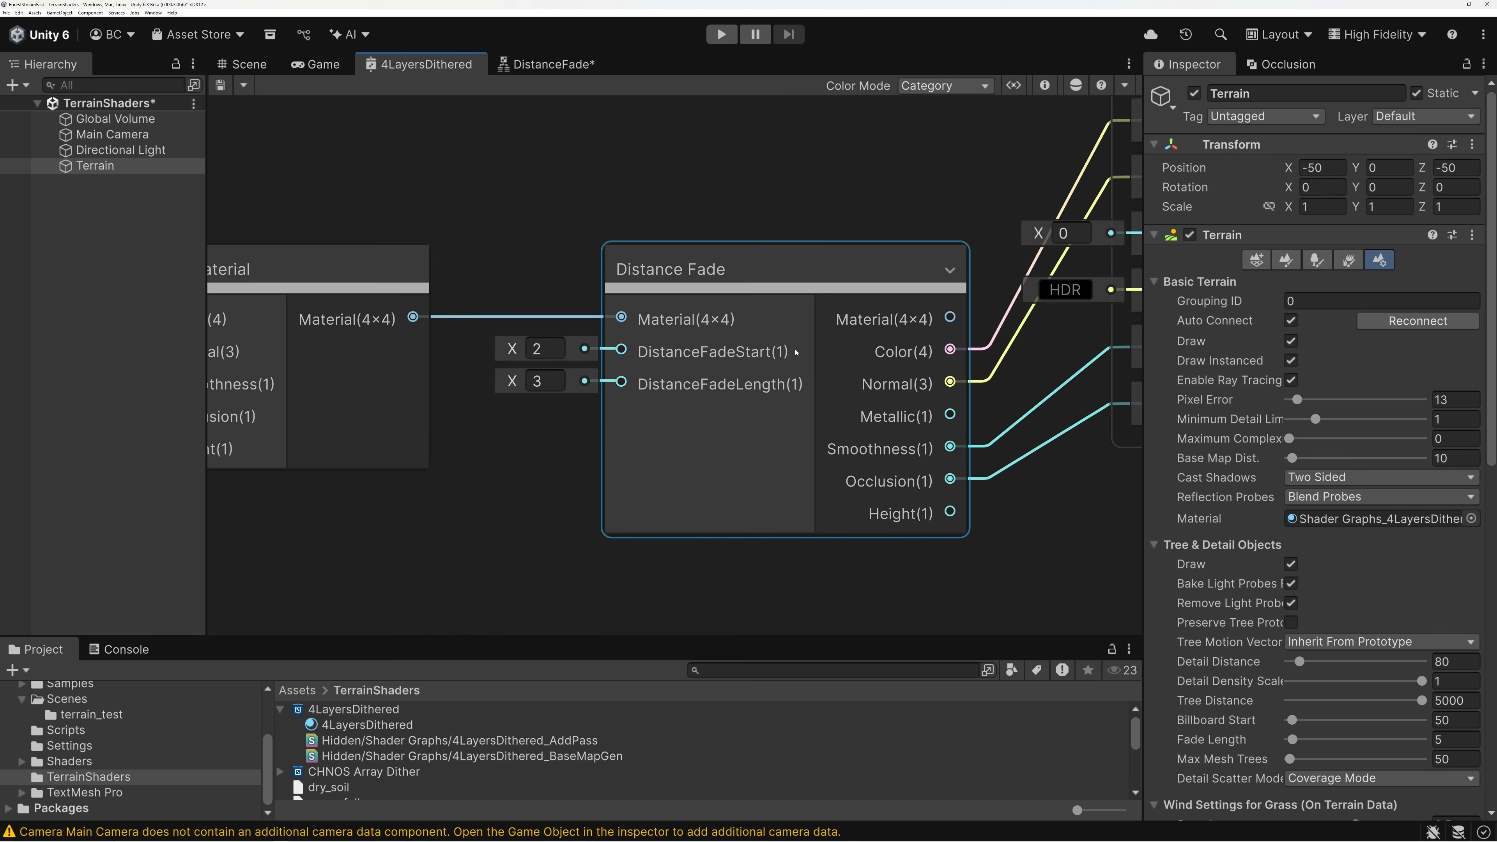
click(550, 348)
text(5)
click(545, 383)
text(5)
click(220, 85)
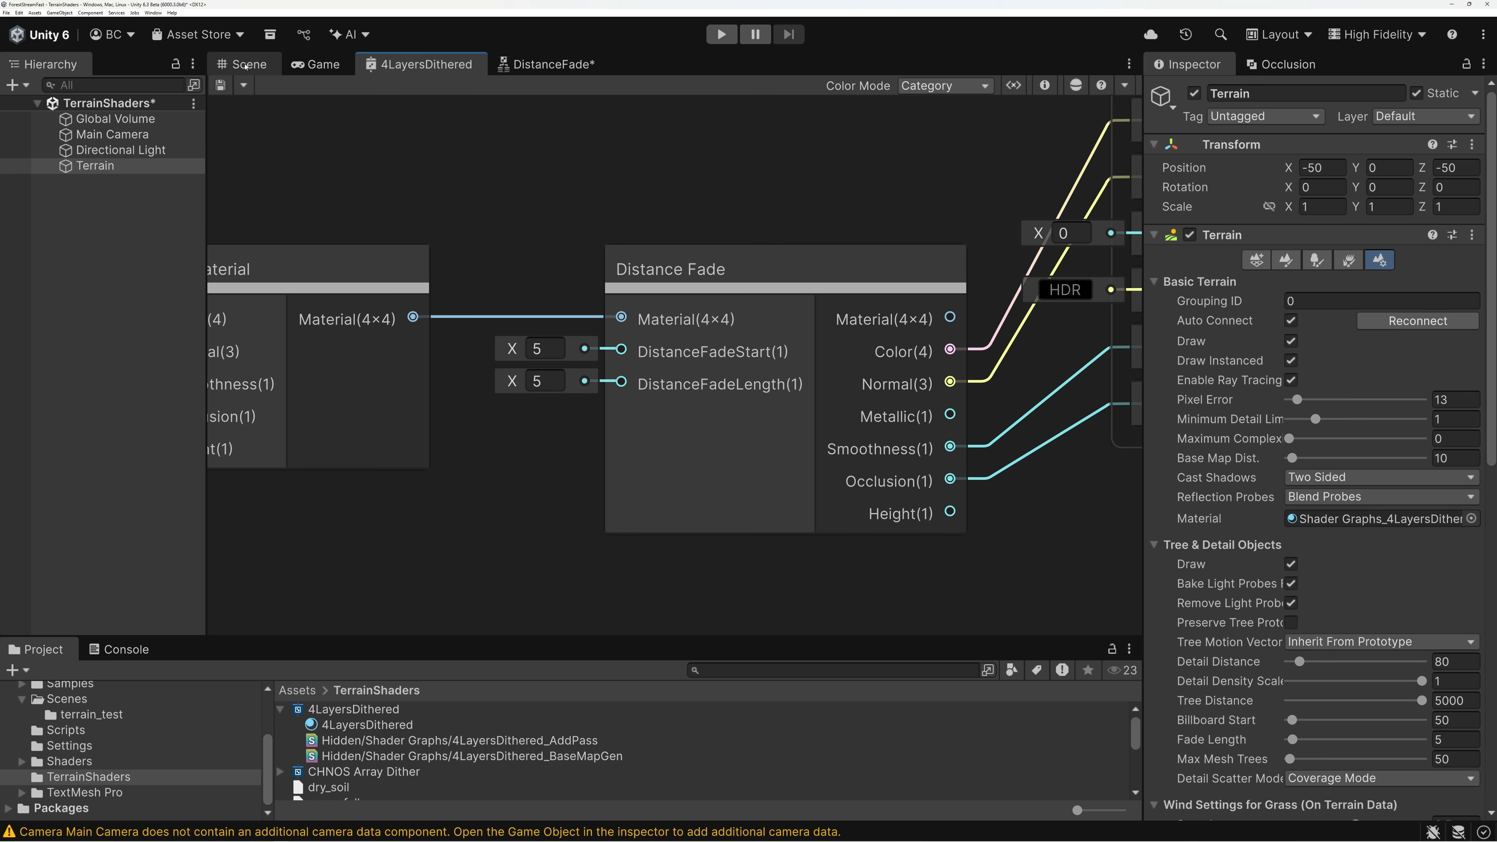
Examine the fade on the pebble and moss patch in the scene, moving the camera nearer and farther
click(242, 64)
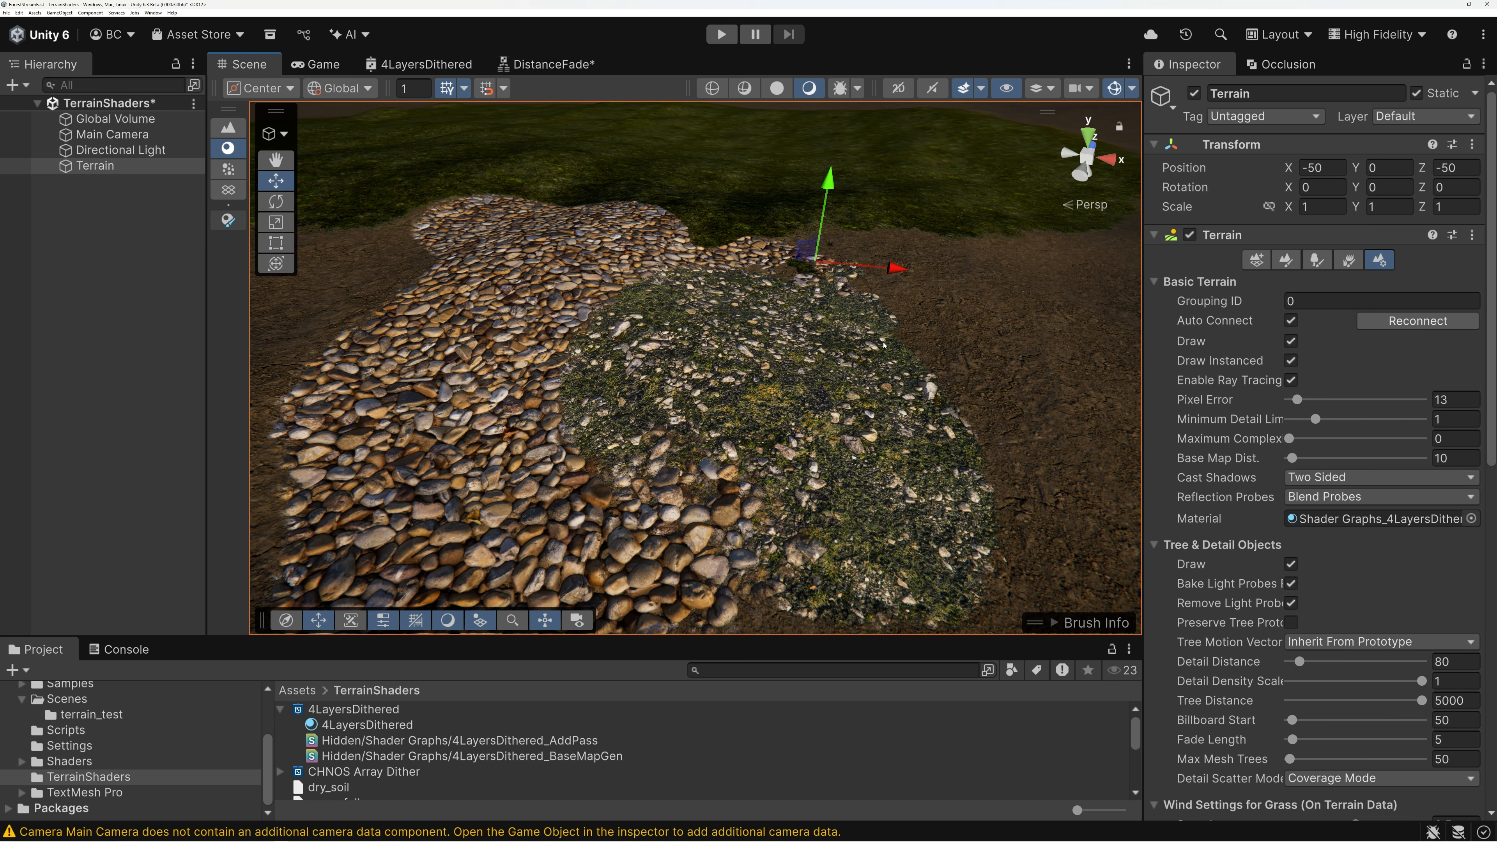
scroll(884, 366, down, 10)
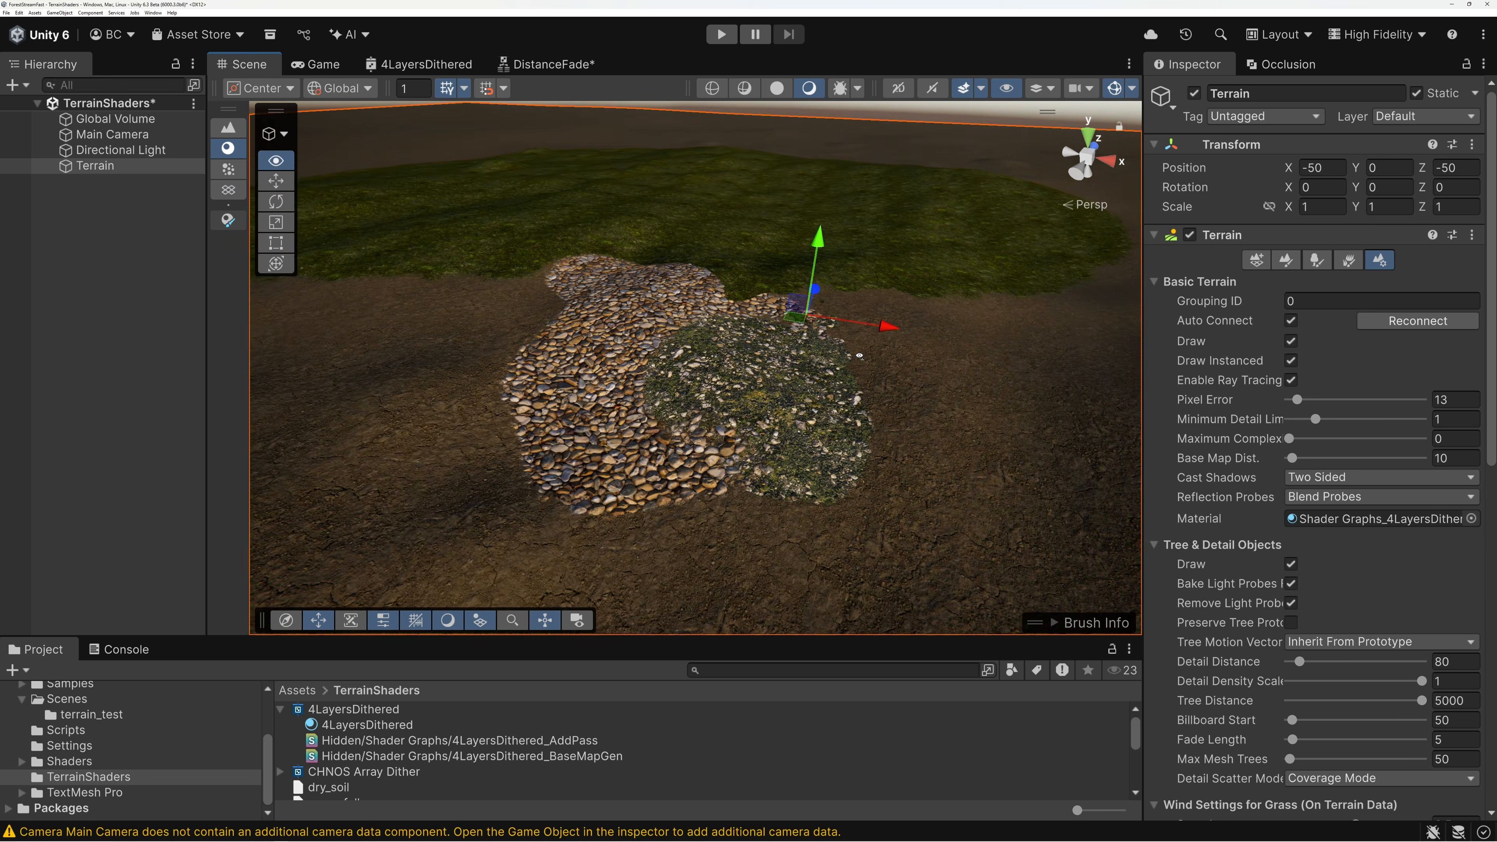
scroll(859, 356, down, 8)
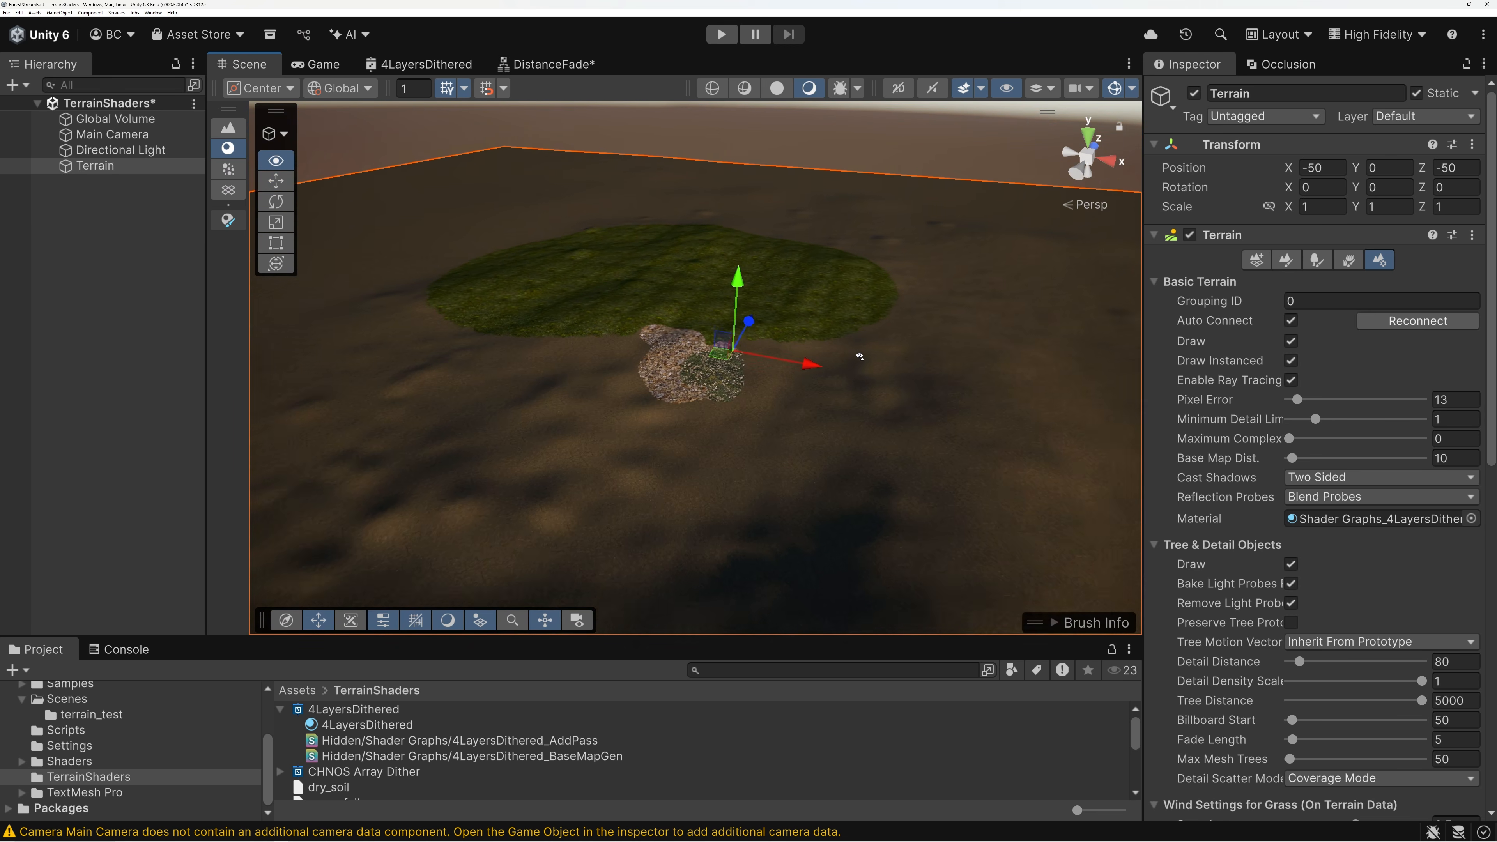
scroll(859, 356, up, 15)
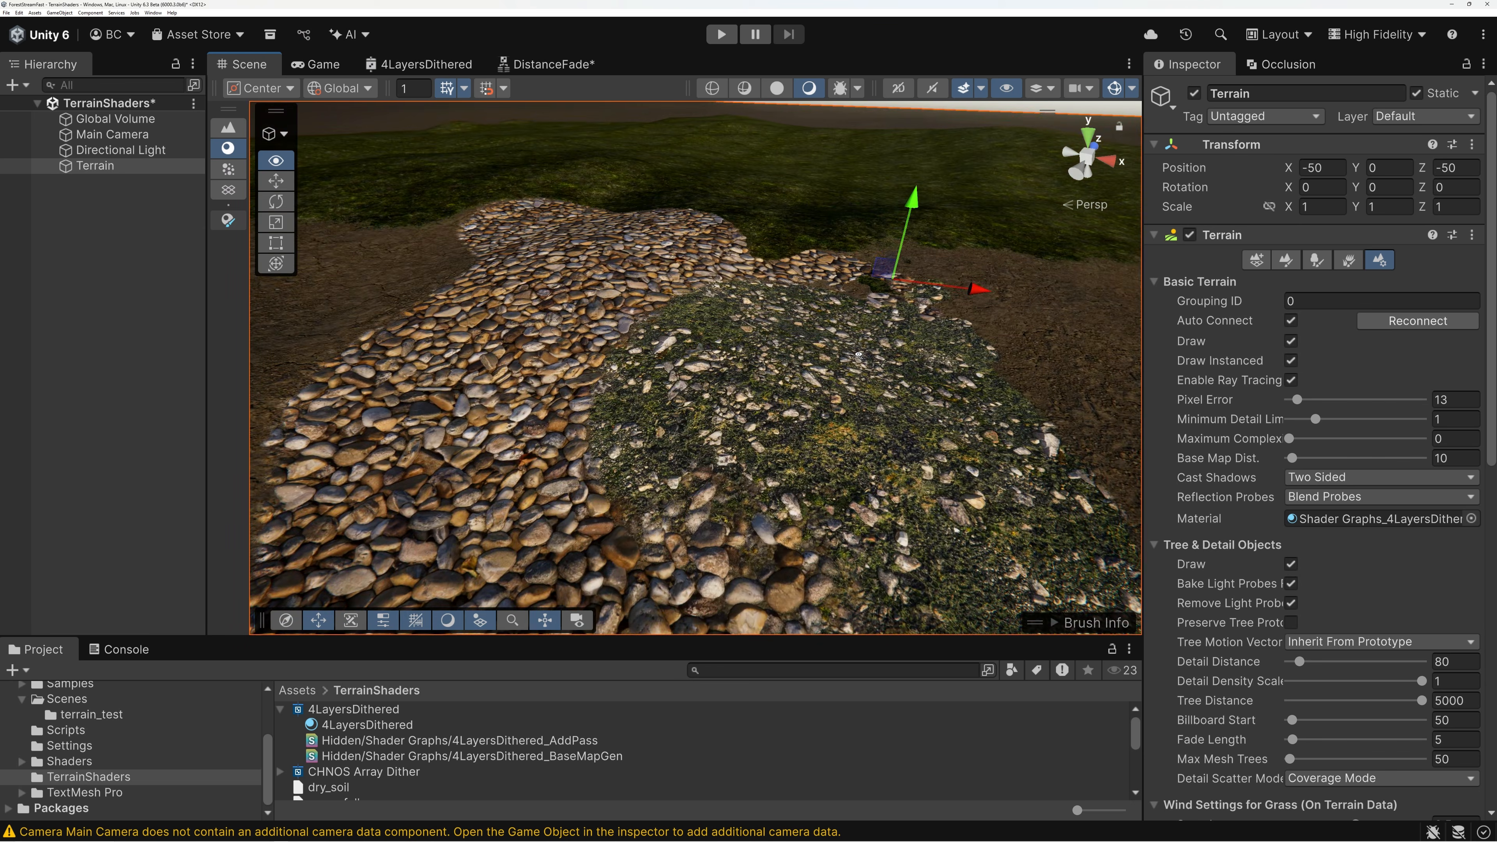
scroll(859, 356, down, 15)
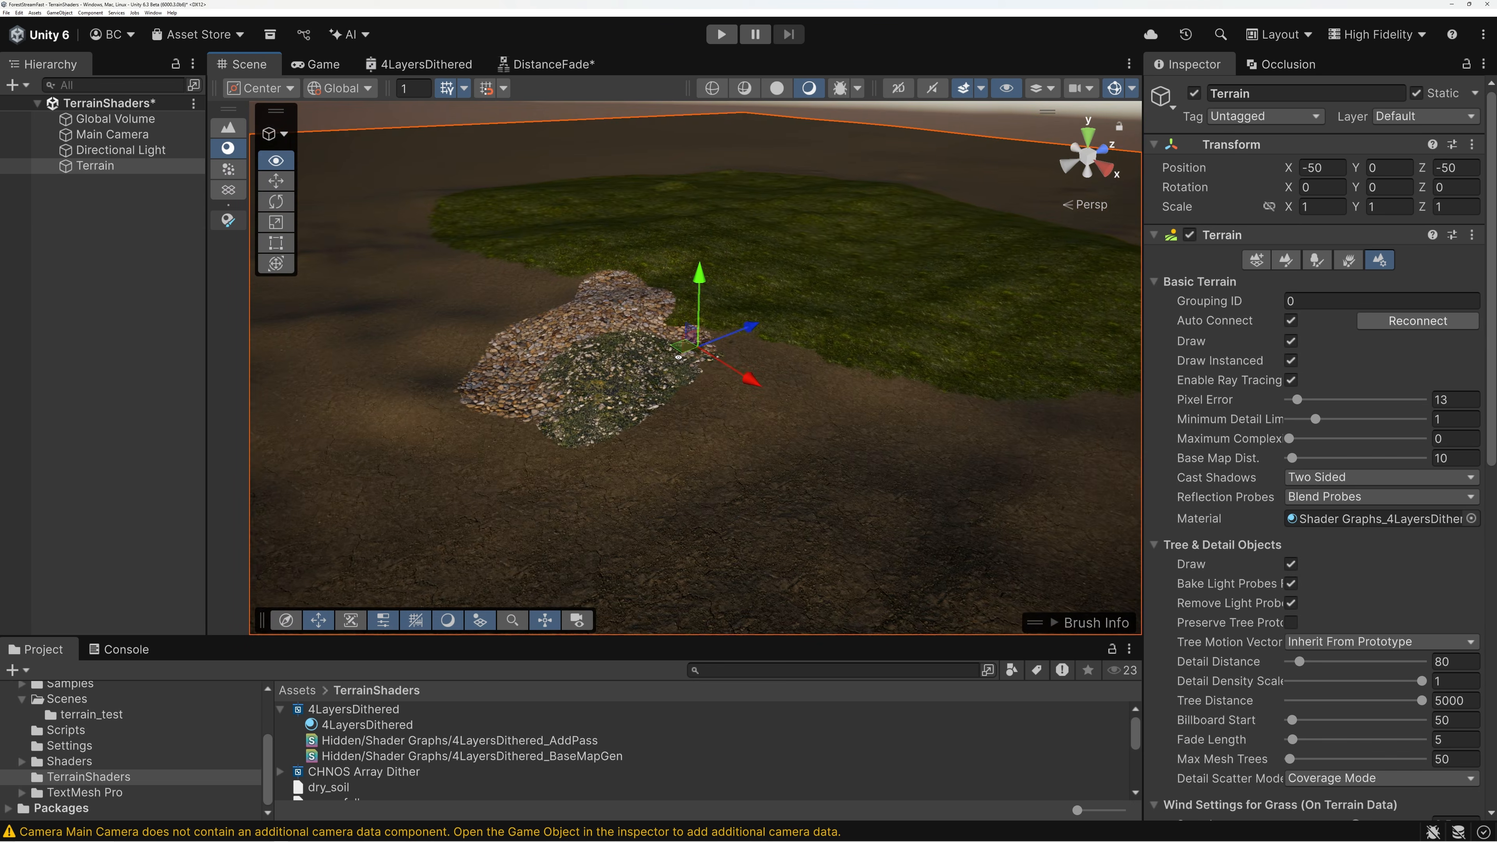
right_drag(678, 358, 678, 358)
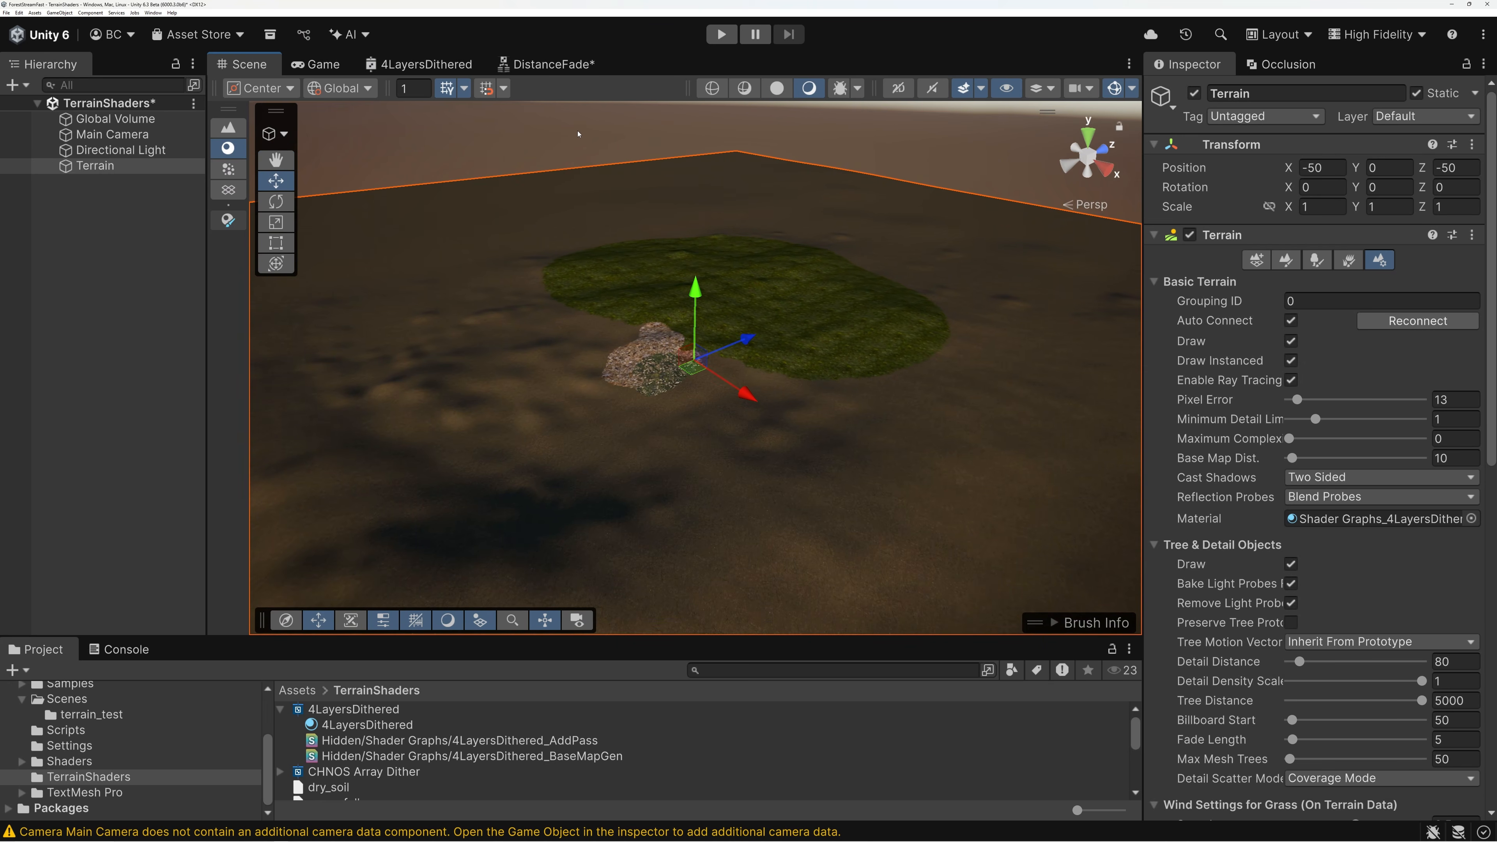
Deselect the terrain and examine its distance transition from several angles, both close up and far away
click(681, 304)
key(a)
right_drag(682, 304, 797, 307)
key(w)
key(s)
key(w)
key(s)
key(w)
key(s)
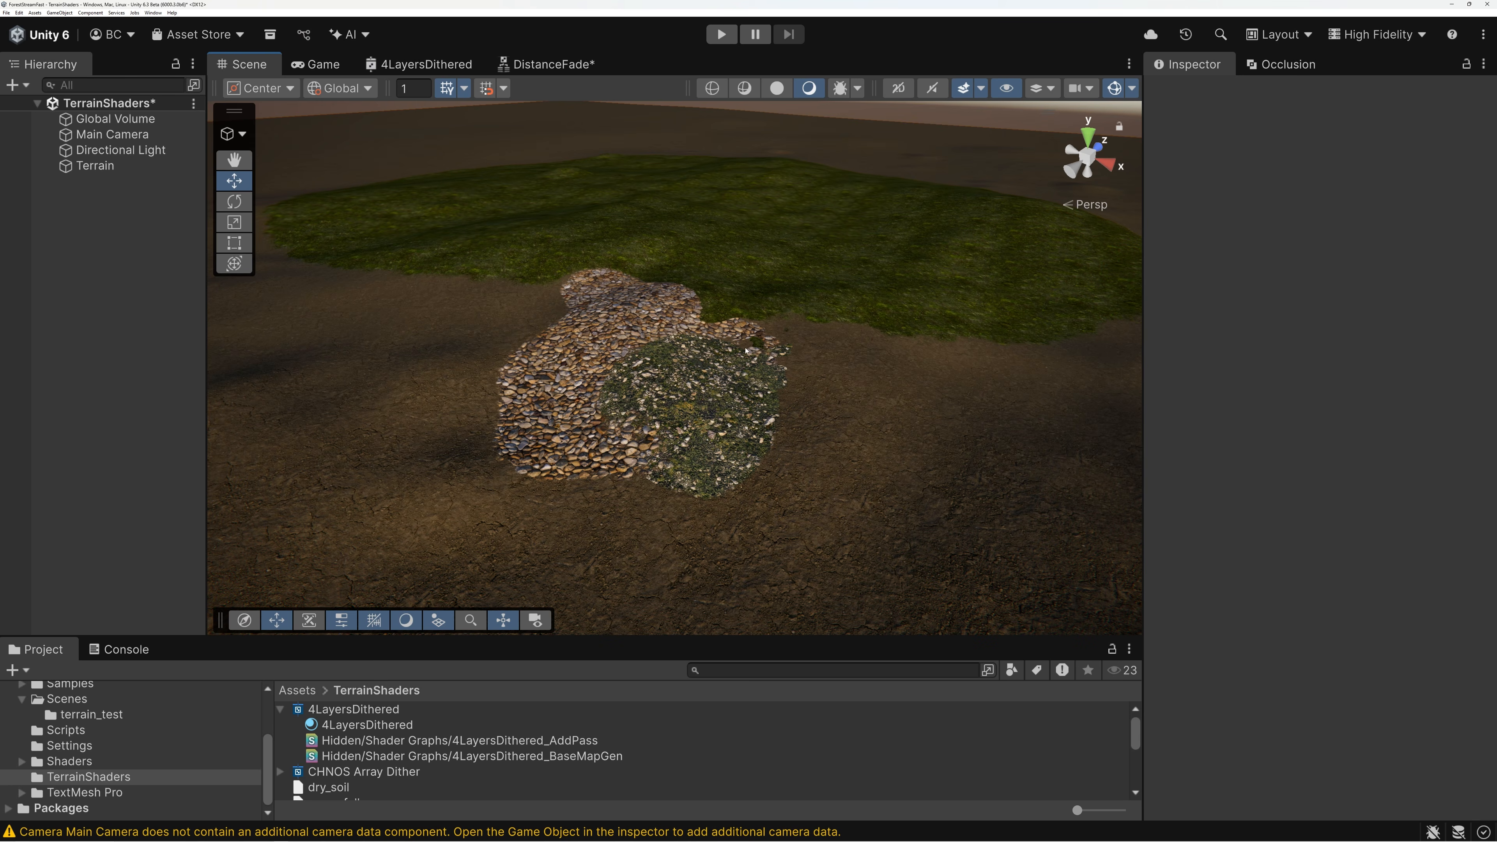
scroll(766, 424, up, 5)
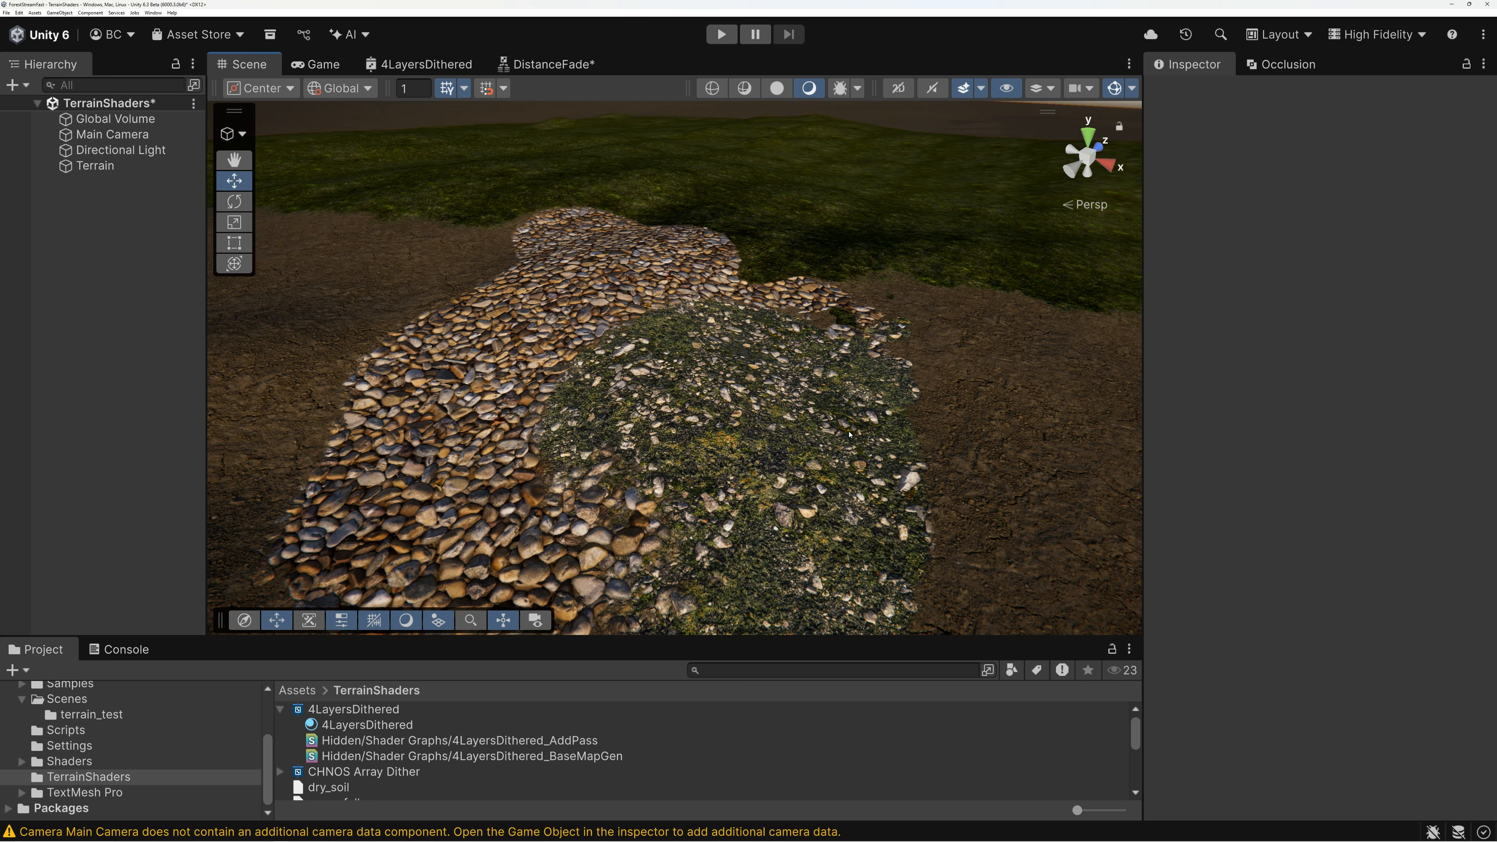
alt+drag(974, 418, 708, 440)
scroll(946, 408, down, 5)
scroll(946, 409, down, 8)
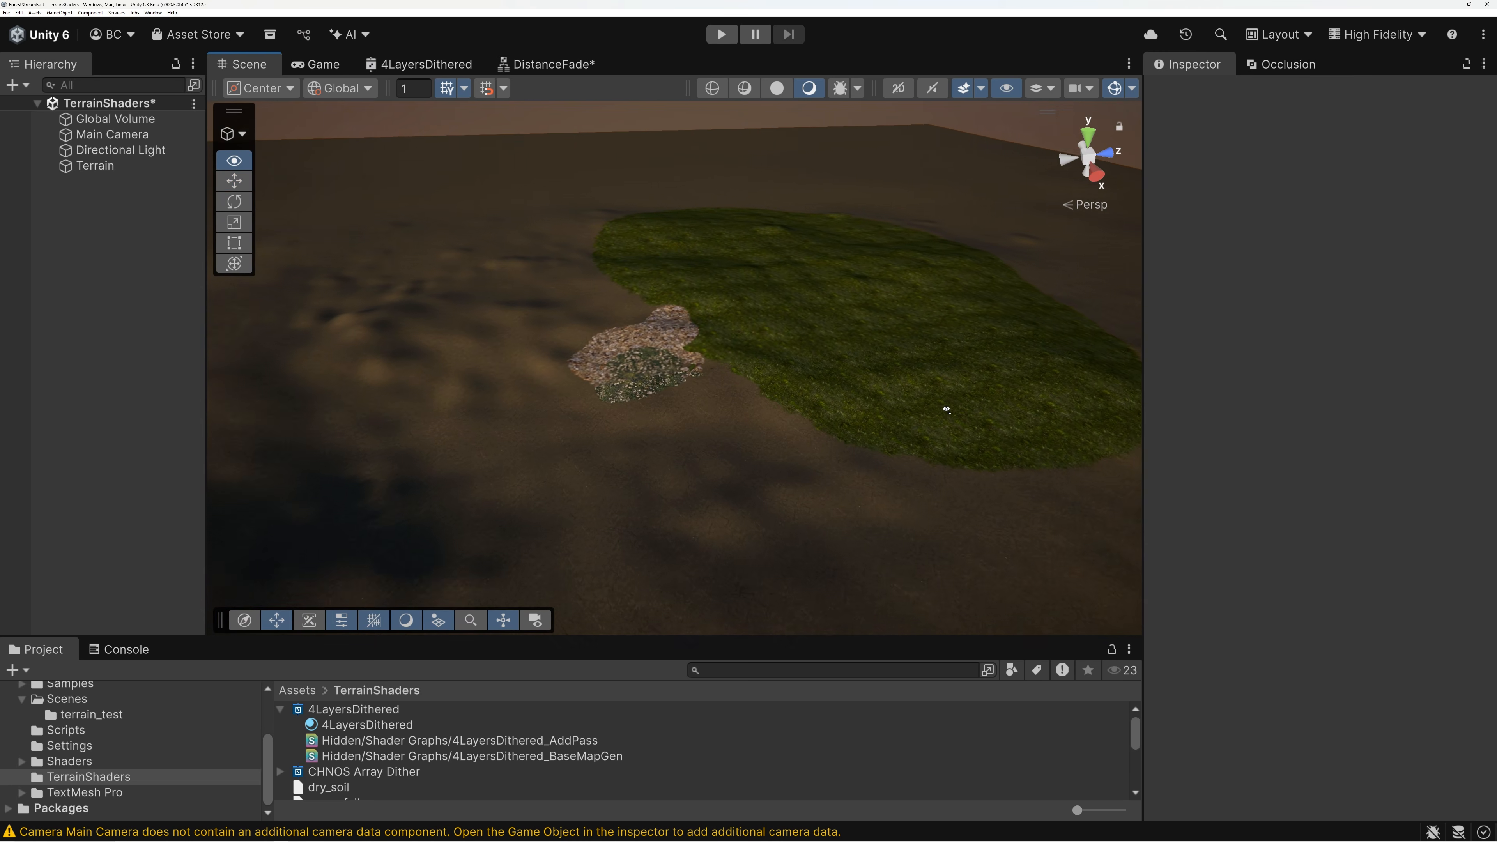
scroll(902, 407, up, 12)
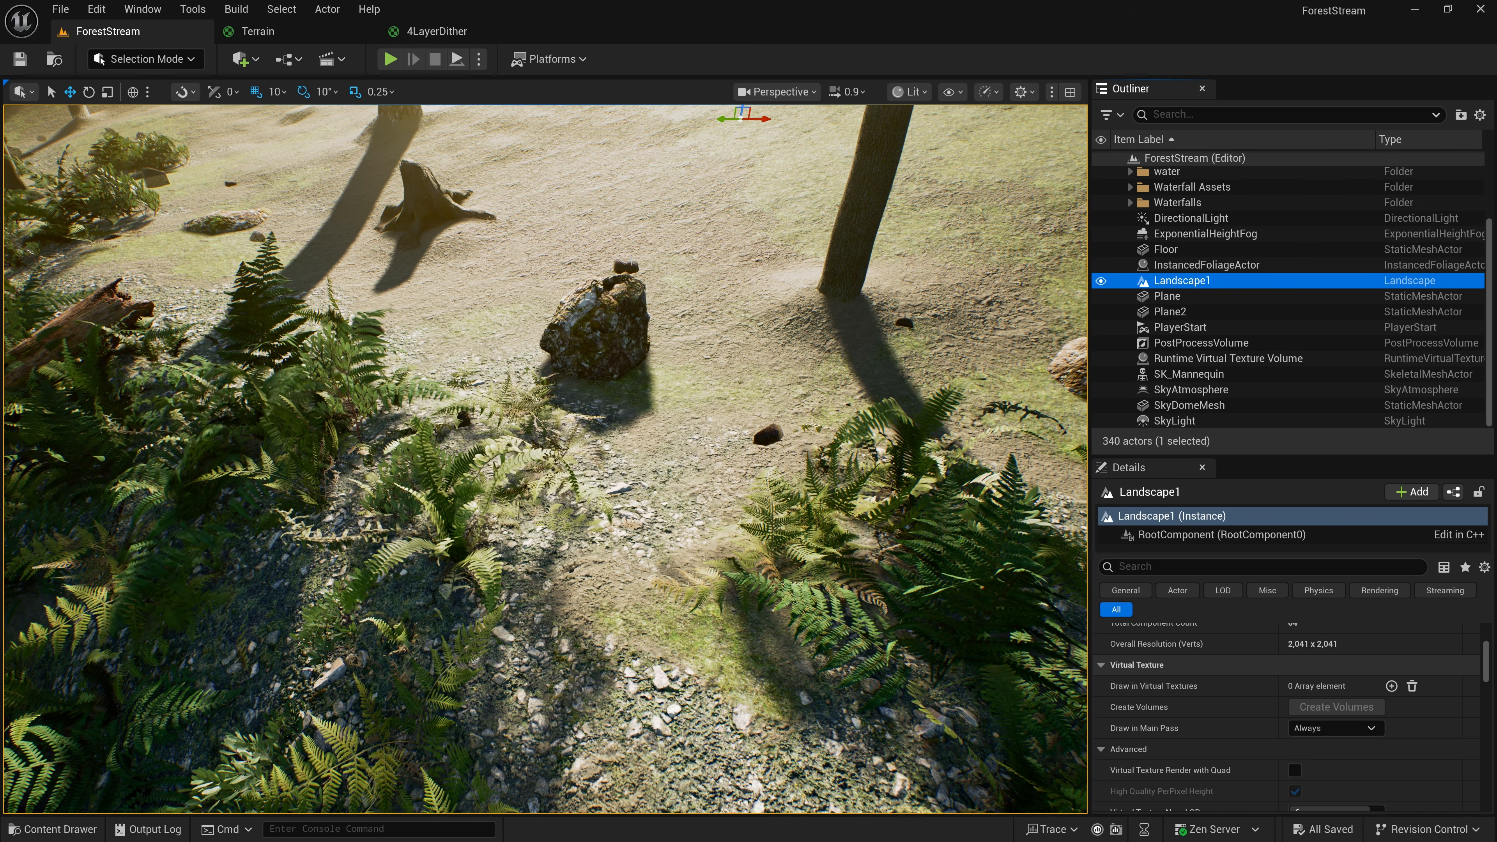
Switch to Unreal Editor, review the 4LayerDither material graph, and return to the ForestStream level
click(438, 39)
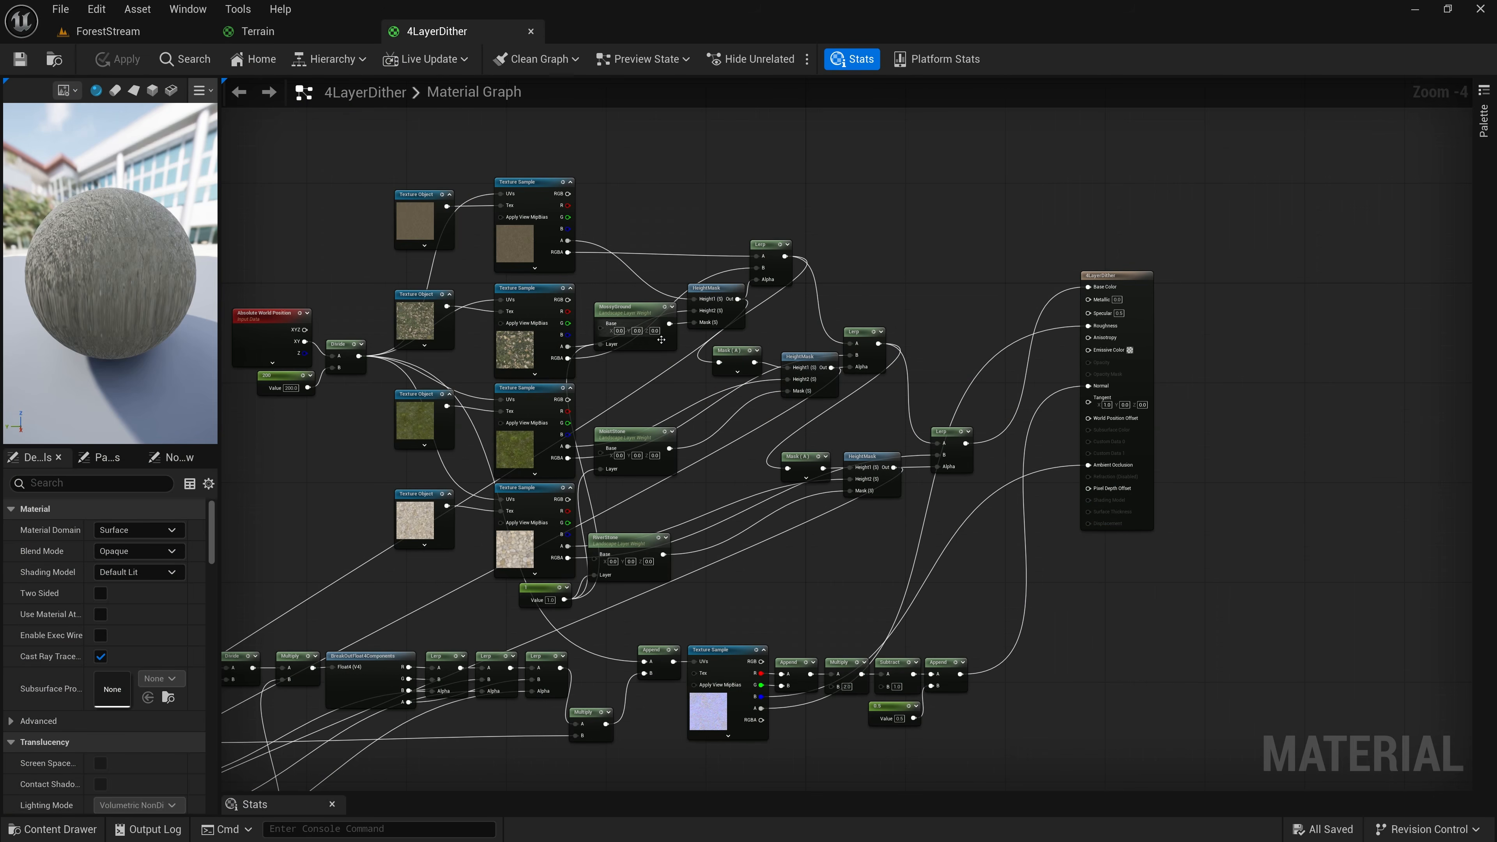
right_drag(655, 235, 839, 156)
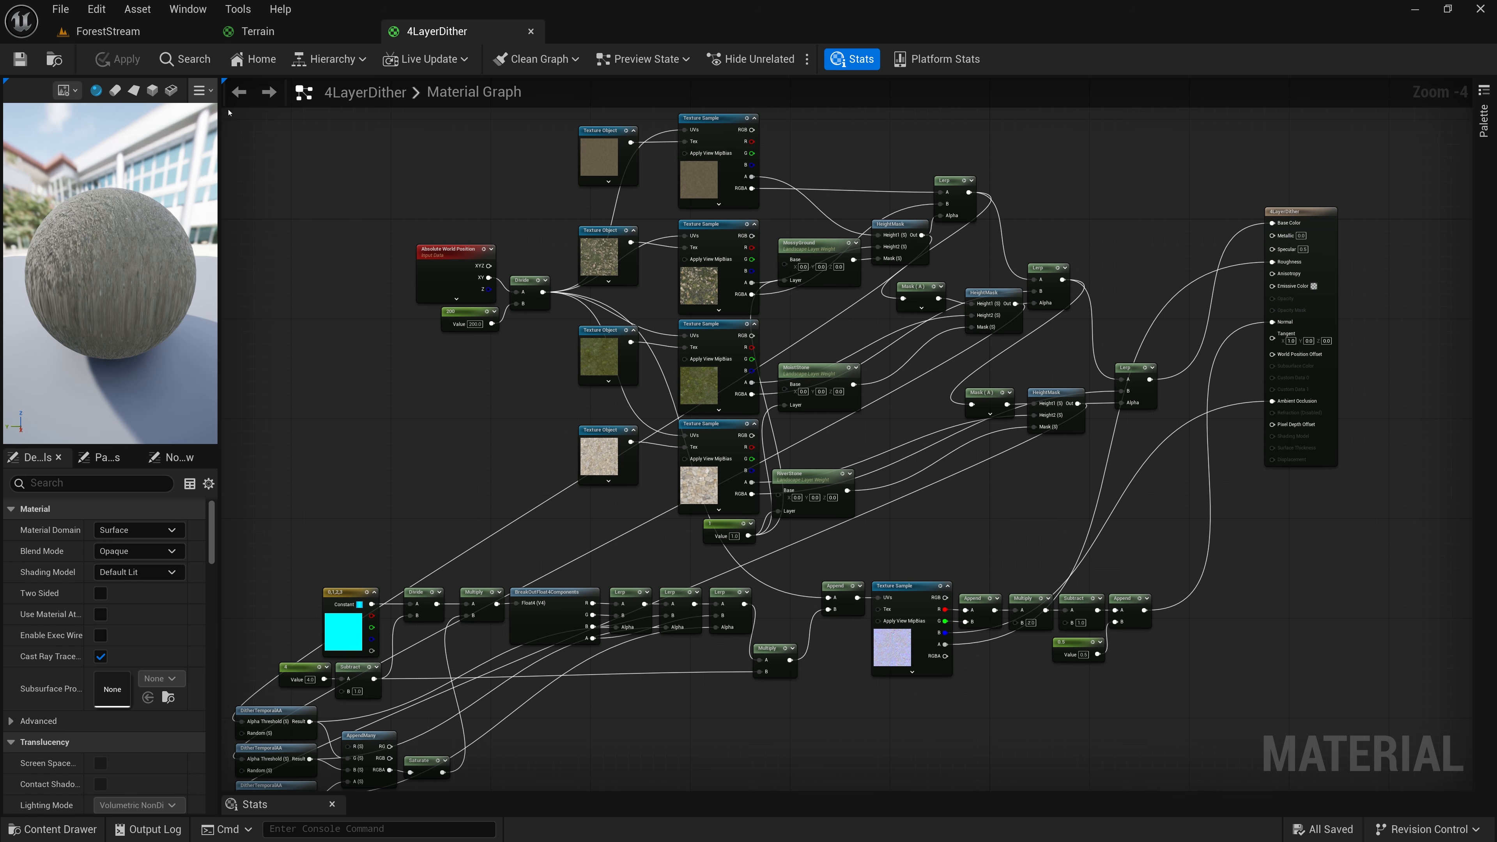
click(109, 32)
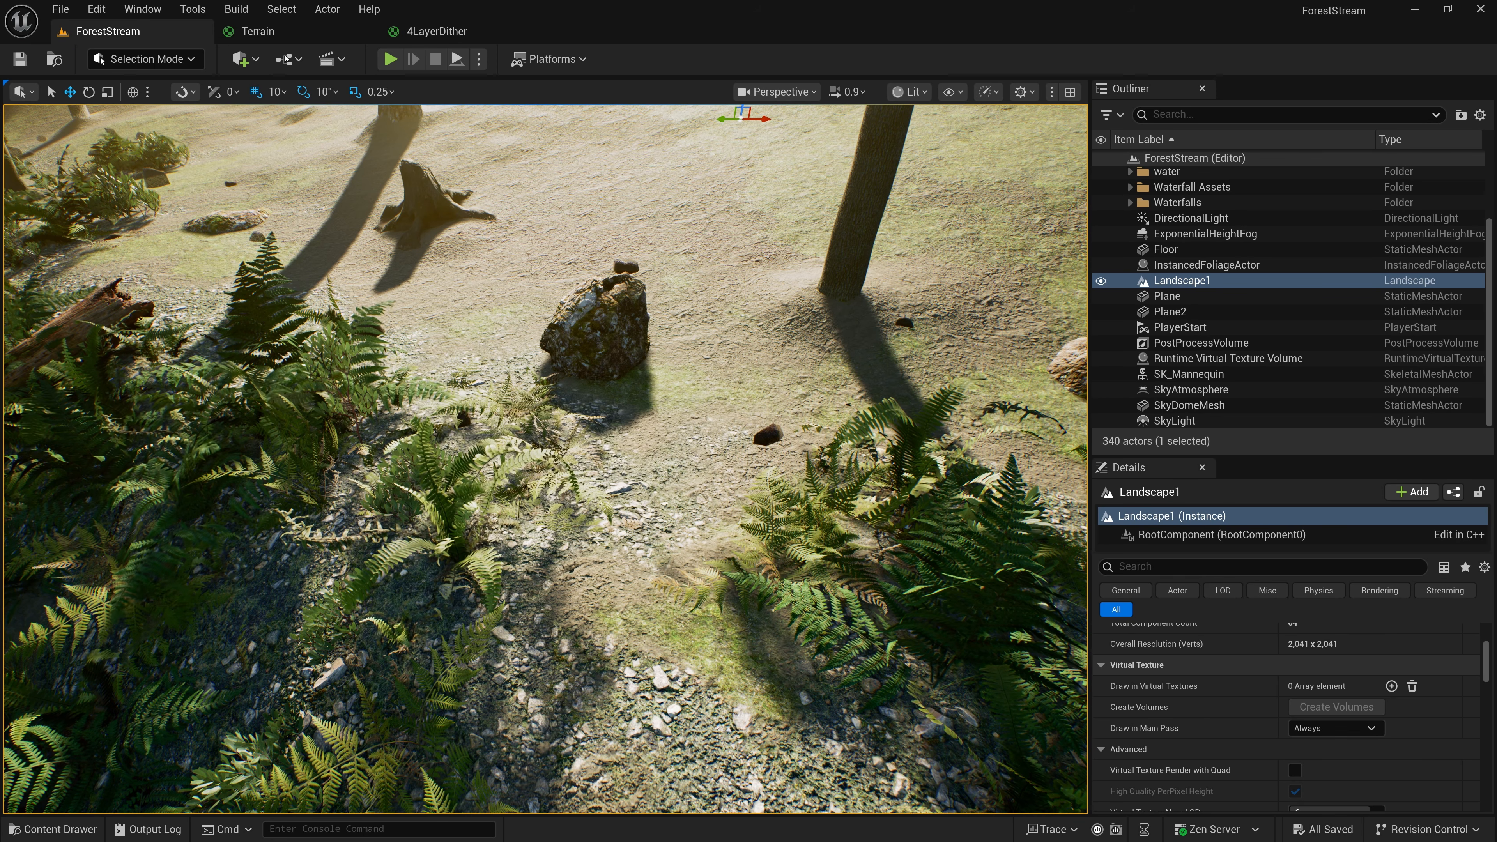
Show the placeable actors, search them for "runt" to find the Runtime Virtual Texture Volume, and clear the search
click(143, 9)
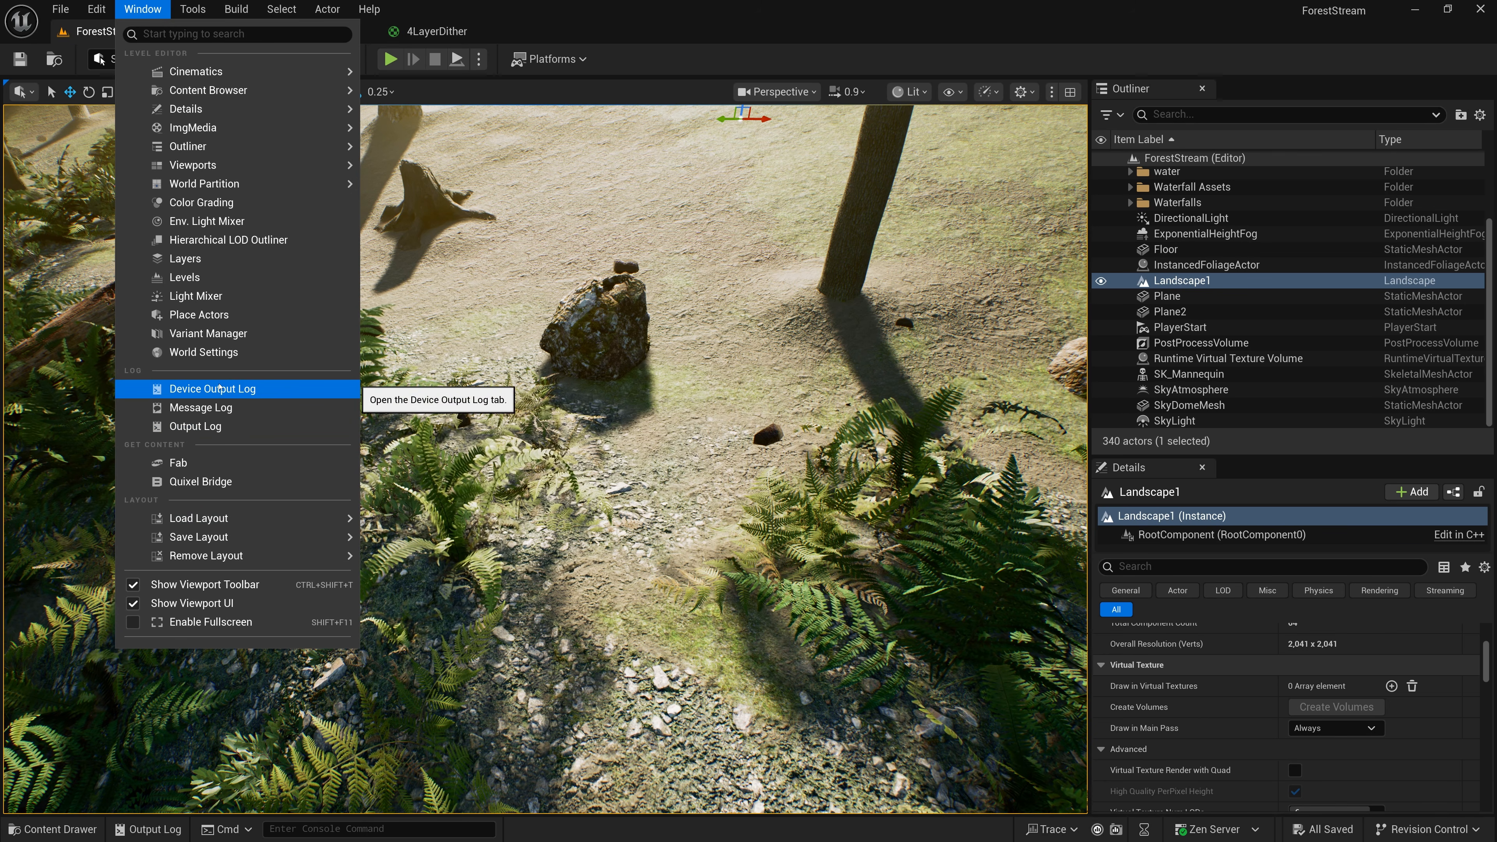
click(198, 314)
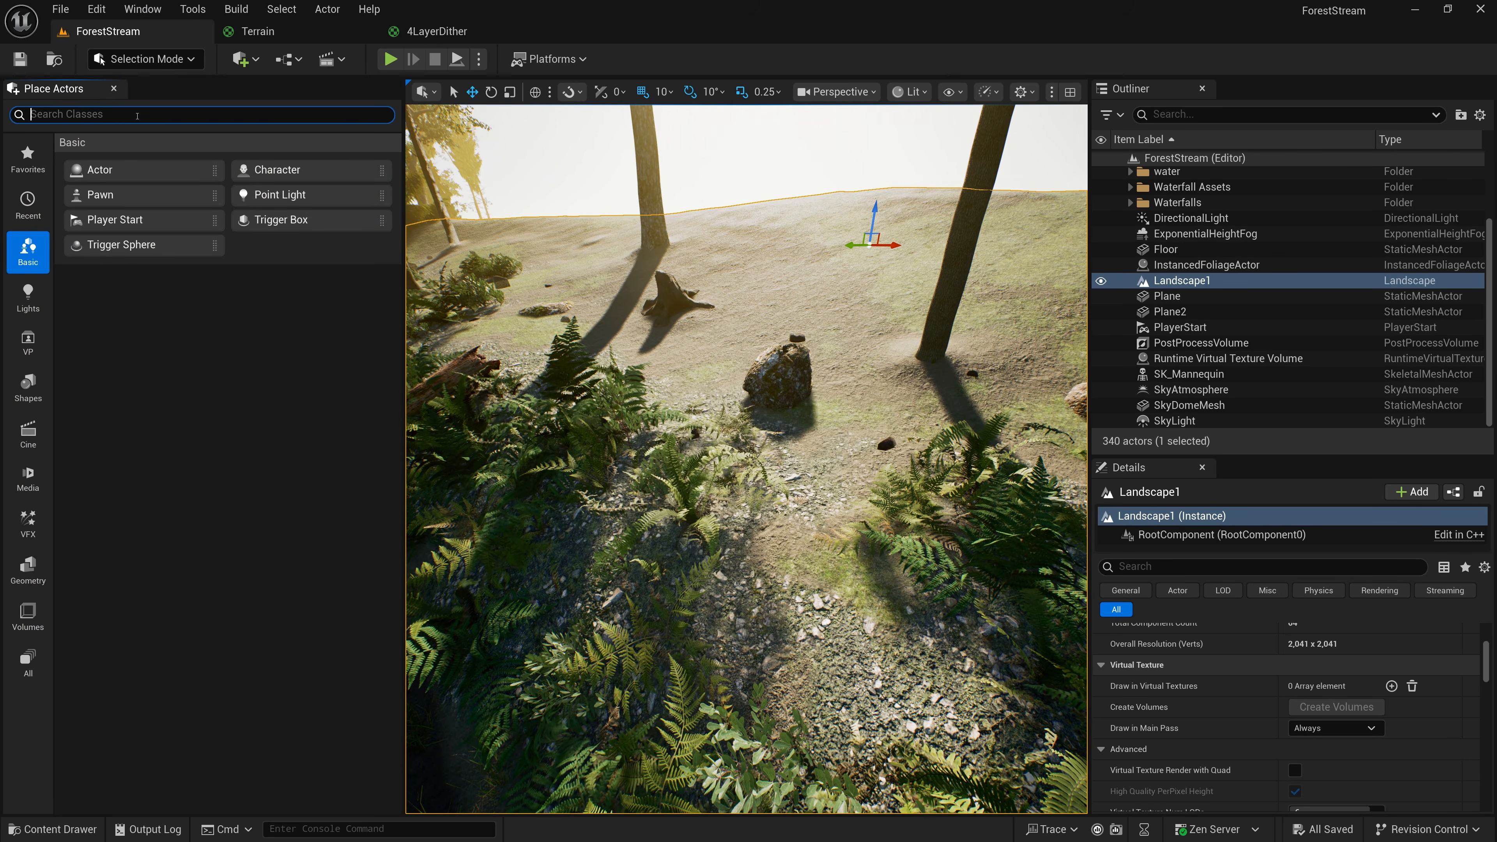
text(runt)
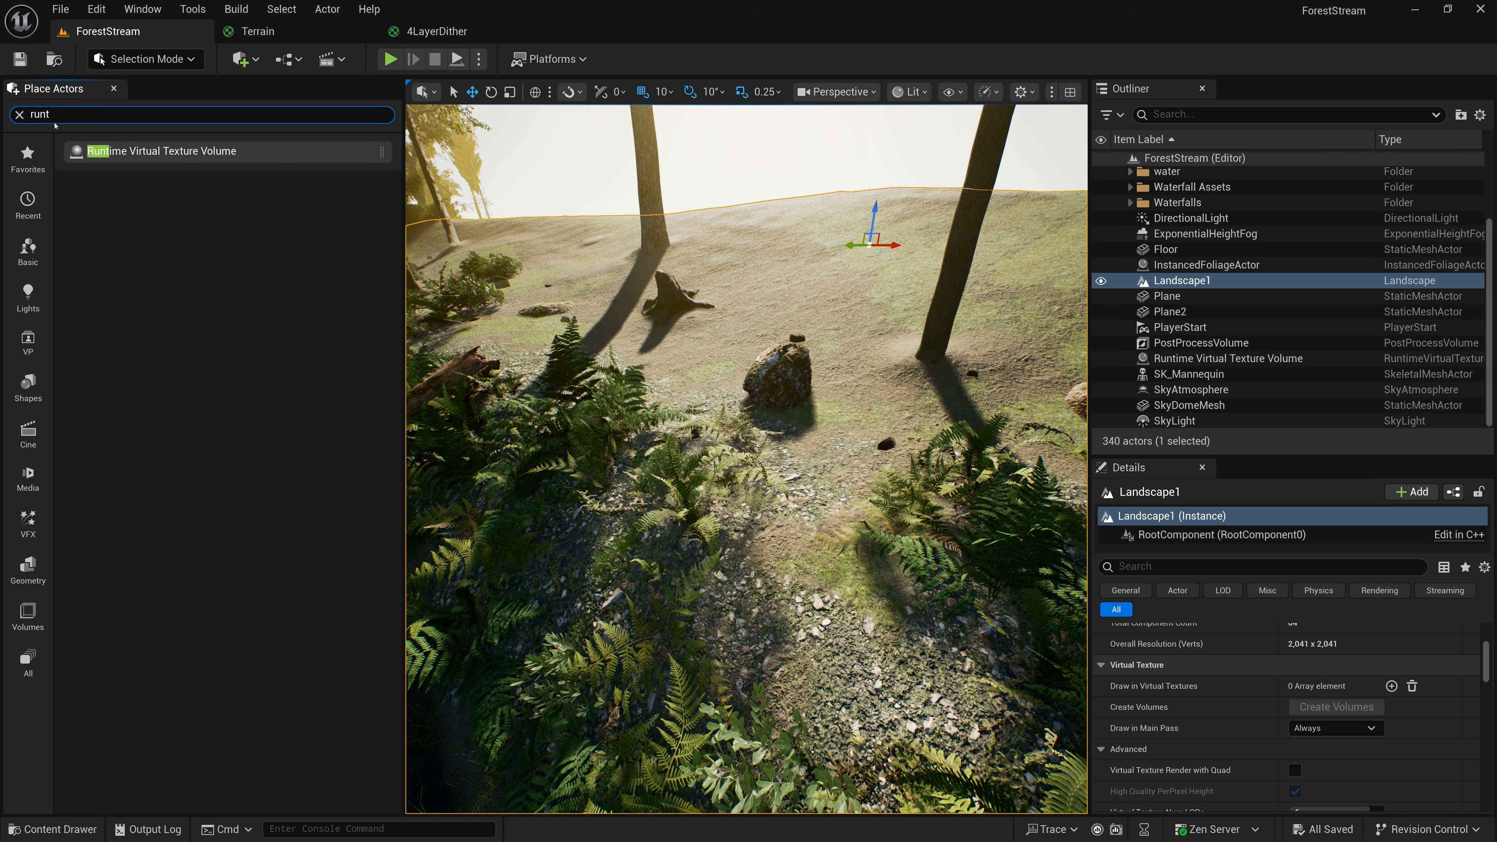
click(20, 115)
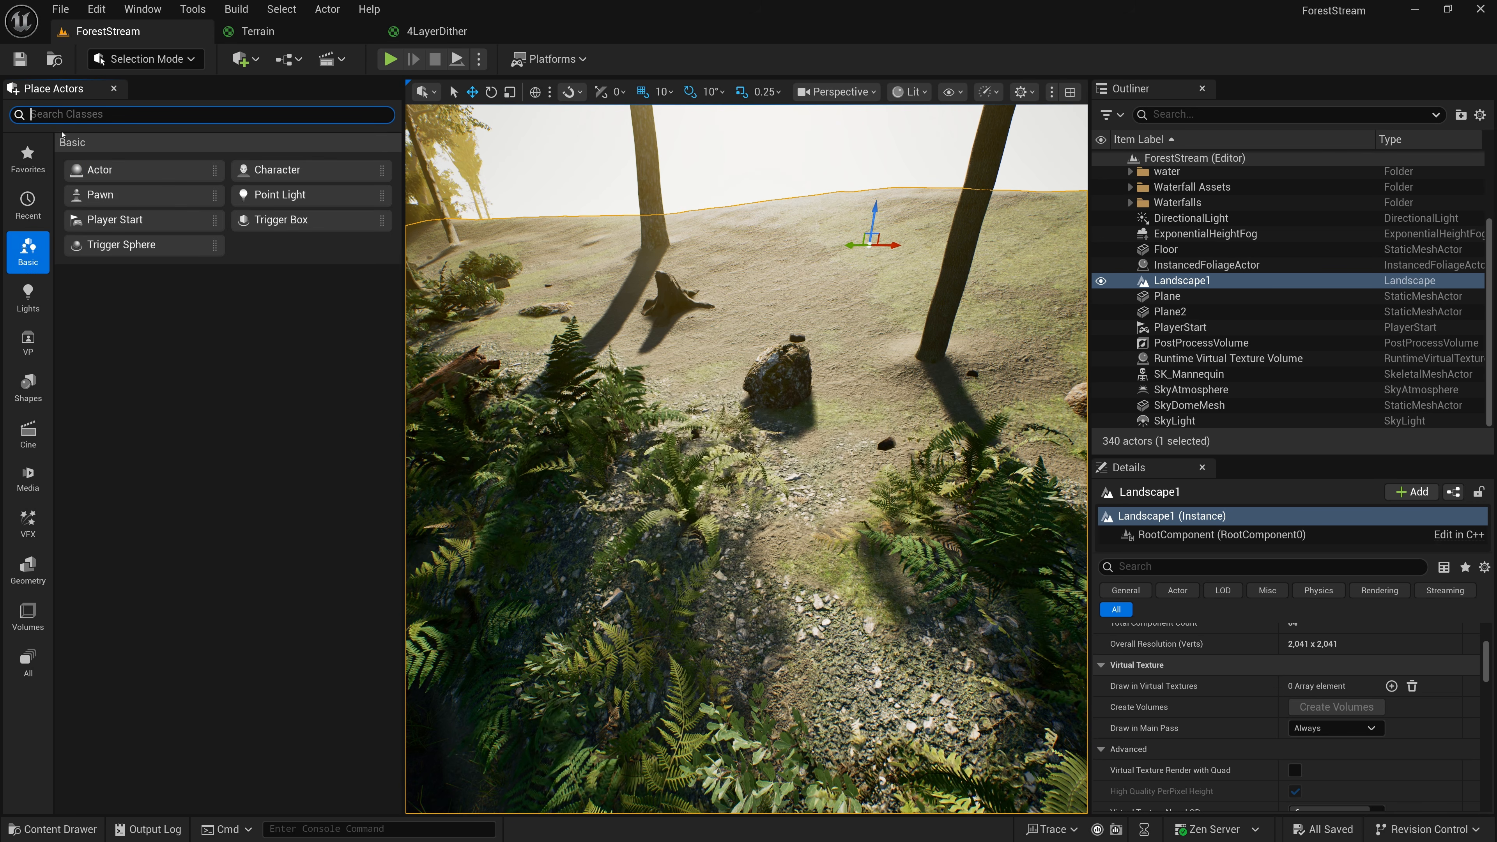
Select the Runtime Virtual Texture Volume and examine its extent over the landscape from several angles, along with its transform and texture settings
click(1179, 374)
click(1186, 359)
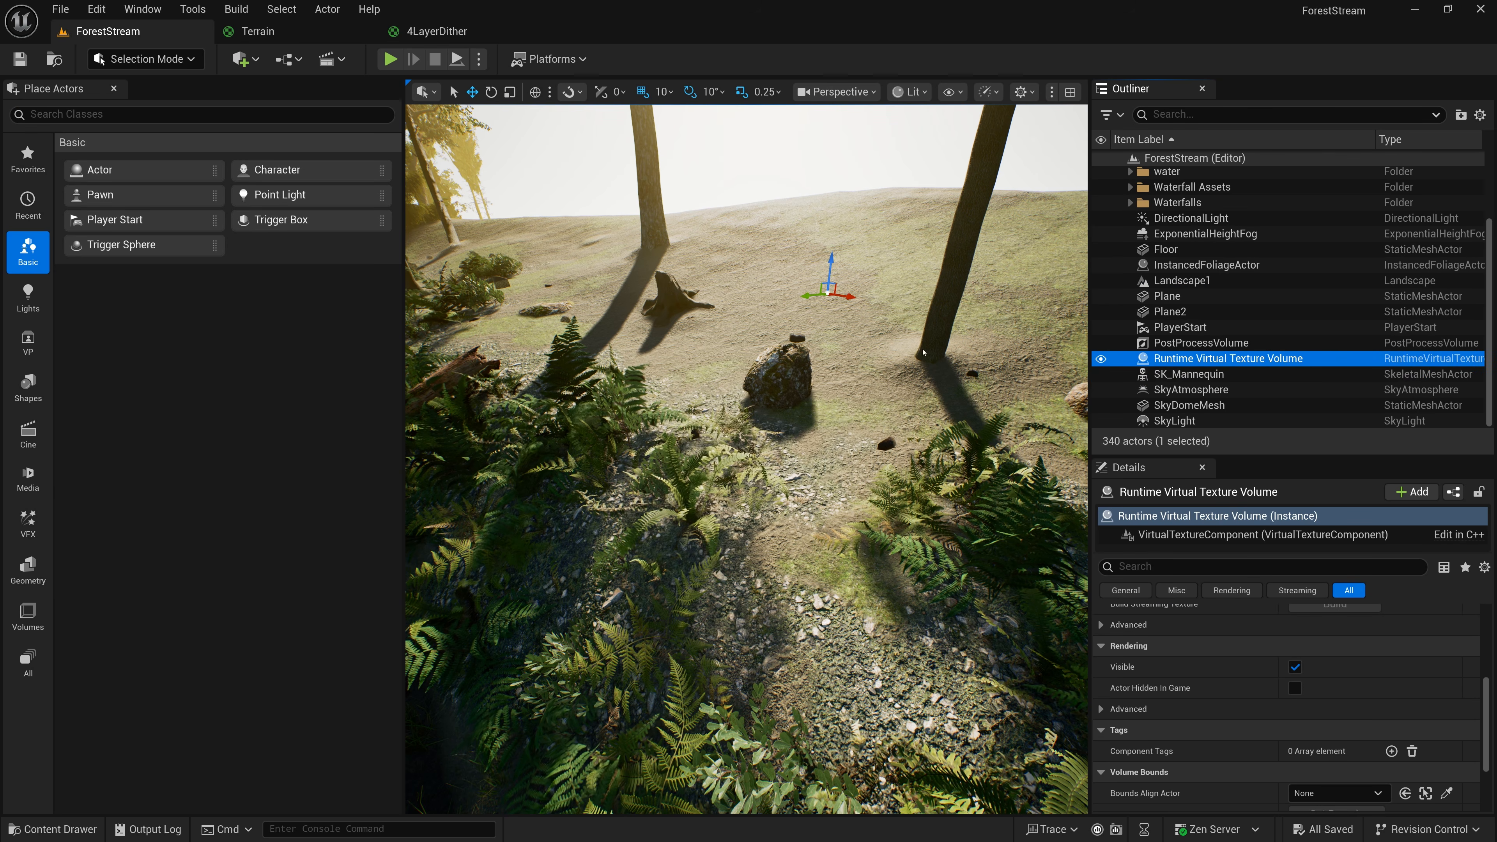
key(f)
key(s)
right_drag(834, 336, 820, 324)
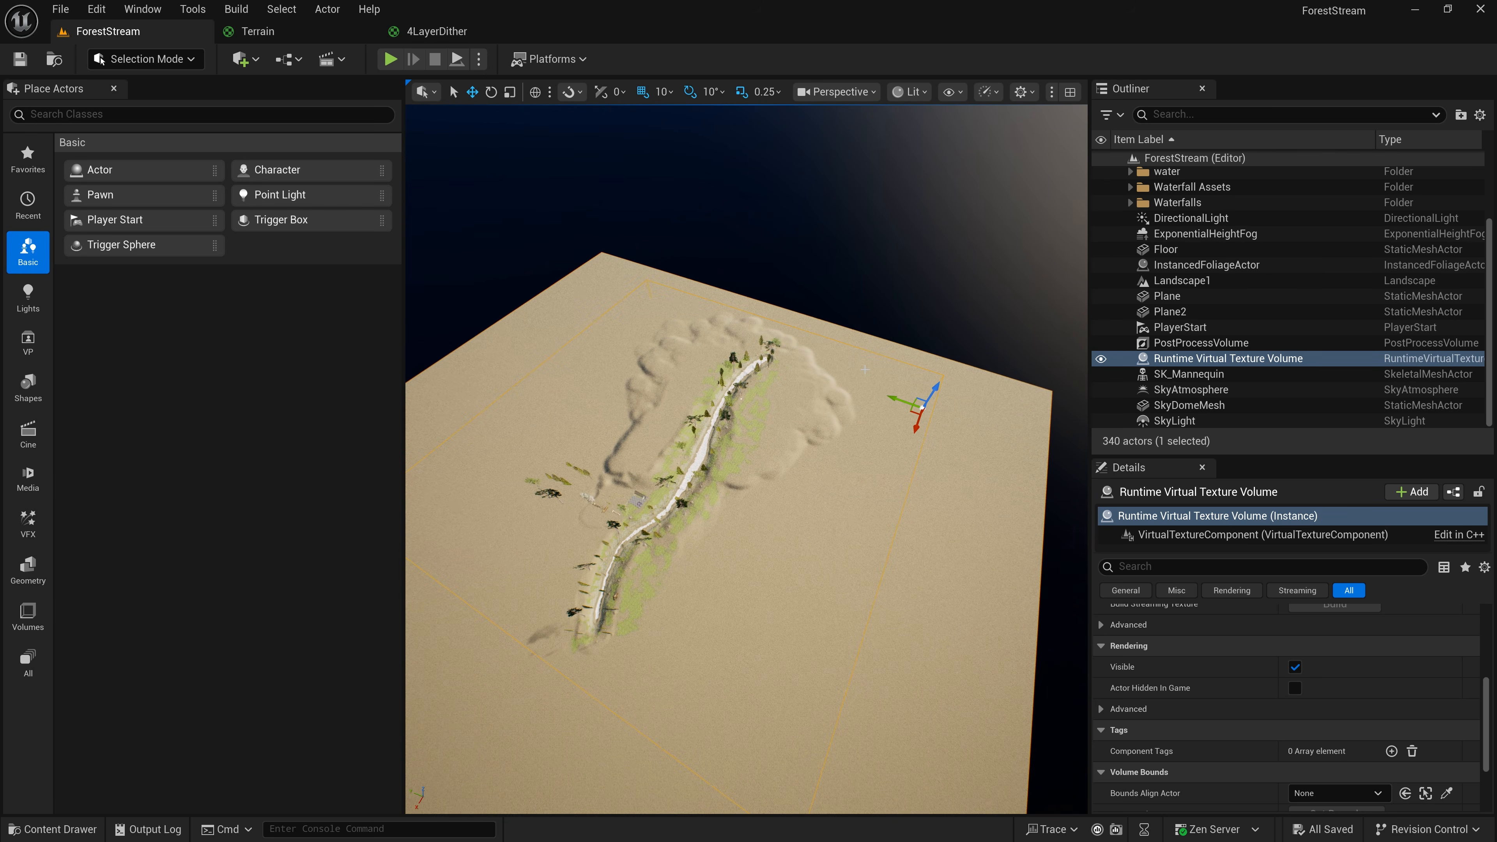
right_drag(820, 325, 820, 325)
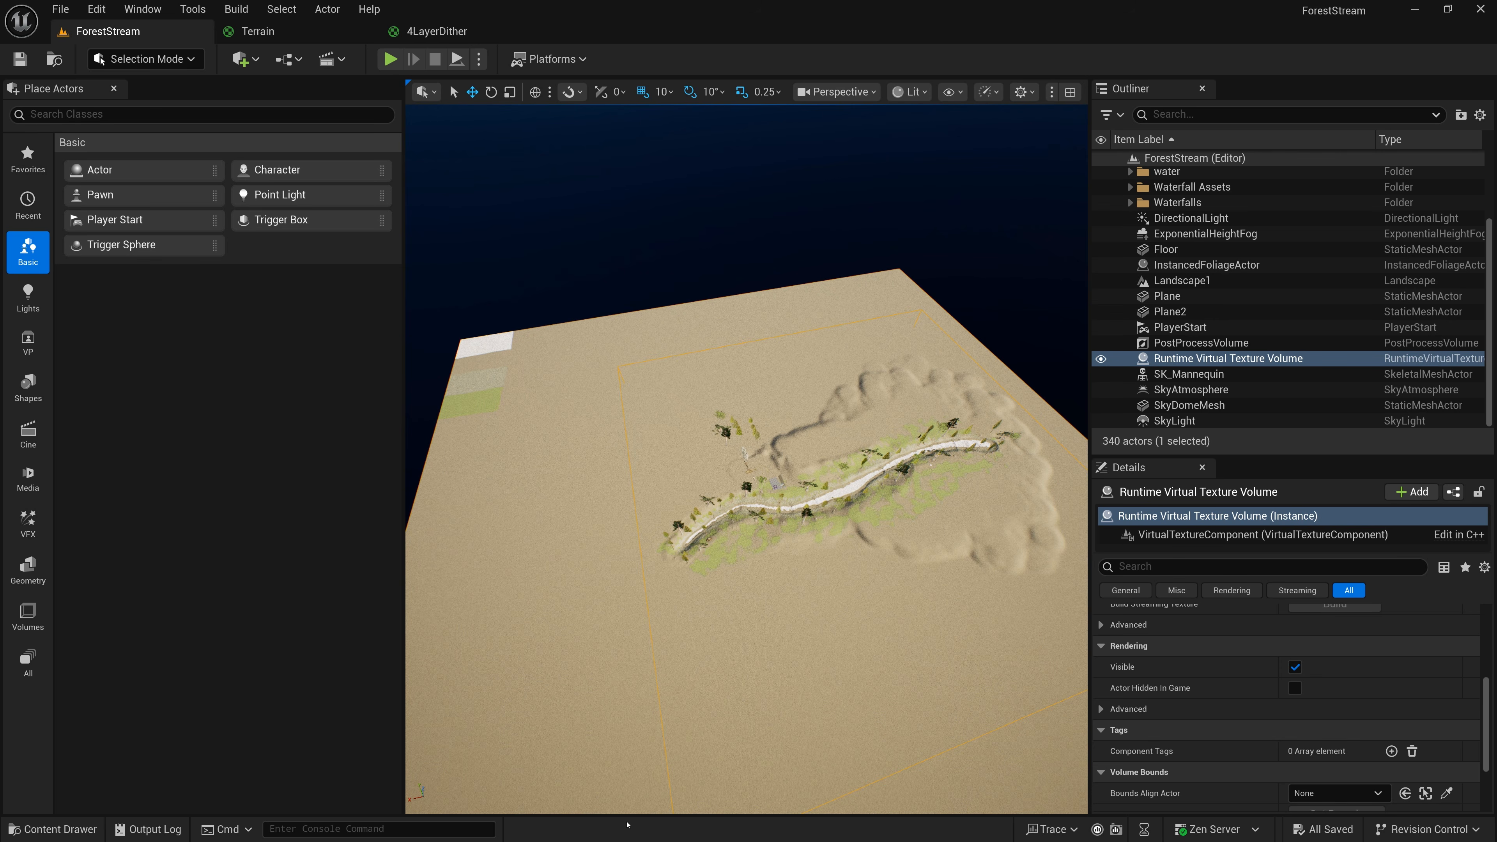
right_drag(821, 325, 821, 324)
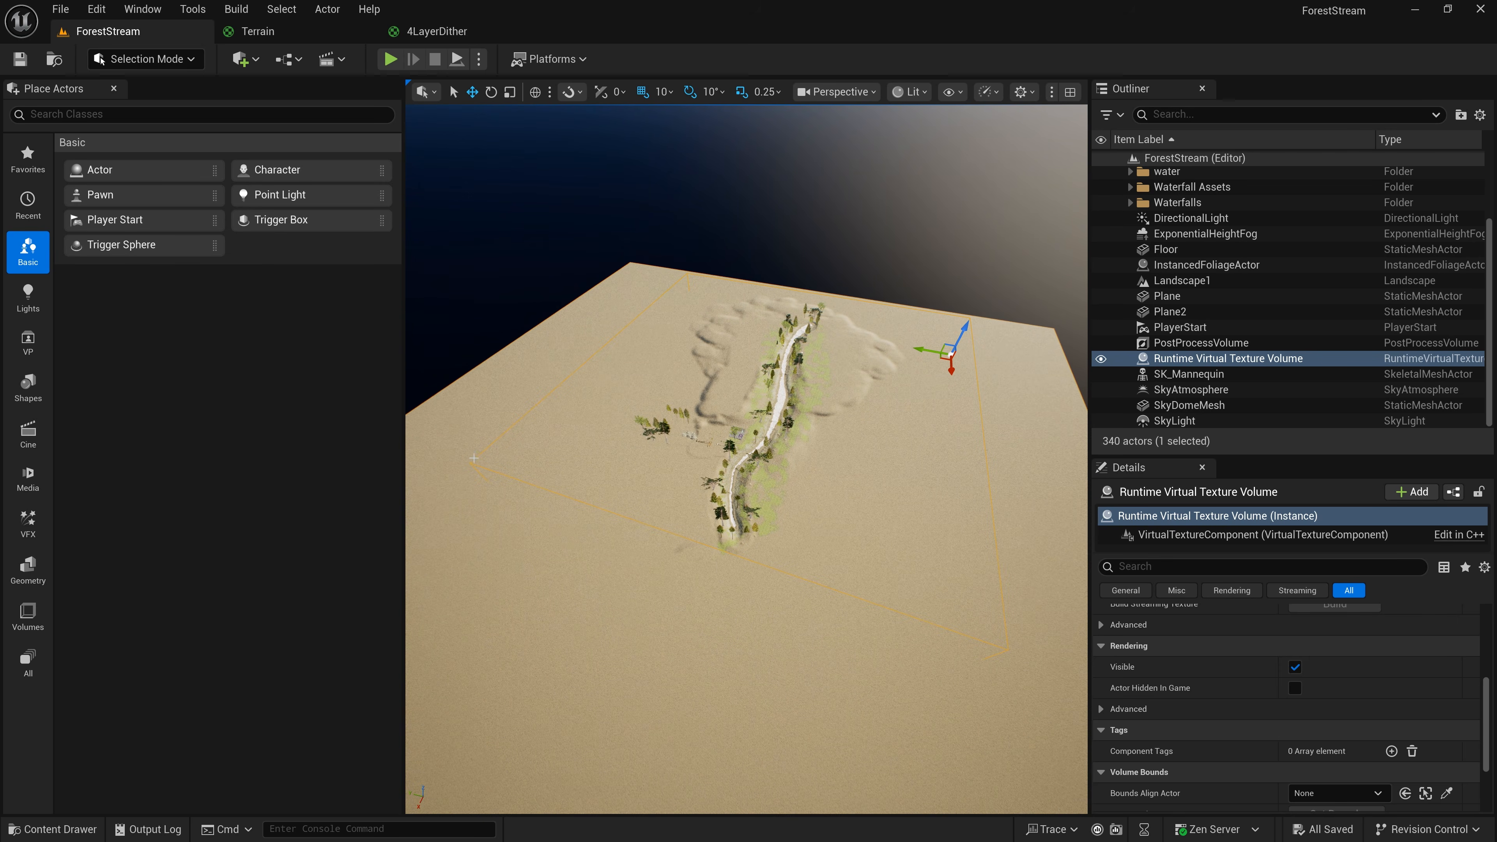
right_drag(821, 325, 820, 325)
right_drag(931, 287, 932, 288)
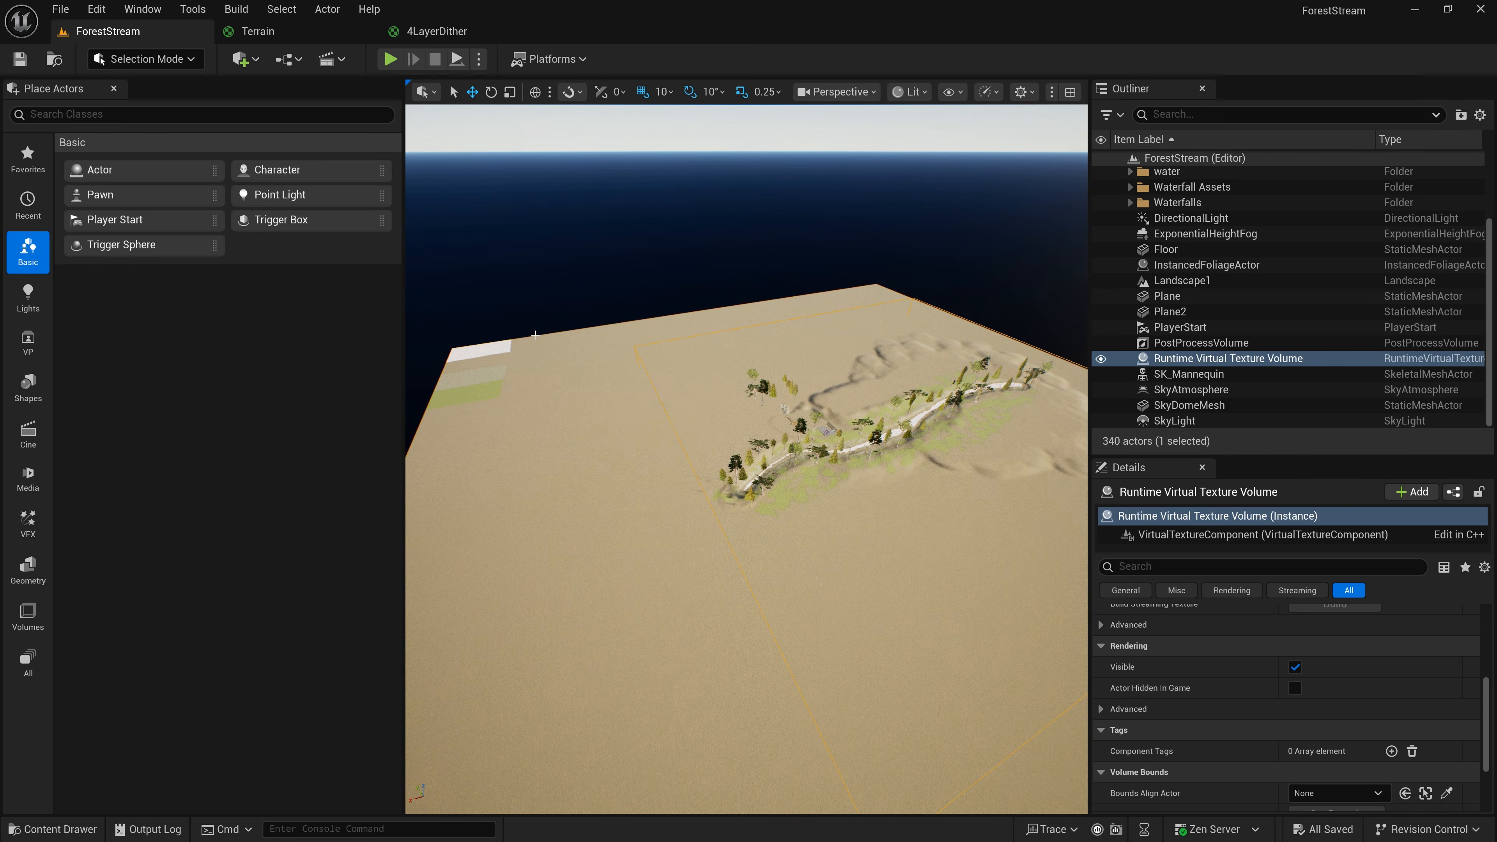
right_drag(729, 518, 729, 518)
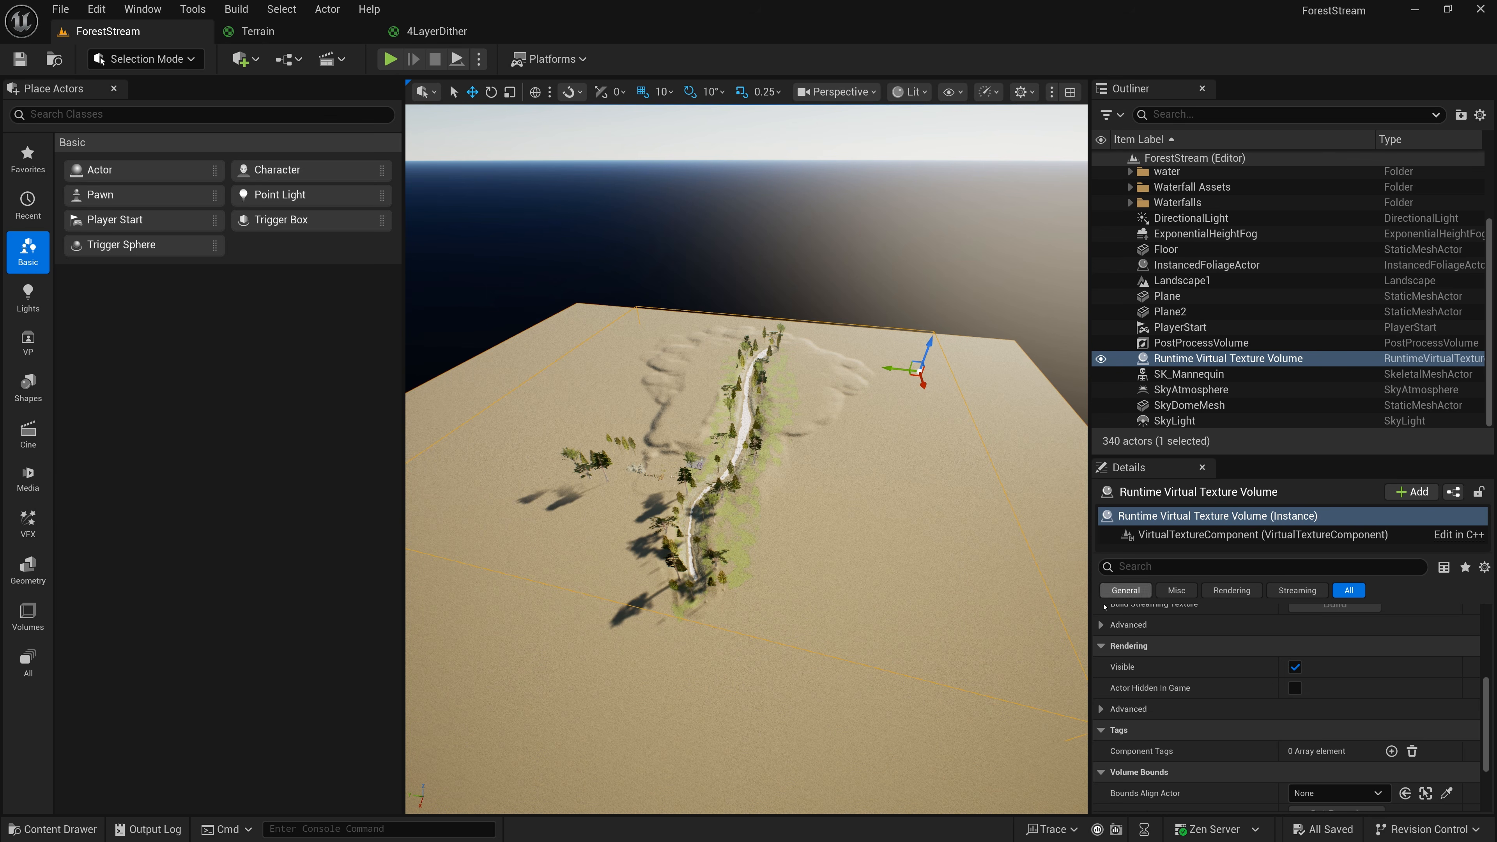
scroll(1155, 637, up, 5)
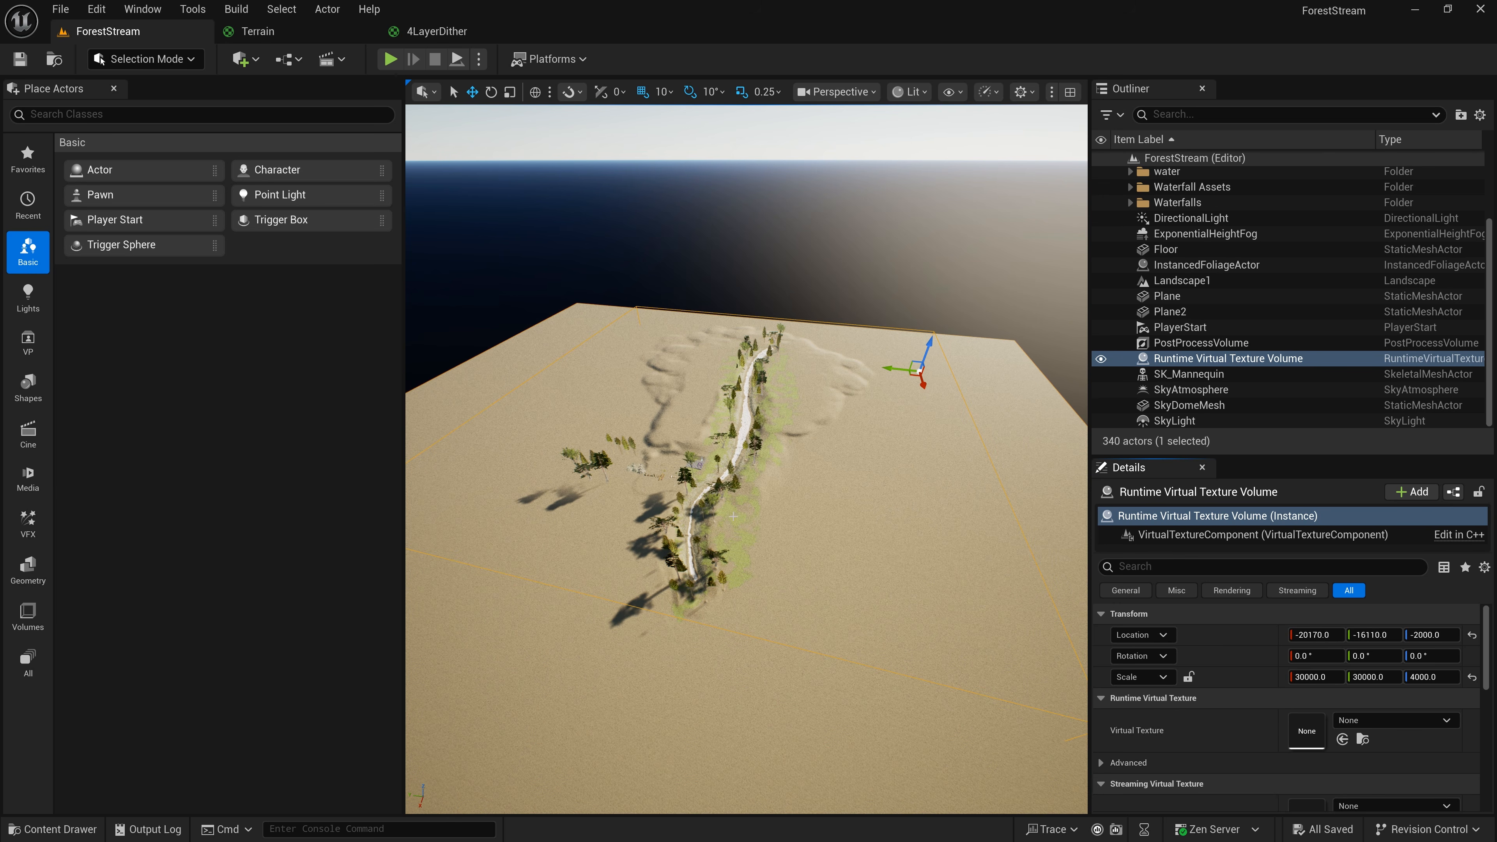
Create a Runtime Virtual Texture asset named TerrainRVT in the TerrainShaders folder and open its settings
click(79, 827)
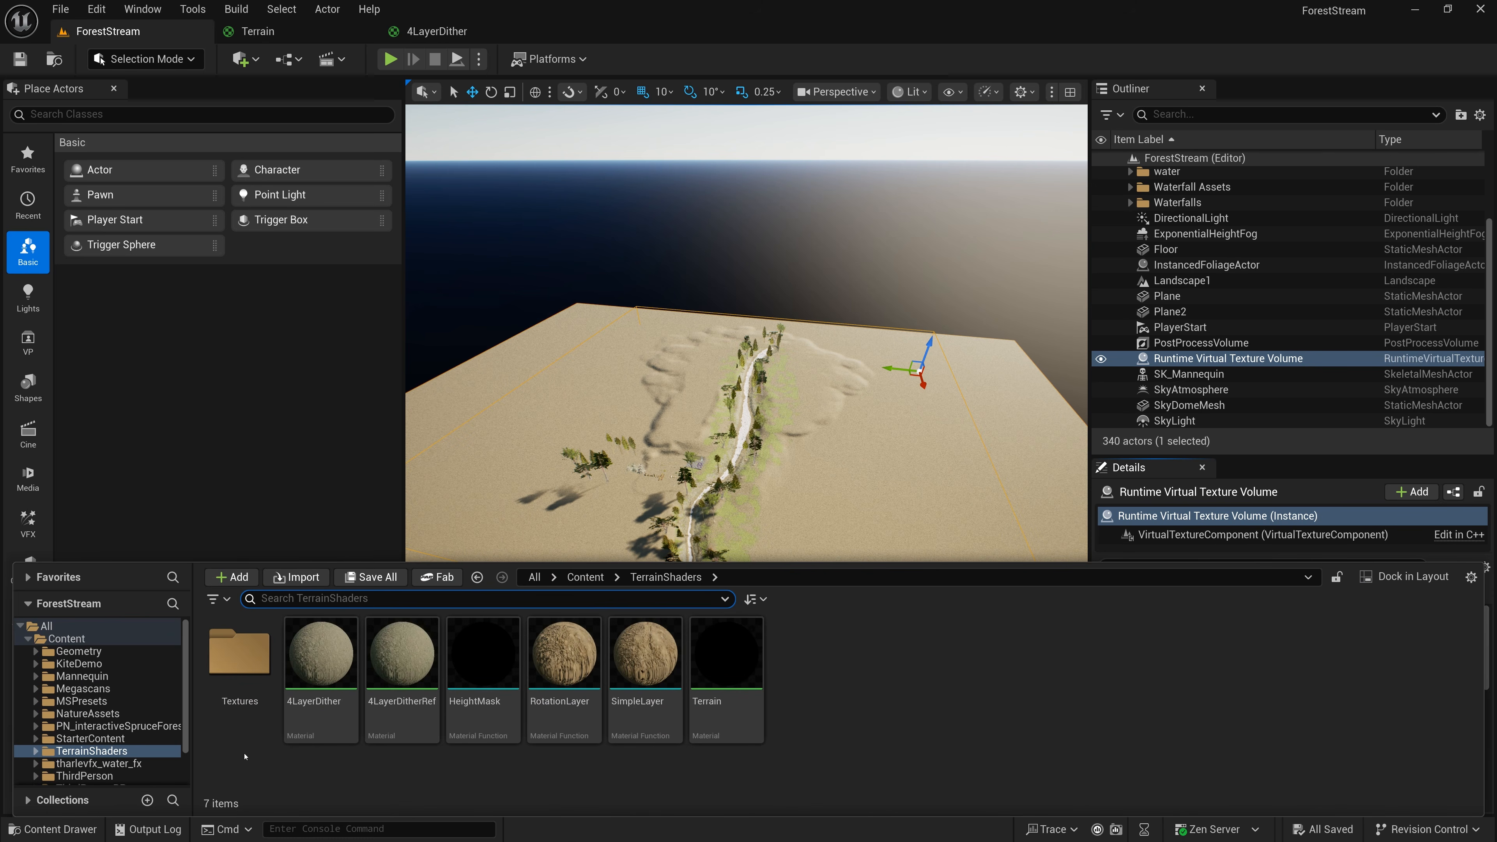
right_click(820, 654)
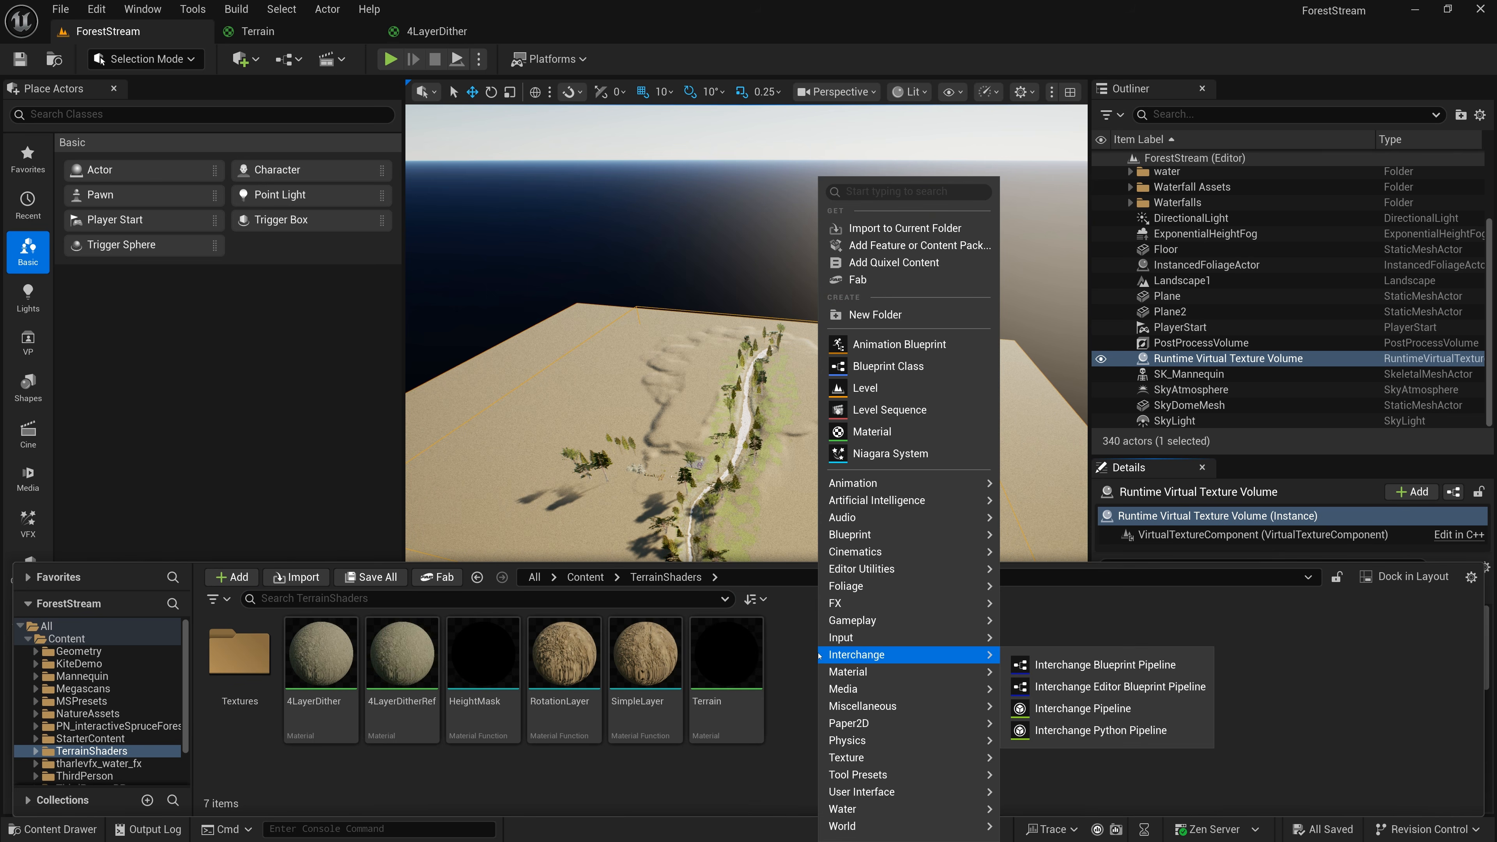
mouse_move(884, 758)
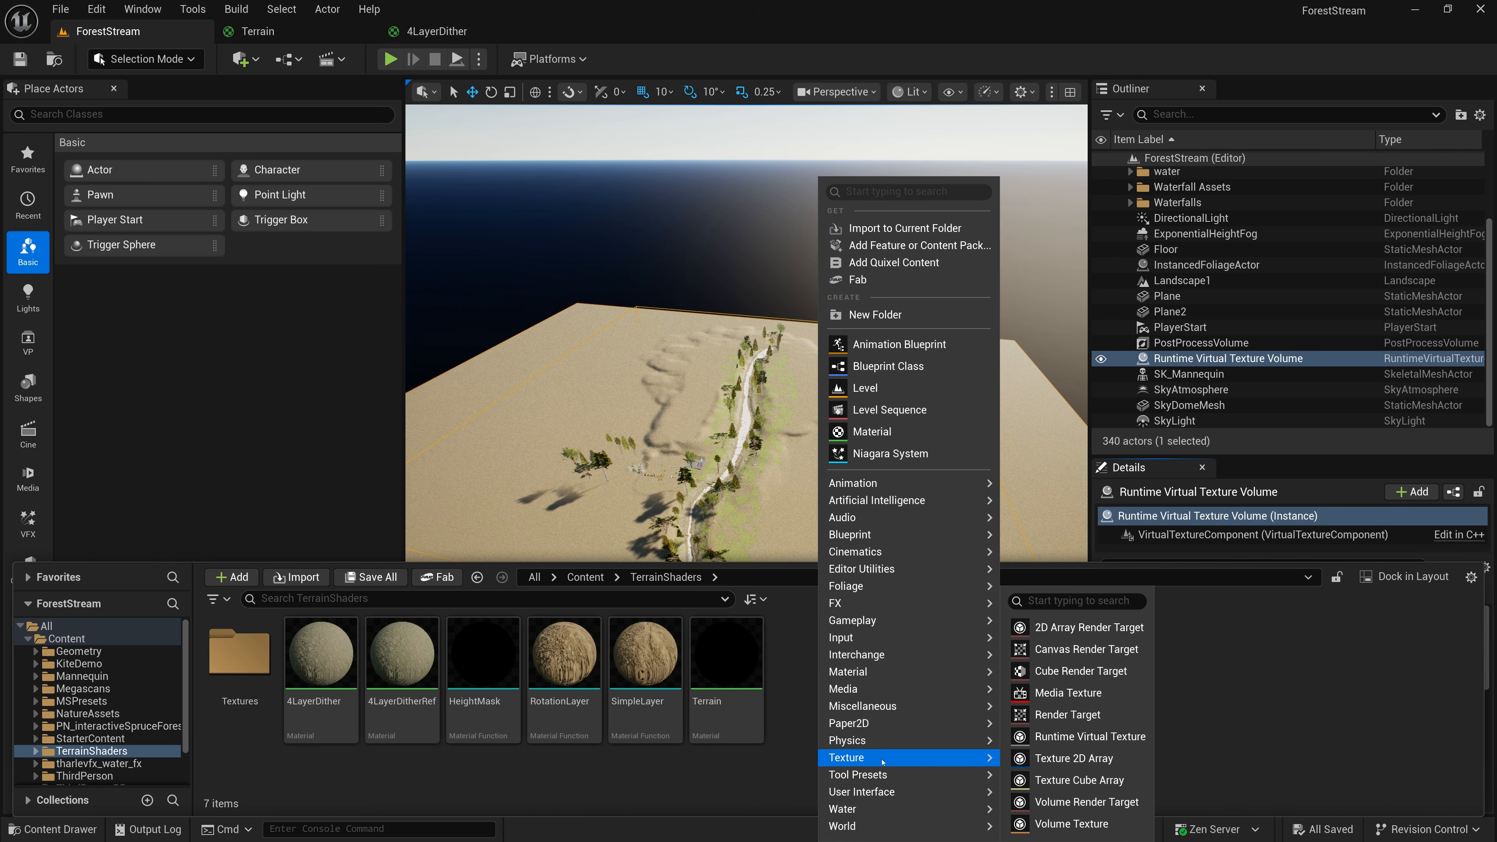
click(1098, 739)
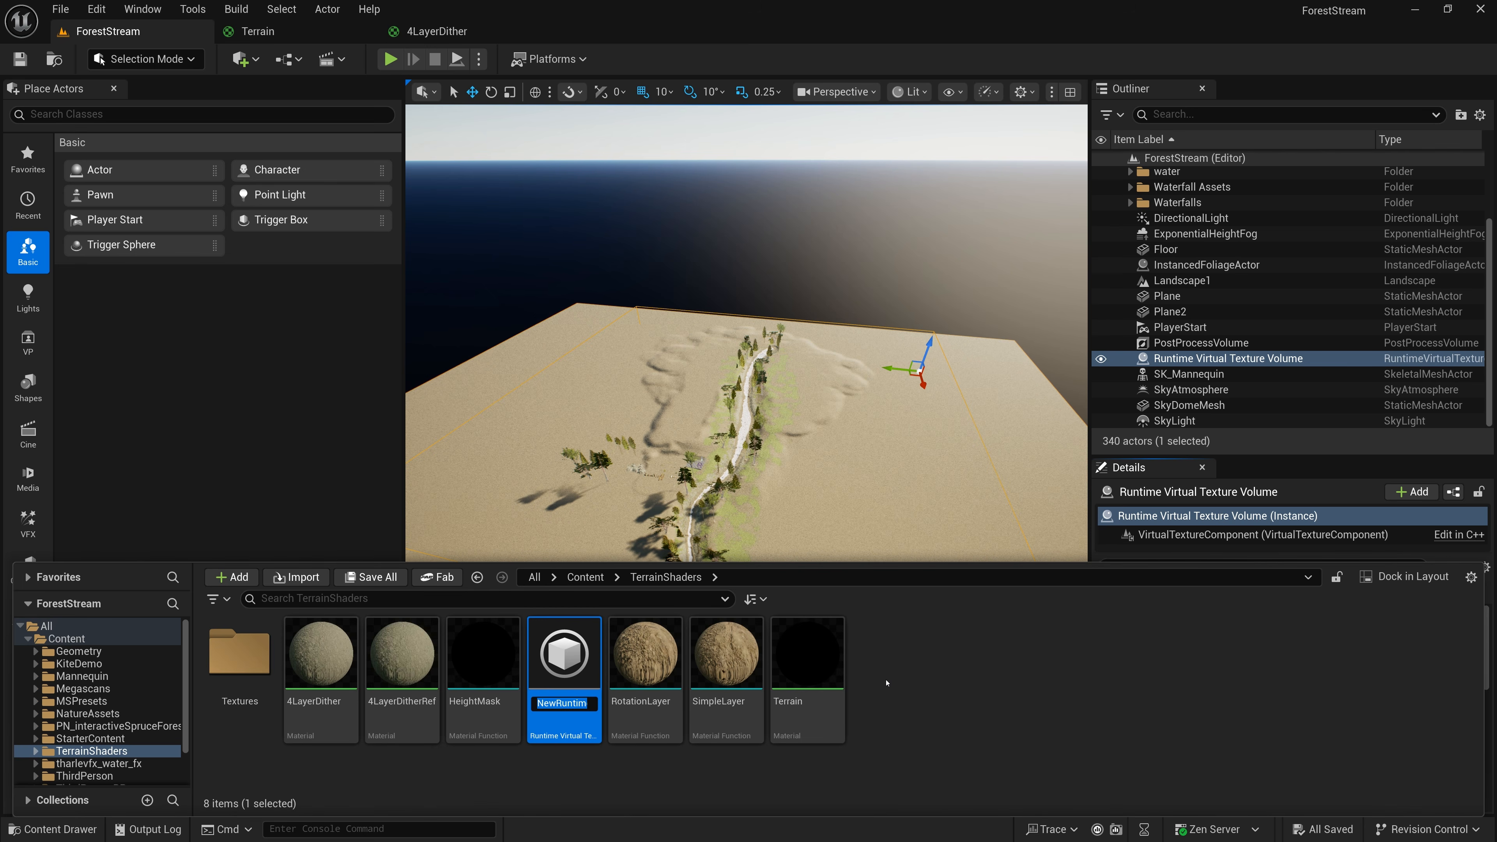
text(TerrainRVT)
key(Return)
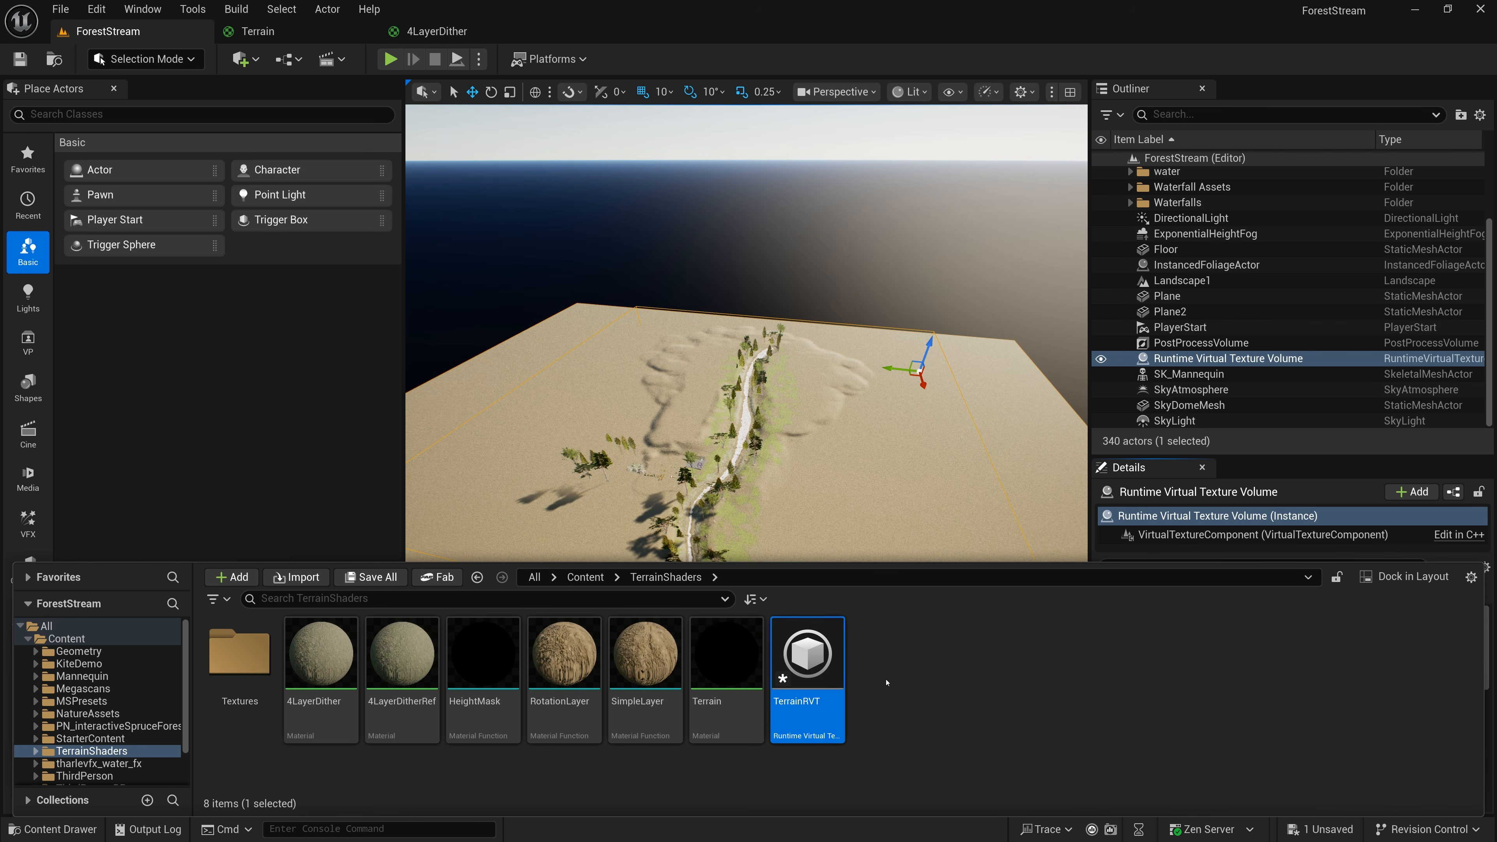
double_click(813, 649)
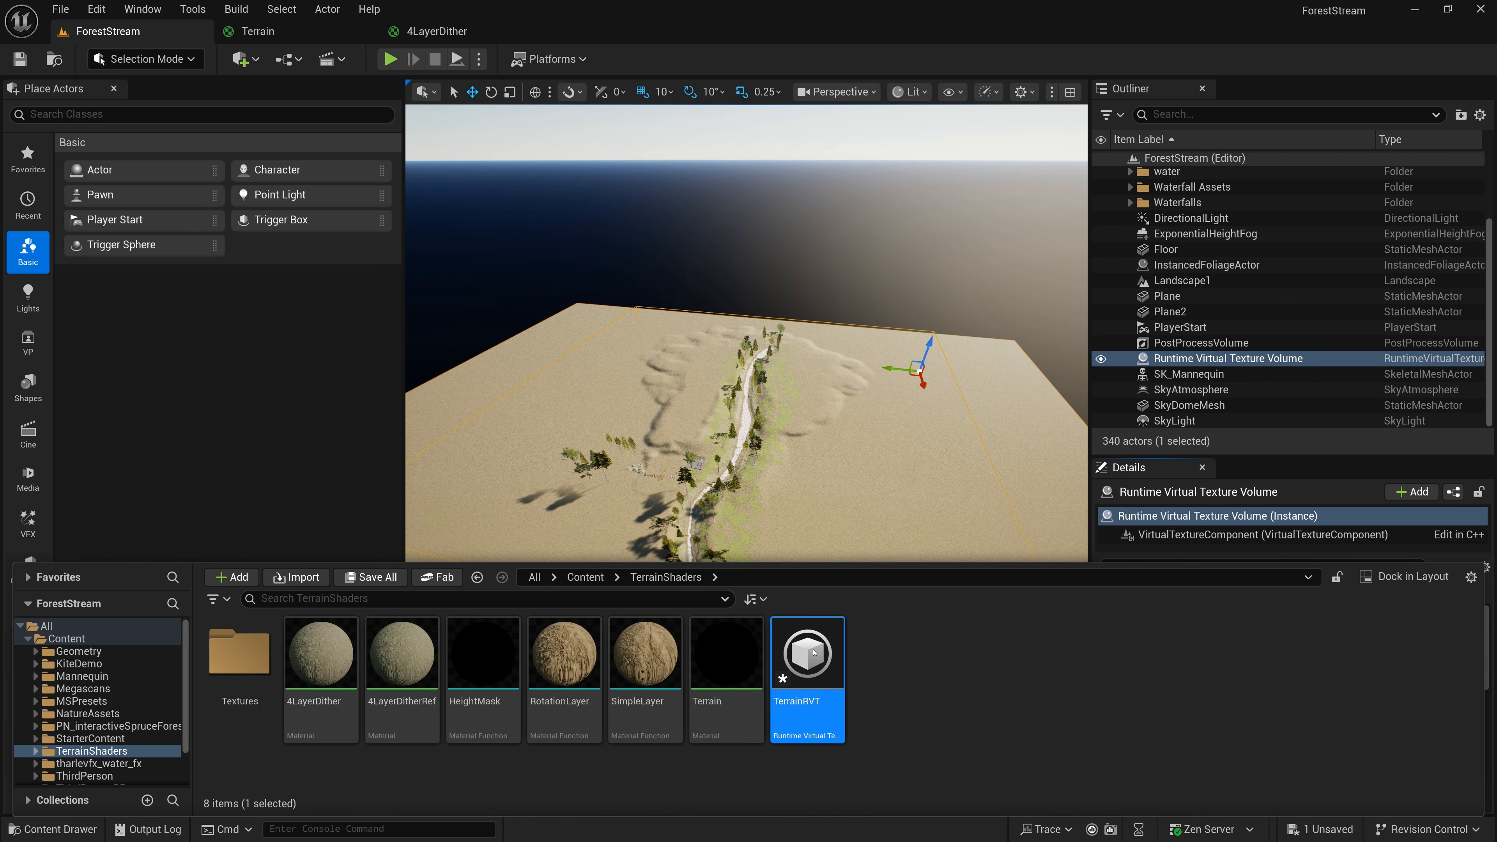
drag(751, 181, 776, 147)
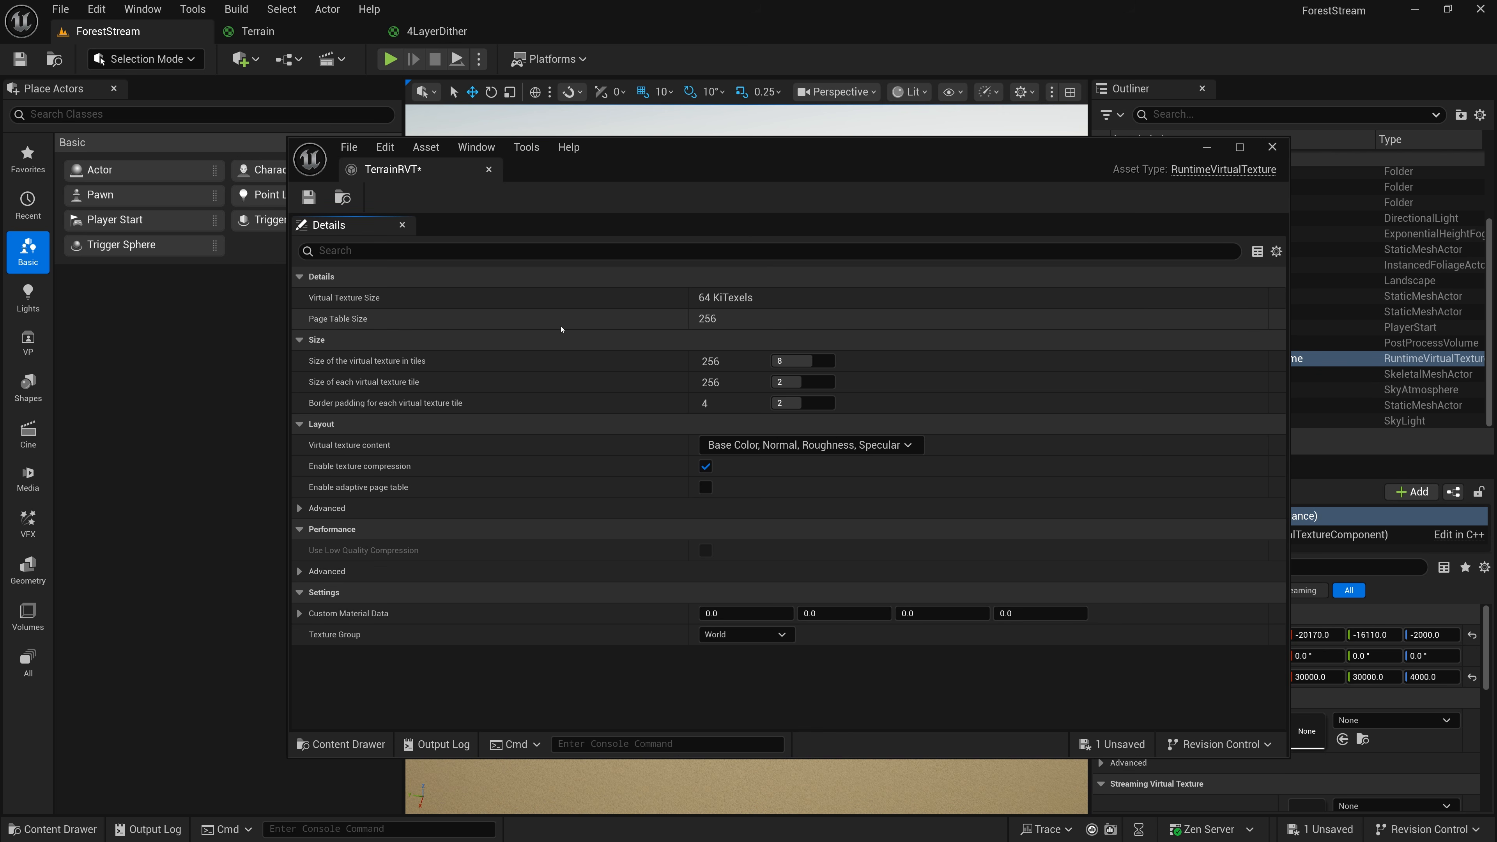
Keep TerrainRVT's virtual texture content at Base Color, Normal, Roughness, Specular, and save and close the asset
mouse_move(362, 368)
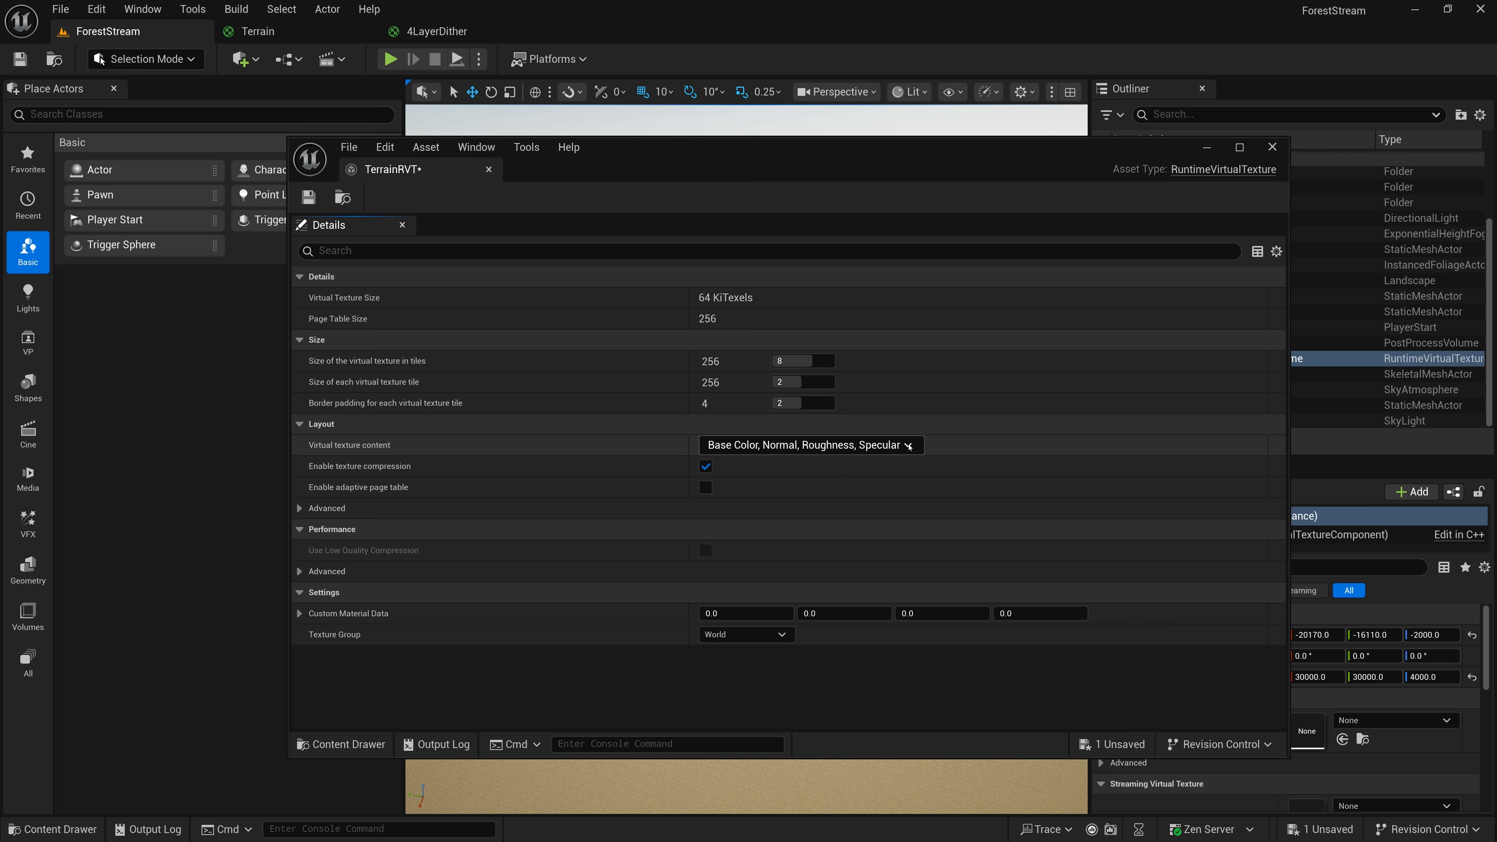
click(909, 447)
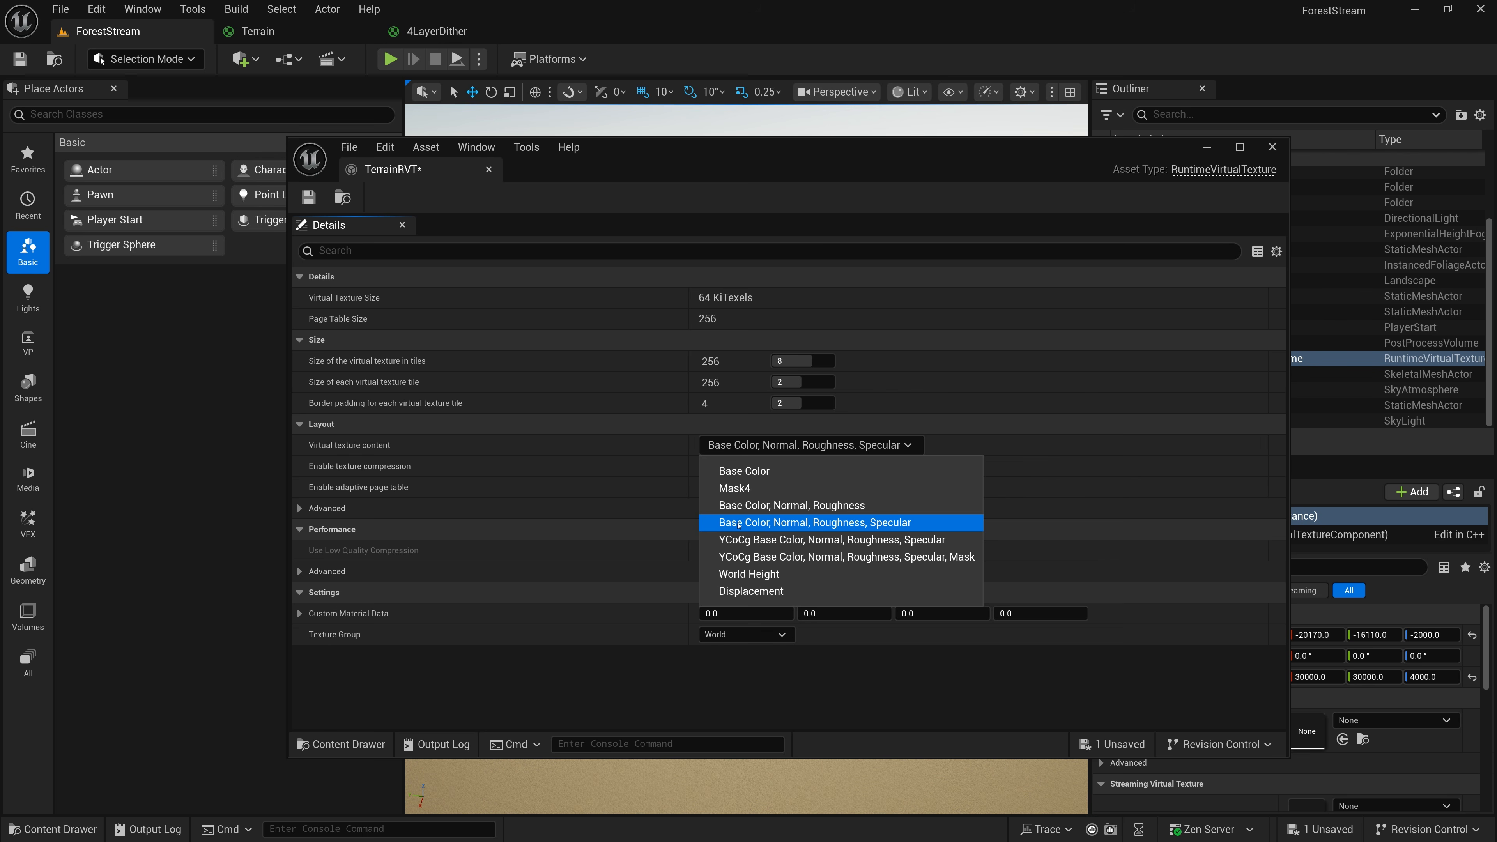
click(849, 524)
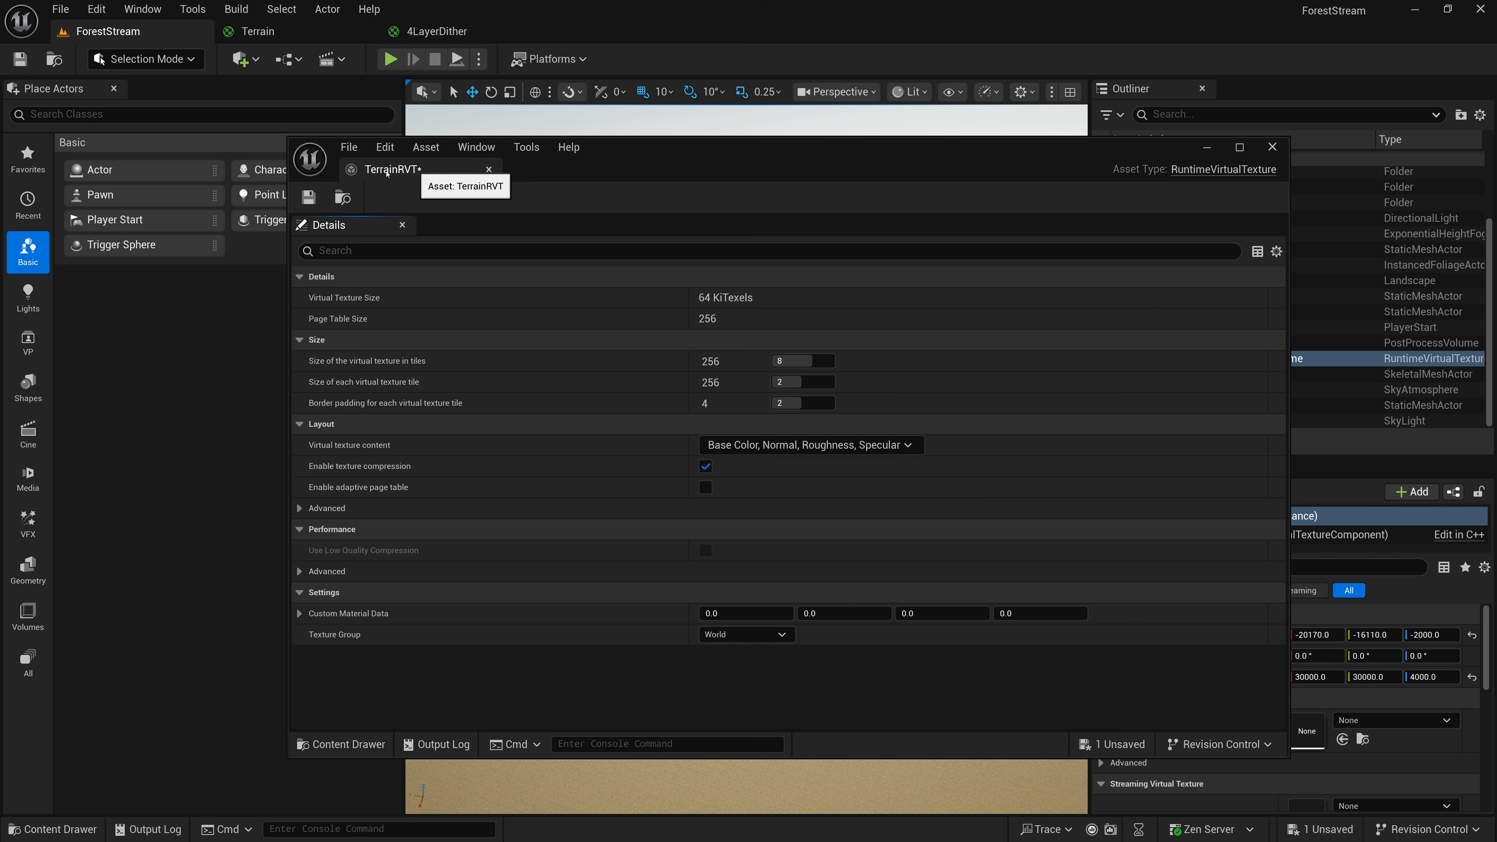
click(308, 198)
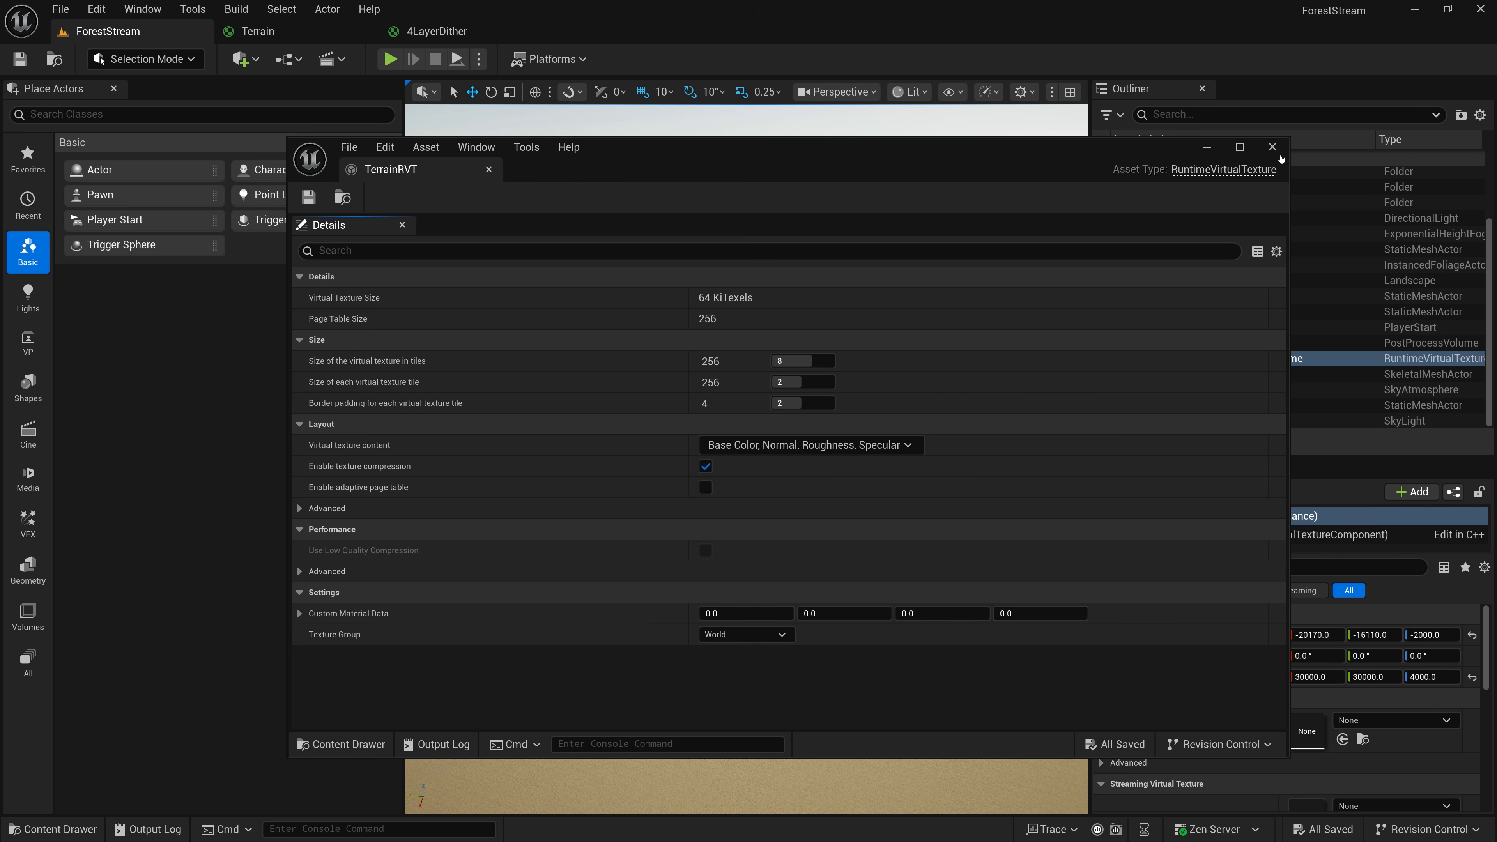
click(1272, 147)
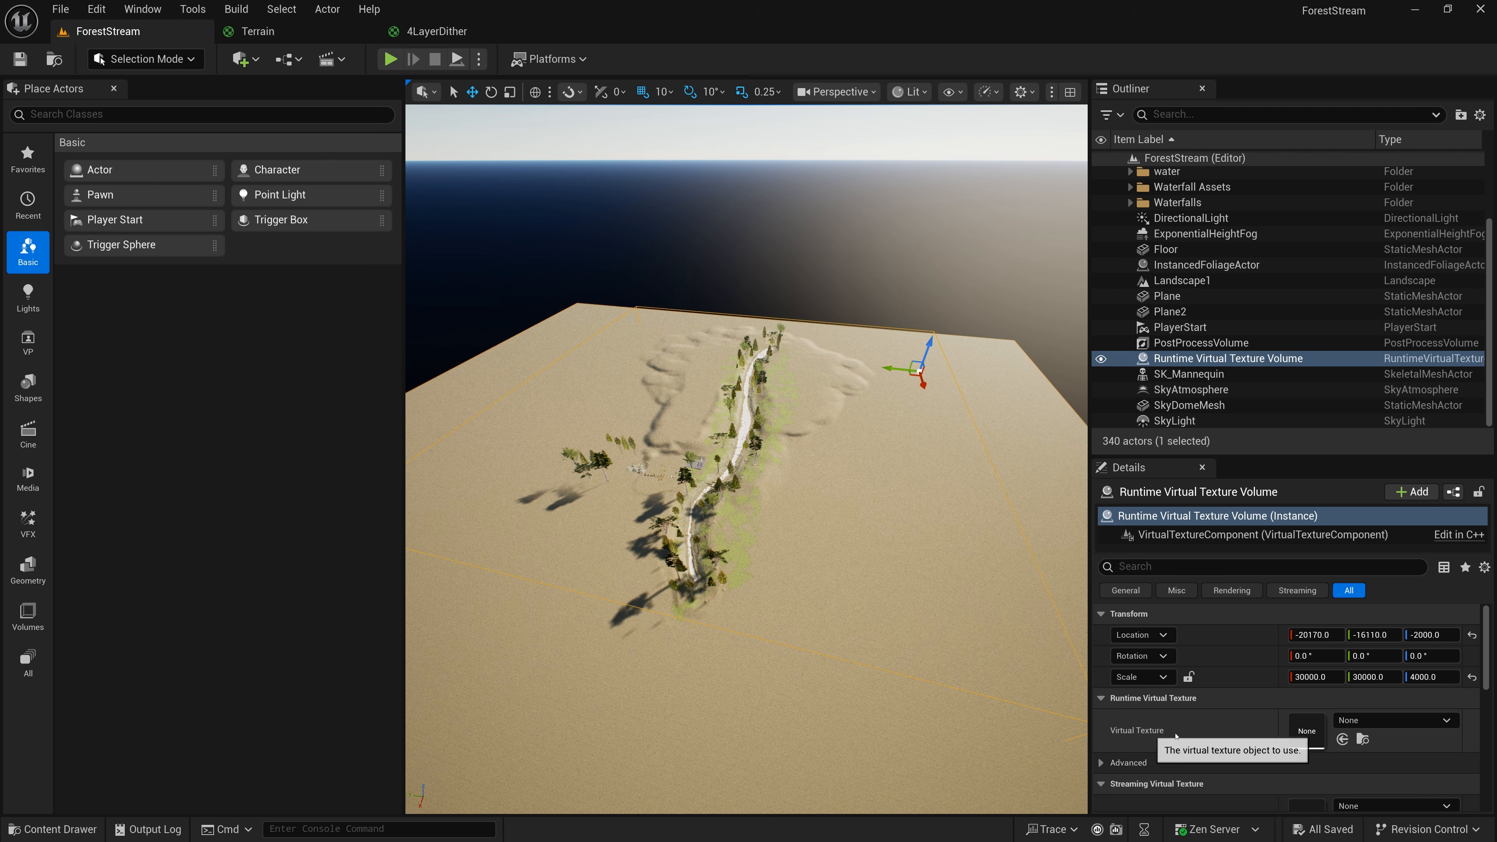
Assign TerrainRVT as the virtual texture of the Runtime Virtual Texture Volume
click(1344, 726)
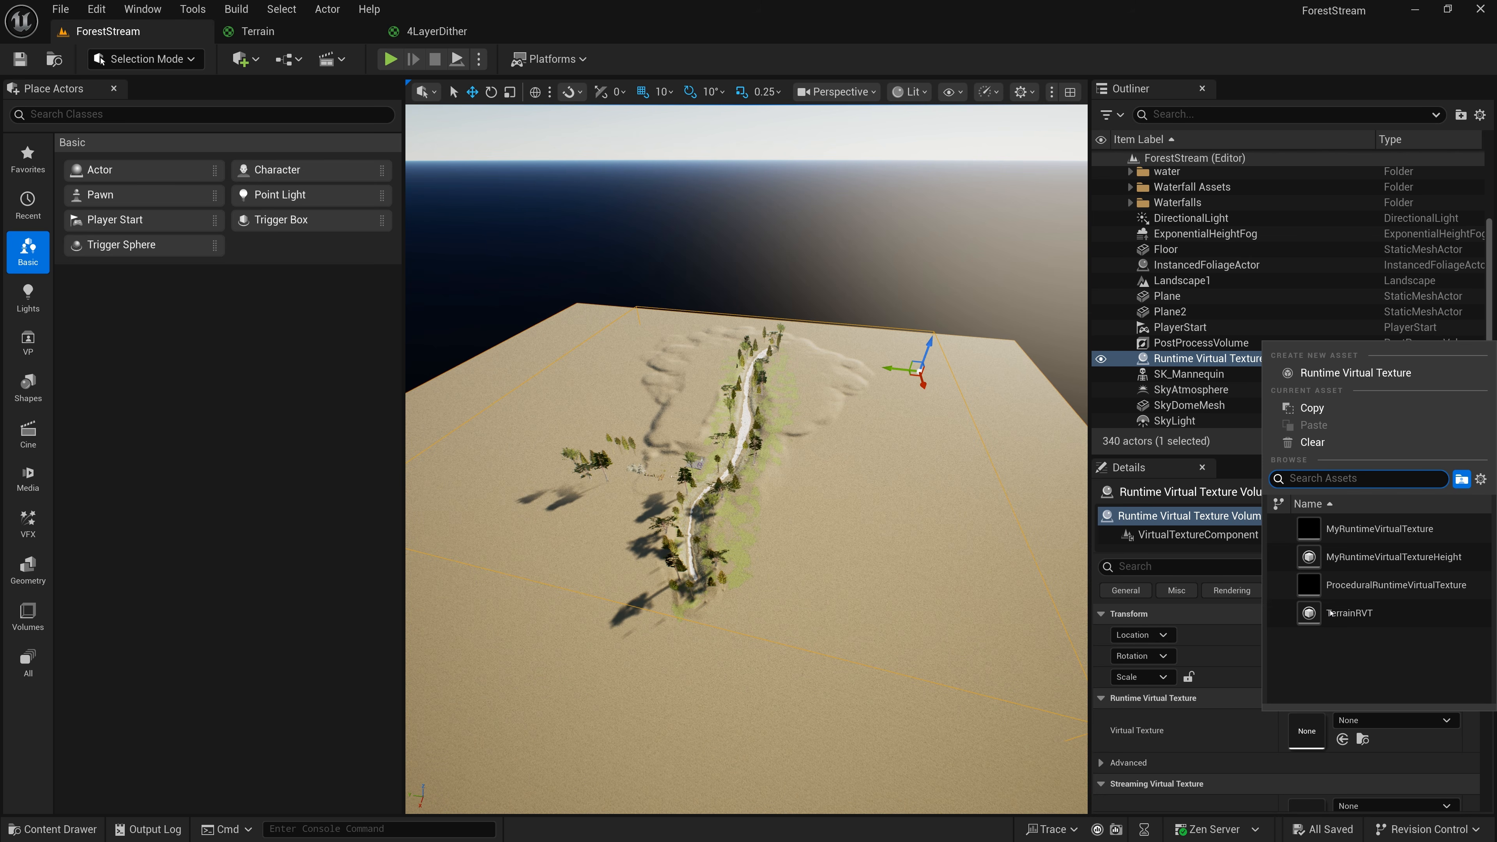
click(1353, 614)
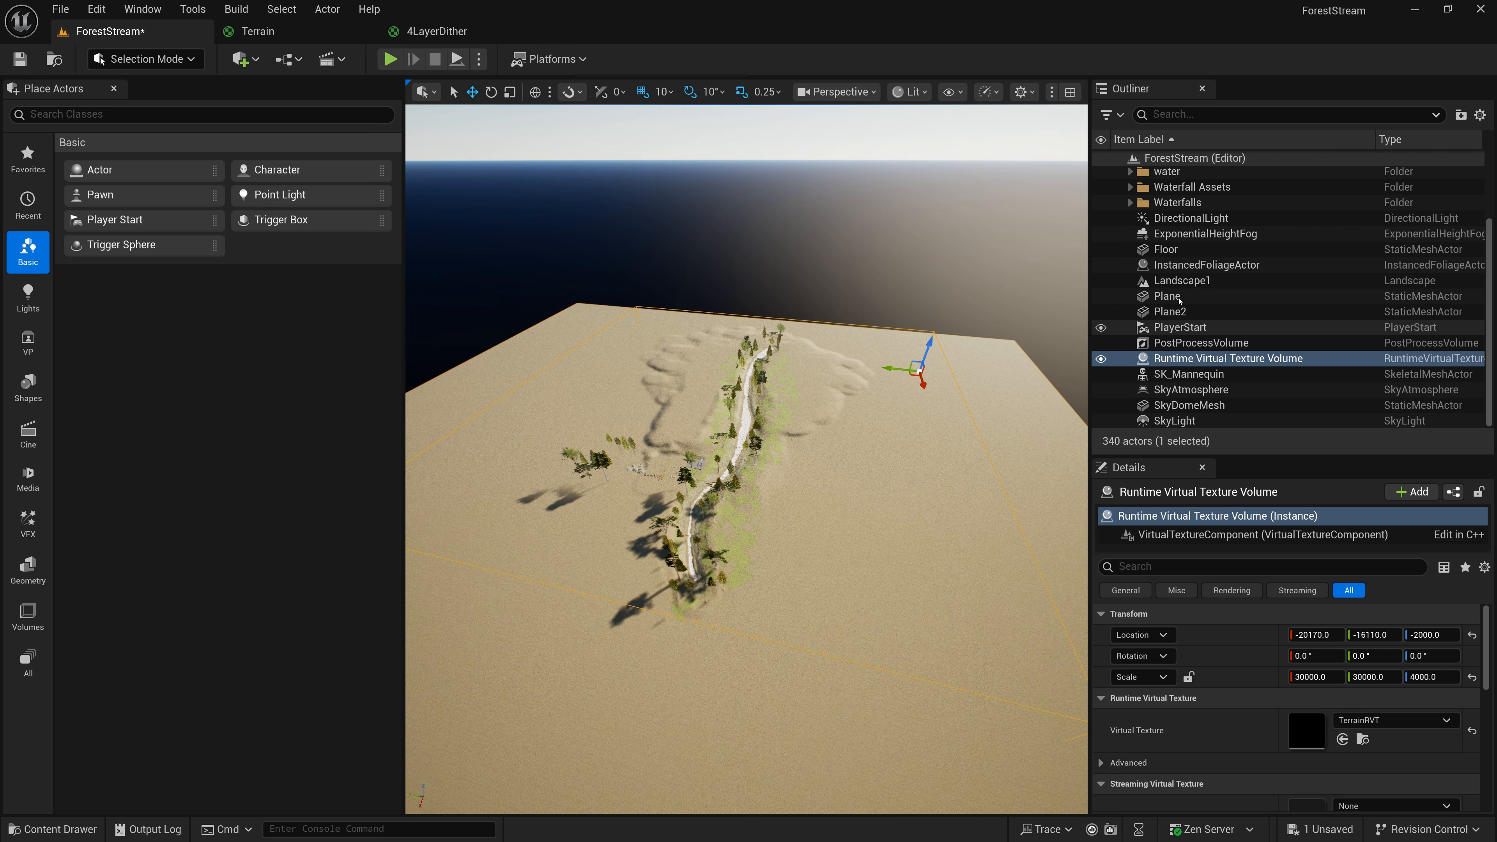
Add TerrainRVT to Landscape1's Draw in Virtual Textures array and reselect the Runtime Virtual Texture Volume
click(1182, 281)
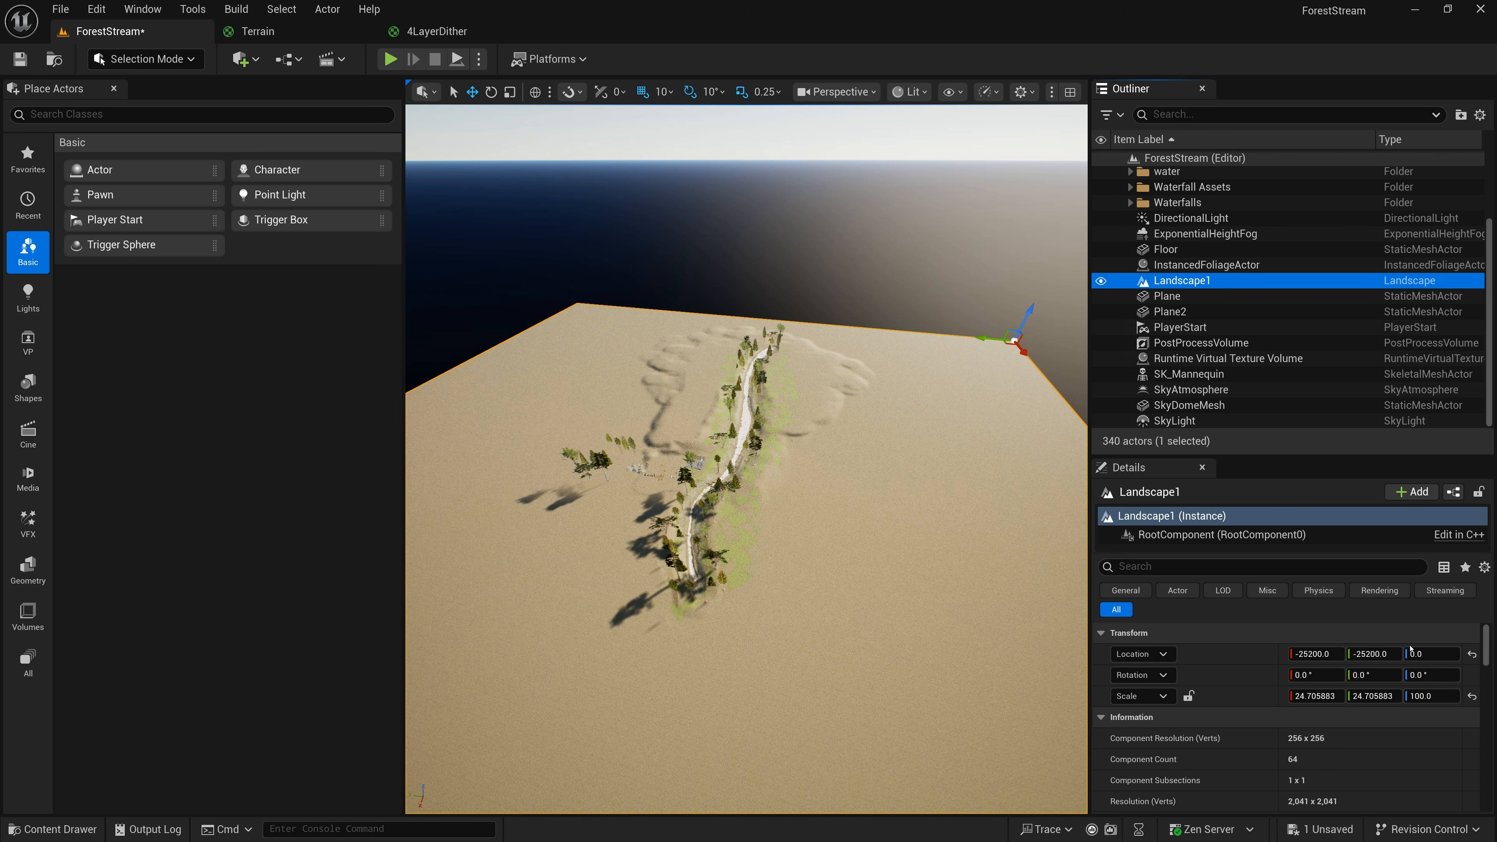
drag(1485, 621, 1489, 656)
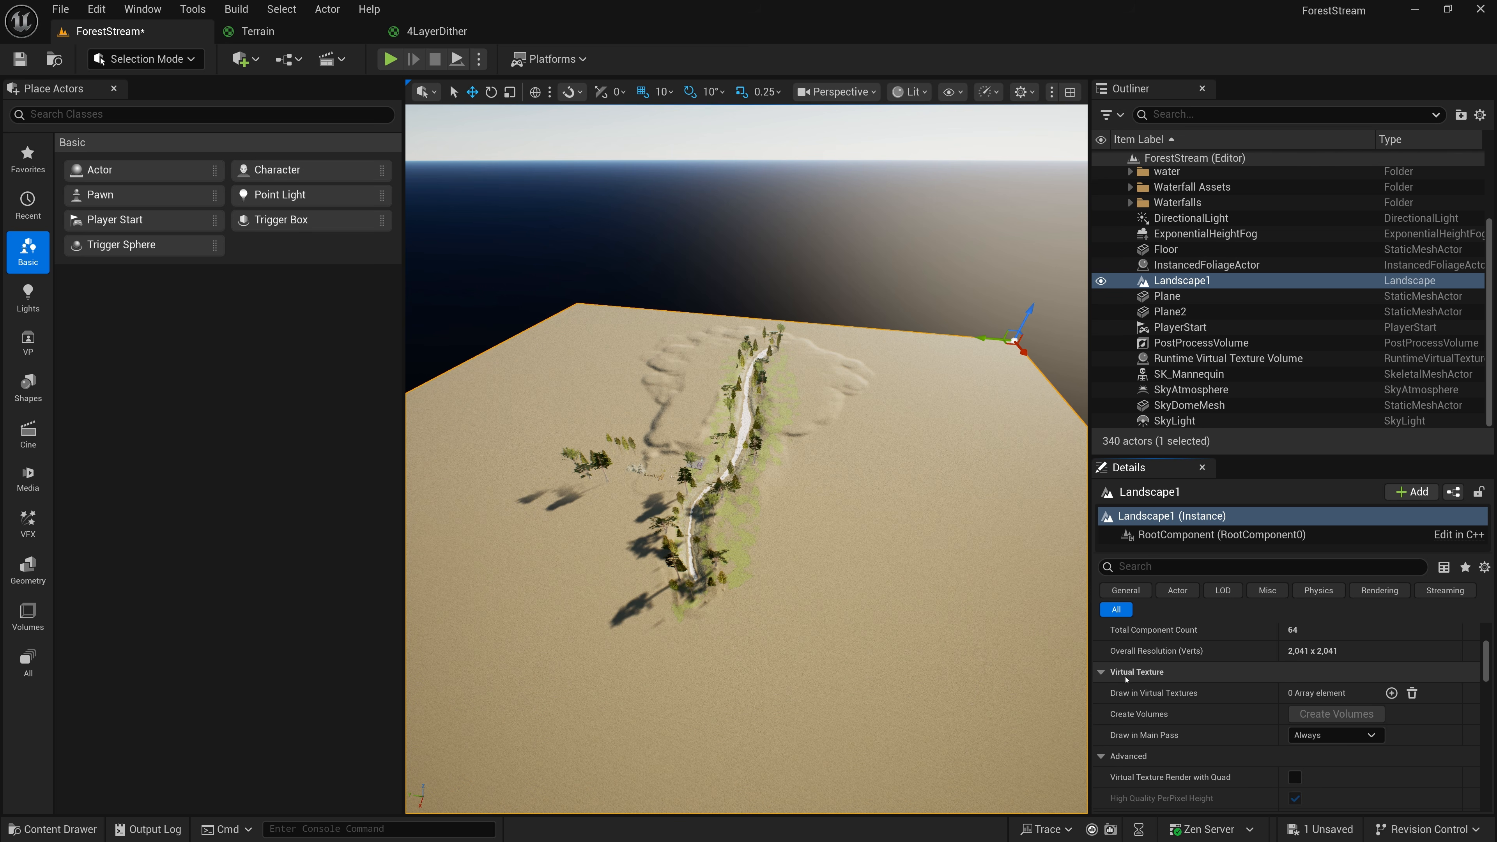
mouse_move(1118, 701)
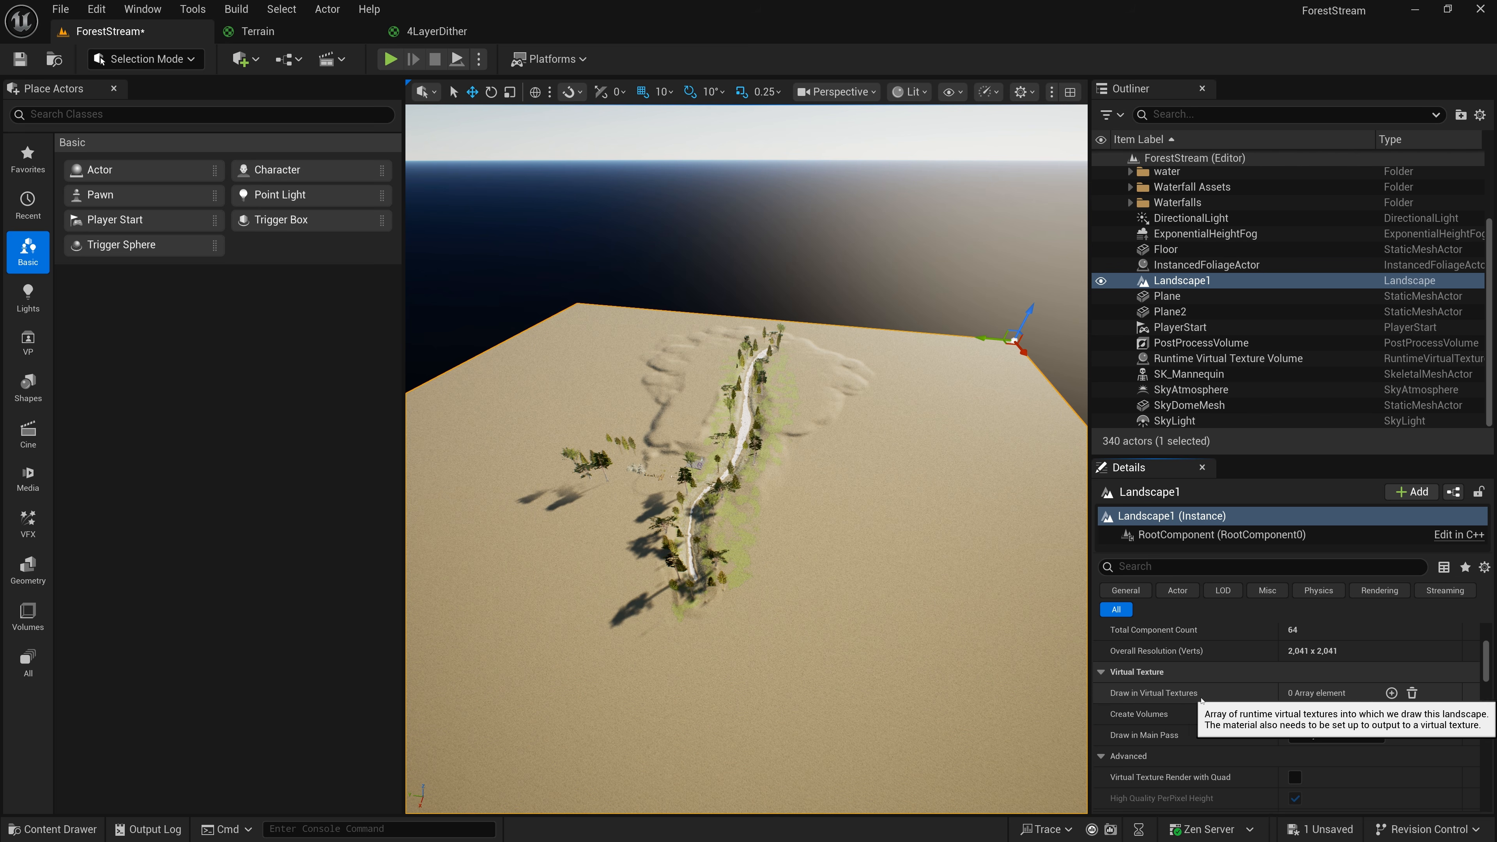
click(1392, 693)
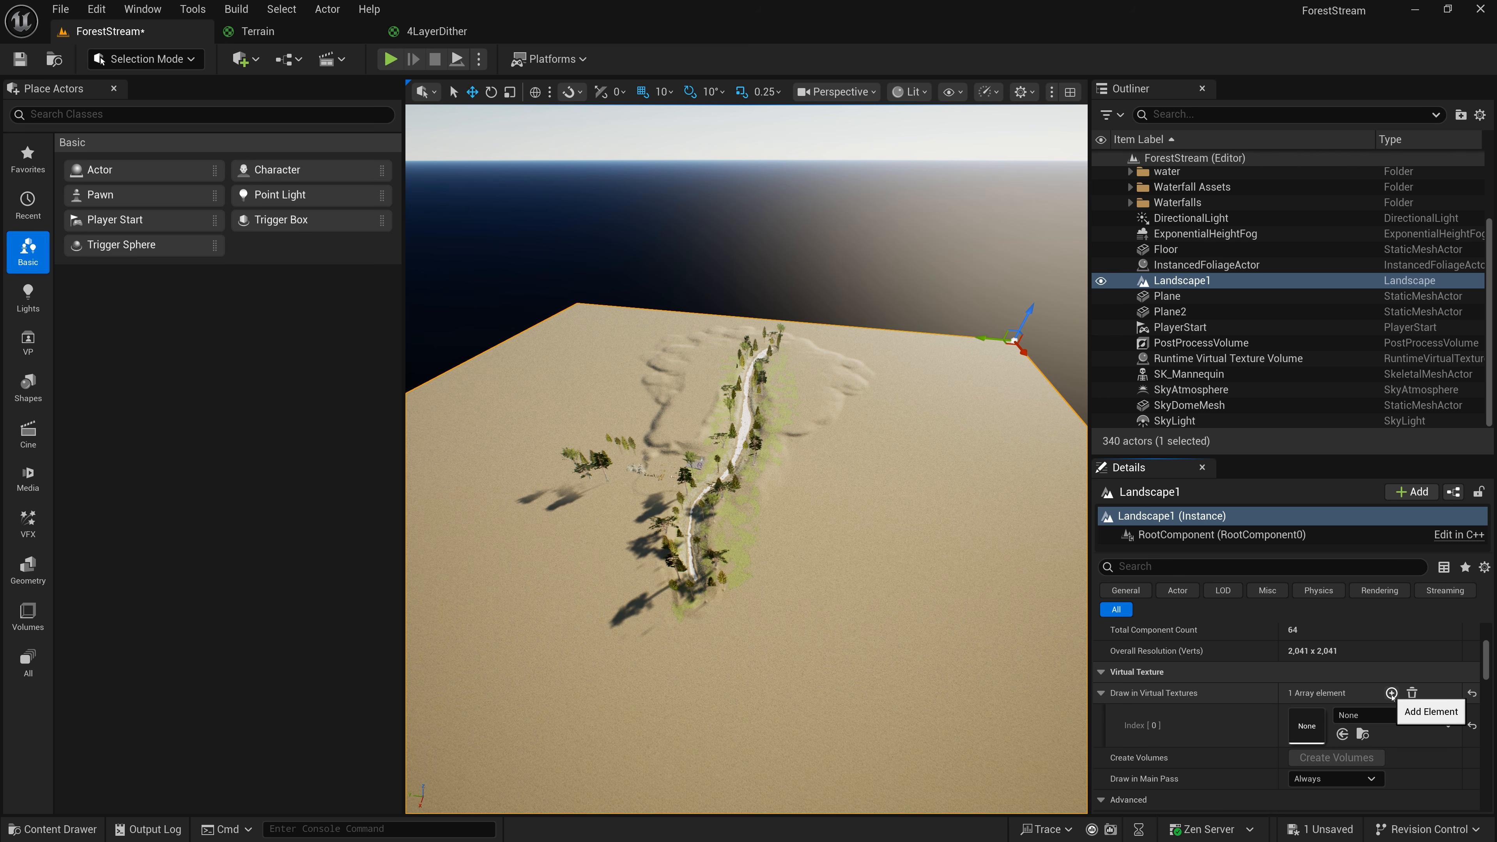
click(1379, 715)
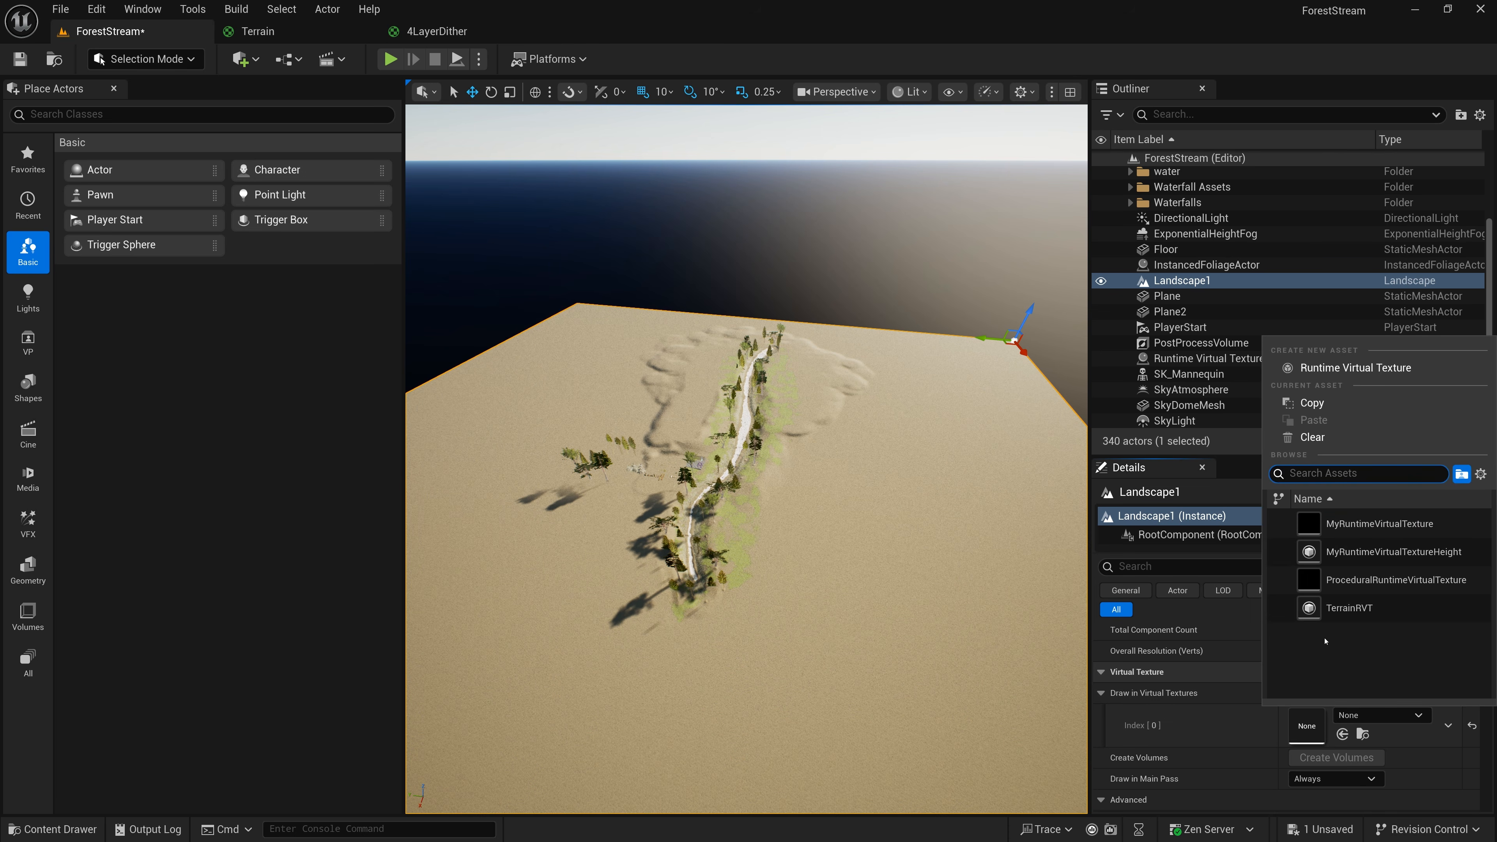
click(1345, 609)
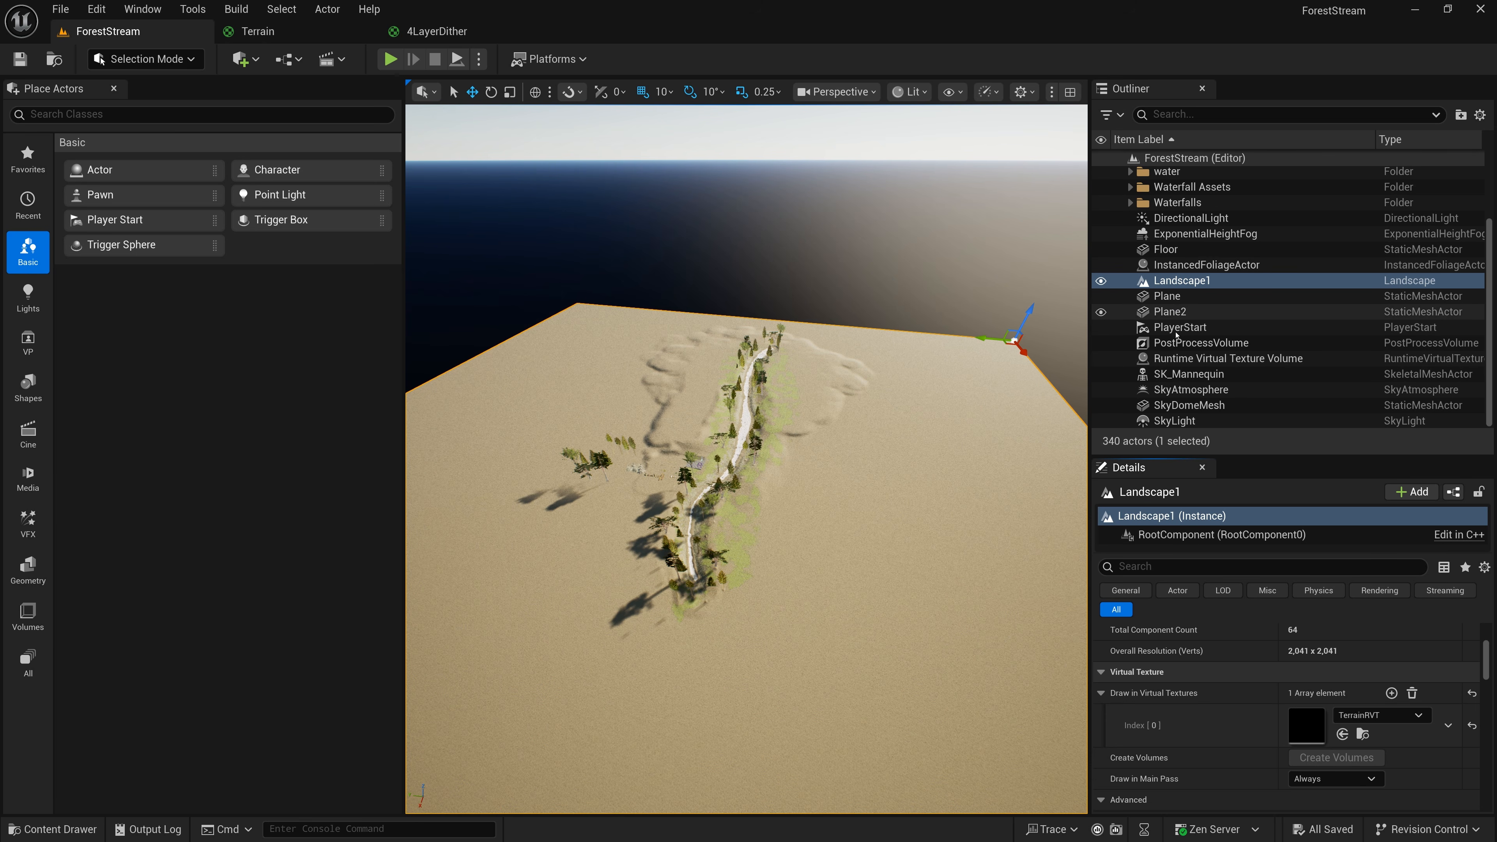
click(1173, 358)
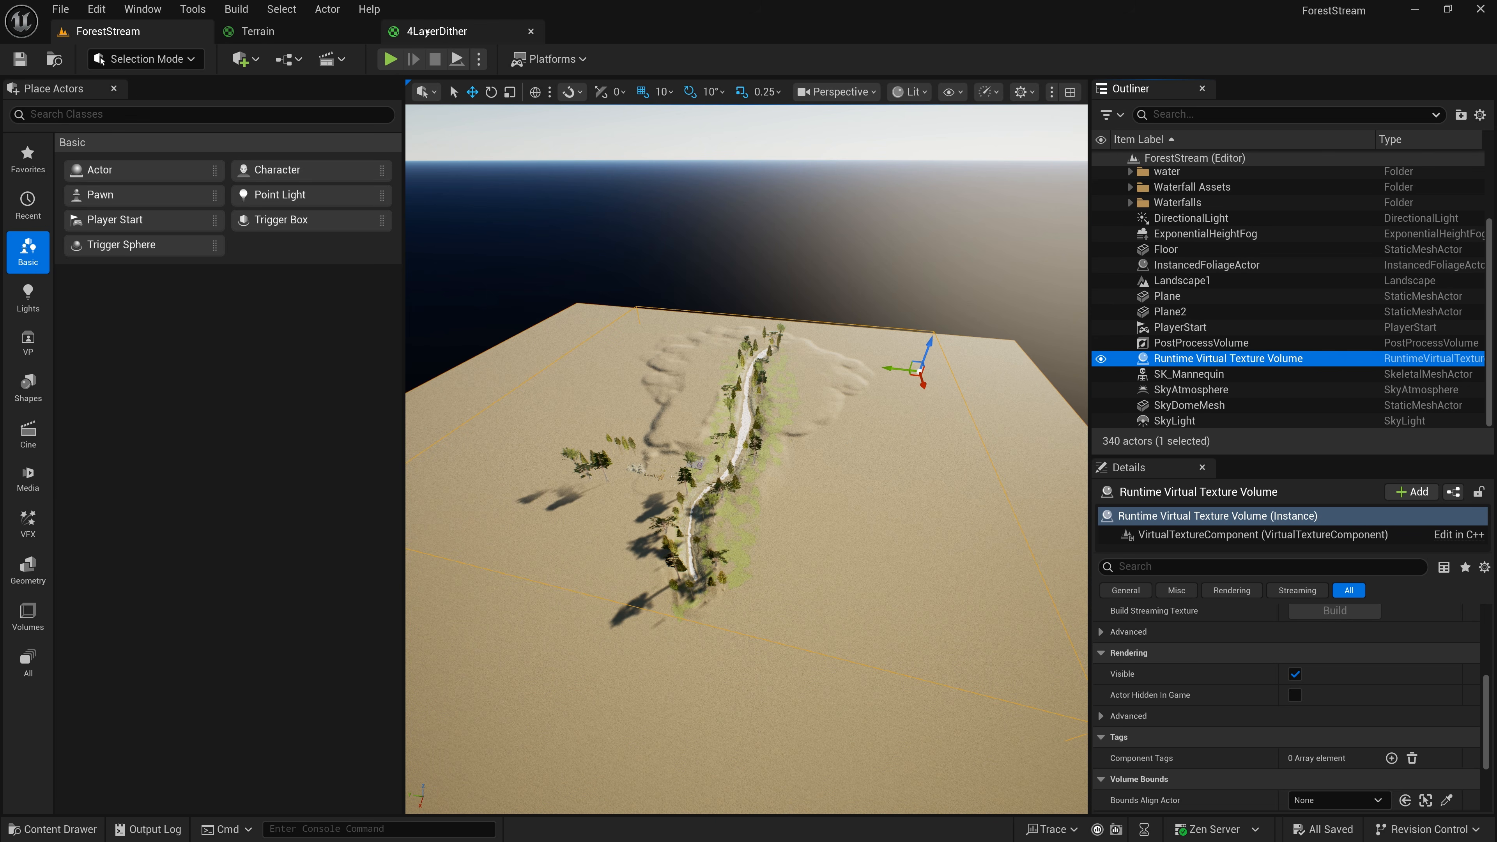
In the 4LayerDither material graph, move the main output node further from the Lerp nodes and add a Runtime Virtual Texture Output node
click(512, 31)
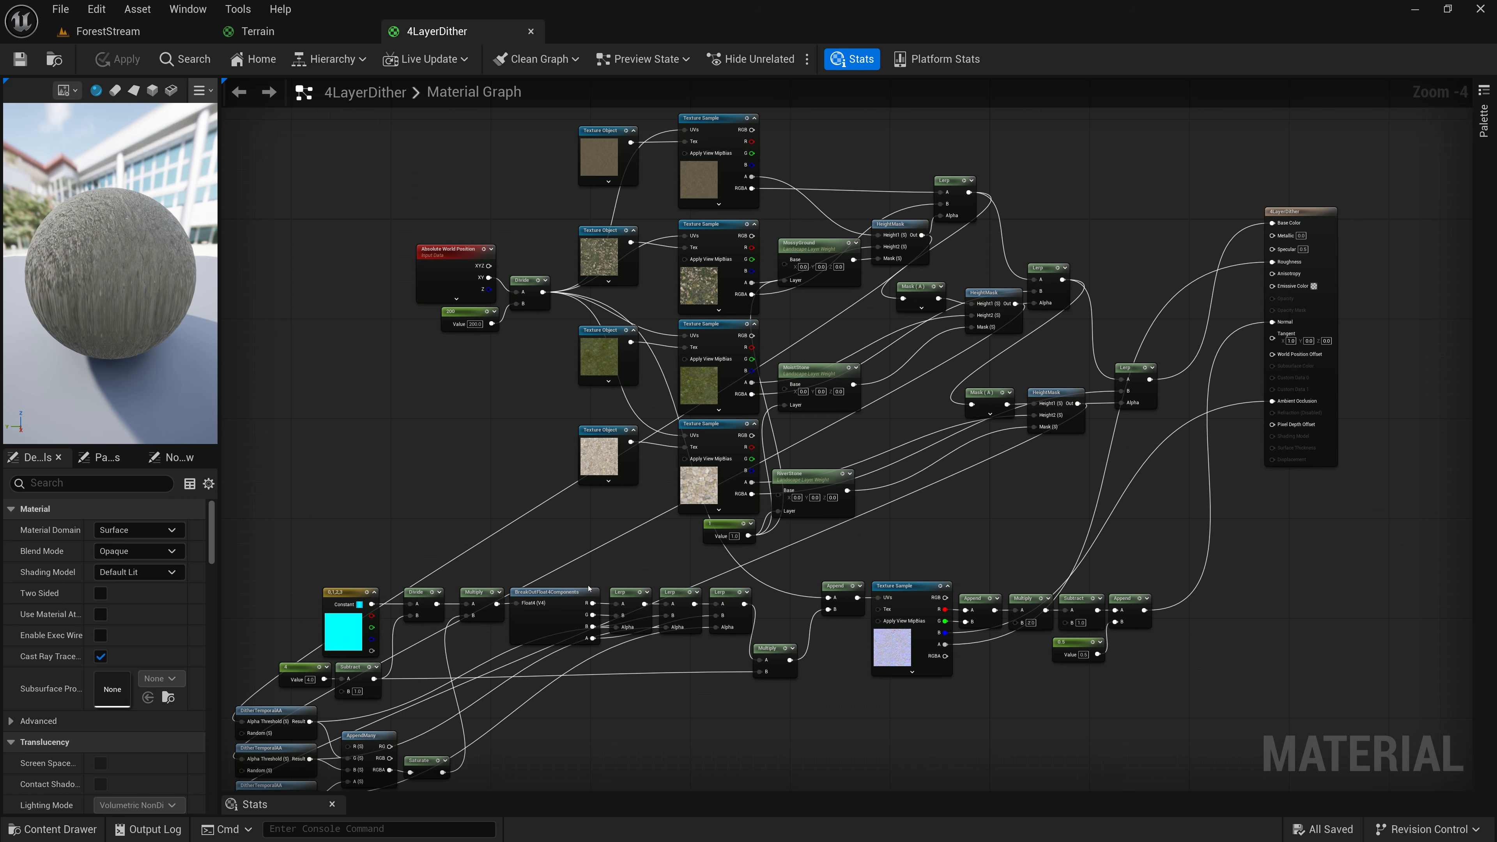
right_drag(1224, 295, 798, 427)
scroll(818, 417, up, 4)
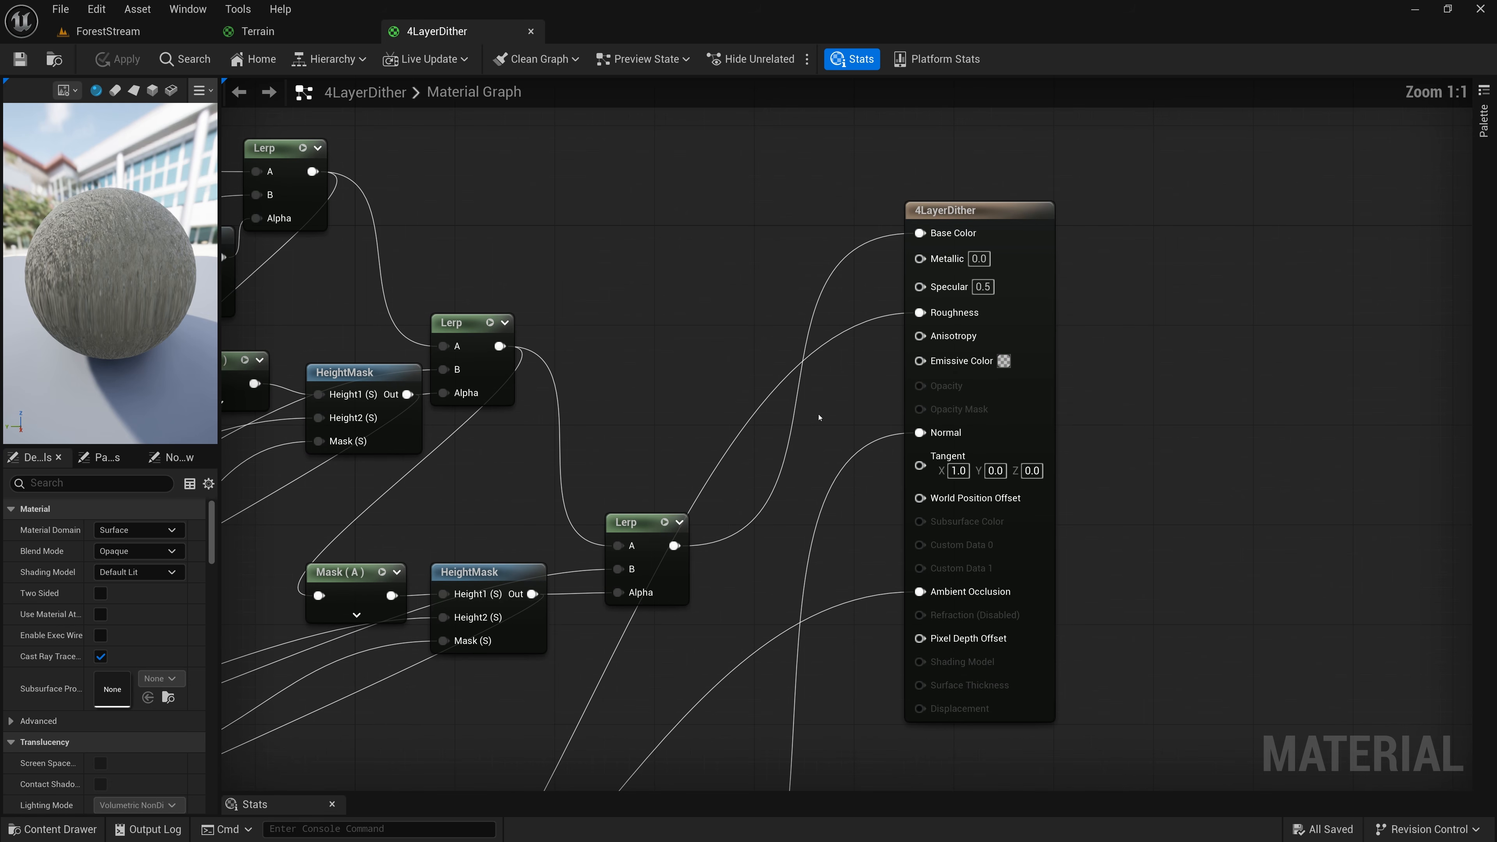
drag(987, 209, 1192, 202)
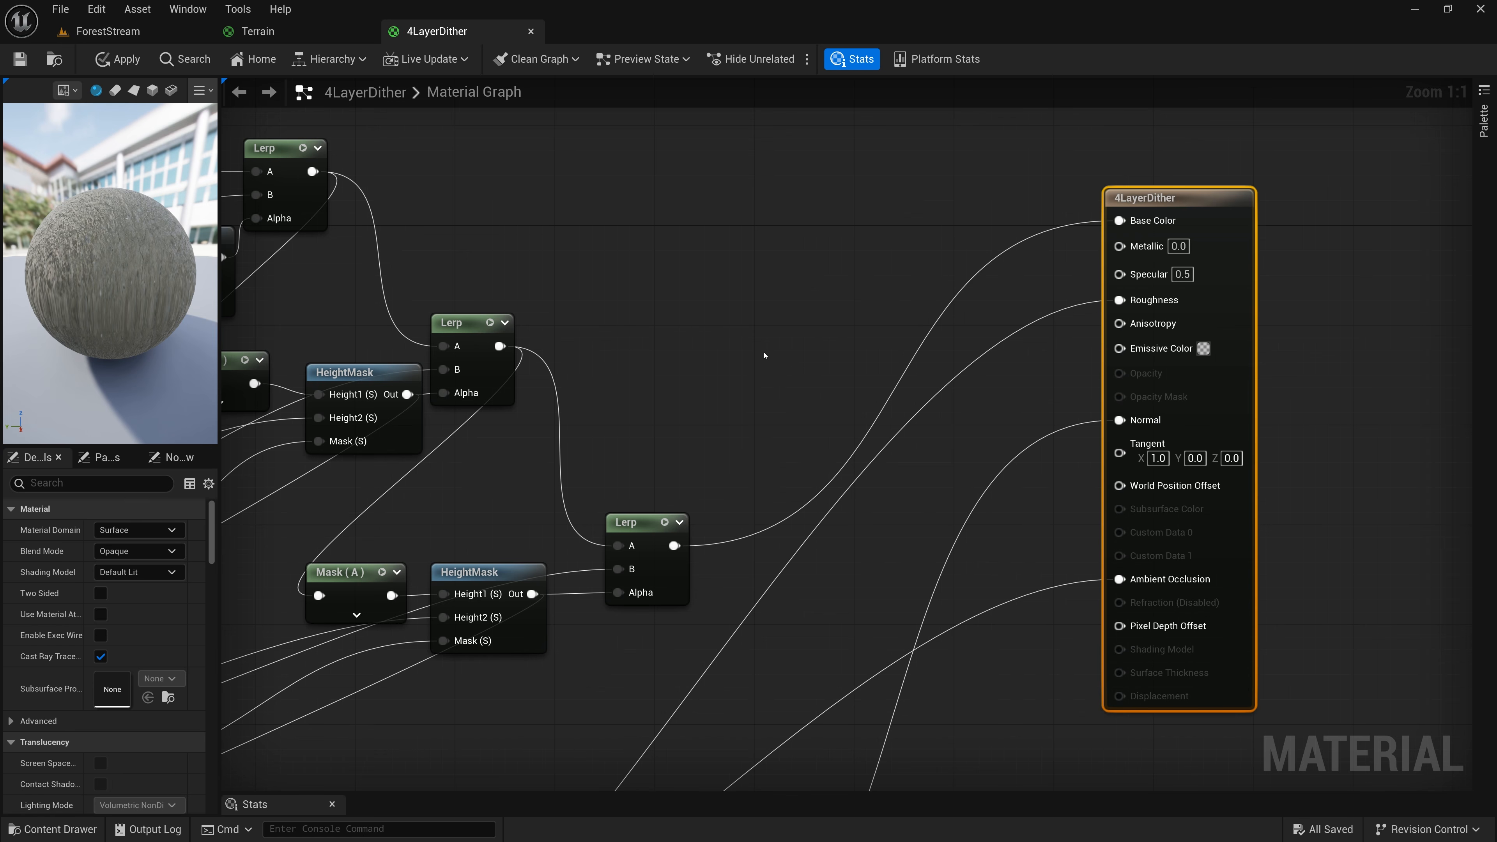
right_click(776, 288)
text(runt)
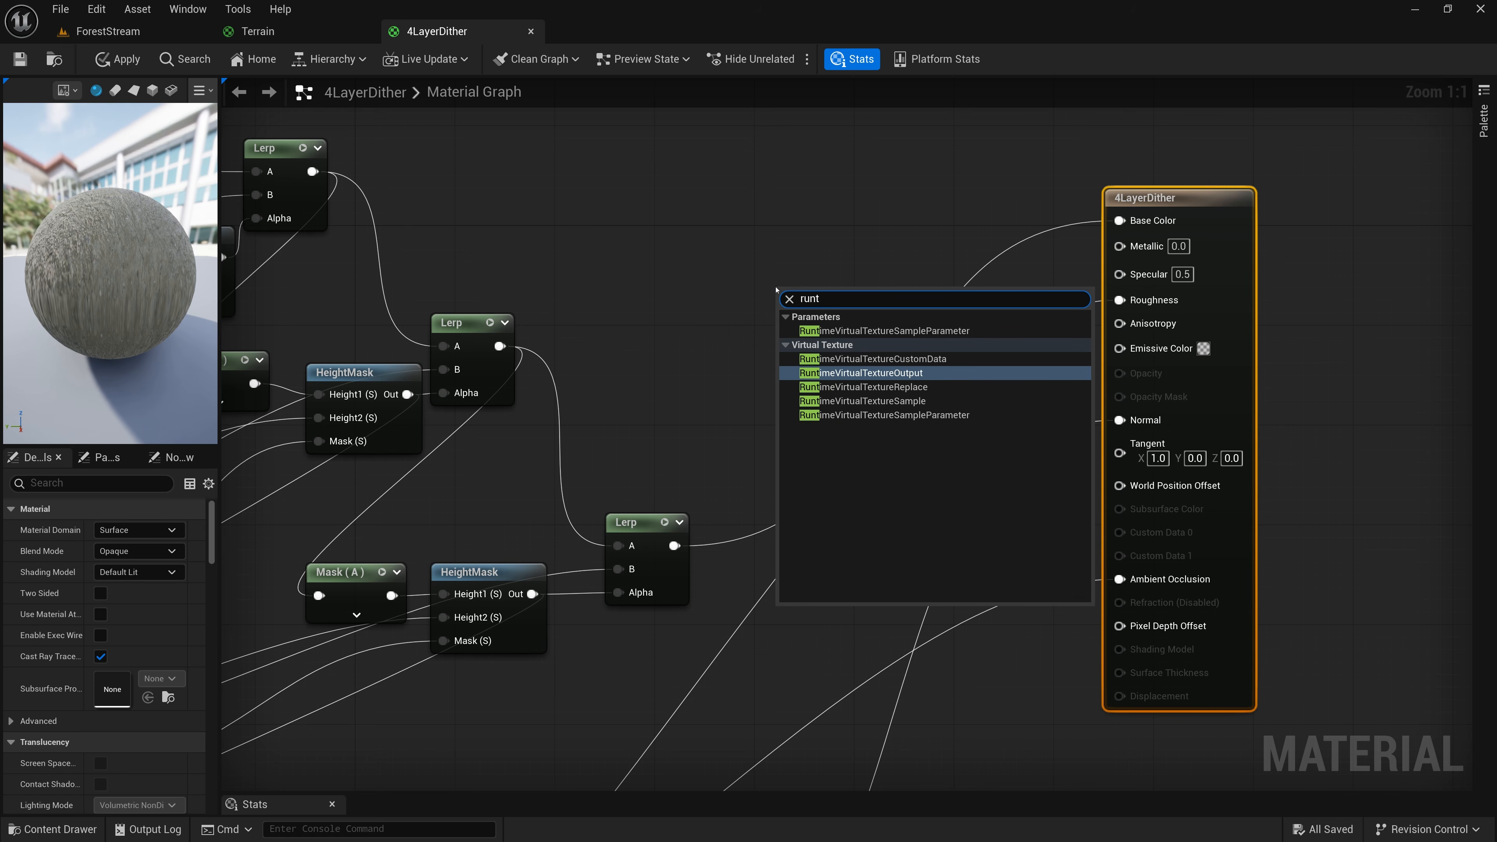
click(863, 373)
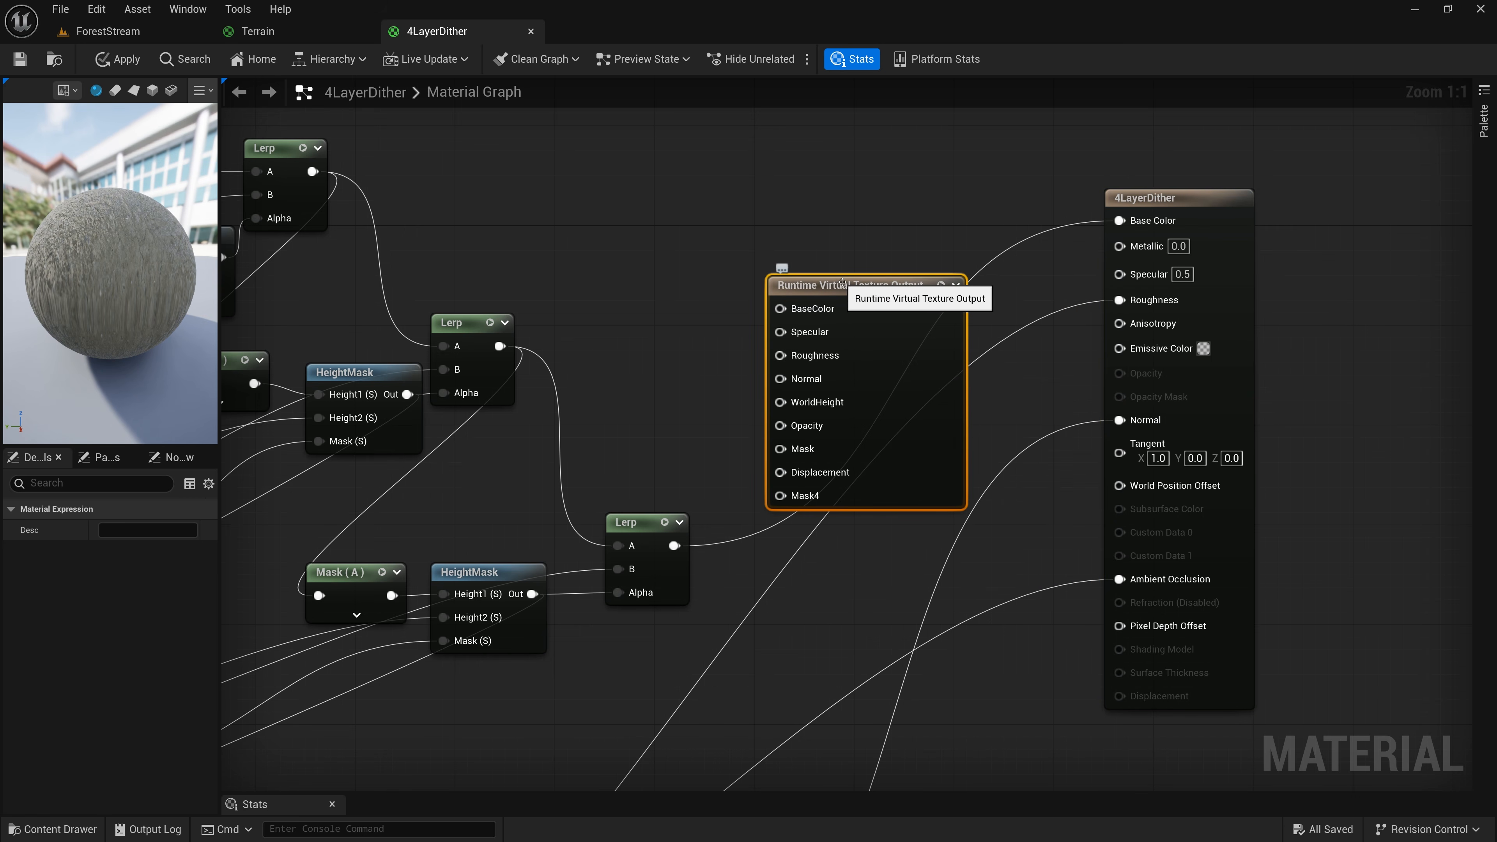
Place the Runtime Virtual Texture Output node directly below the main 4LayerDither output node, aligned with its inputs
drag(845, 285, 808, 210)
click(1170, 199)
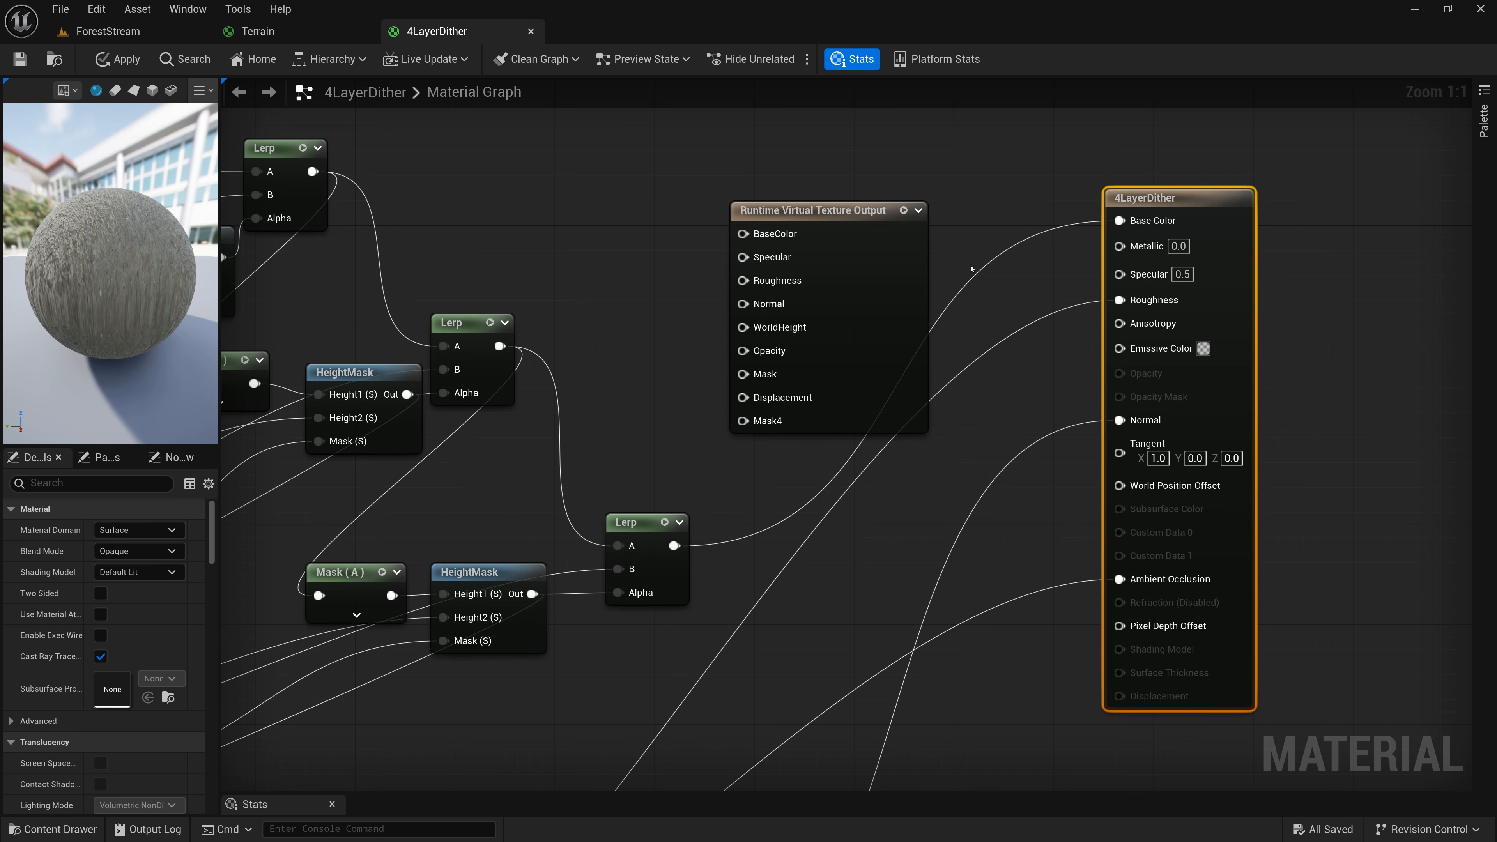
drag(833, 226, 901, 417)
right_drag(900, 417, 685, 252)
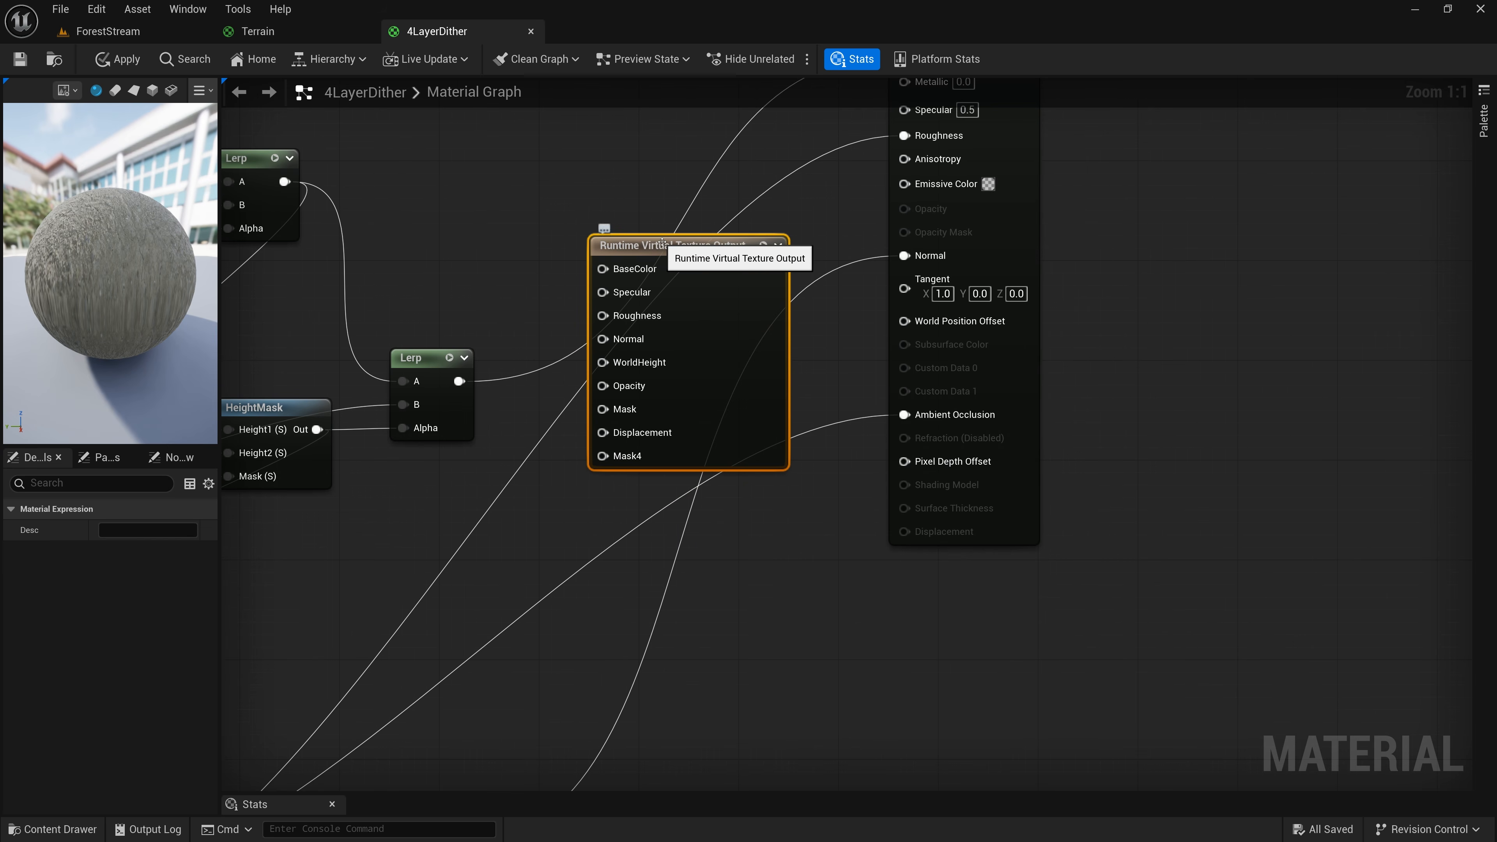
drag(700, 310, 847, 500)
drag(812, 429, 961, 567)
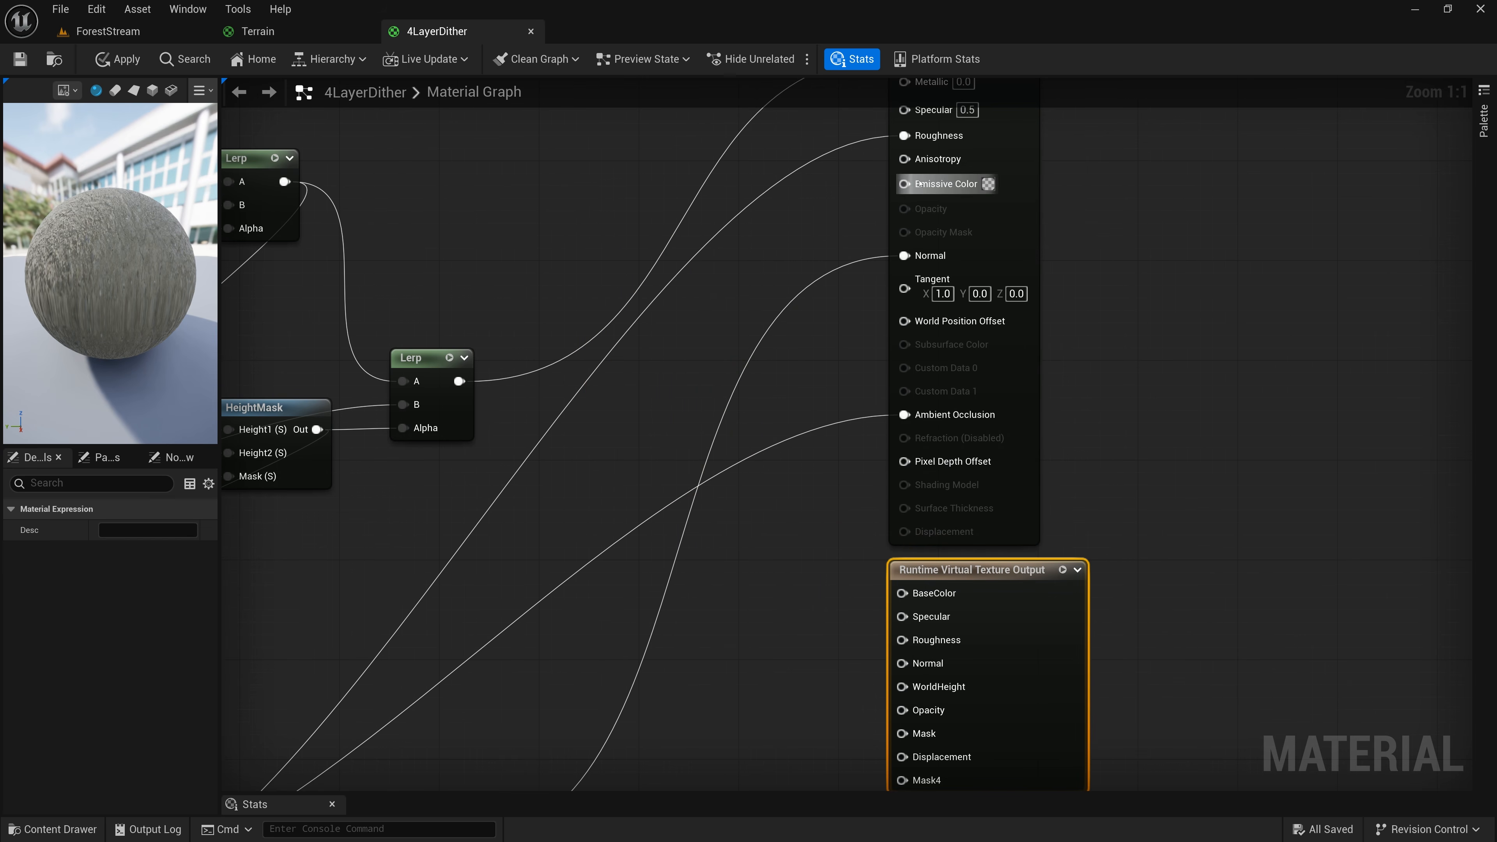
mouse_move(799, 229)
right_down()
mouse_move(812, 345)
mouse_move(776, 224)
right_up()
mouse_move(991, 434)
mouse_down()
mouse_move(953, 447)
mouse_move(987, 435)
mouse_up()
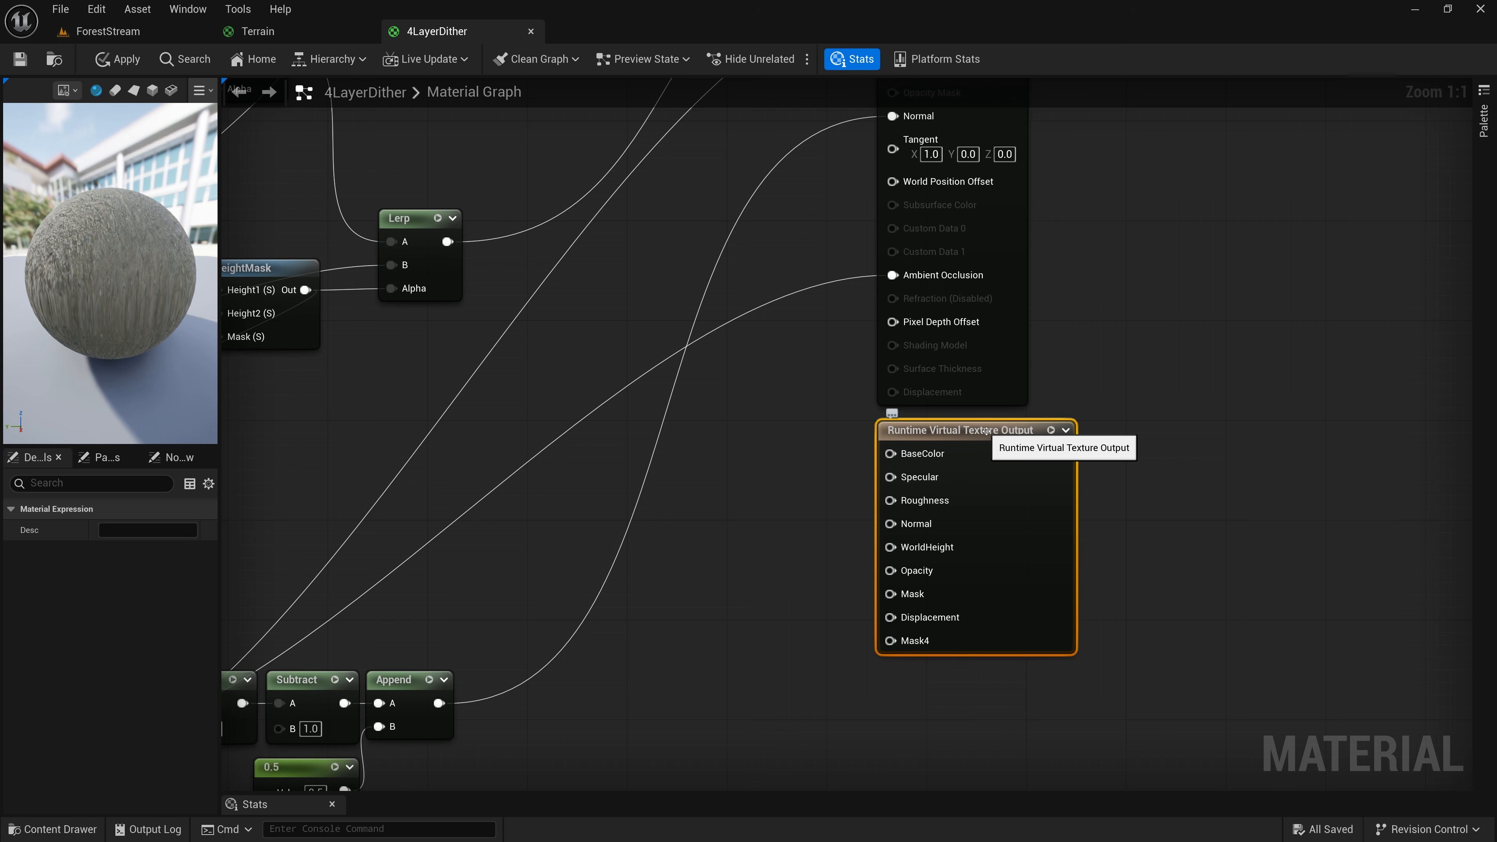
Connect the final Lerp to BaseColor, the normal texture sample's A to Roughness, and the last Append to Normal on the Runtime Virtual Texture Output
scroll(803, 472, down, 5)
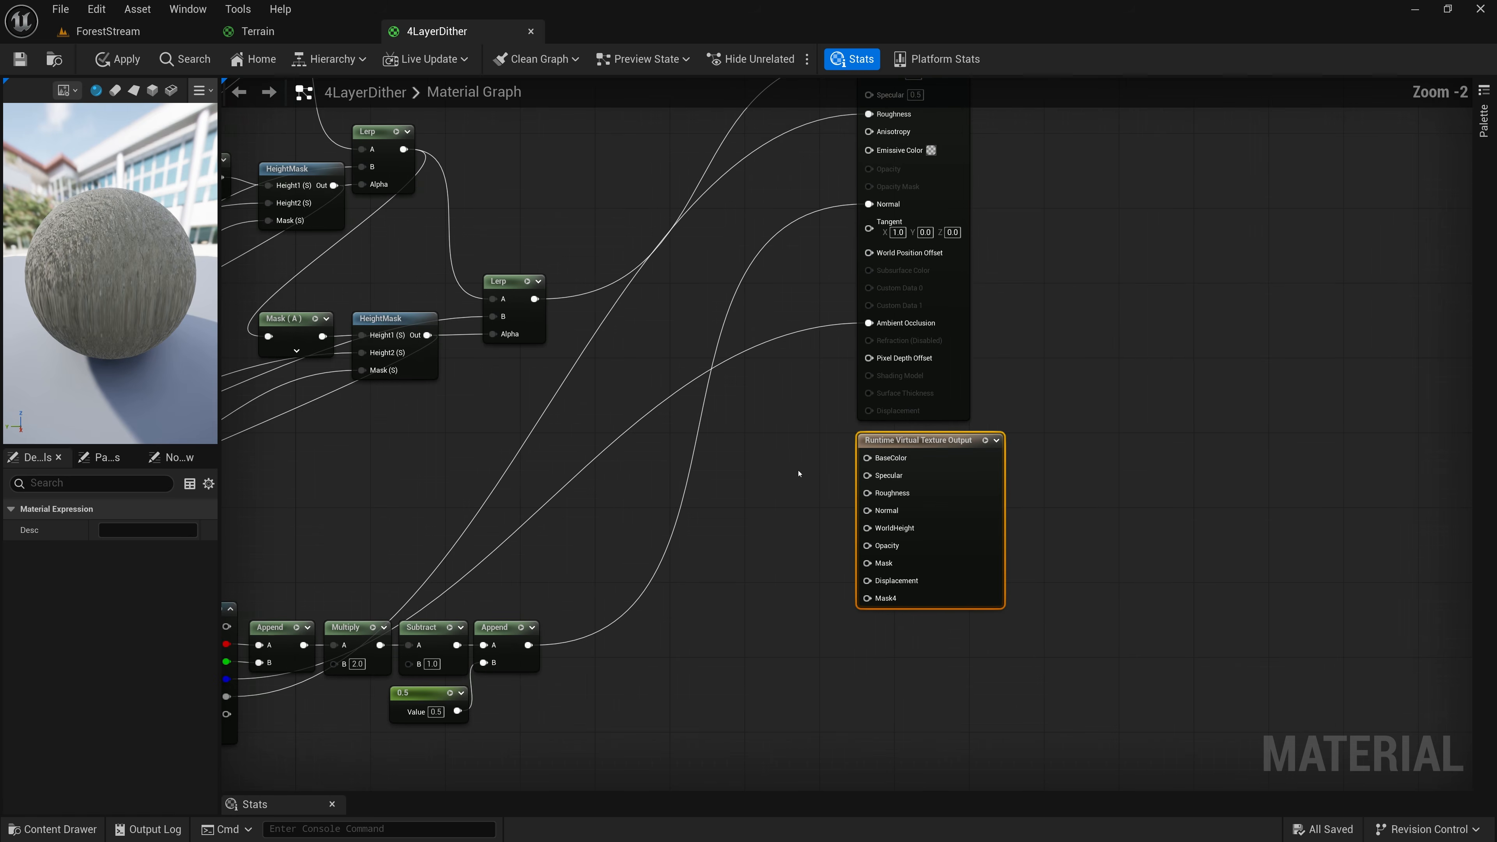
right_drag(796, 472, 839, 524)
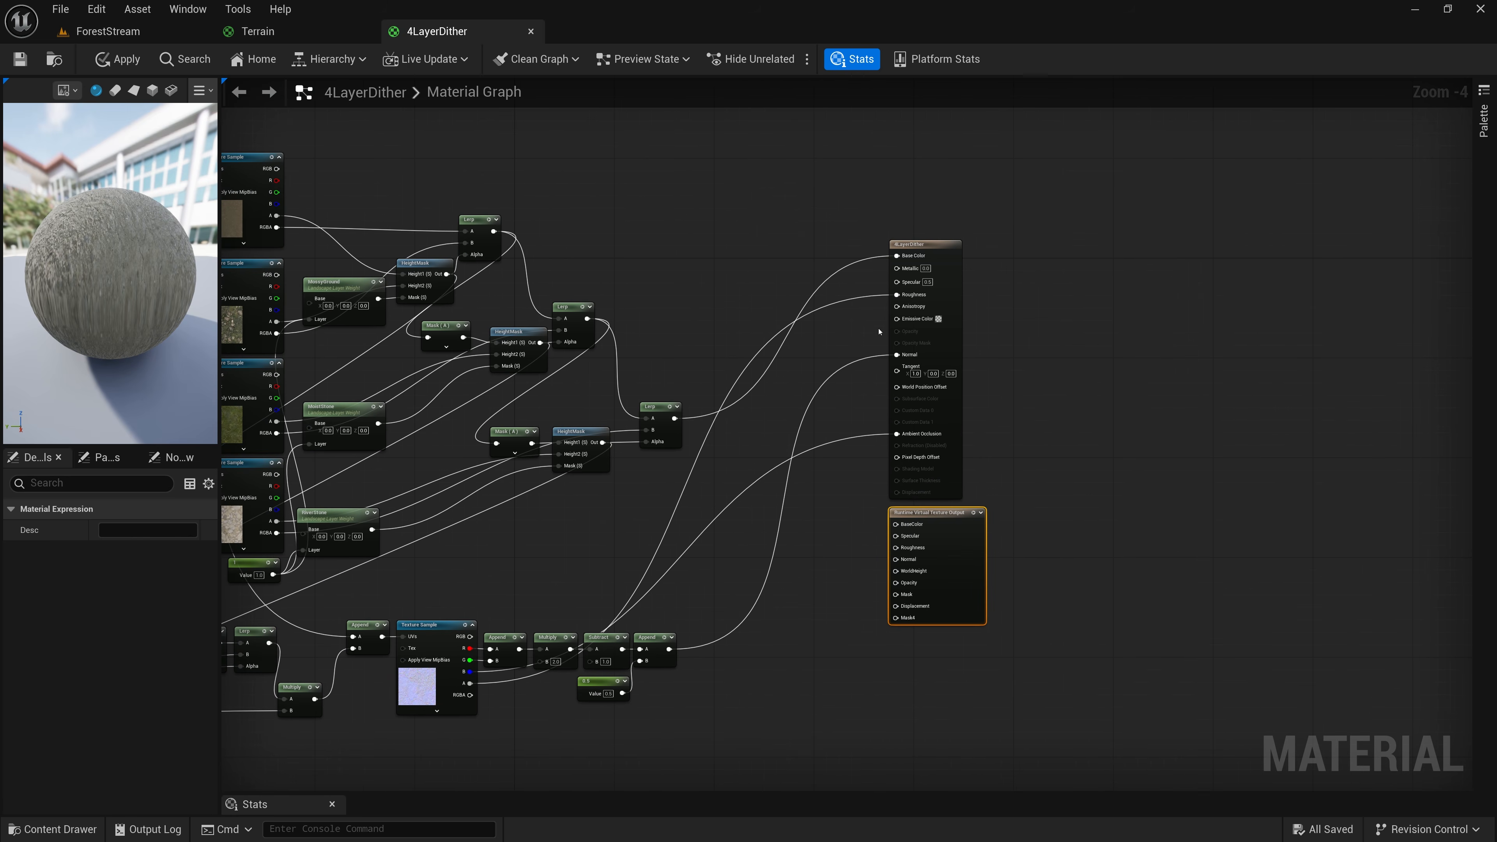
click(915, 252)
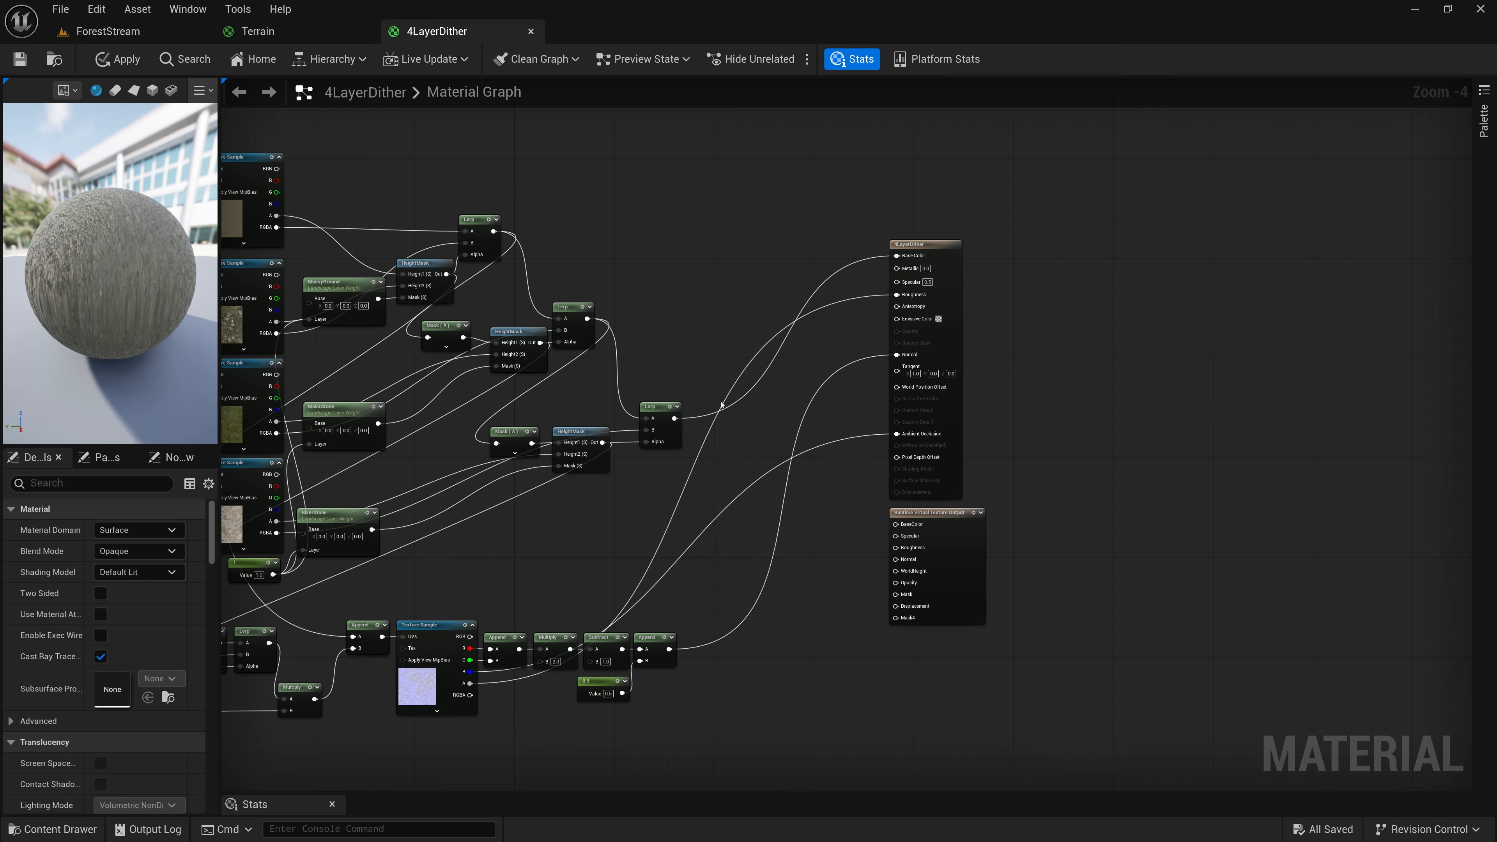
drag(674, 418, 902, 524)
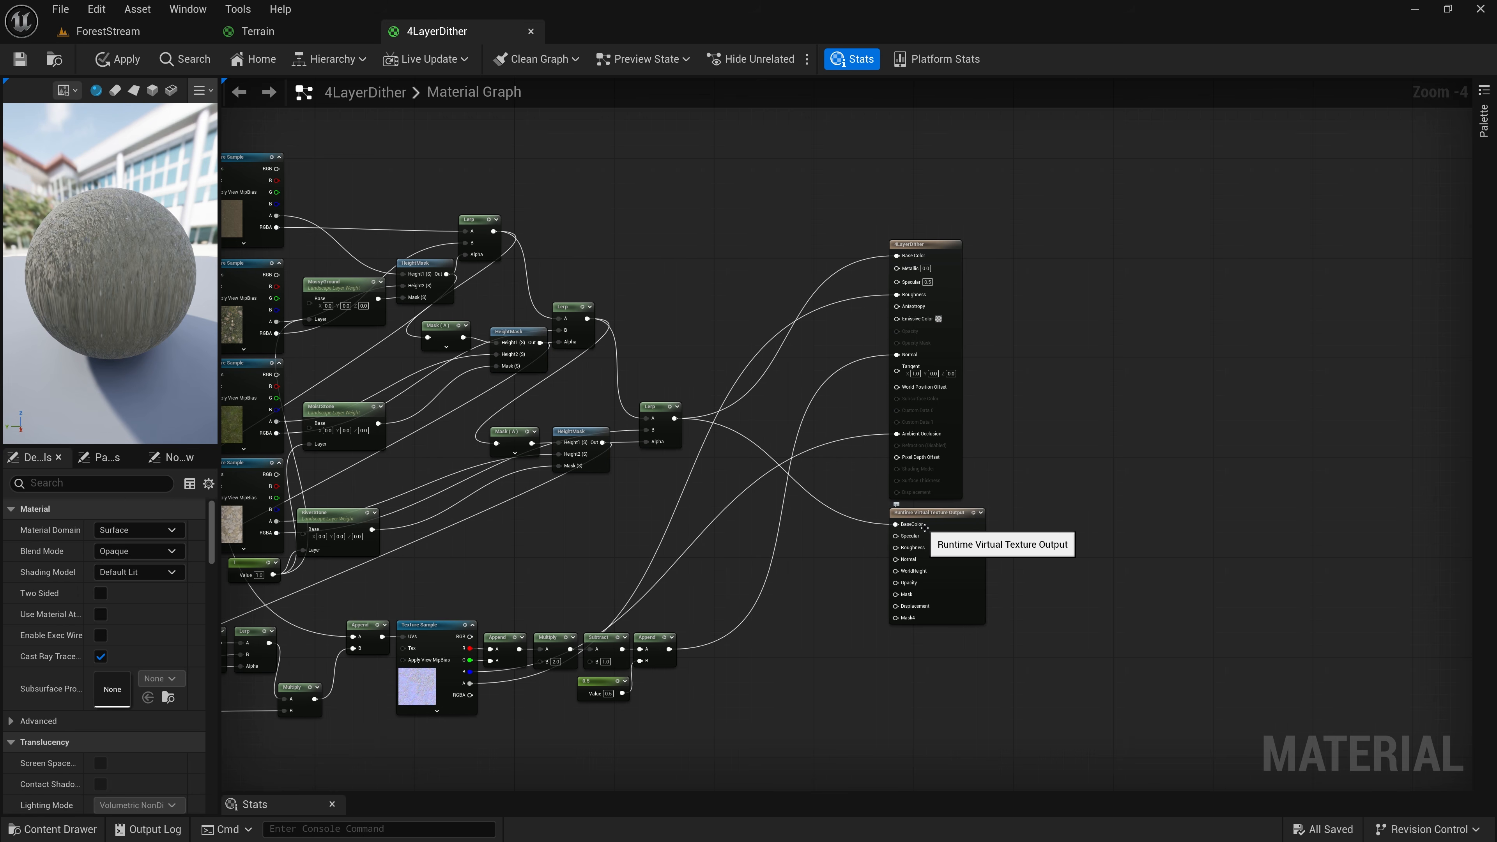
scroll(925, 528, up, 1)
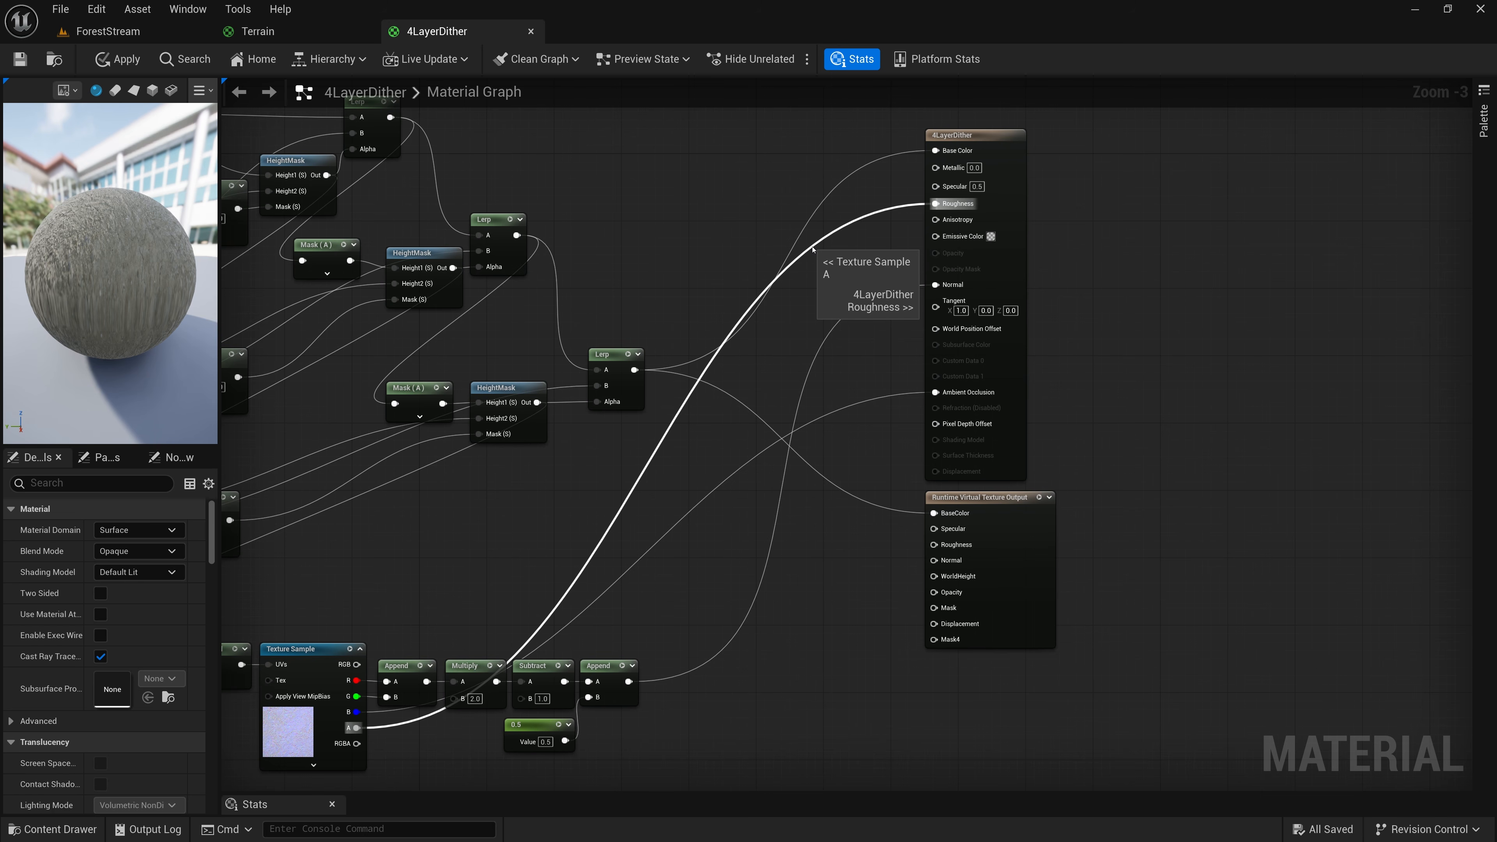
drag(357, 728, 938, 548)
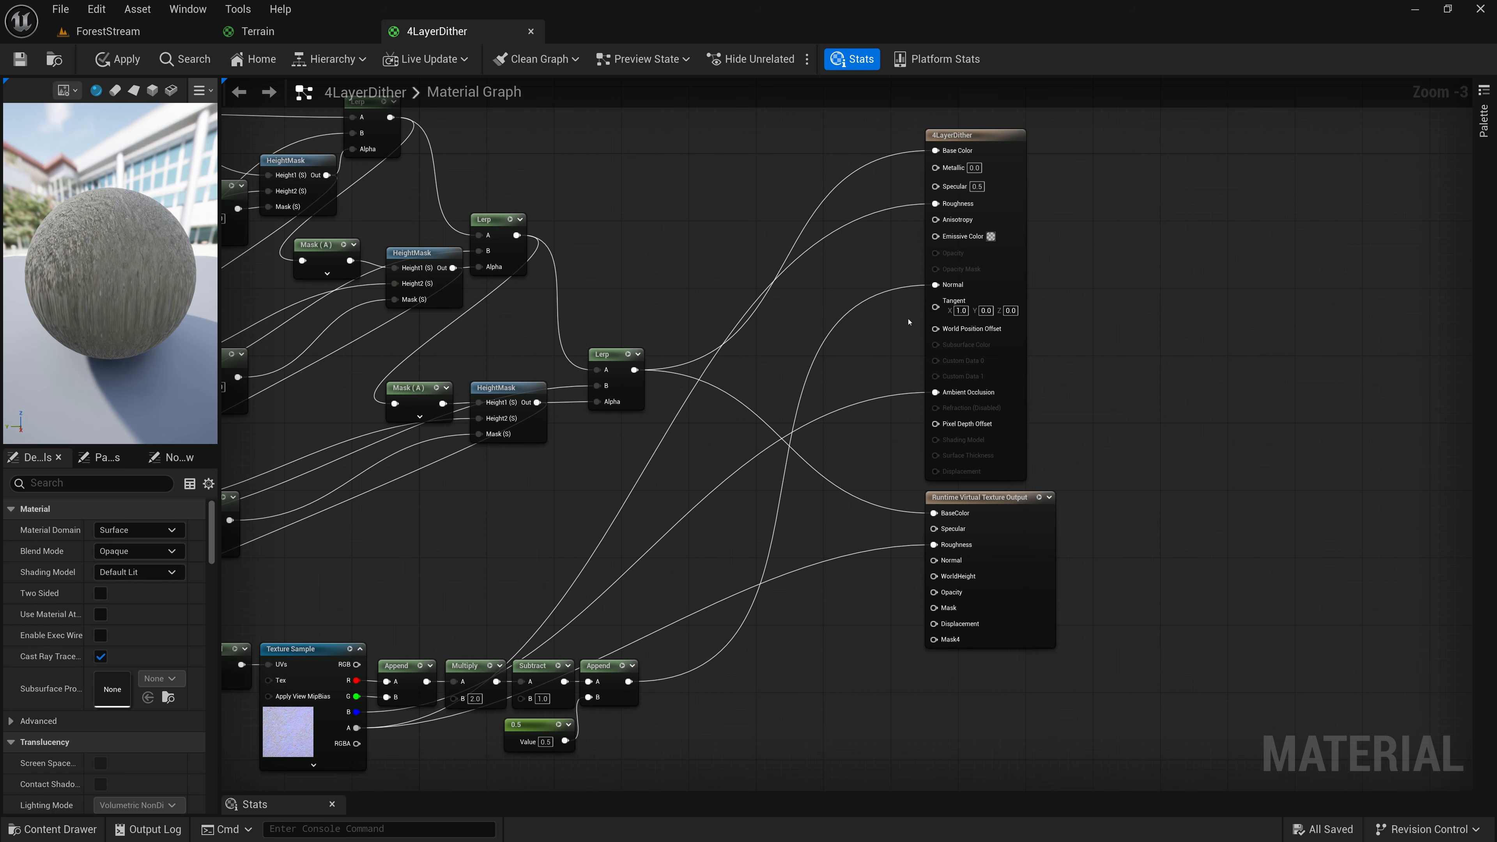
drag(629, 682, 933, 560)
Route the texture sample's B channel through a Multiply node by 0.5 into the Runtime Virtual Texture Output's Specular, placing the node beside it
ctrl+drag(908, 399, 849, 635)
text(mul)
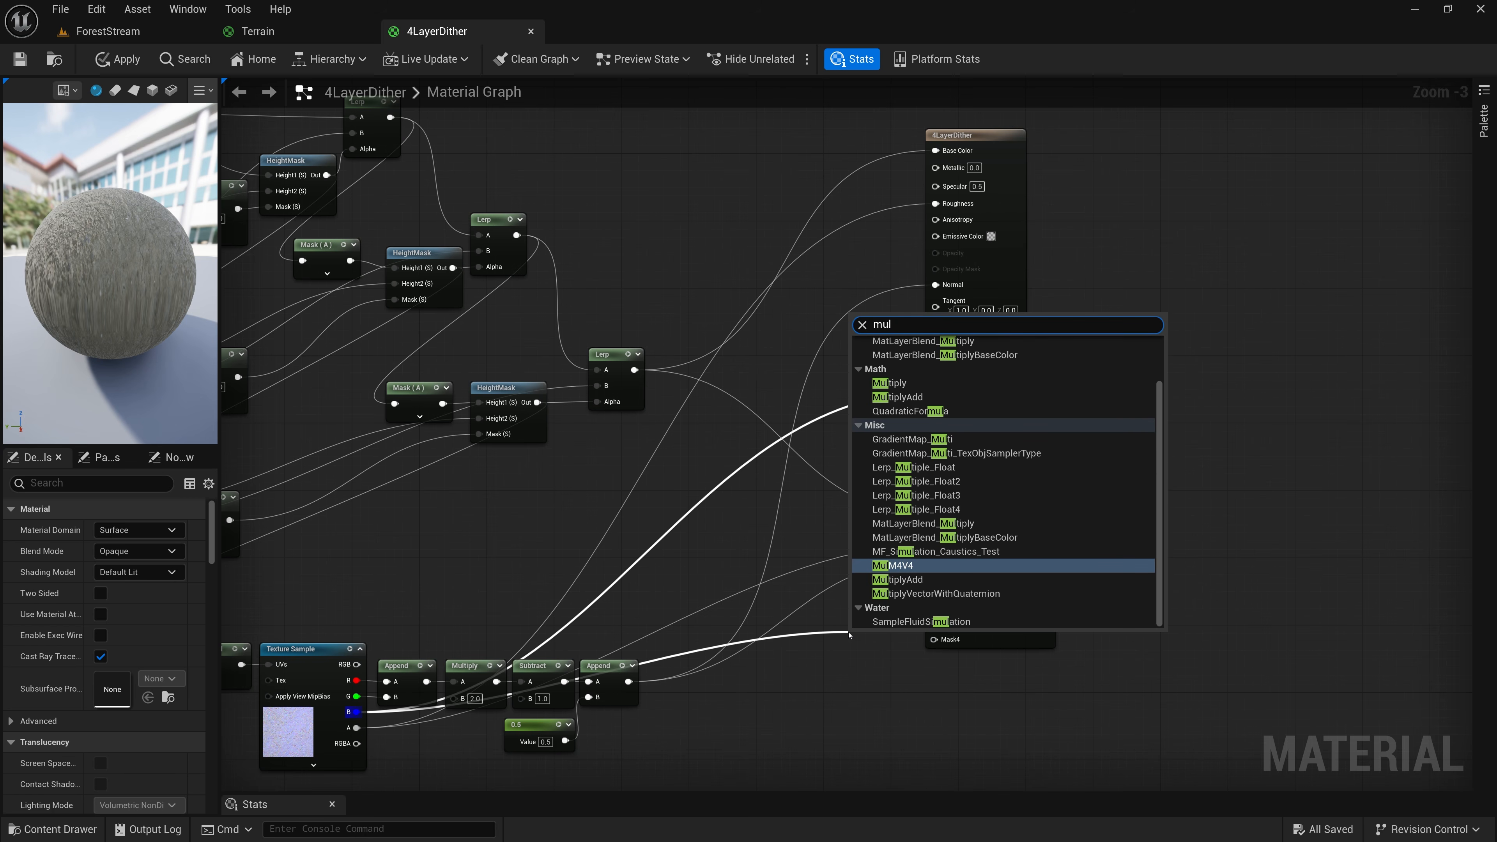
click(890, 383)
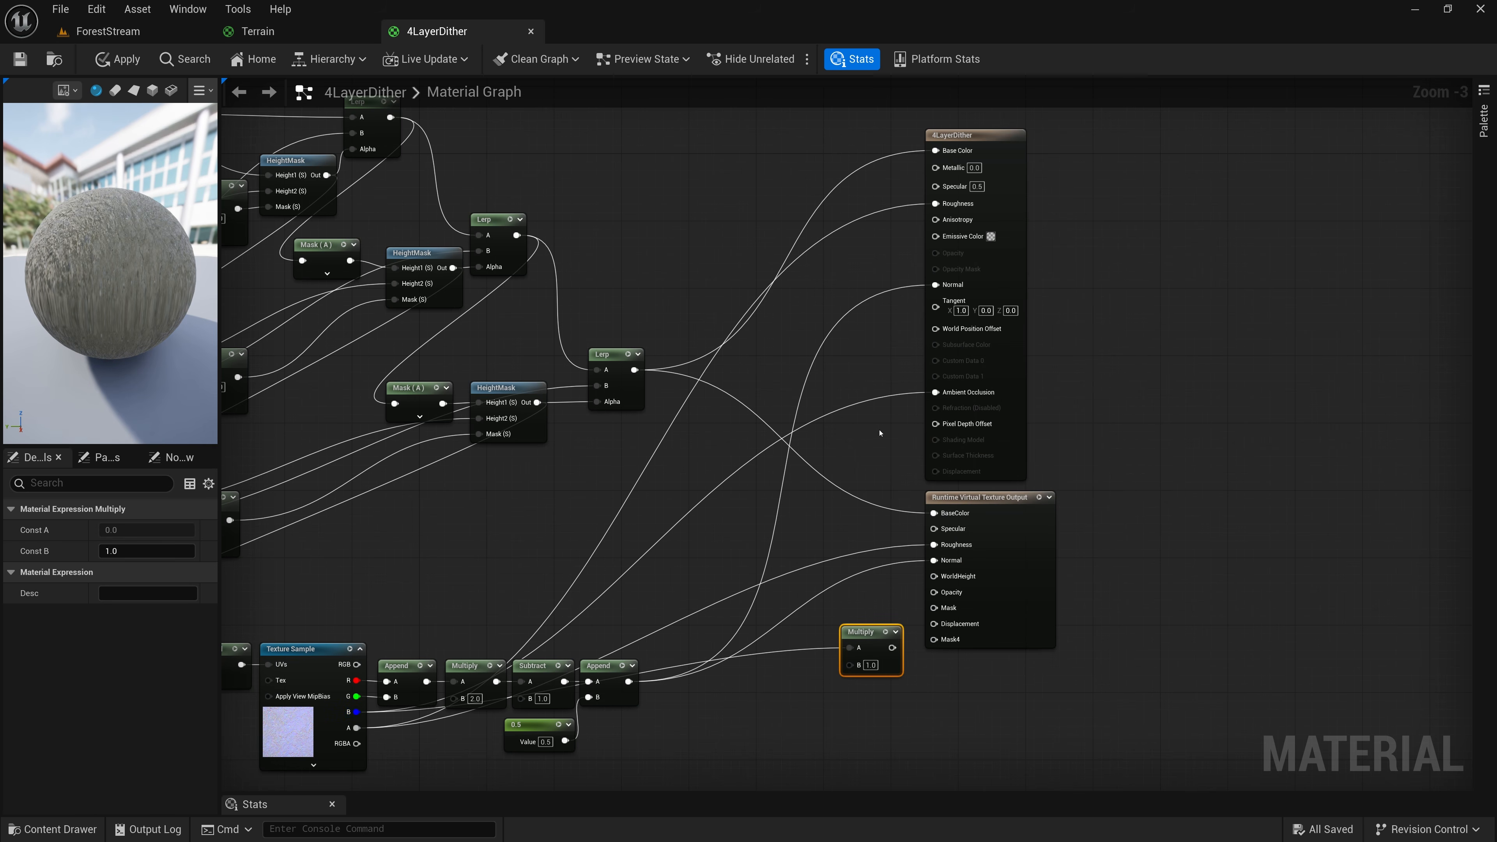
click(869, 665)
text(0.5)
key(Return)
drag(893, 648, 934, 529)
drag(861, 630, 844, 518)
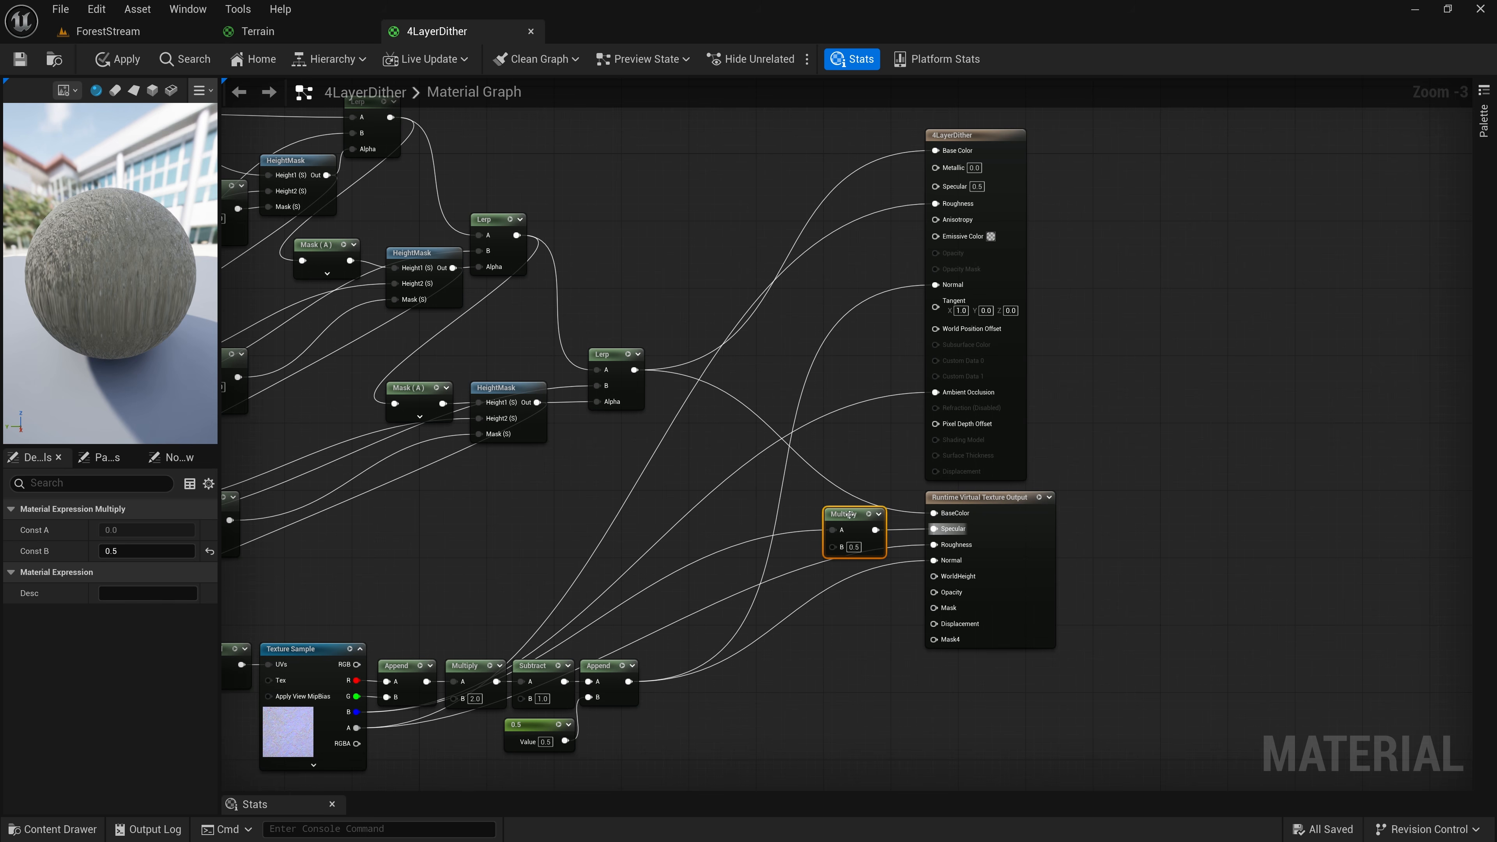
Save the 4LayerDither material and check TerrainRVT's thumbnail in the TerrainShaders folder before returning to the graph
click(20, 58)
click(65, 832)
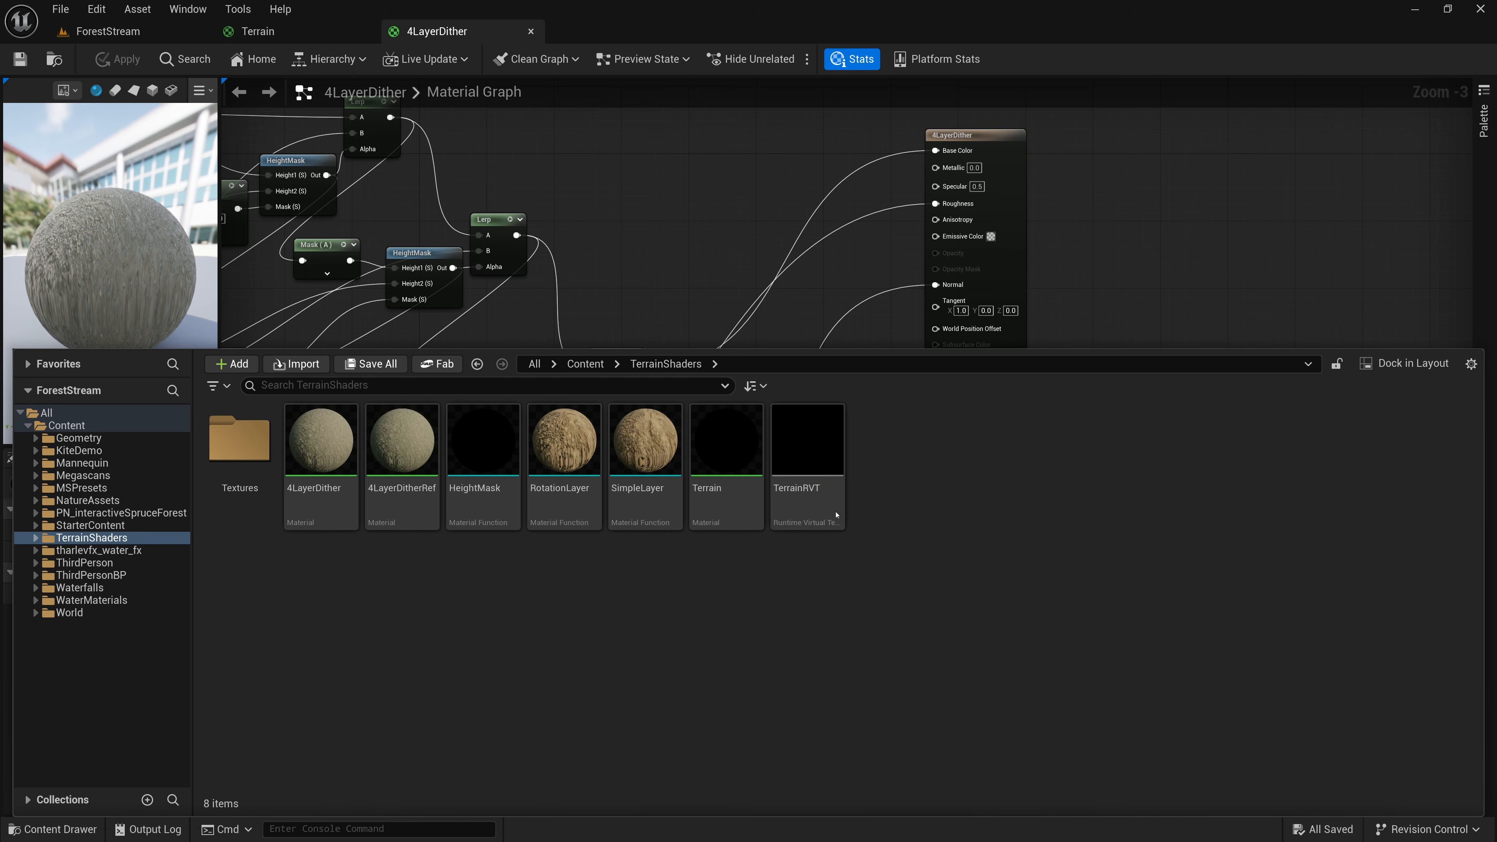
click(805, 491)
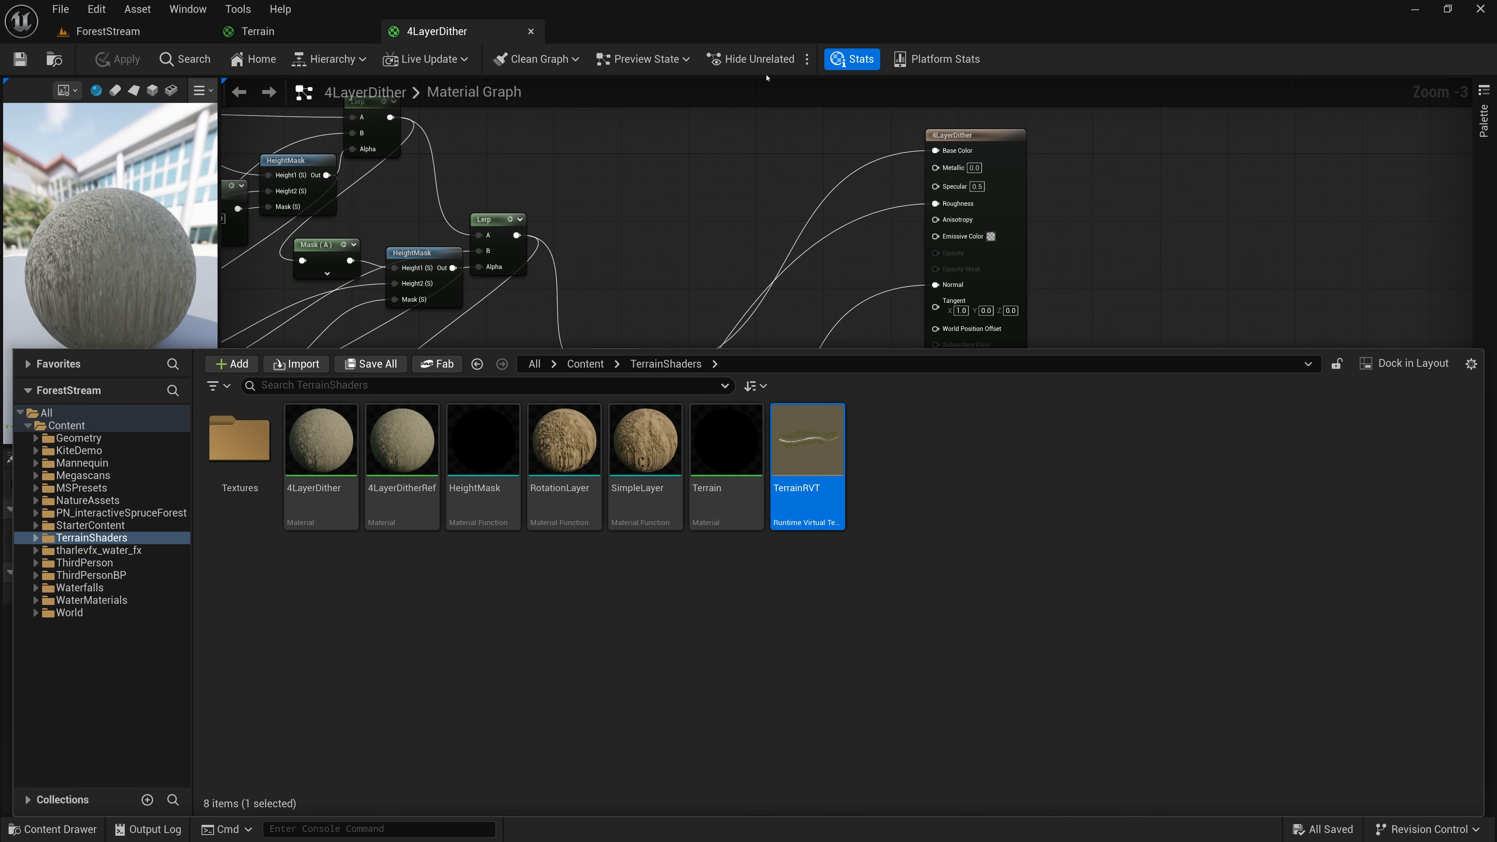
click(796, 317)
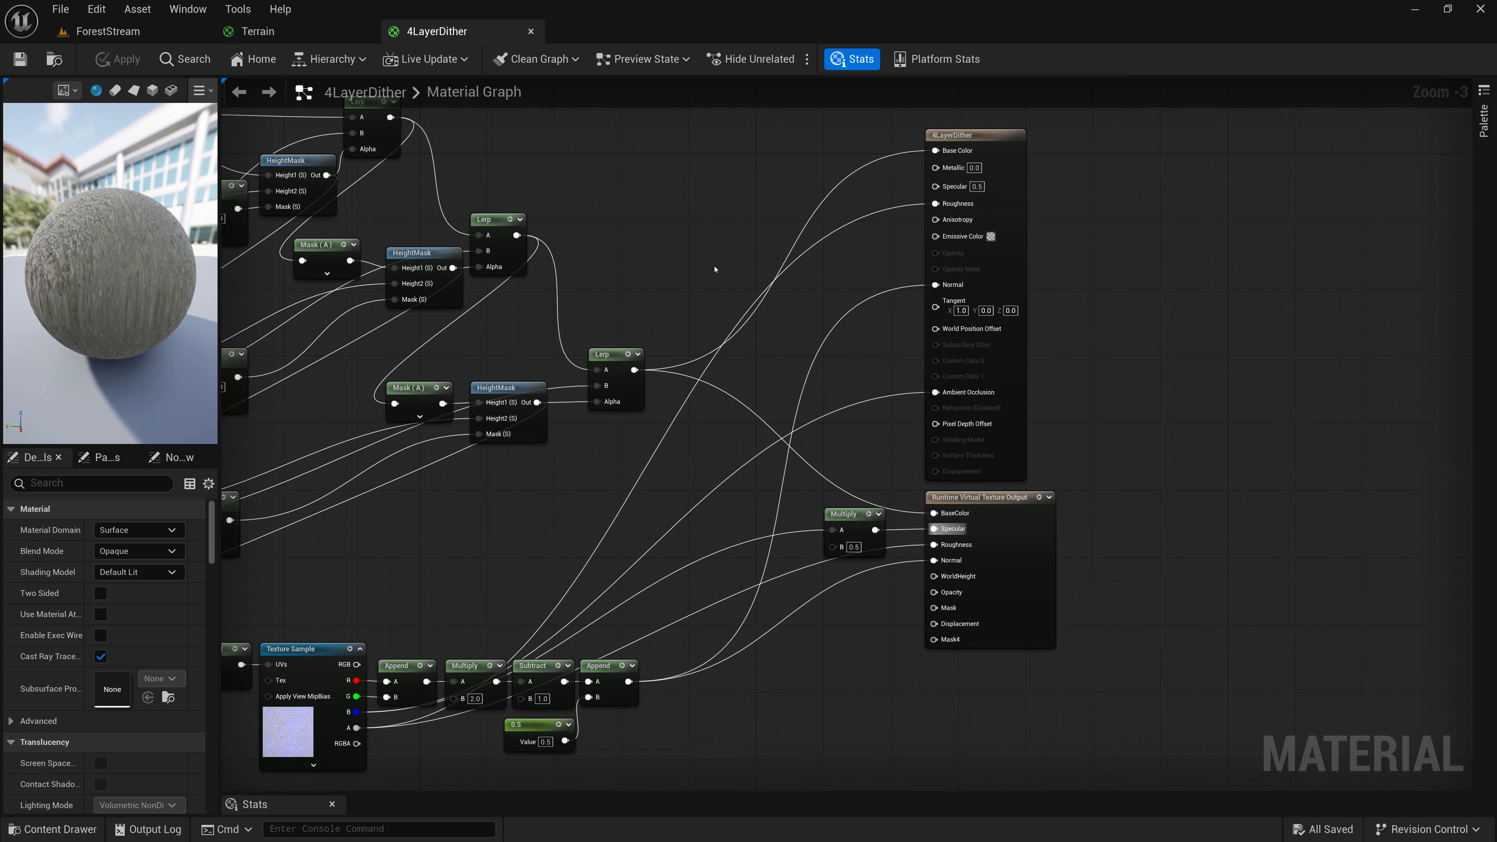
Compare the main 4LayerDither output node with the Runtime Virtual Texture Output node and the network feeding both
scroll(785, 273, down, 2)
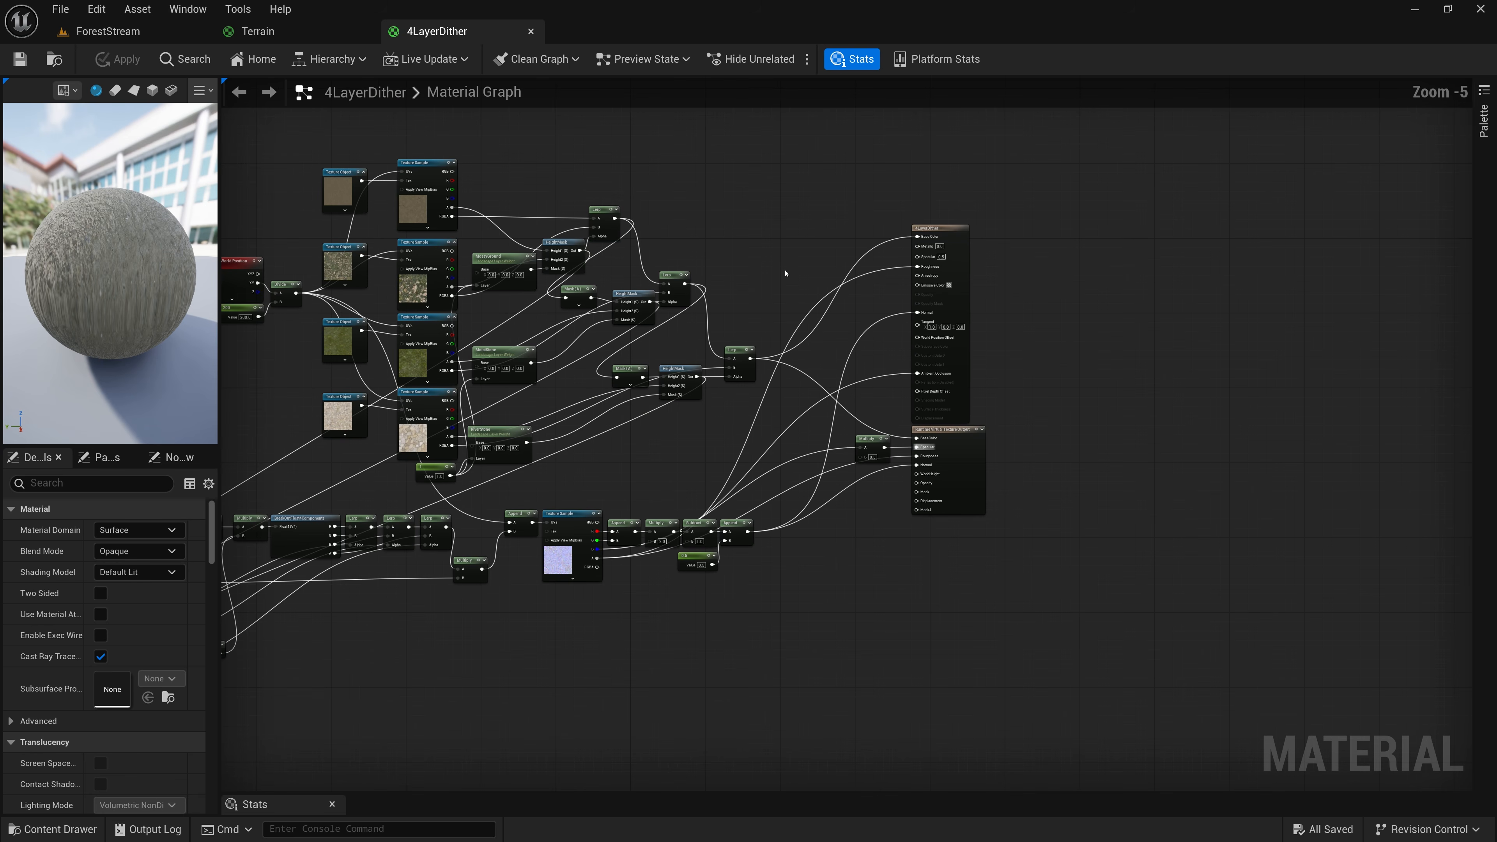
right_drag(759, 261, 929, 317)
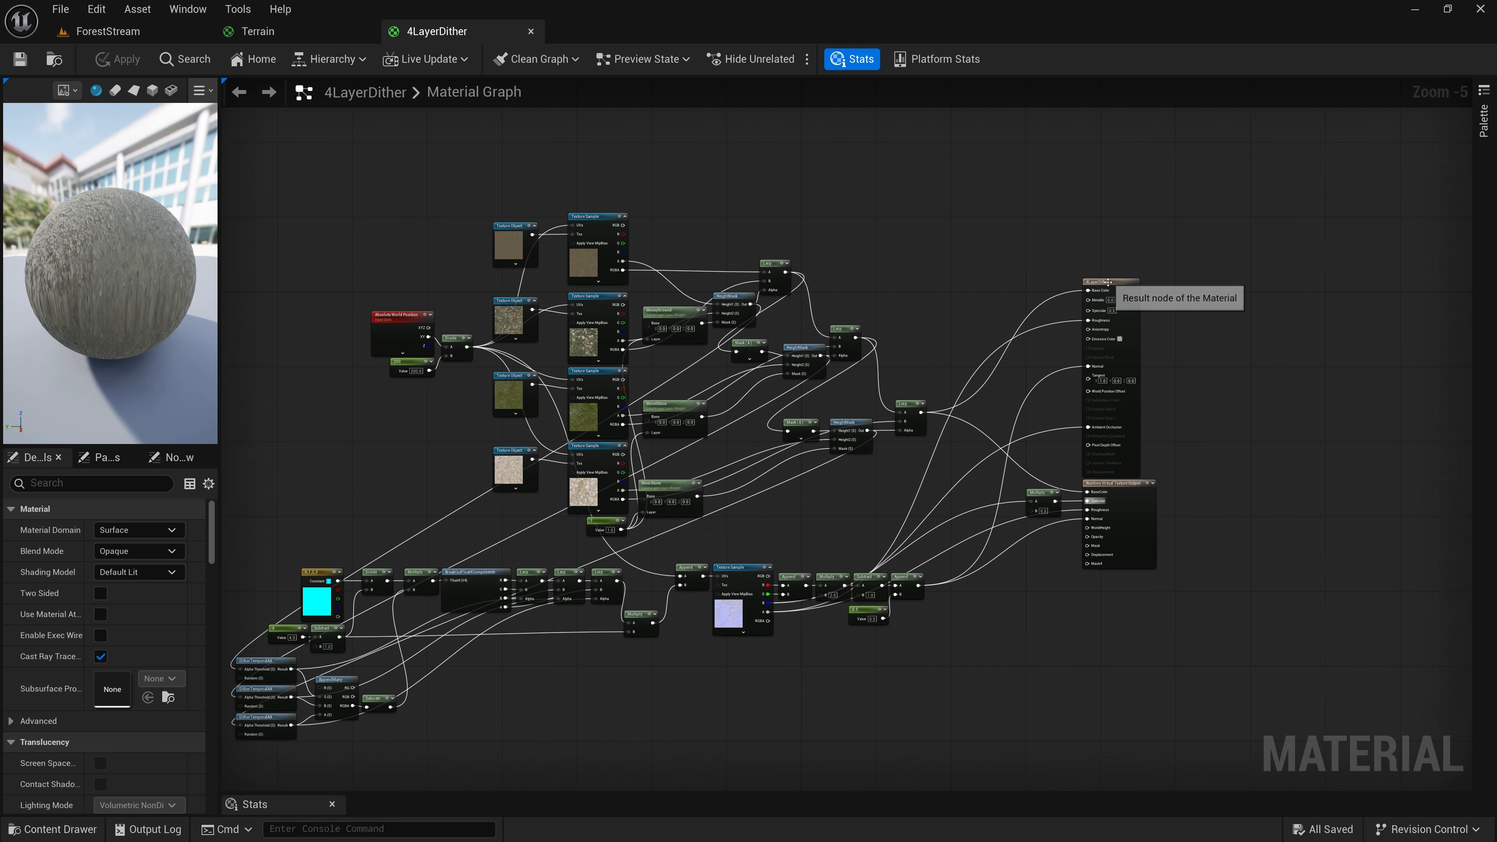
drag(1108, 282, 1115, 267)
scroll(1147, 490, up, 2)
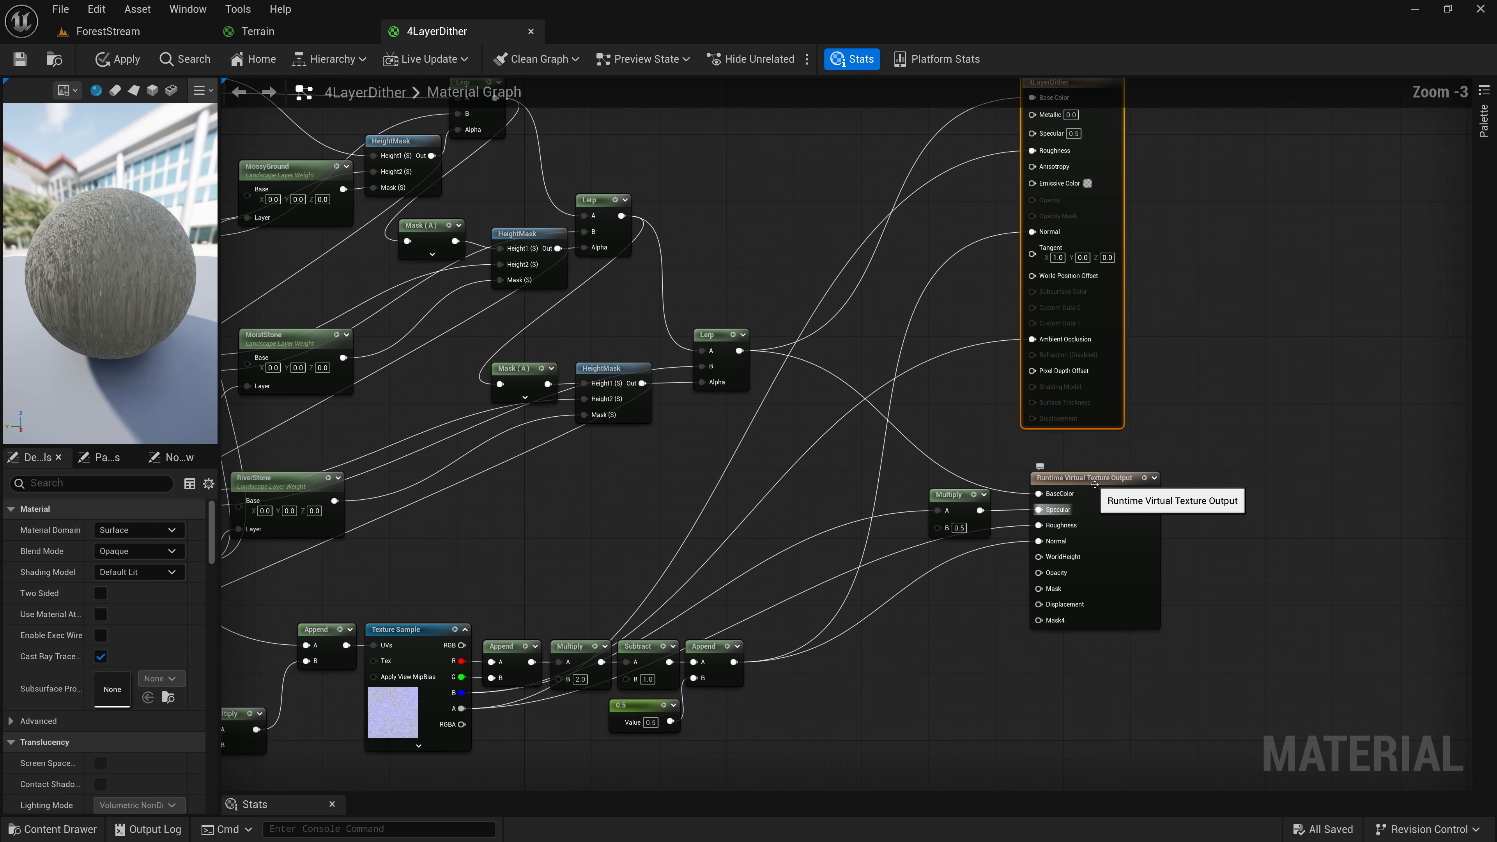
click(1122, 485)
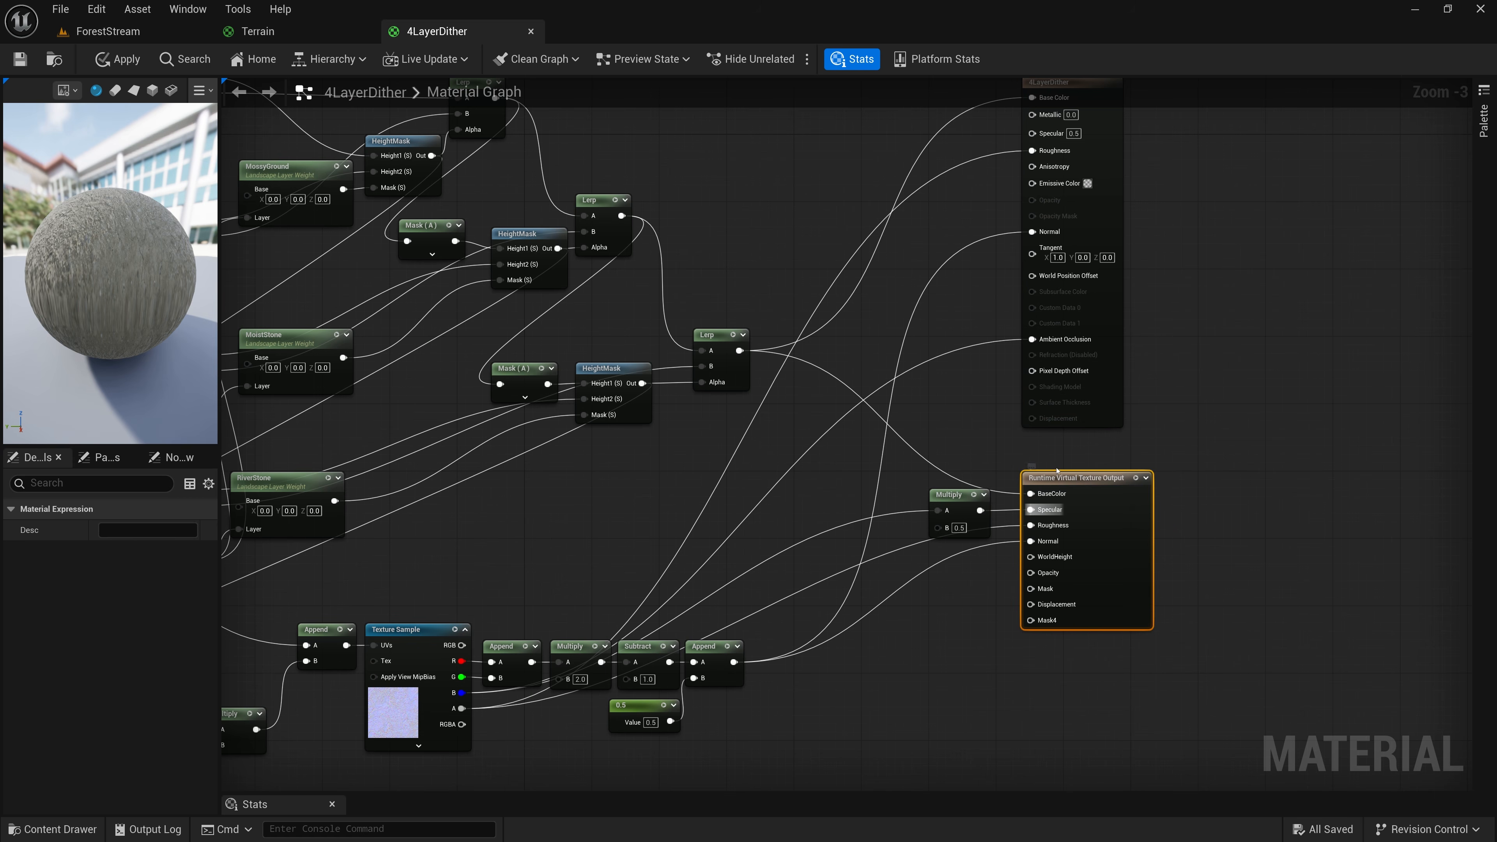
scroll(956, 395, down, 2)
right_drag(946, 378, 950, 476)
scroll(980, 366, up, 4)
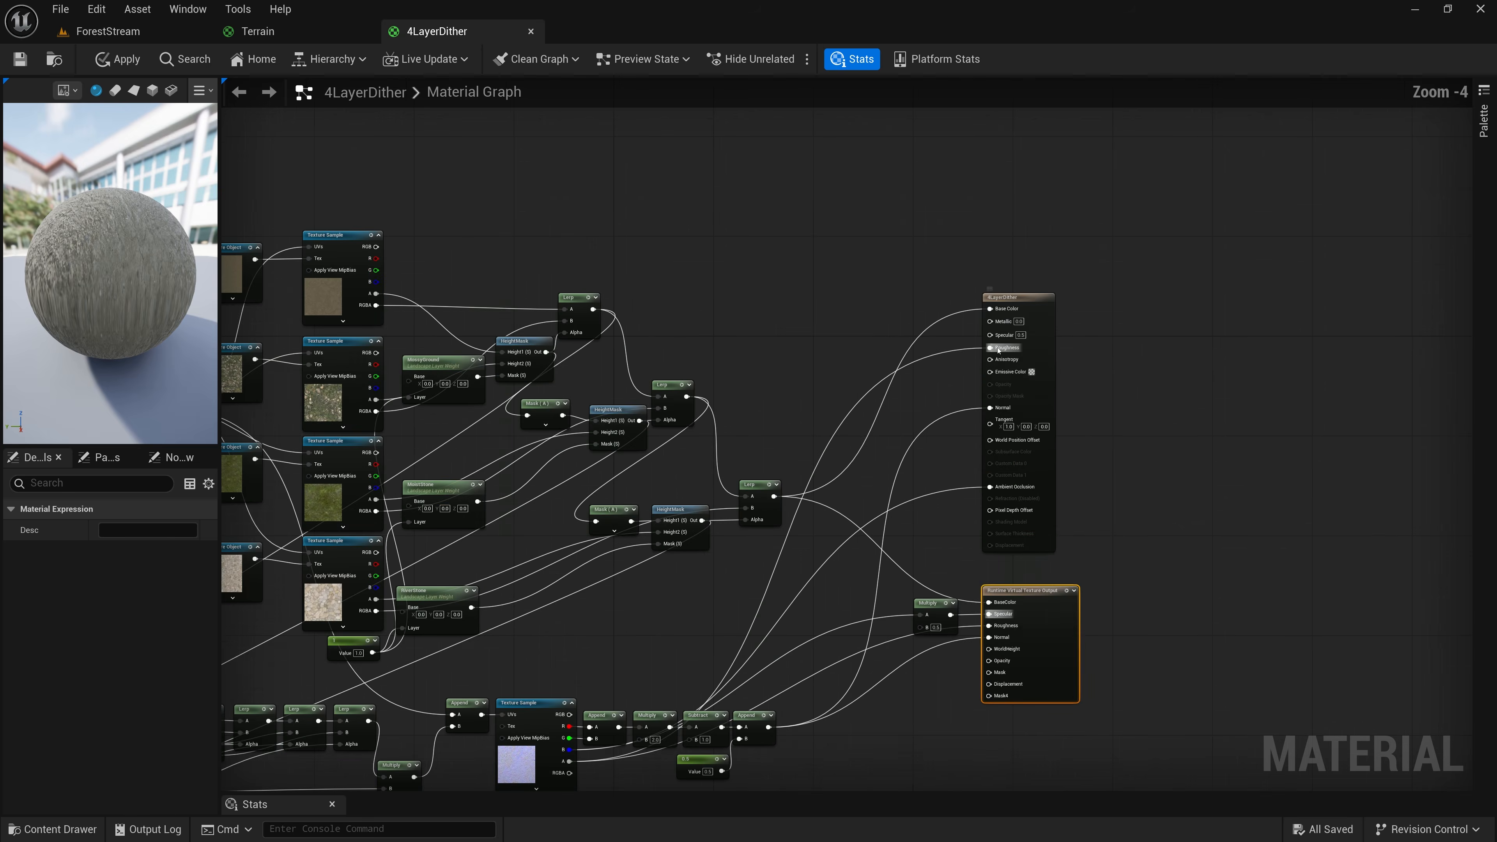
click(1036, 263)
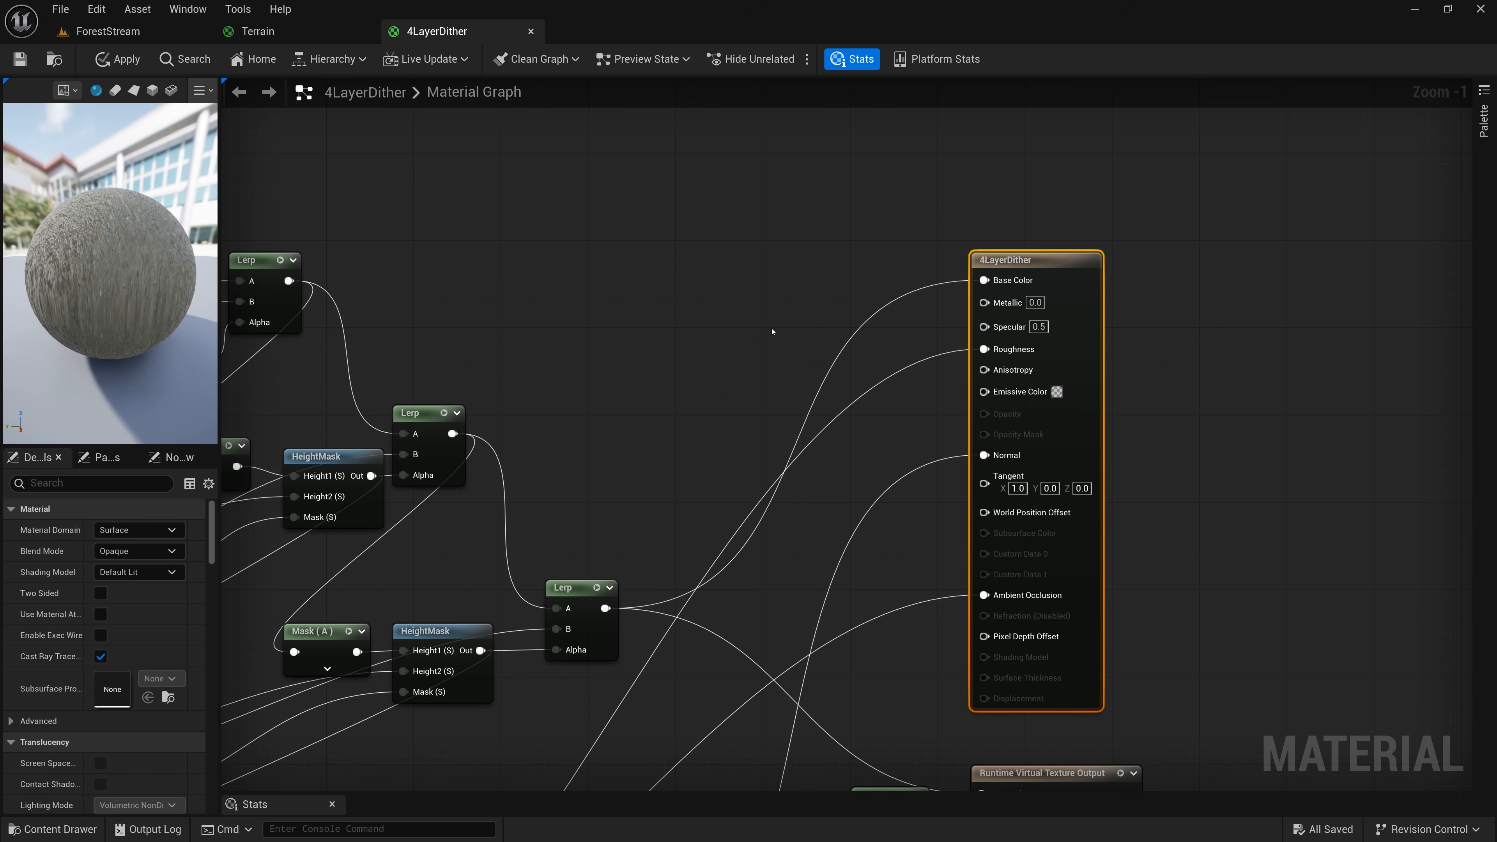
Add a Runtime Virtual Texture Sample node beside the main 4LayerDither output and check the TerrainRVT asset in the TerrainShaders folder
right_click(748, 278)
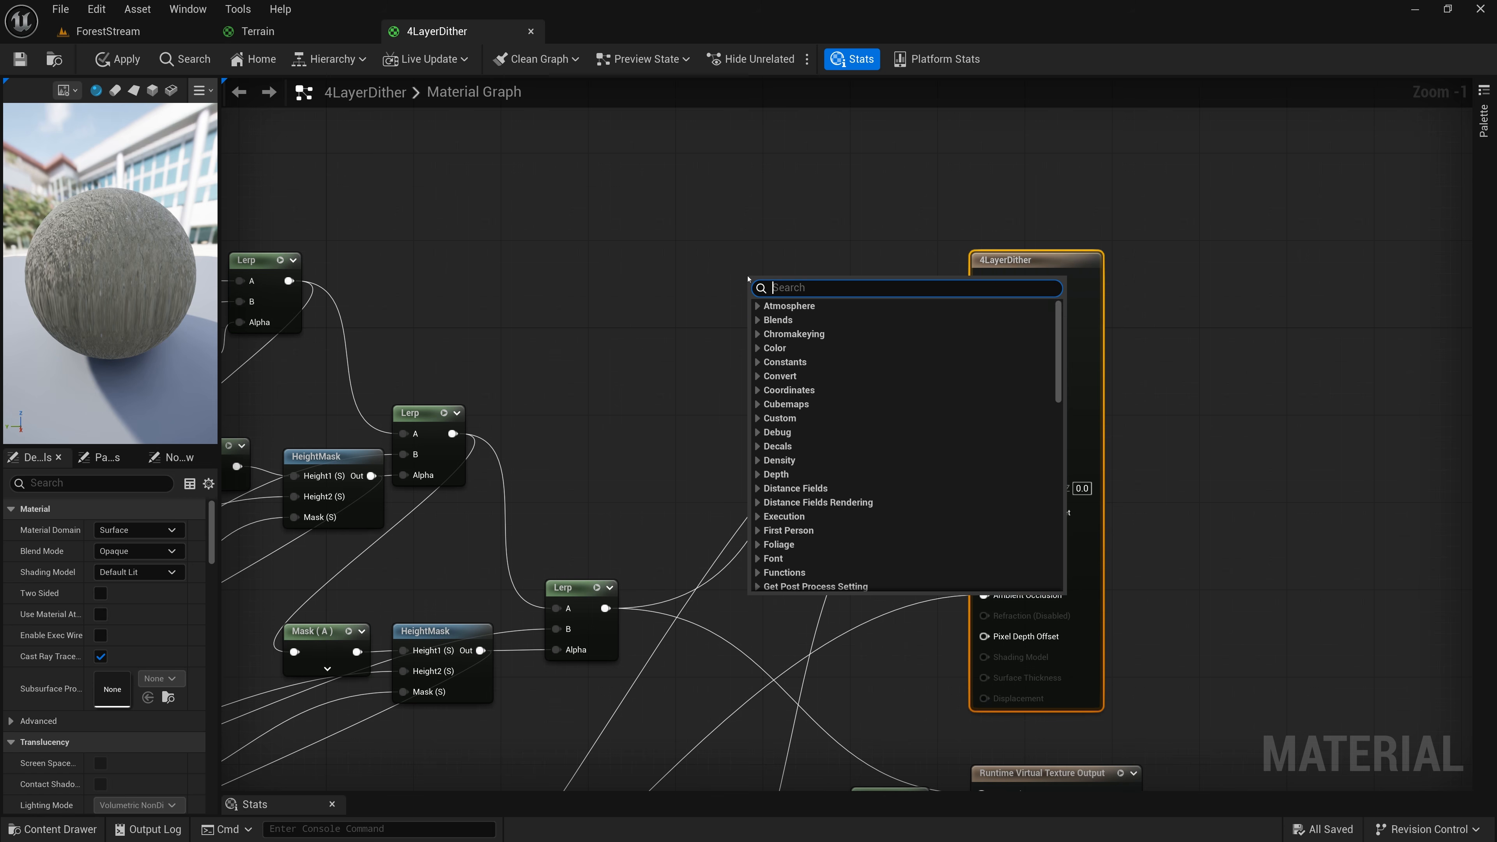
text(run)
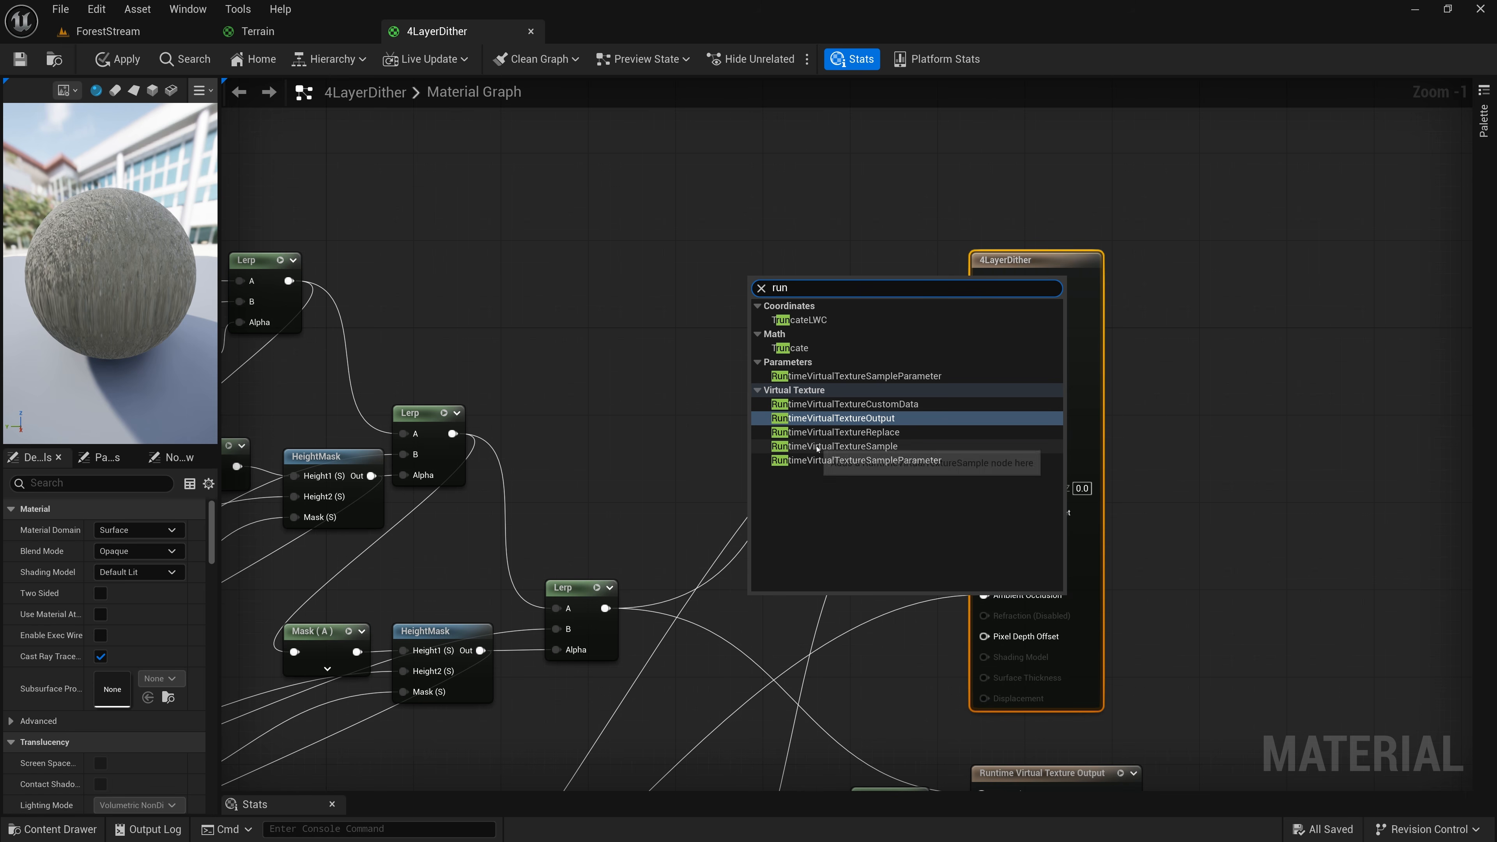
click(847, 446)
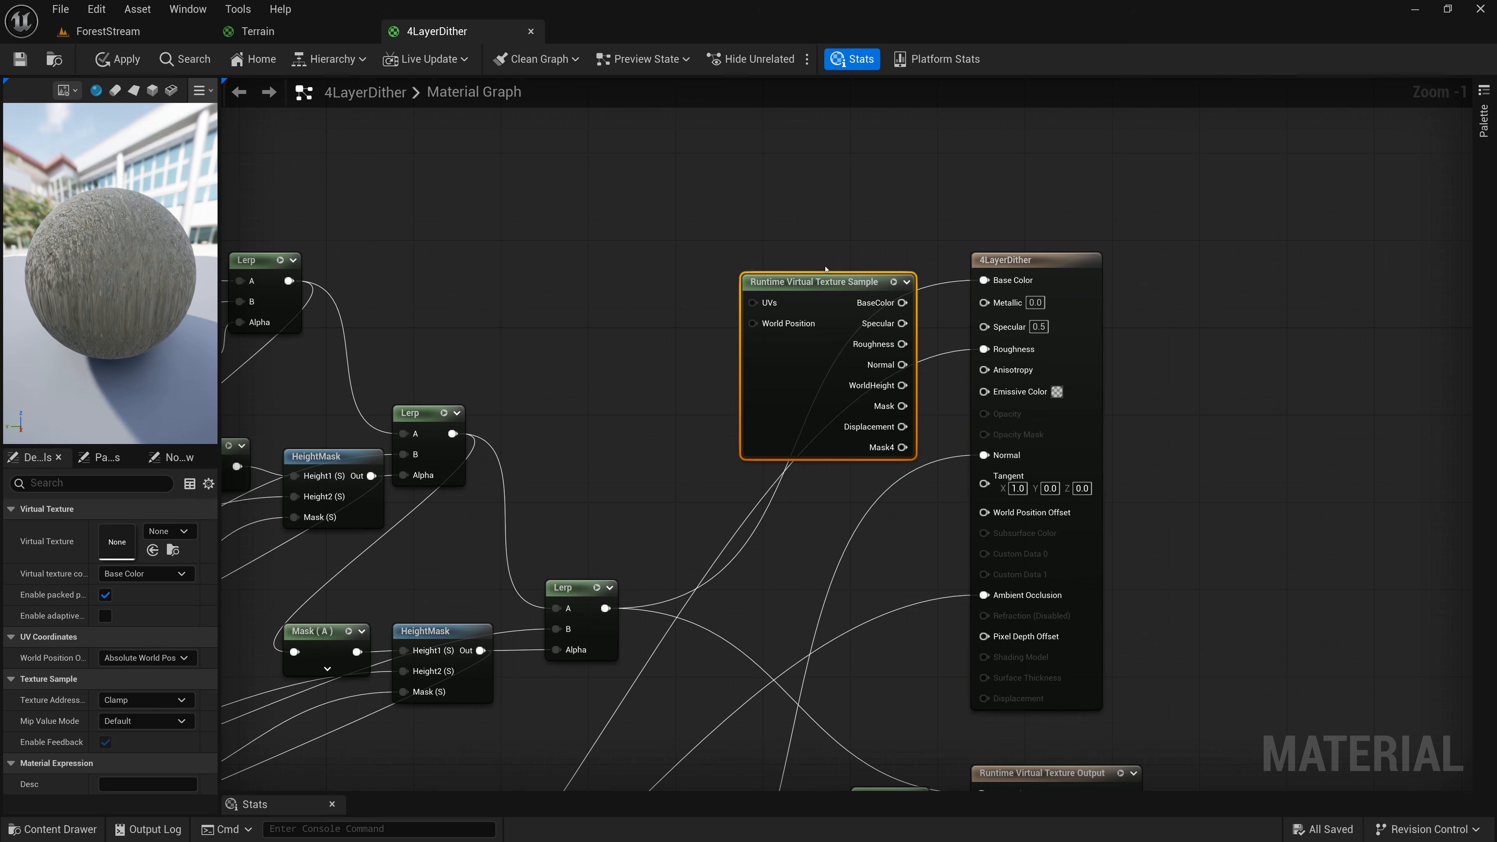
drag(824, 283, 790, 261)
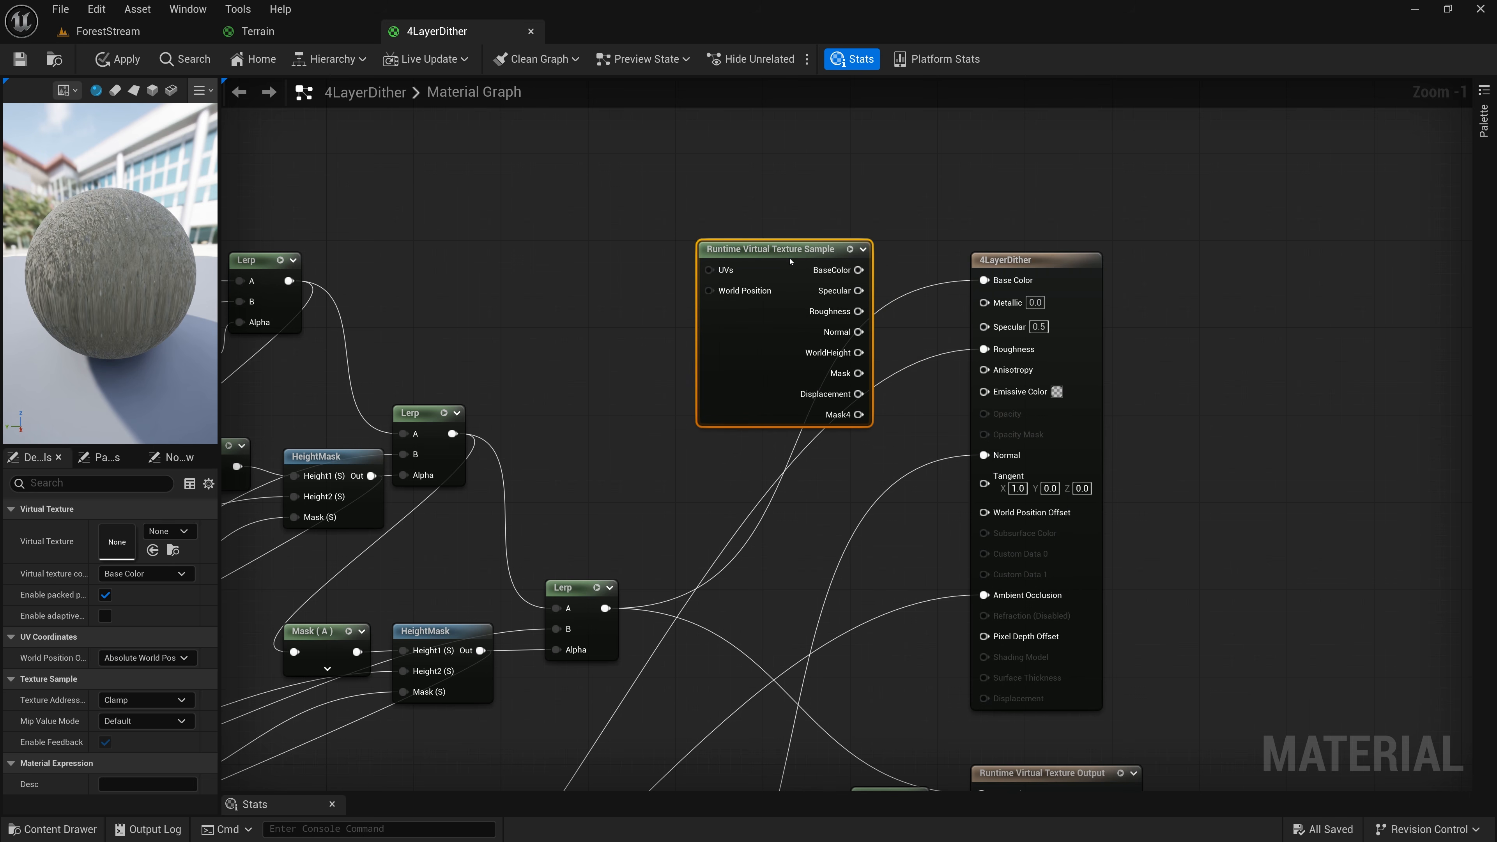
right_drag(799, 451, 732, 296)
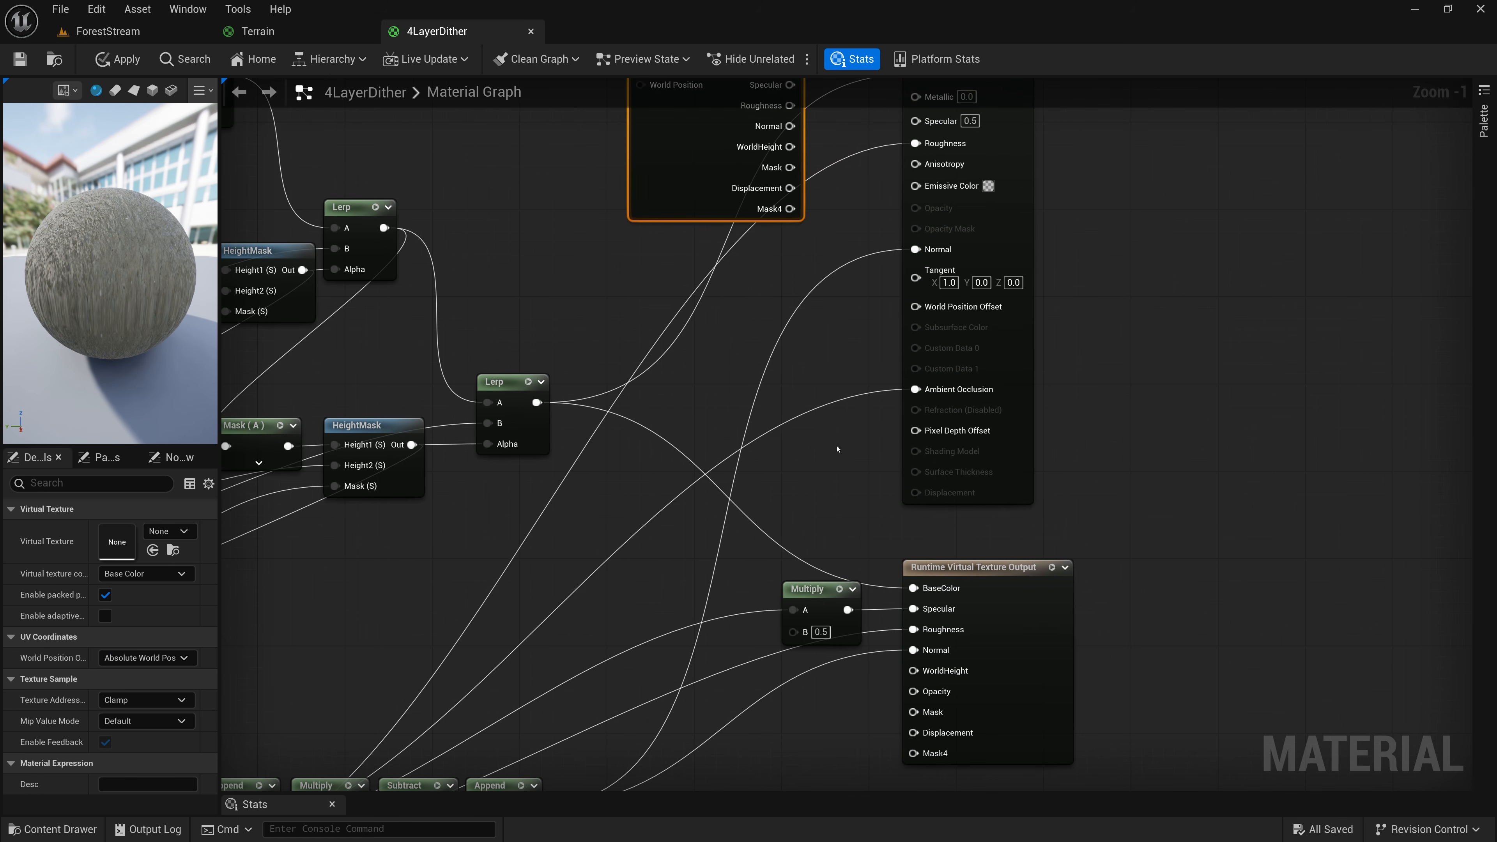
click(967, 568)
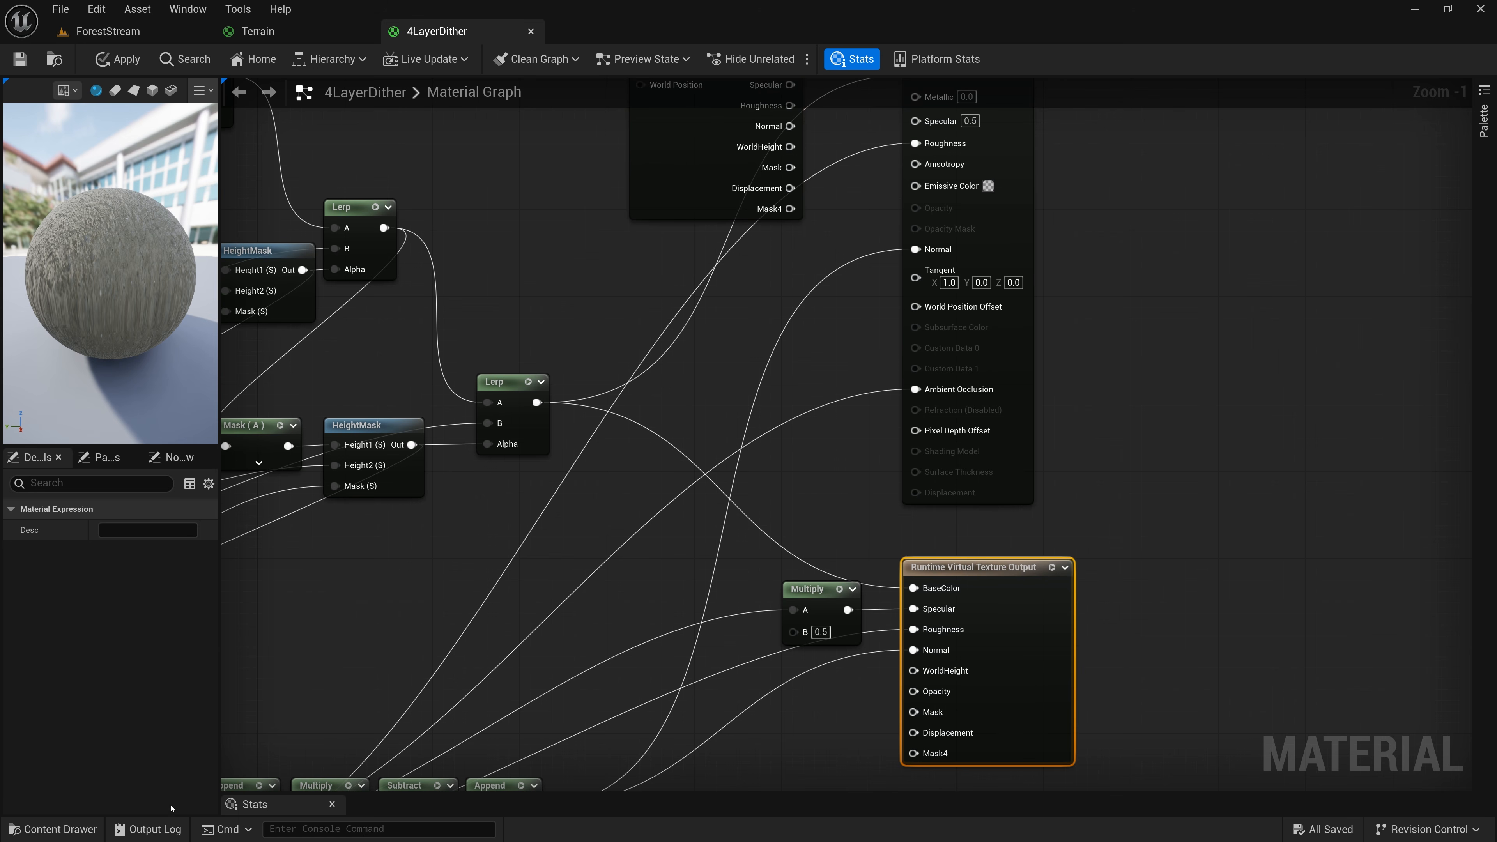
click(53, 830)
click(582, 241)
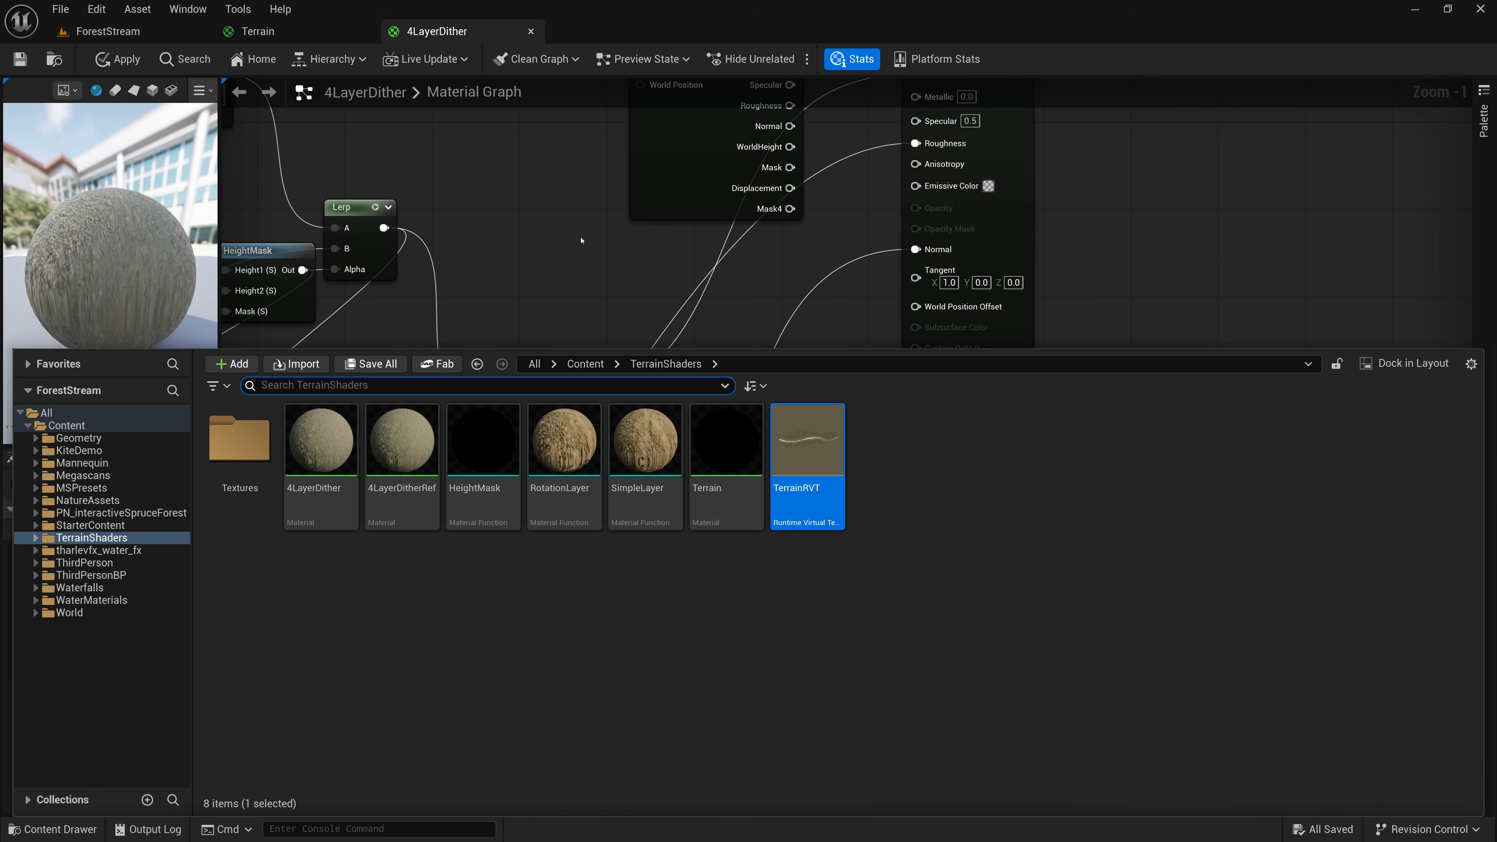
Connect the Runtime Virtual Texture Sample's BaseColor, Specular, Roughness and Normal to the matching 4LayerDither inputs and disconnect Ambient Occlusion
right_drag(542, 158, 620, 496)
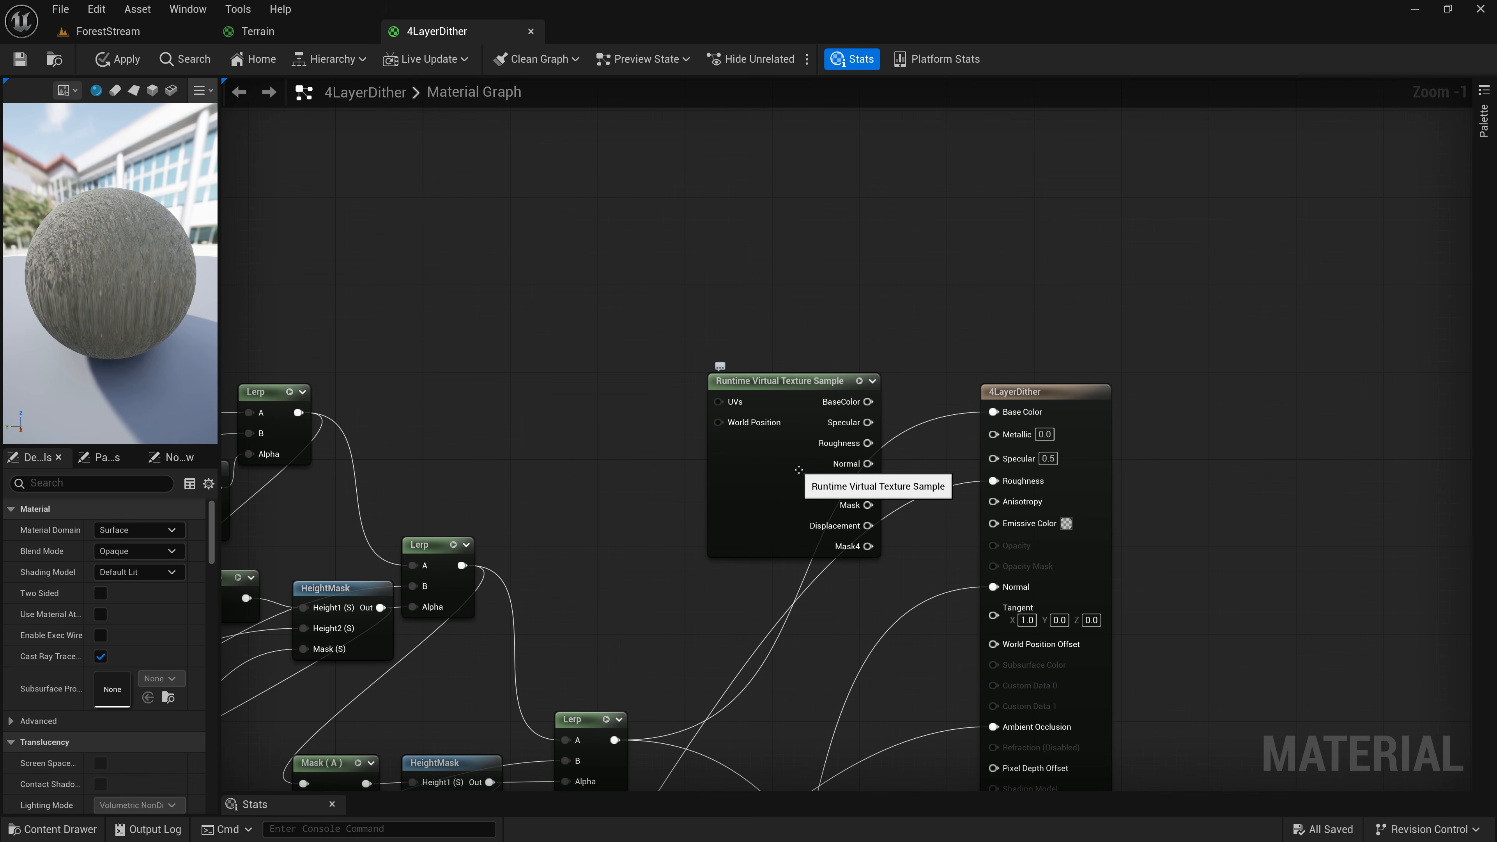
drag(869, 402, 997, 414)
drag(868, 422, 994, 458)
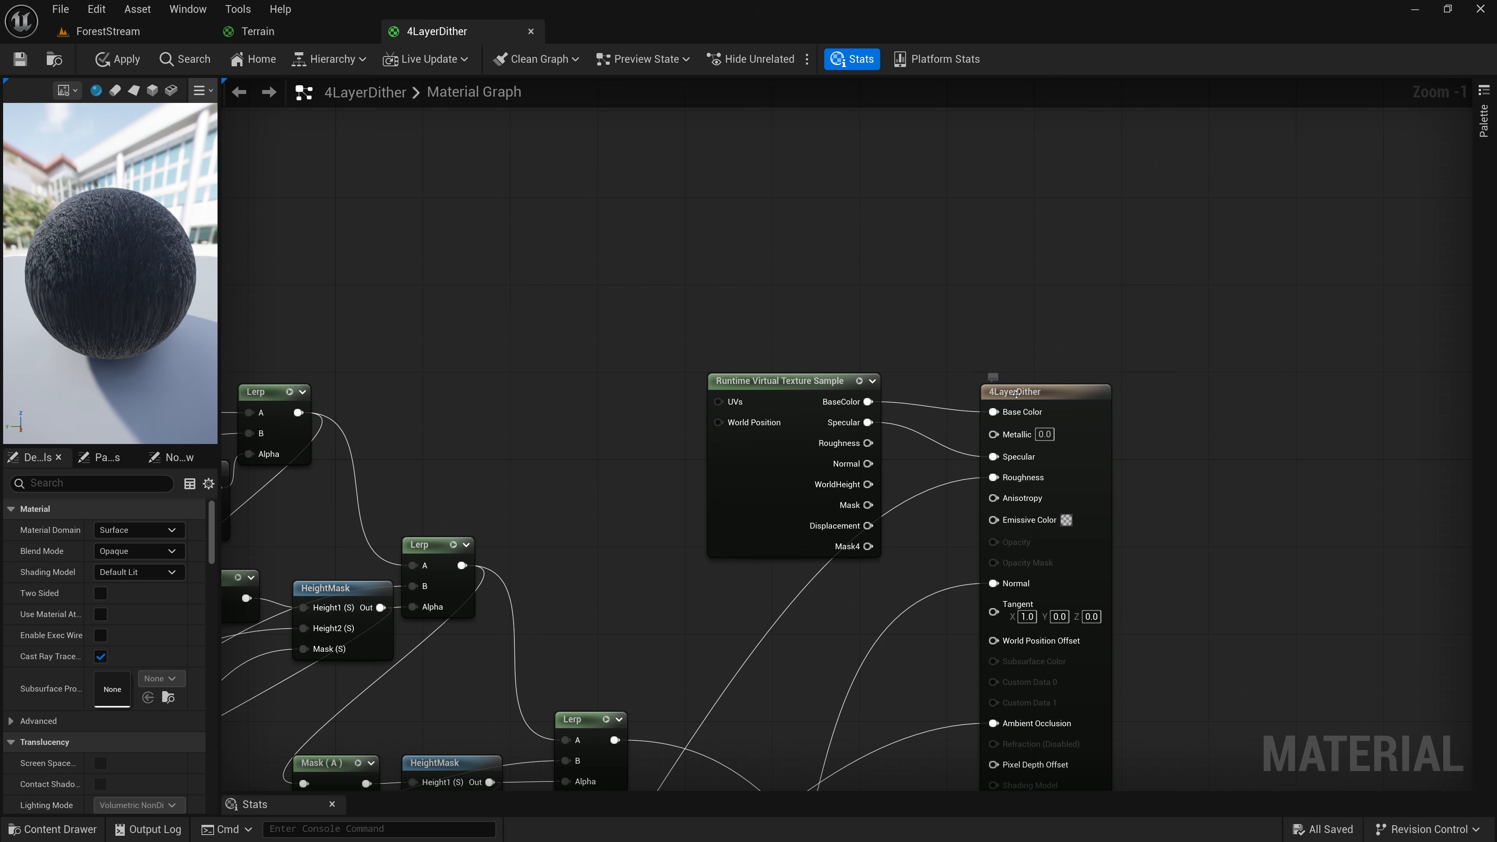
right_drag(945, 451, 865, 280)
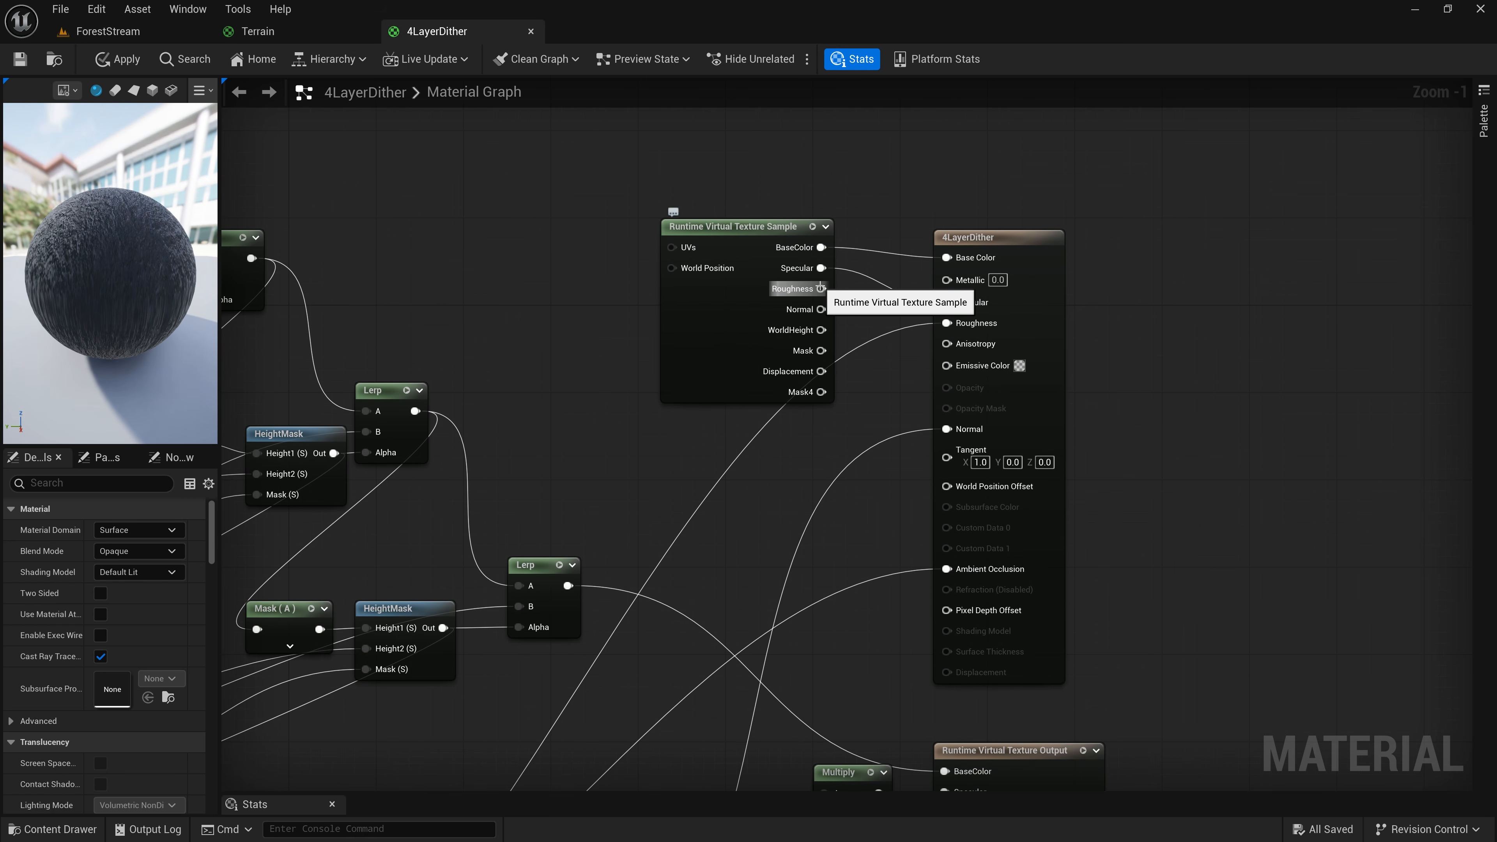
drag(821, 289, 947, 322)
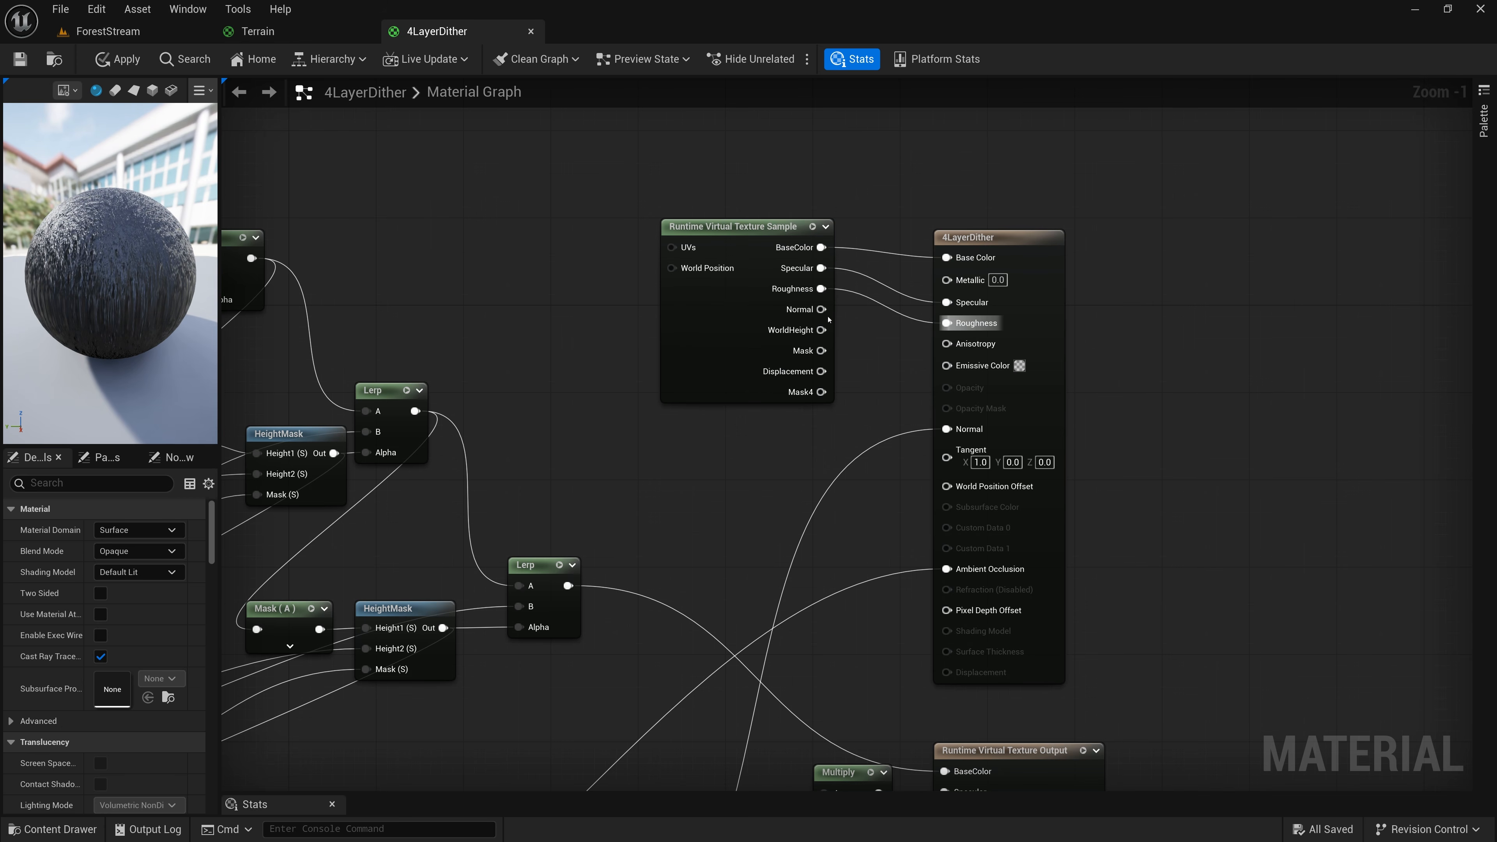
drag(821, 309, 946, 429)
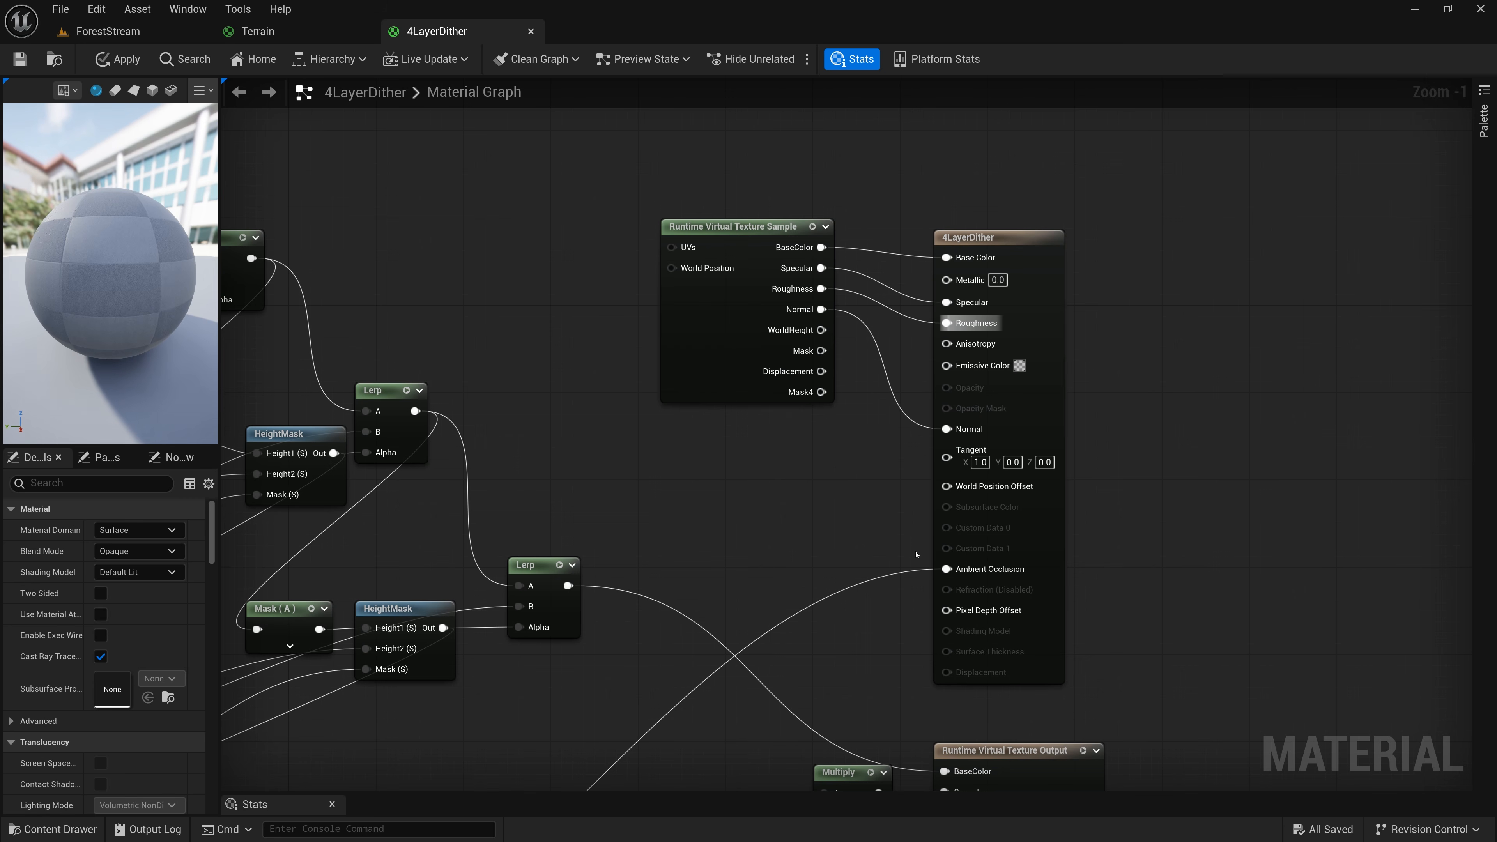
alt+click(946, 568)
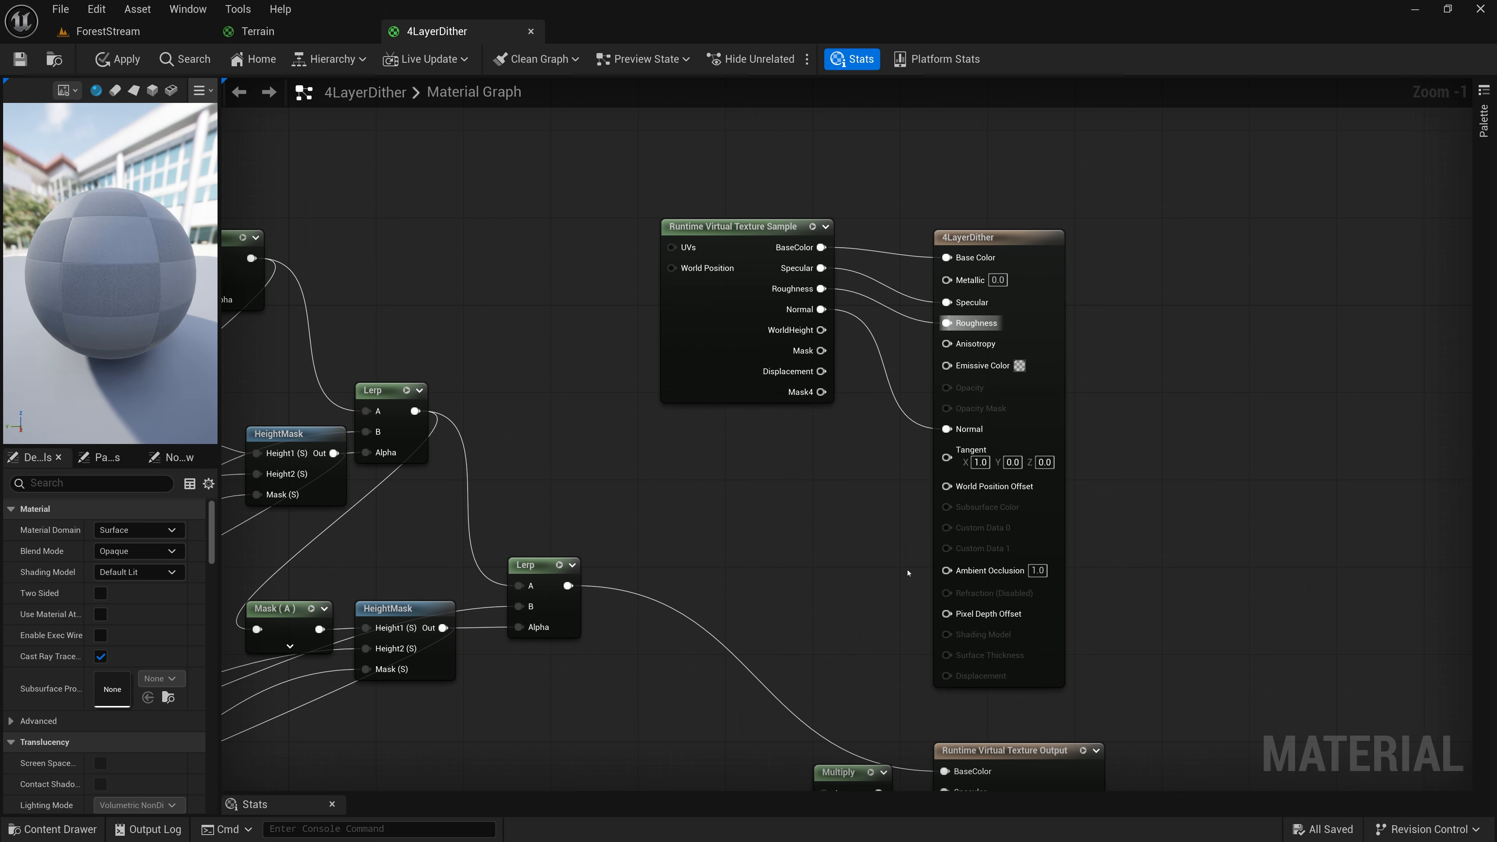
Place the Runtime Virtual Texture Sample closer to the 4LayerDither output and move both nodes away from the rest of the graph
drag(745, 238, 800, 281)
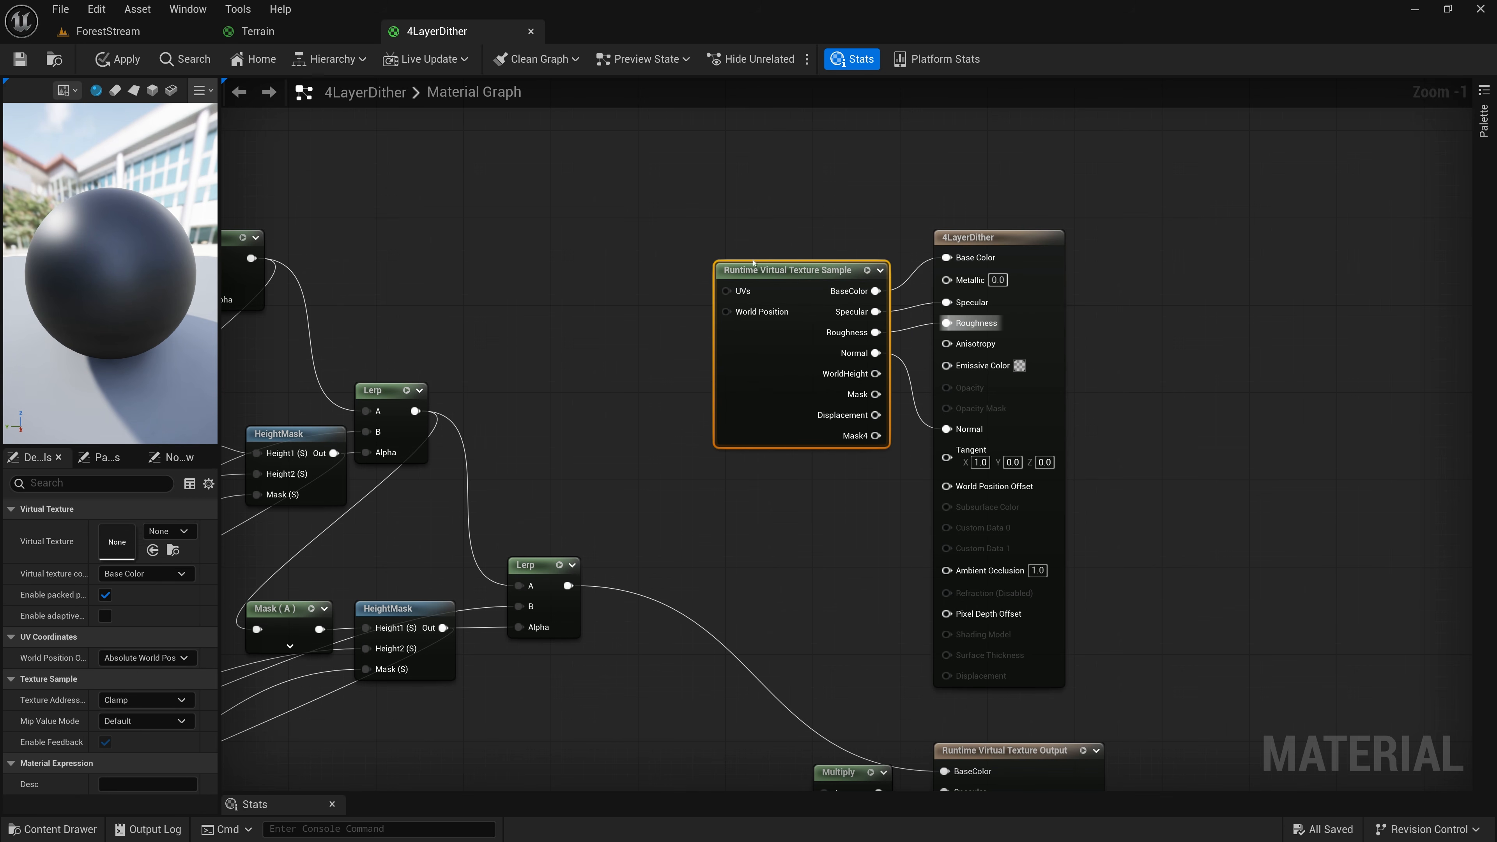
scroll(613, 378, down, 3)
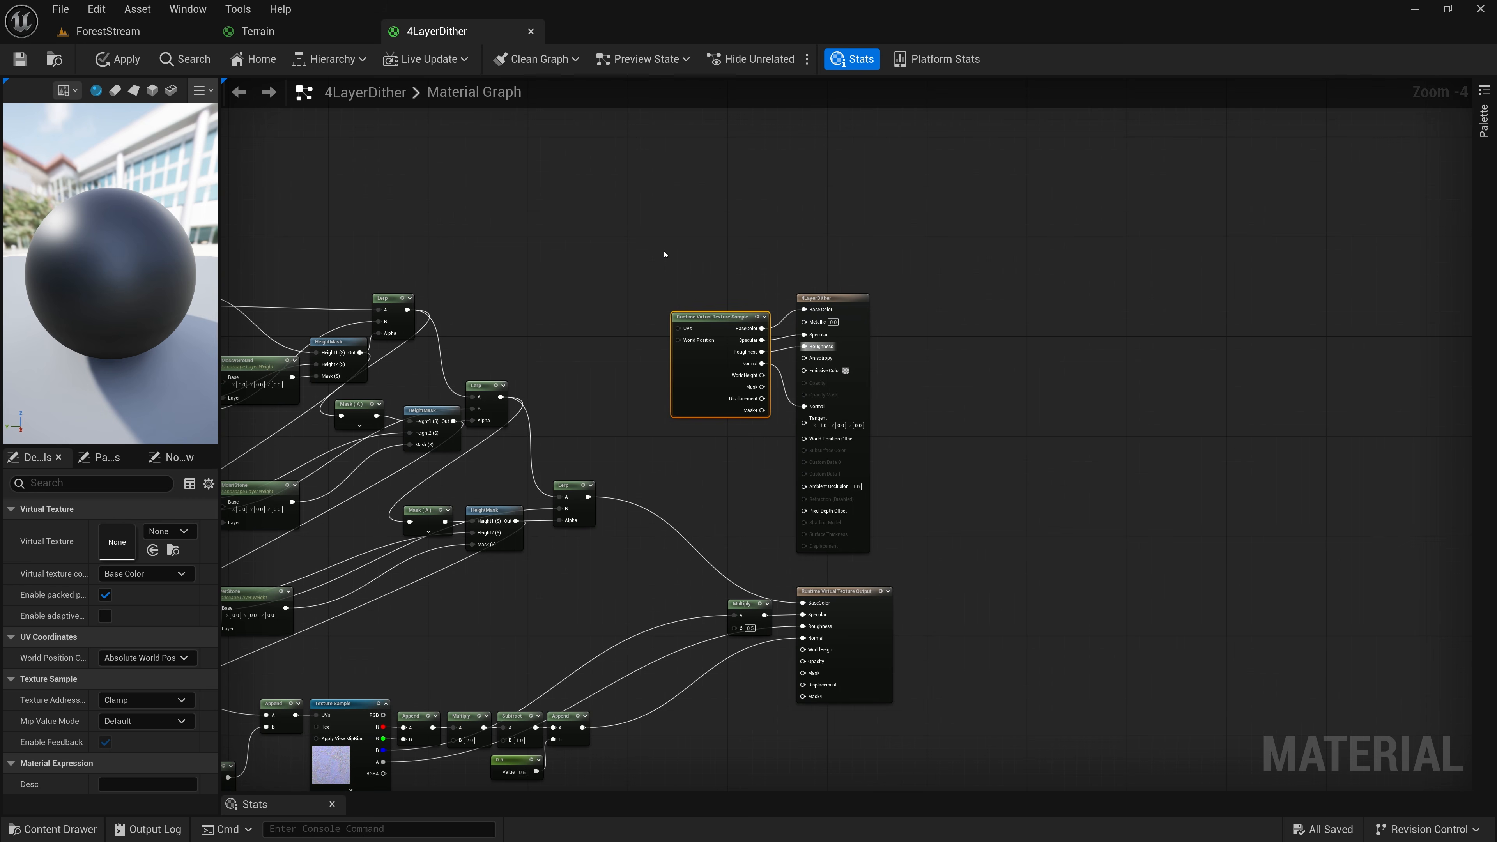
drag(712, 251, 825, 354)
drag(864, 293, 1194, 234)
drag(1050, 268, 1014, 307)
scroll(1106, 330, up, 3)
scroll(1106, 330, up, 1)
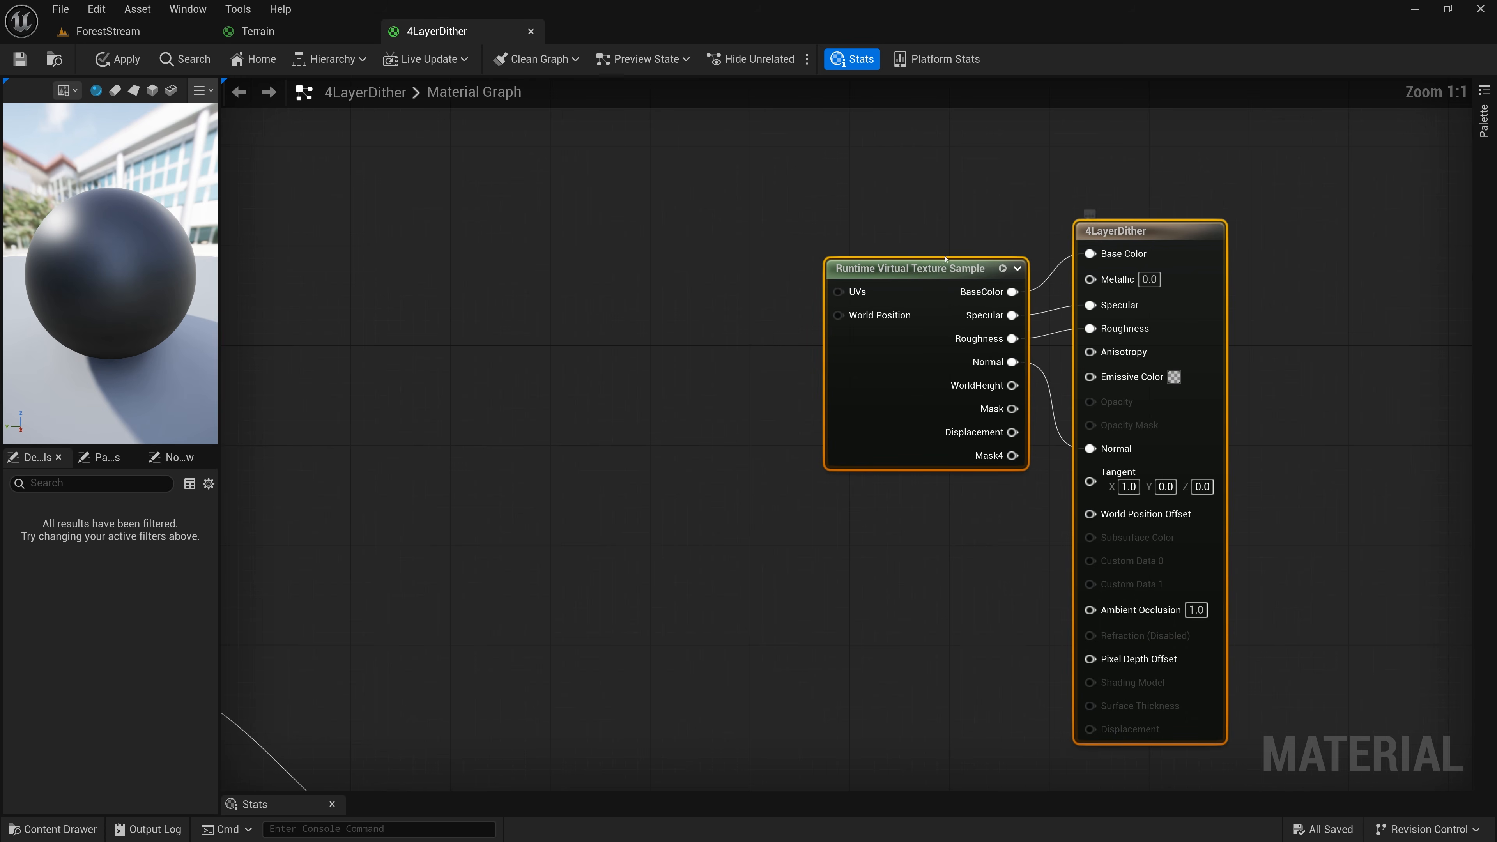
Examine the layer-blending network and the Runtime Virtual Texture Output node that it feeds
scroll(940, 281, down, 6)
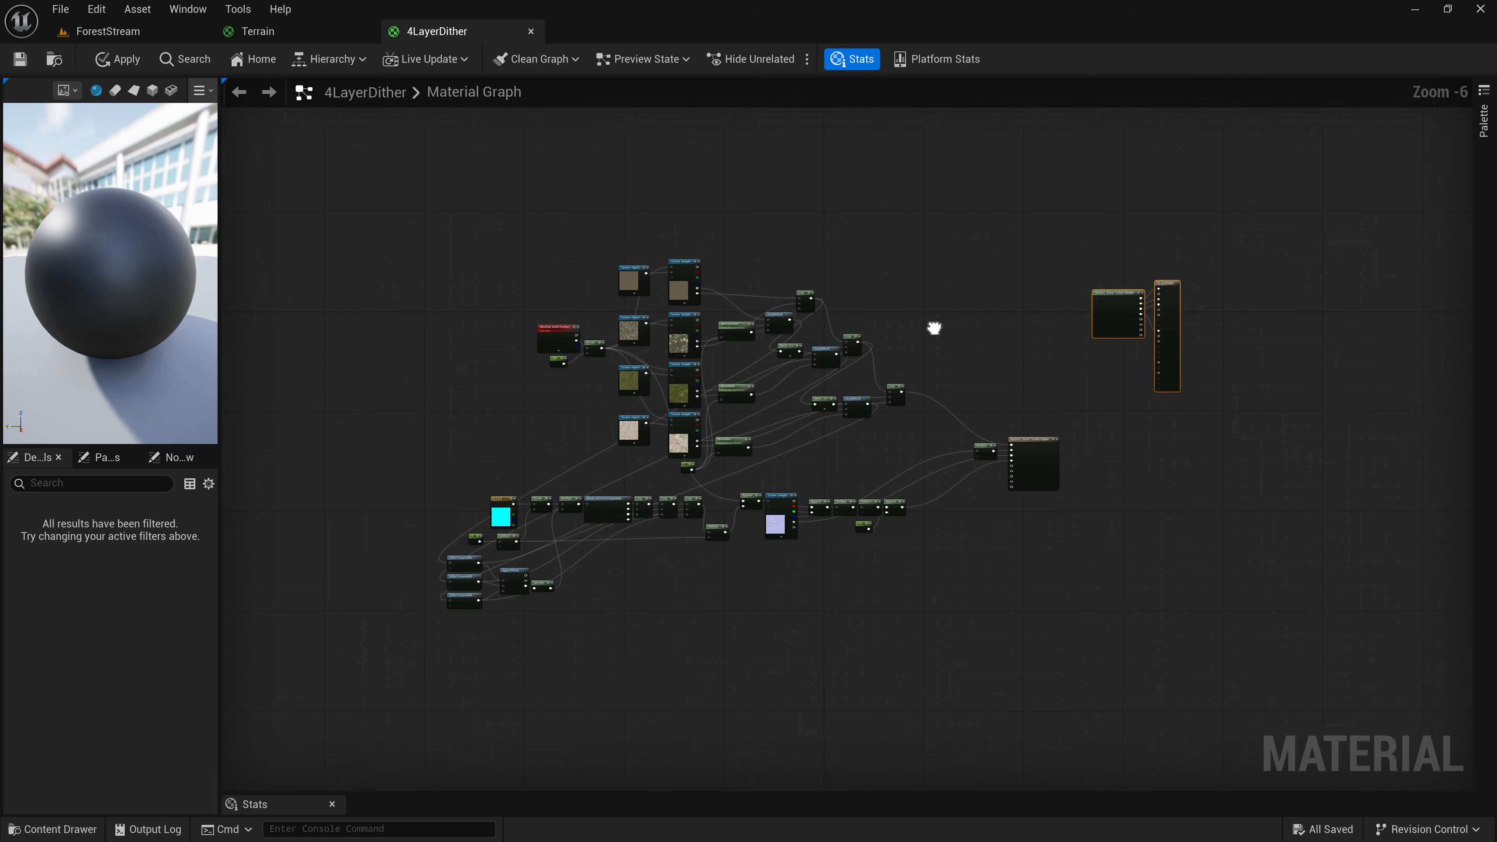
drag(422, 208, 1117, 612)
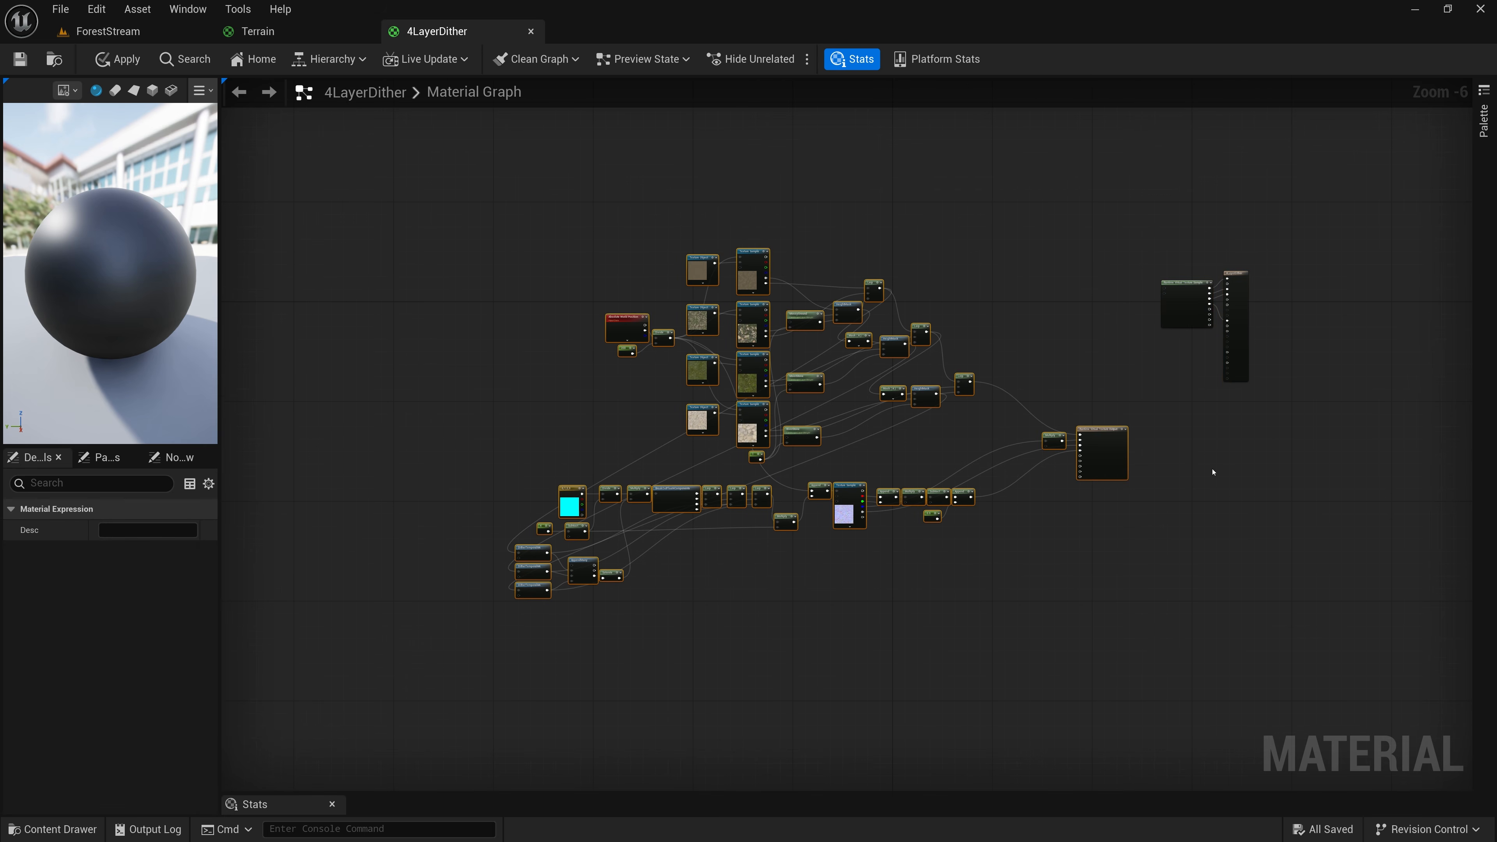
scroll(1173, 459, up, 7)
click(789, 312)
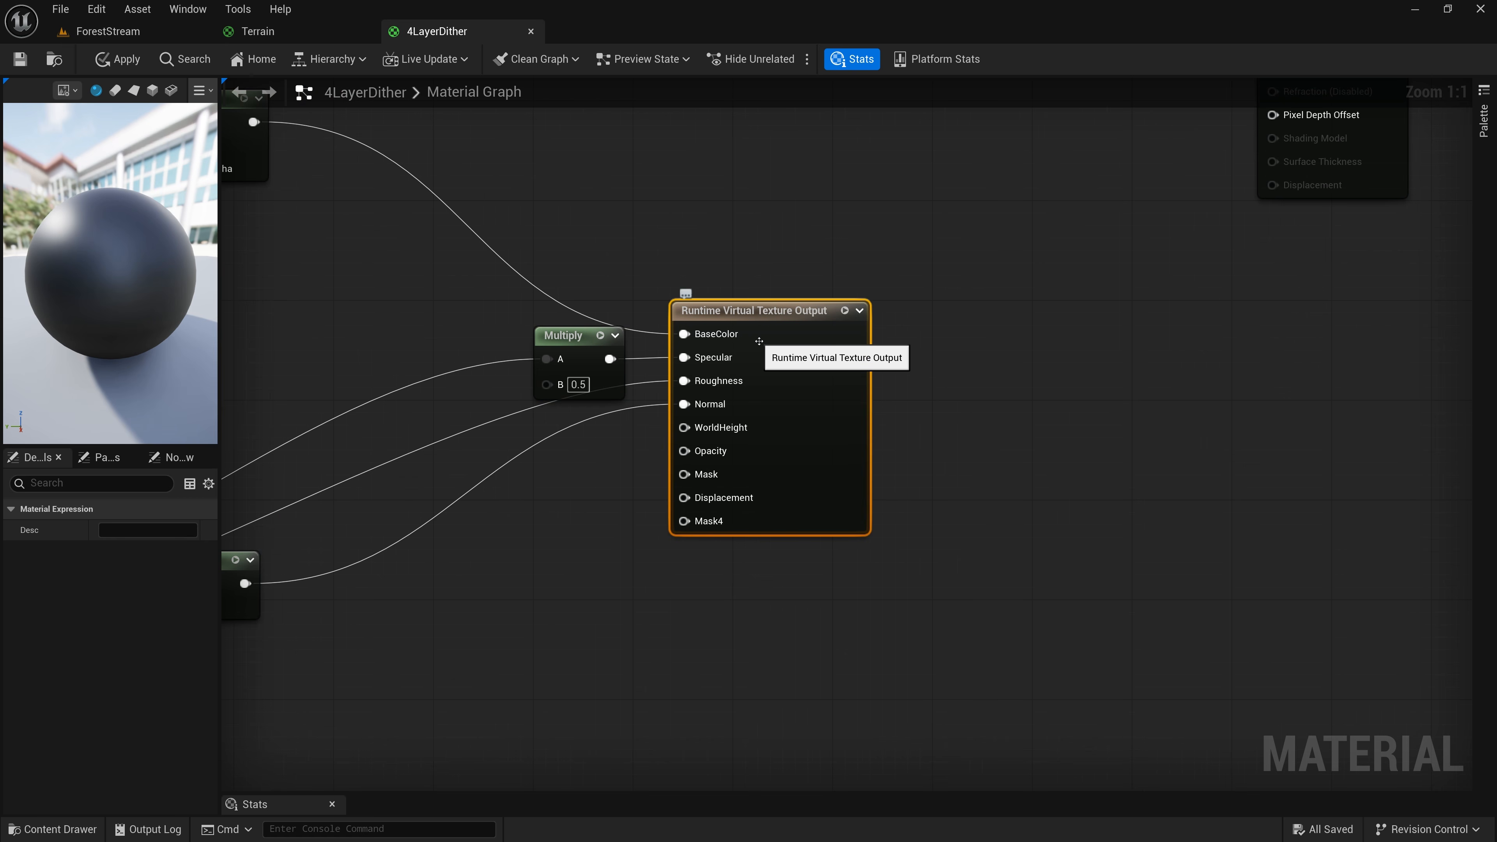
scroll(759, 340, down, 3)
scroll(762, 288, down, 1)
right_drag(725, 230, 1072, 425)
scroll(1071, 424, down, 2)
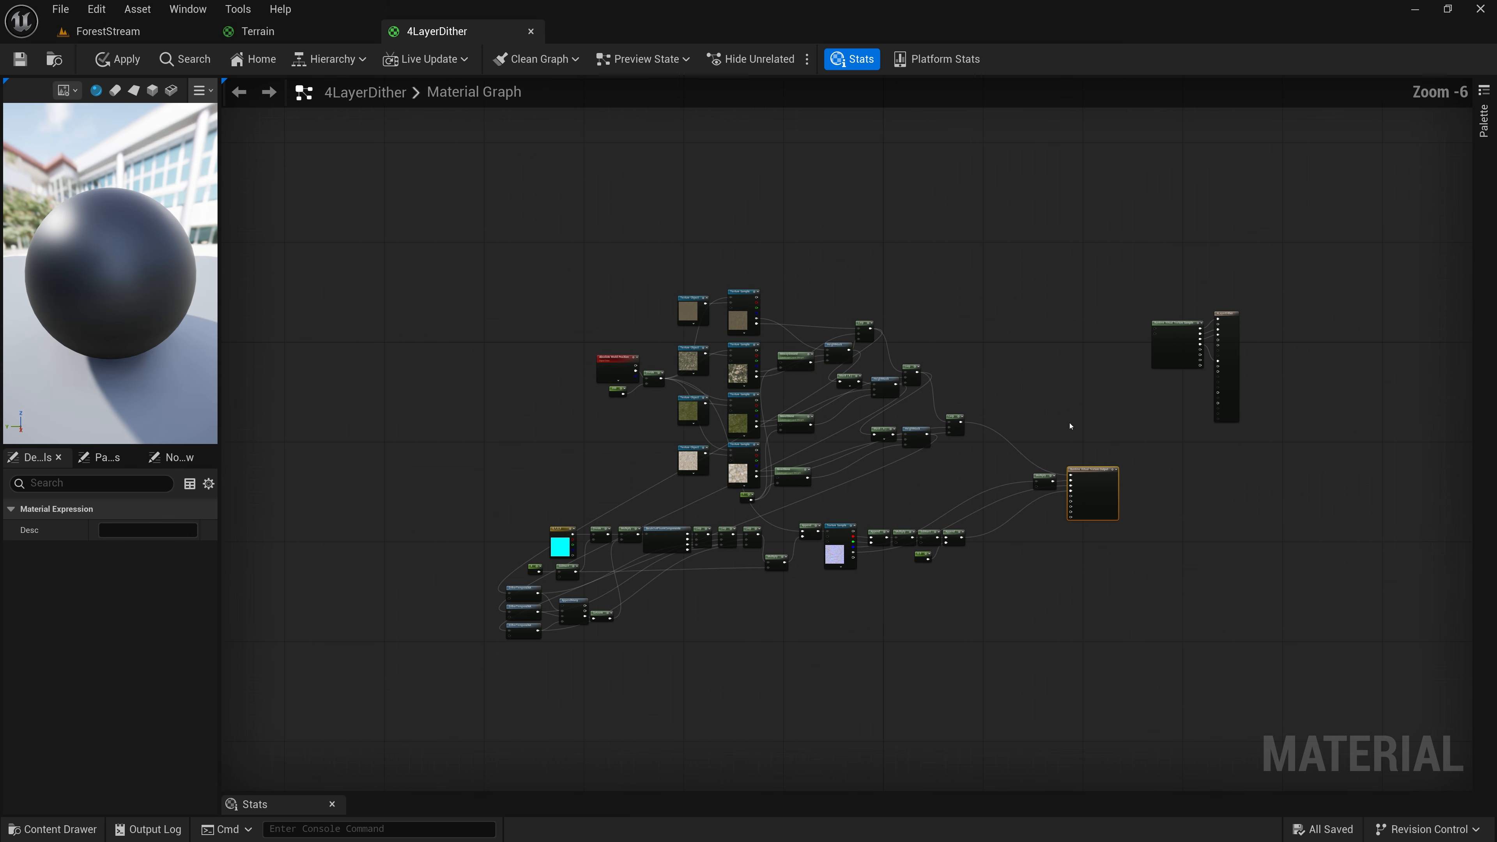
scroll(1071, 425, up, 1)
right_drag(1070, 425, 1114, 378)
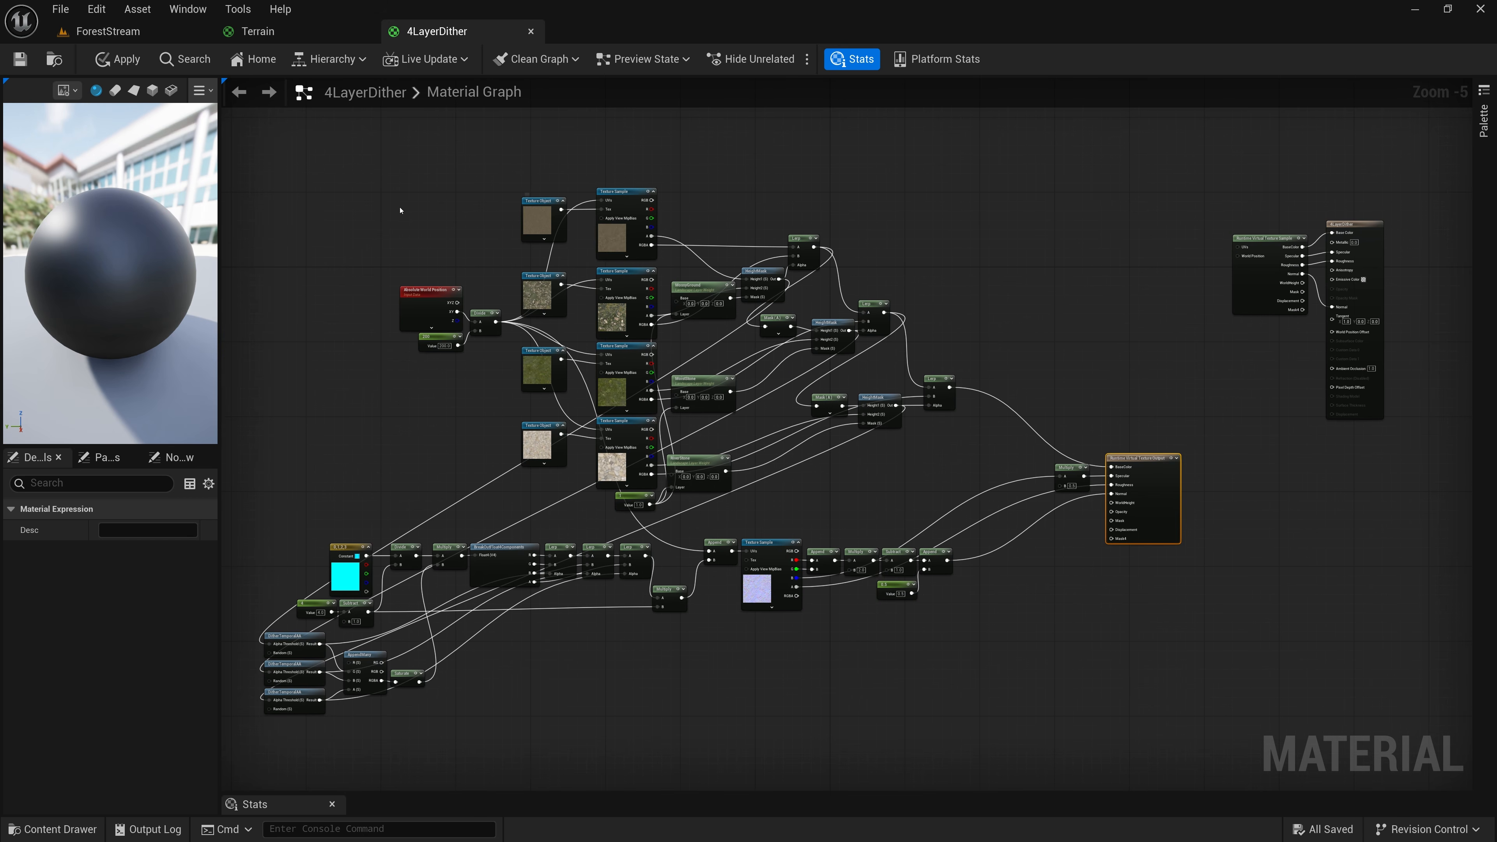
Compare the network writing to the Runtime Virtual Texture Output with the separate Runtime Virtual Texture Sample driving the main 4LayerDither output
drag(255, 159, 1156, 703)
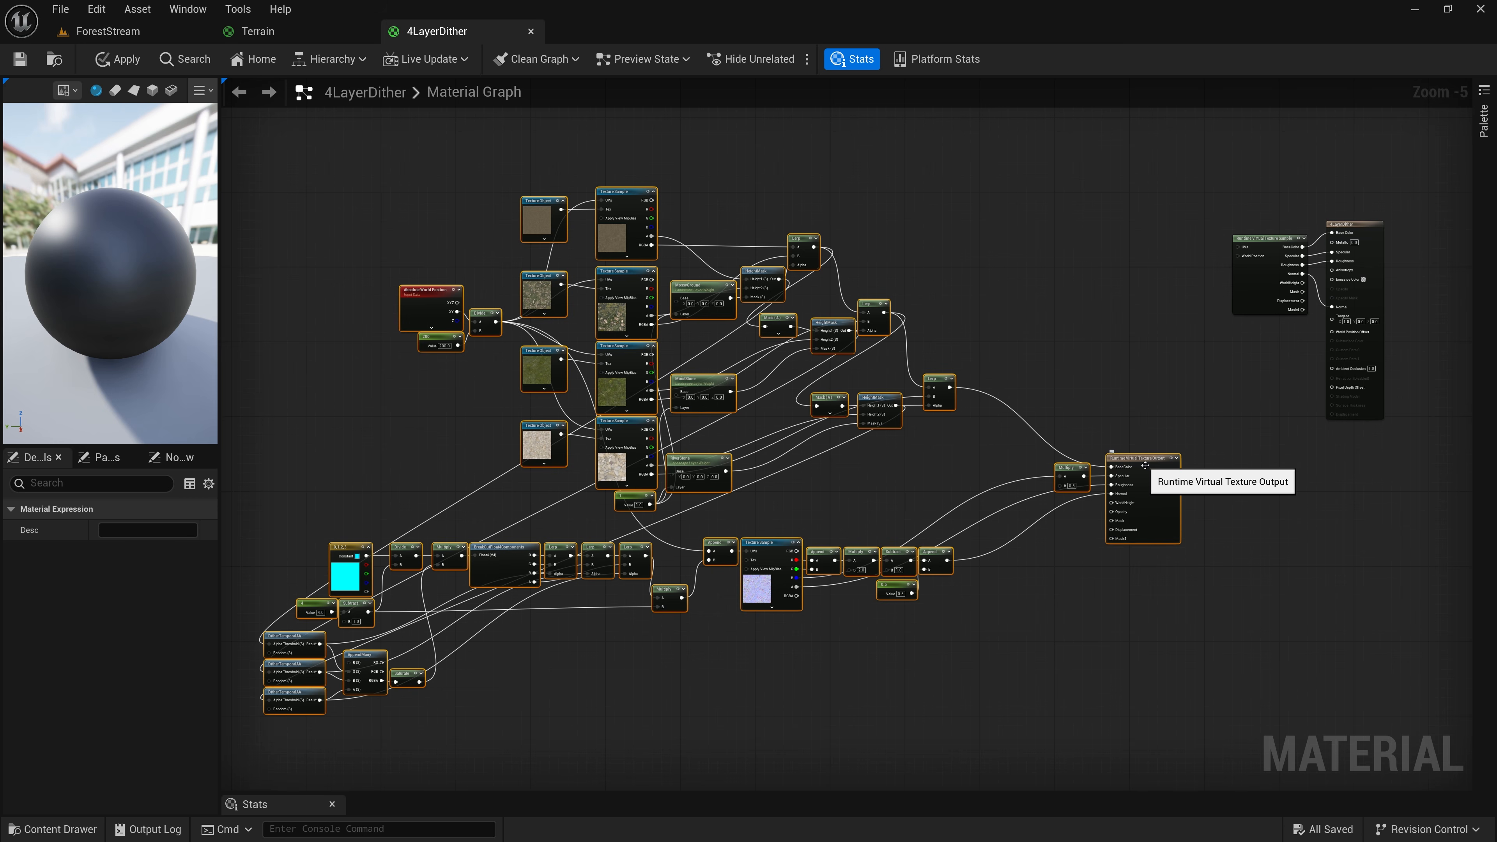
click(1266, 239)
scroll(1376, 227, up, 6)
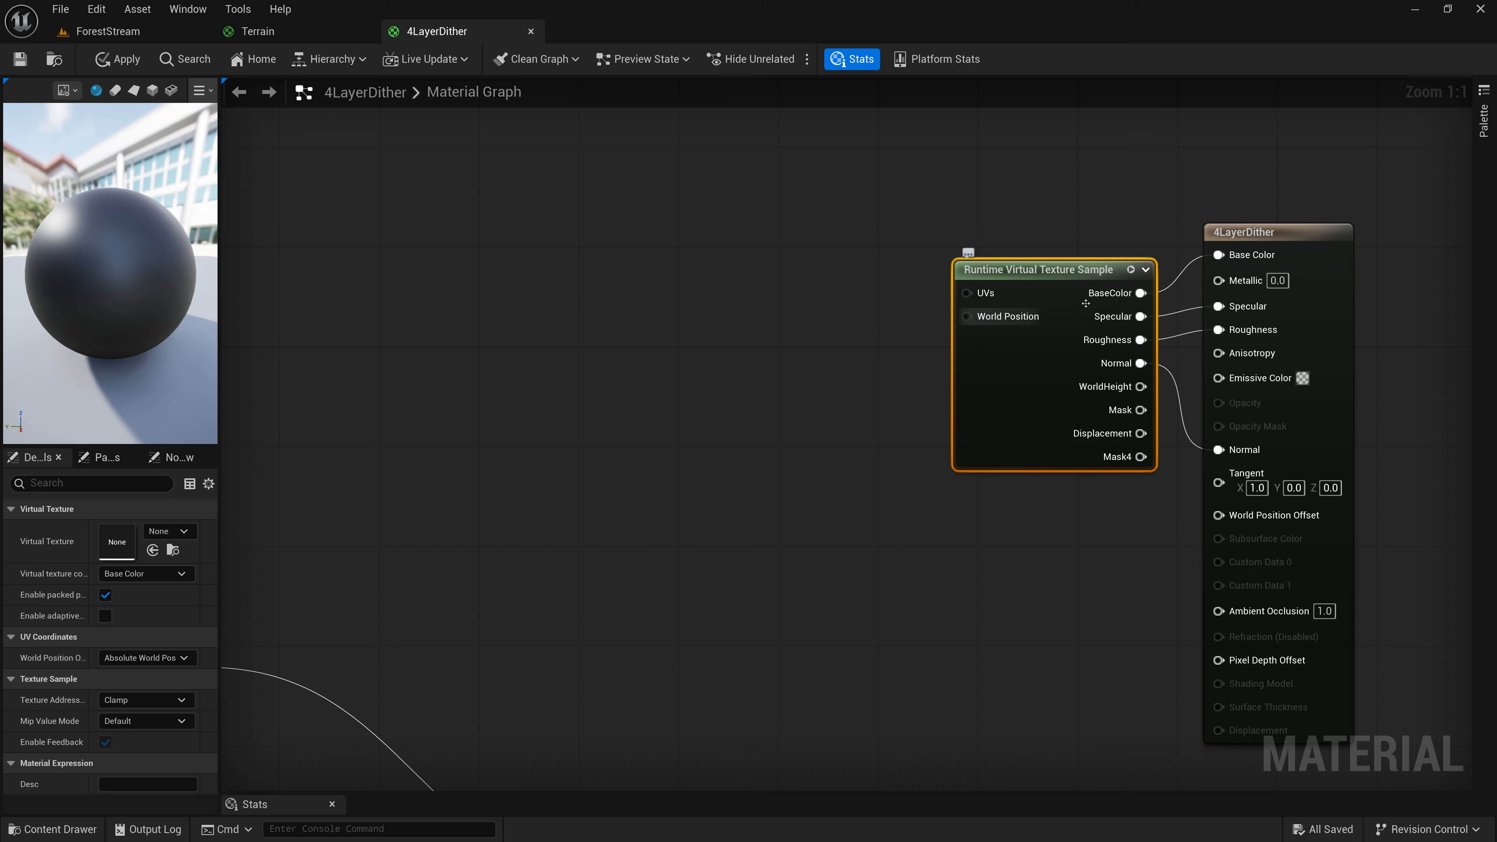
click(1259, 233)
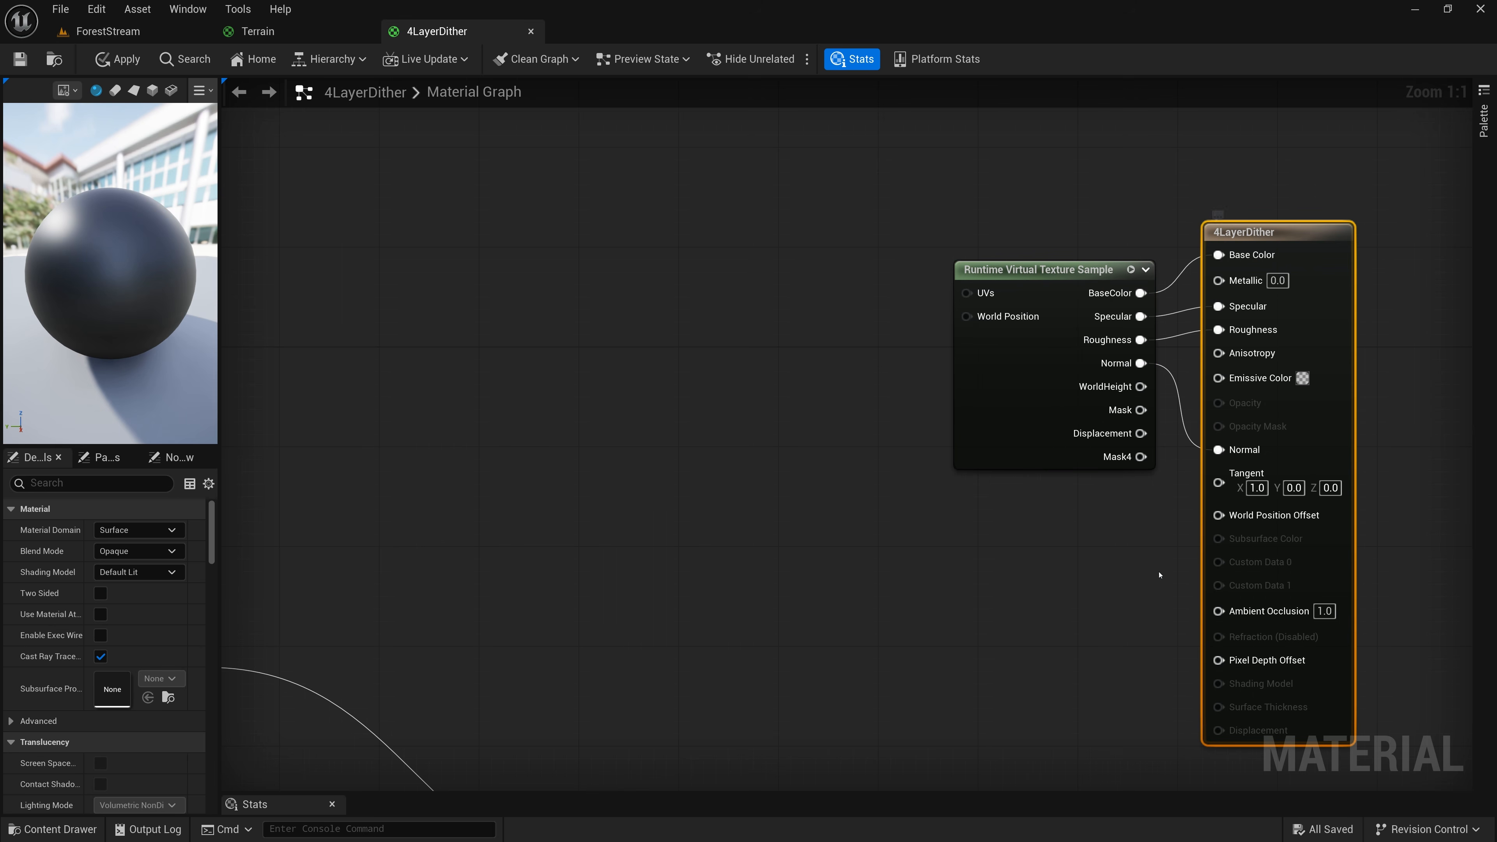
right_drag(675, 501, 998, 359)
scroll(998, 358, down, 7)
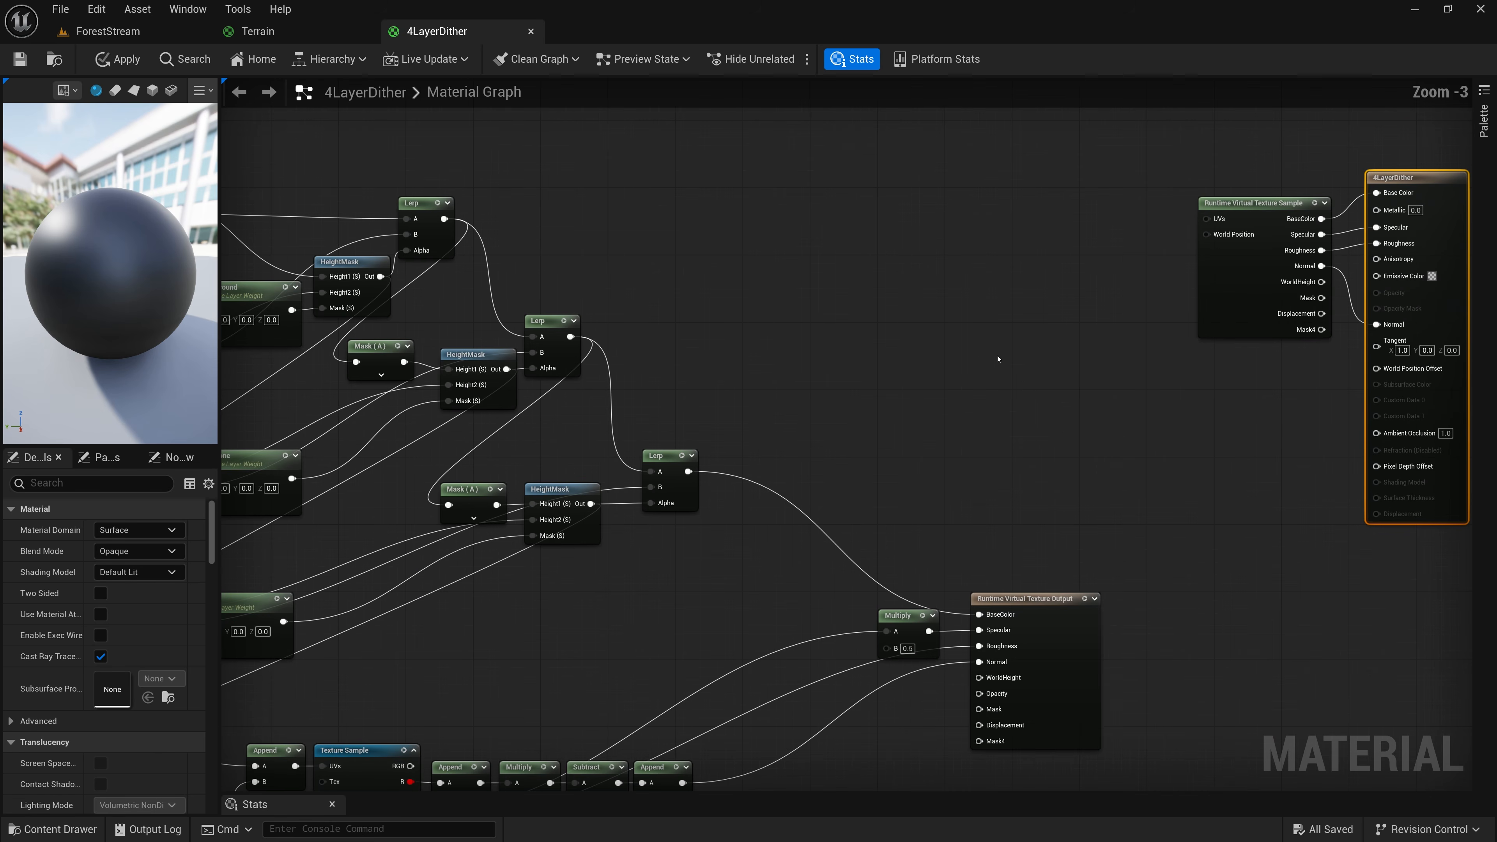
drag(341, 208, 1007, 626)
scroll(1093, 488, up, 7)
click(789, 336)
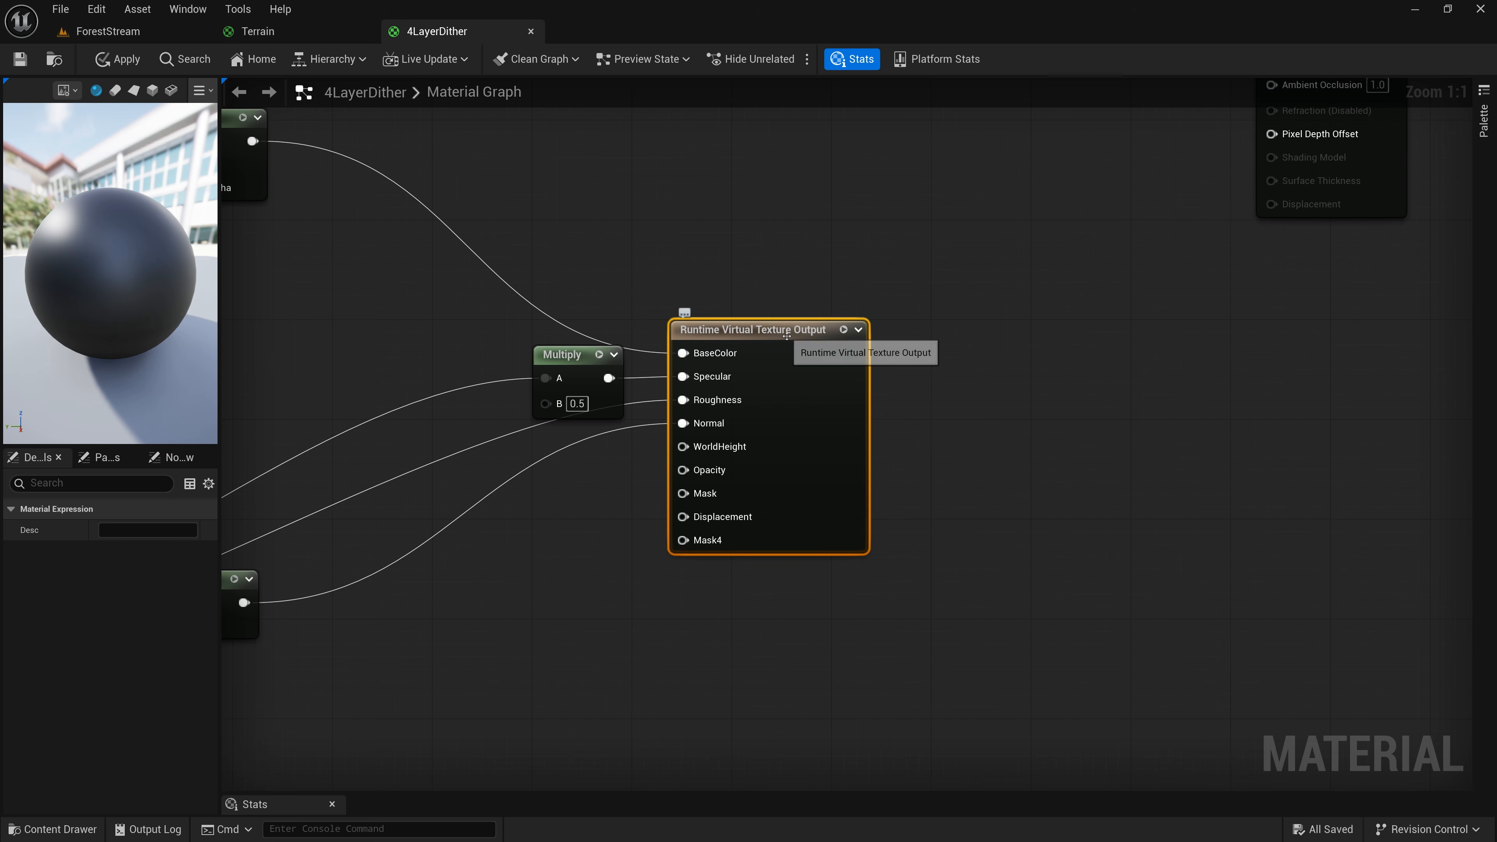
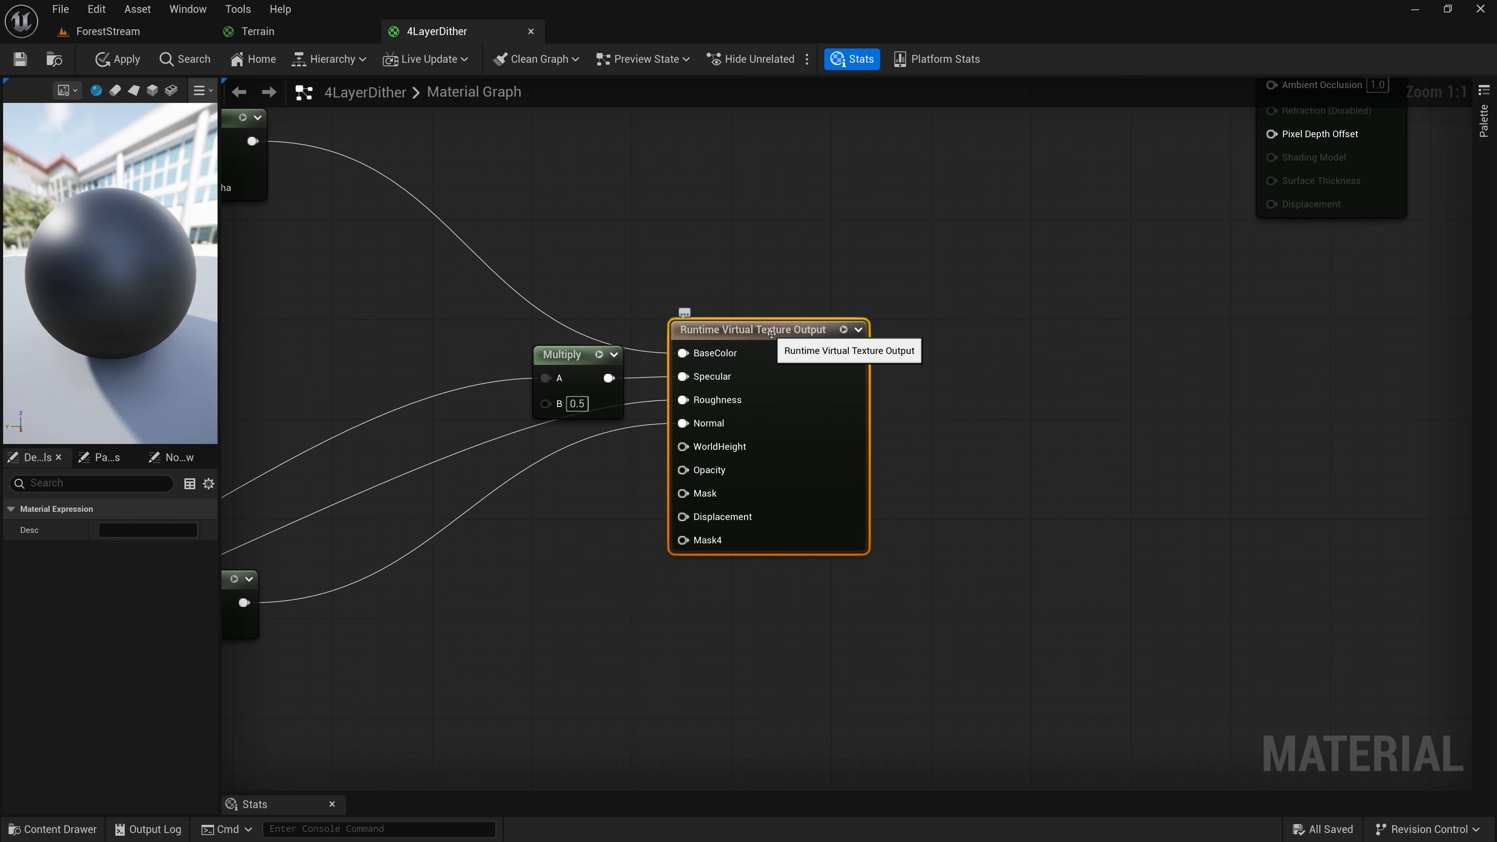
scroll(770, 424, down, 1)
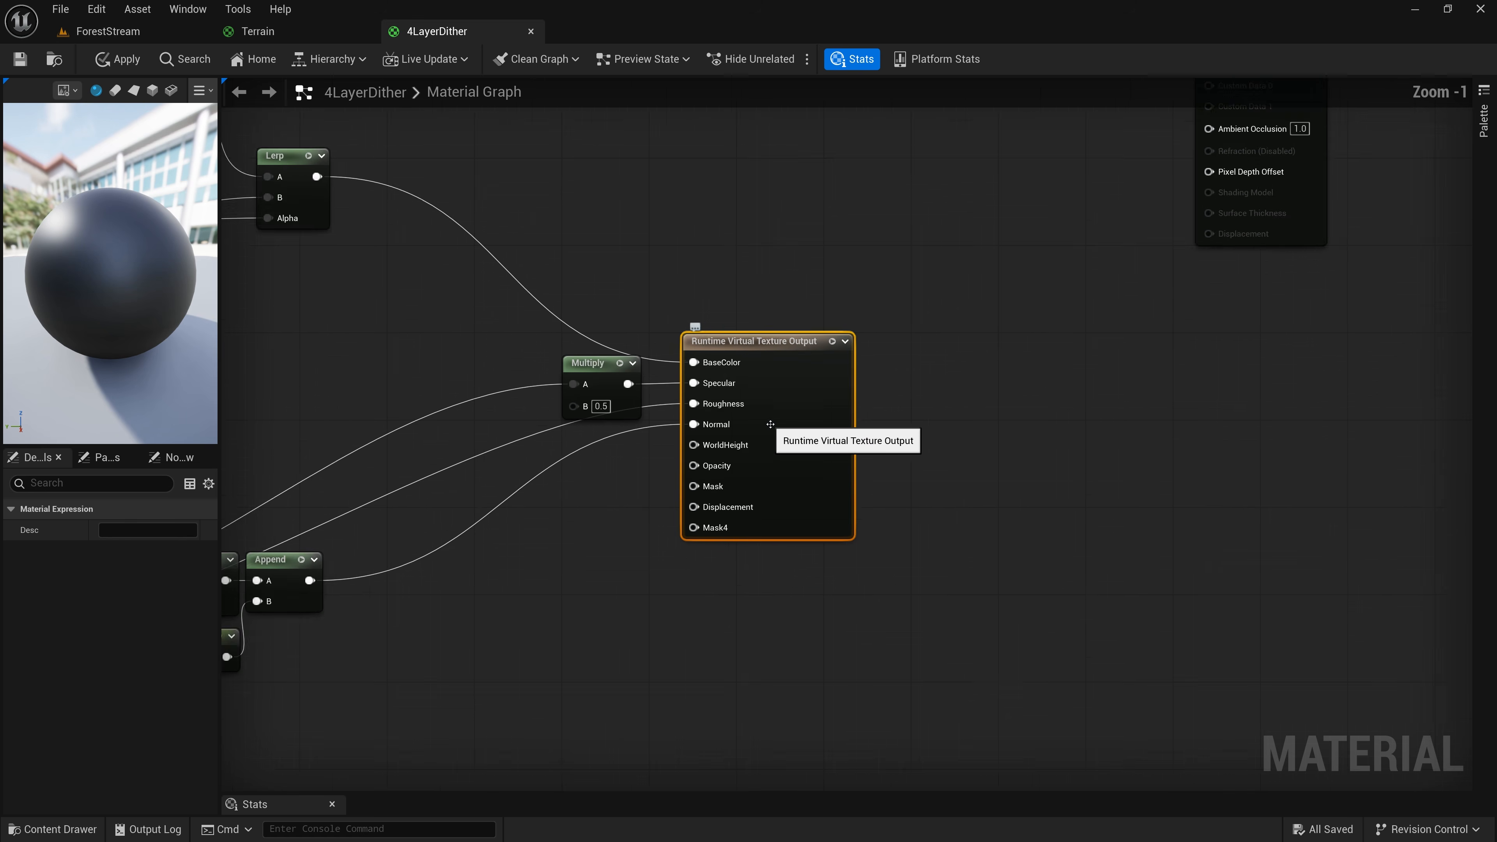
scroll(770, 425, down, 4)
right_drag(715, 304, 1058, 388)
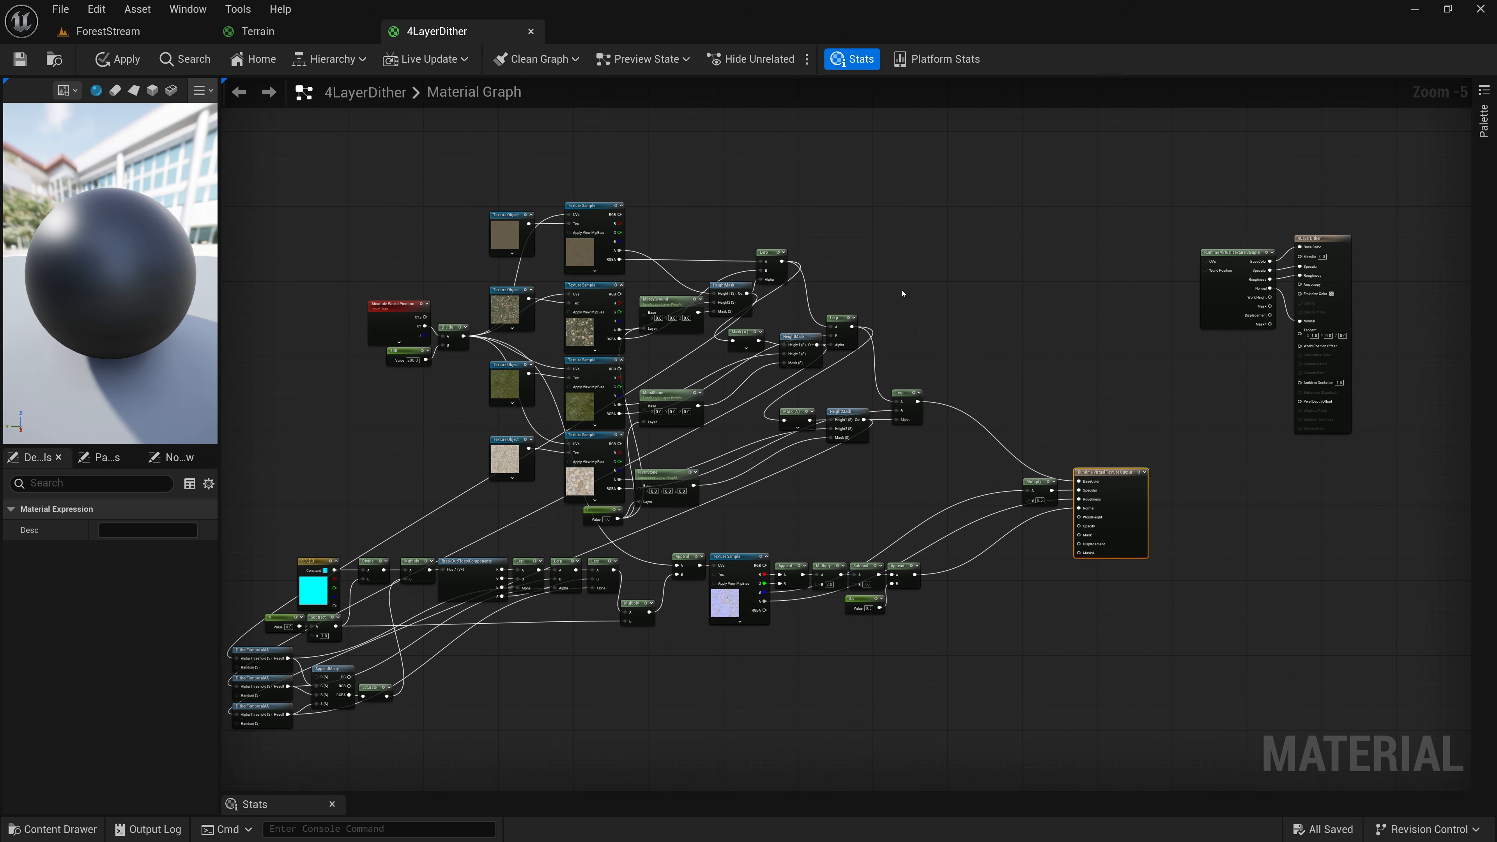
Save the 4LayerDither material and select the entire layer-blending network together with the Runtime Virtual Texture Output
key(ctrl+s)
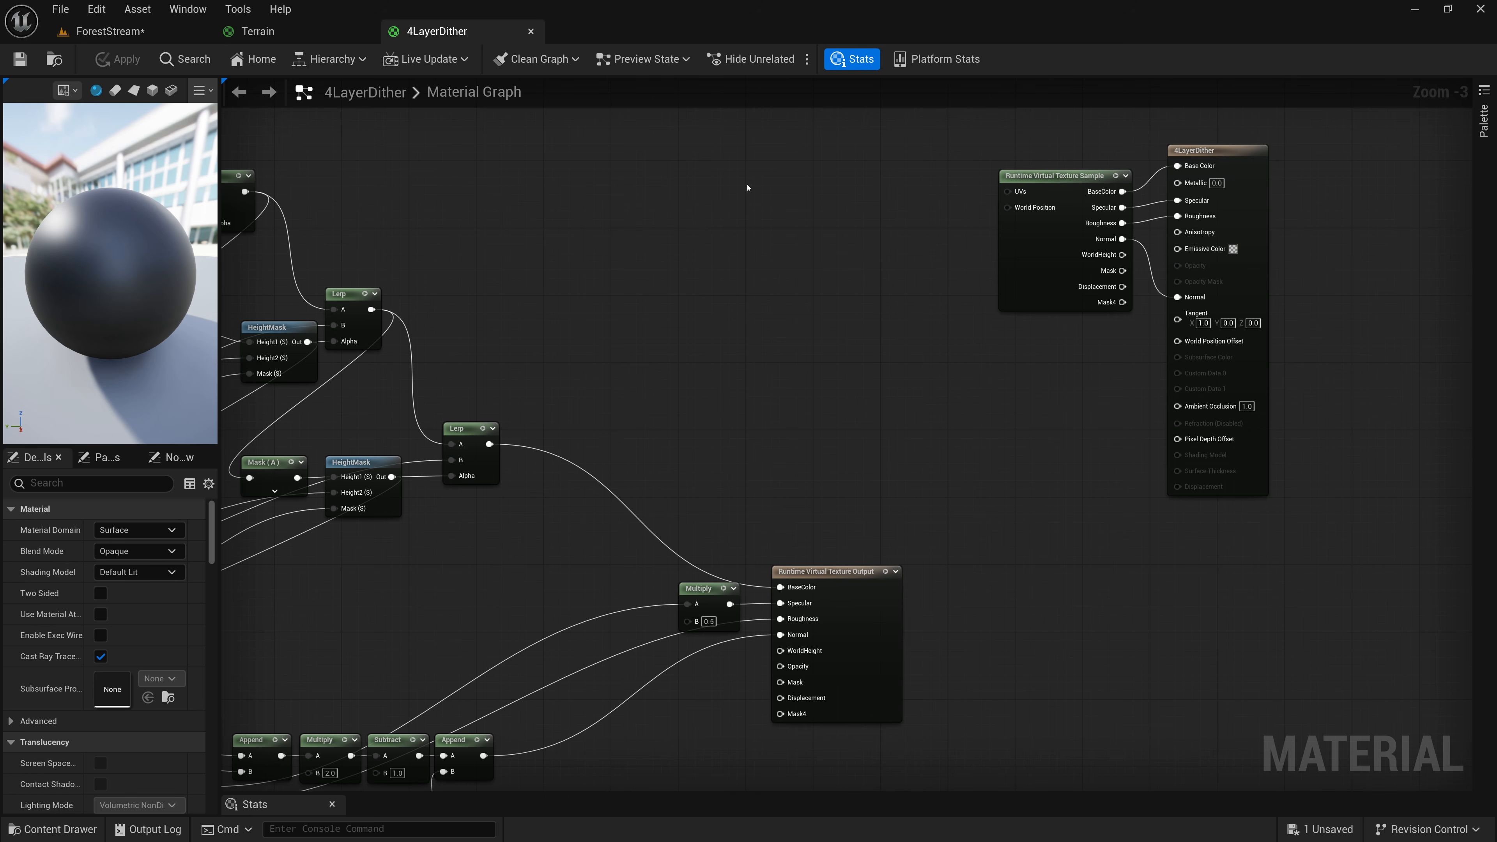
scroll(776, 274, down, 2)
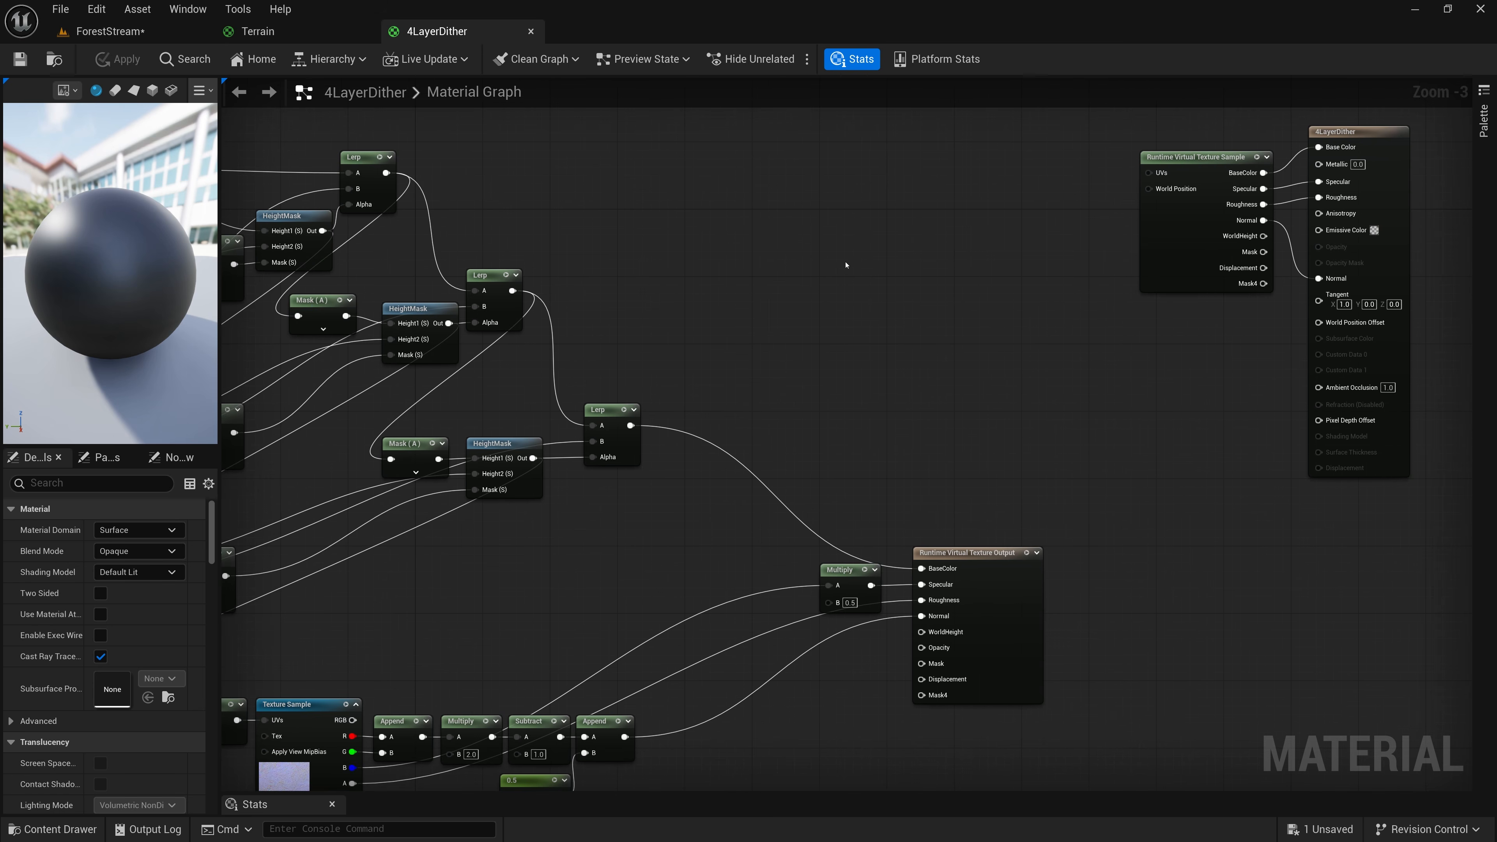
right_drag(813, 295, 1063, 277)
drag(295, 157, 1170, 690)
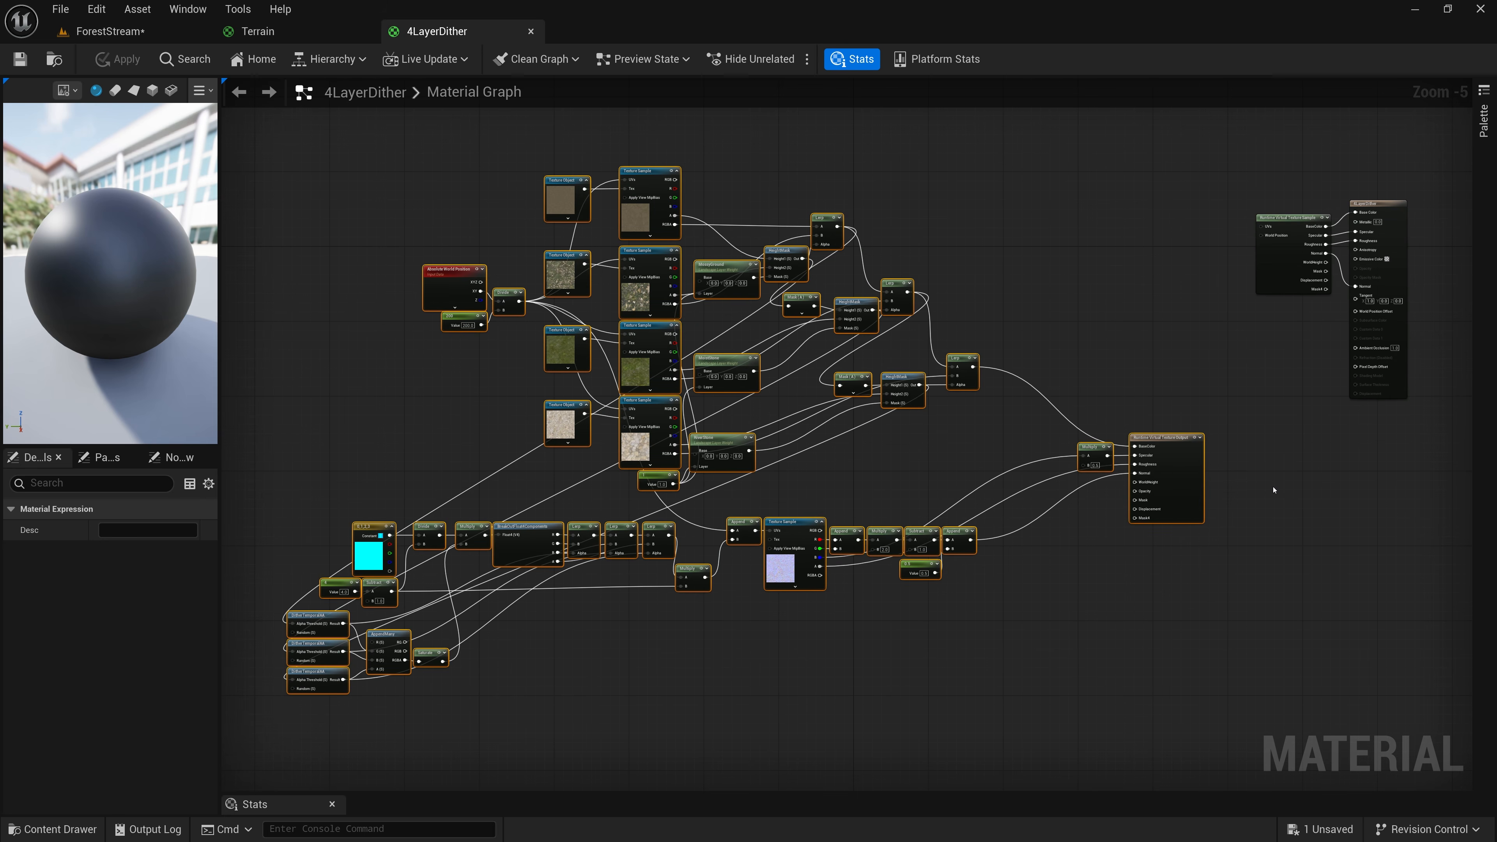
Assign TerrainRVT as the virtual texture of the Runtime Virtual Texture Sample and save the material
scroll(1177, 490, up, 2)
scroll(1241, 461, up, 3)
right_drag(1280, 237, 739, 743)
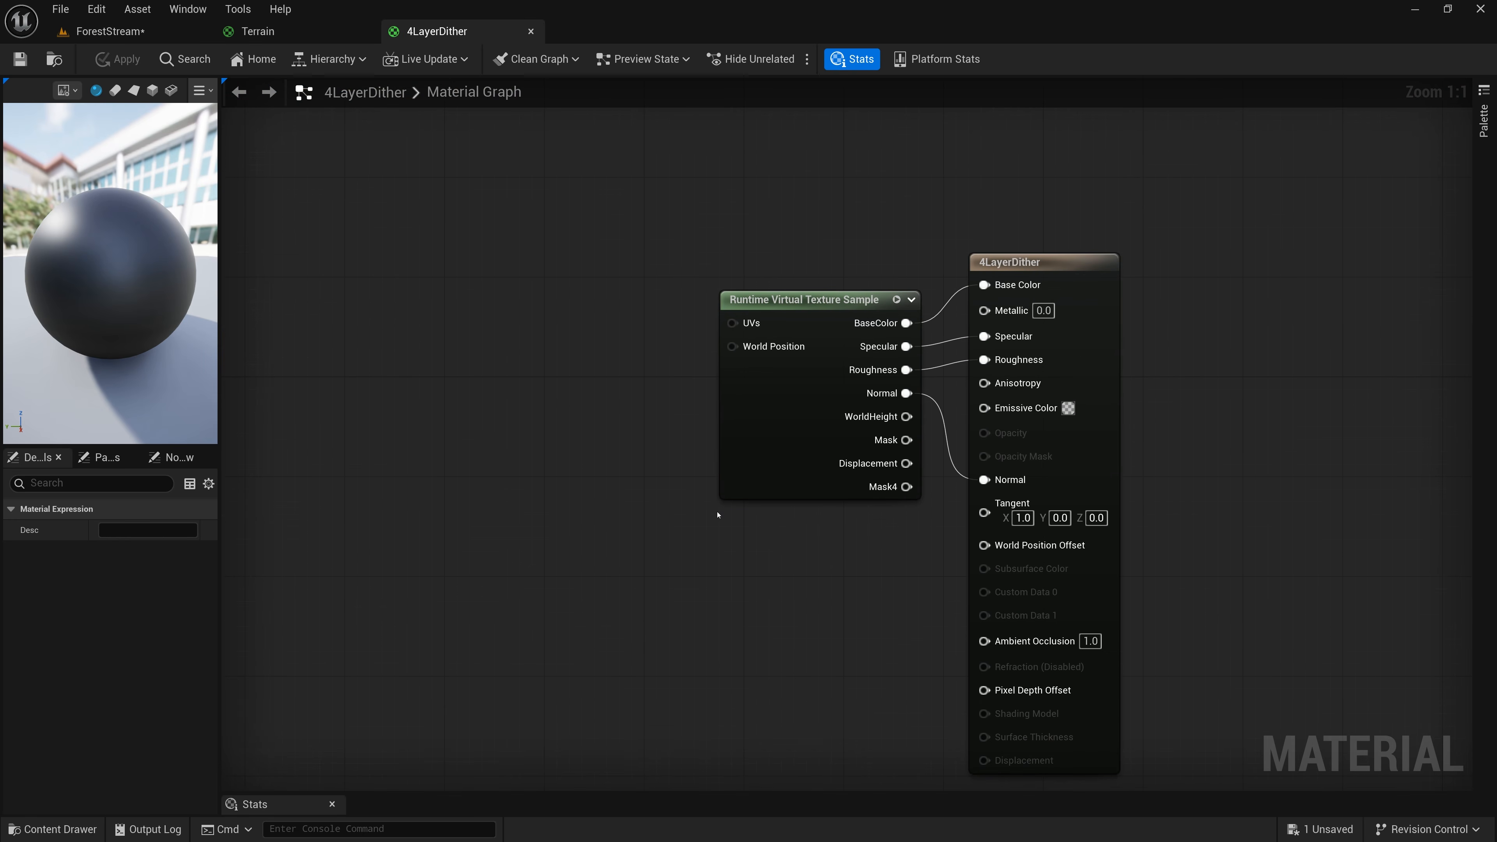
click(823, 310)
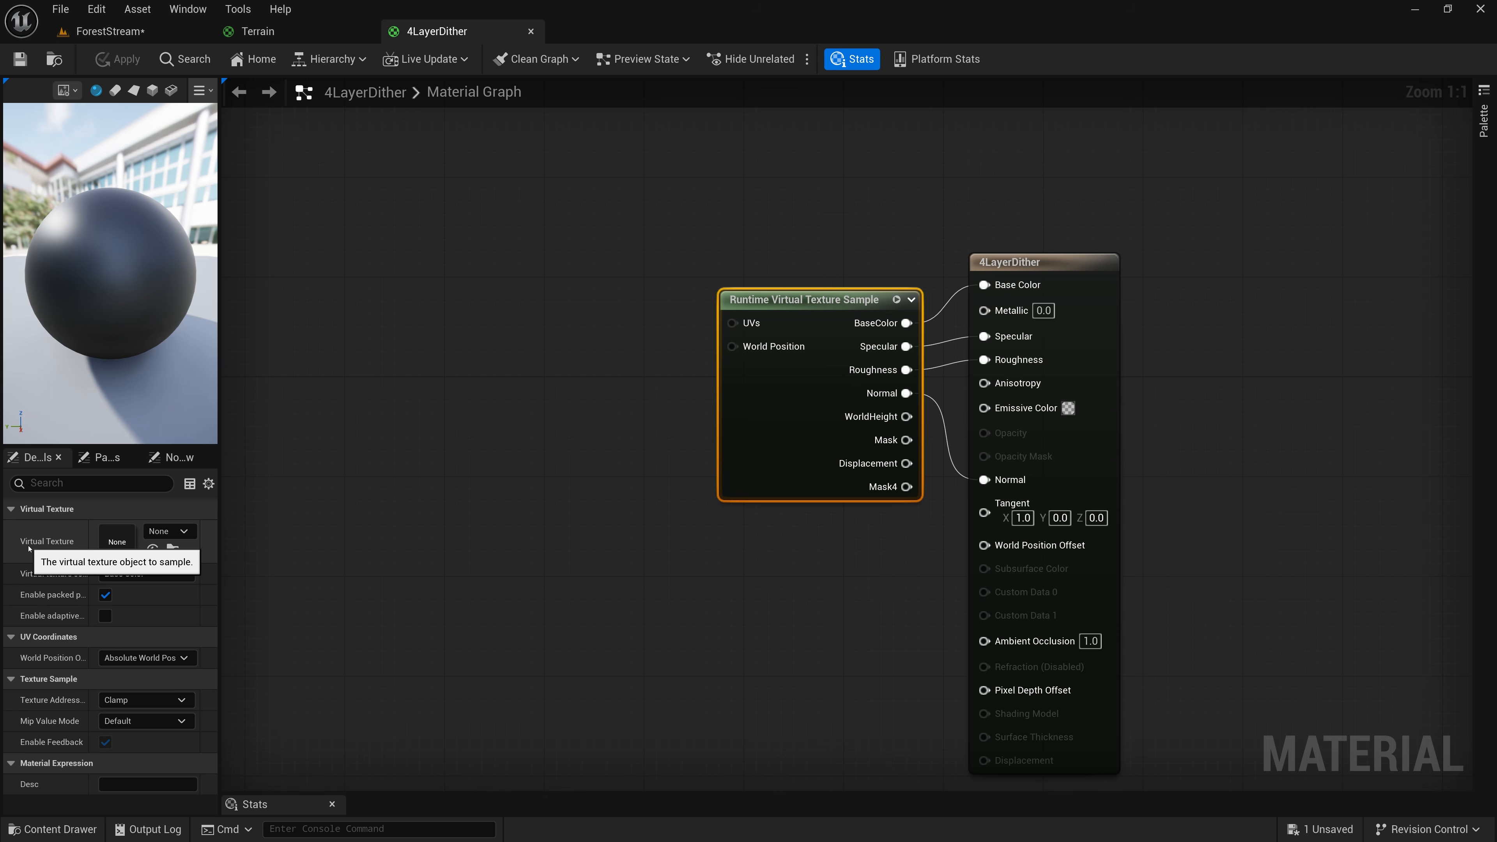
click(165, 534)
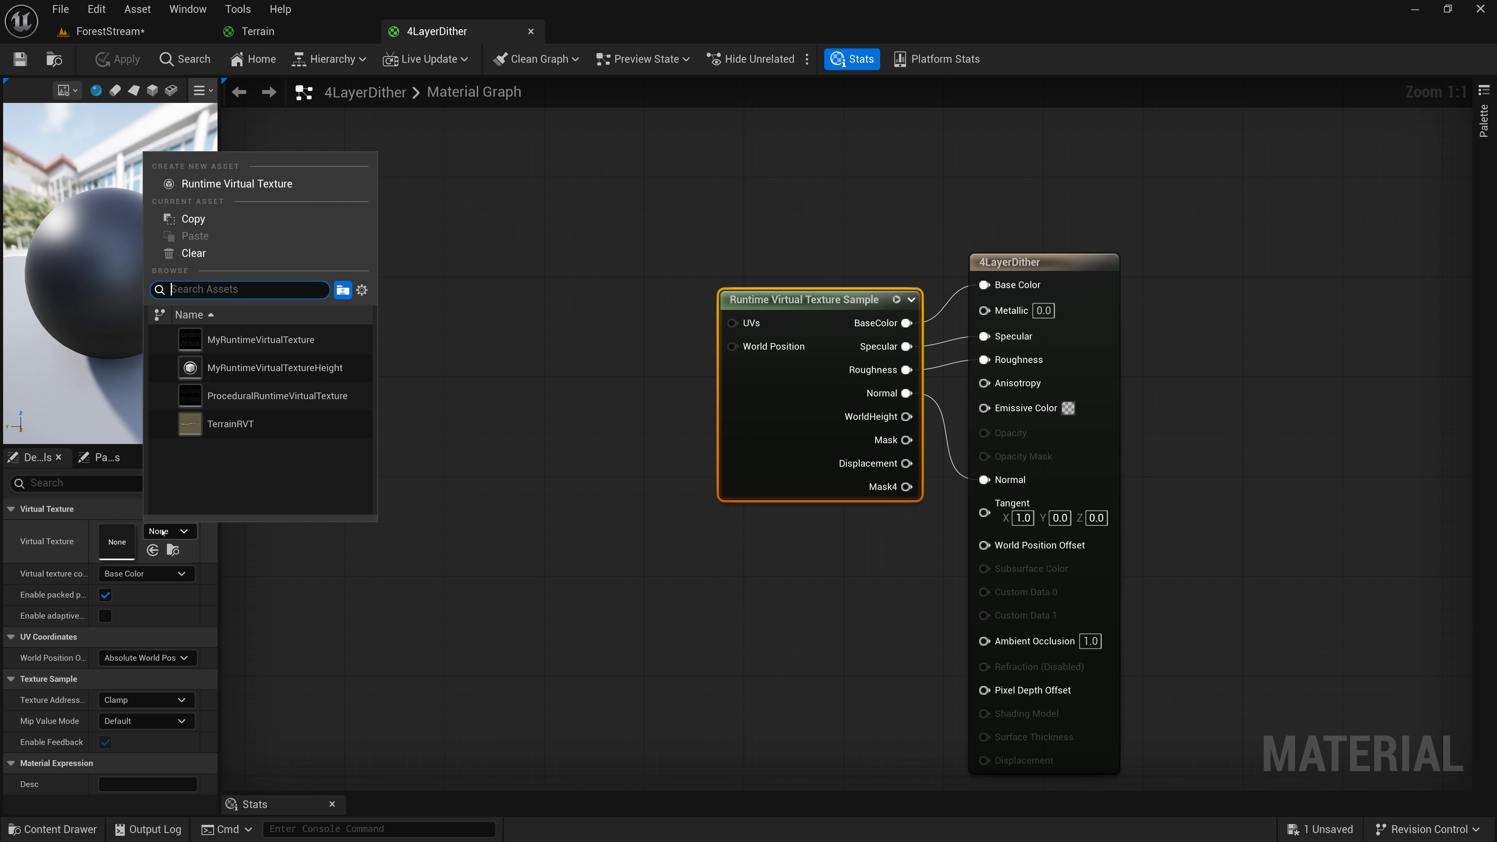
click(228, 425)
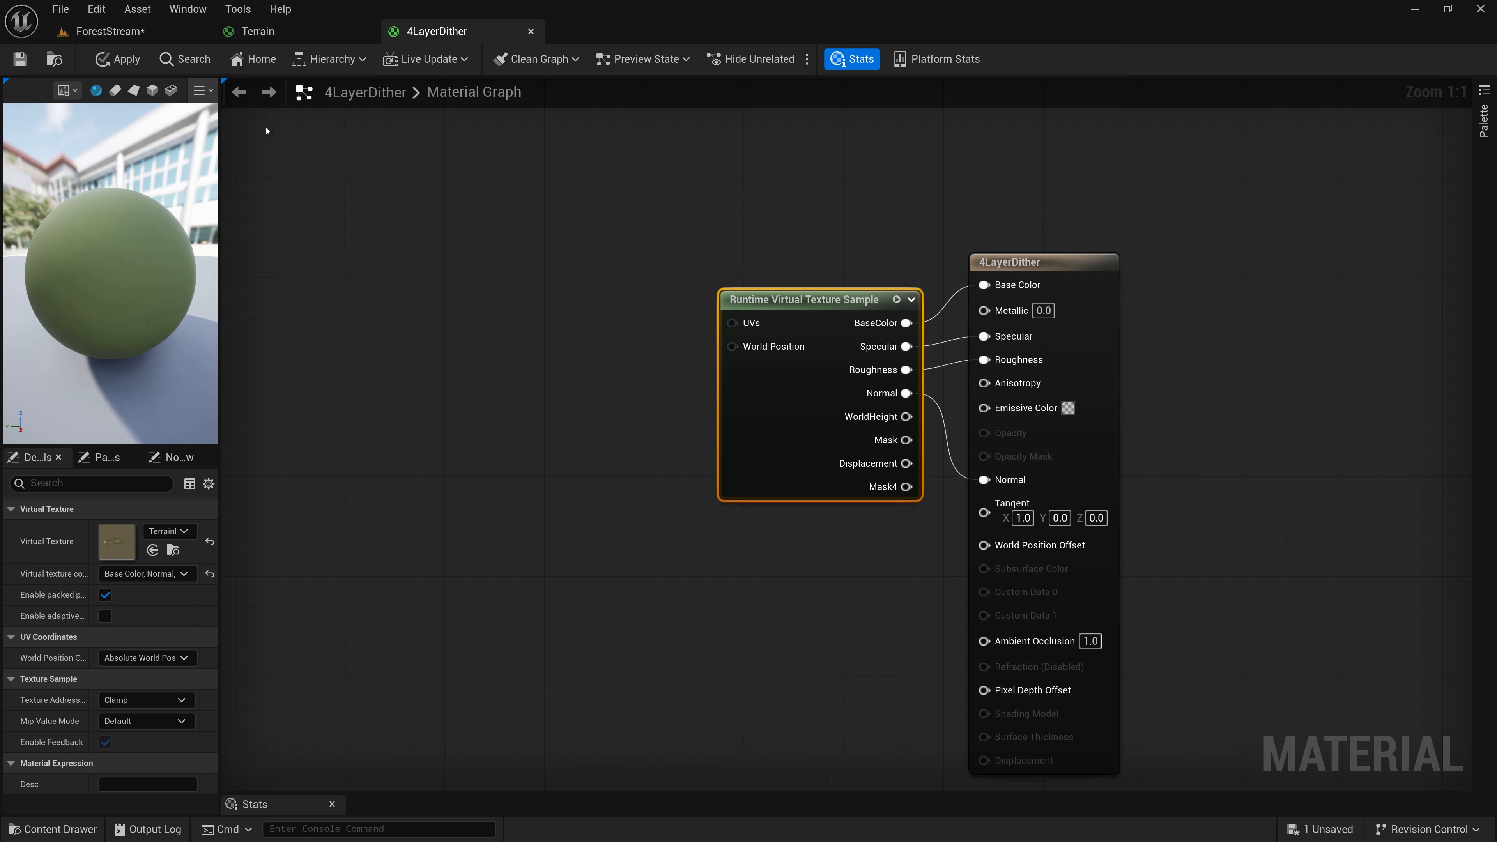
click(20, 59)
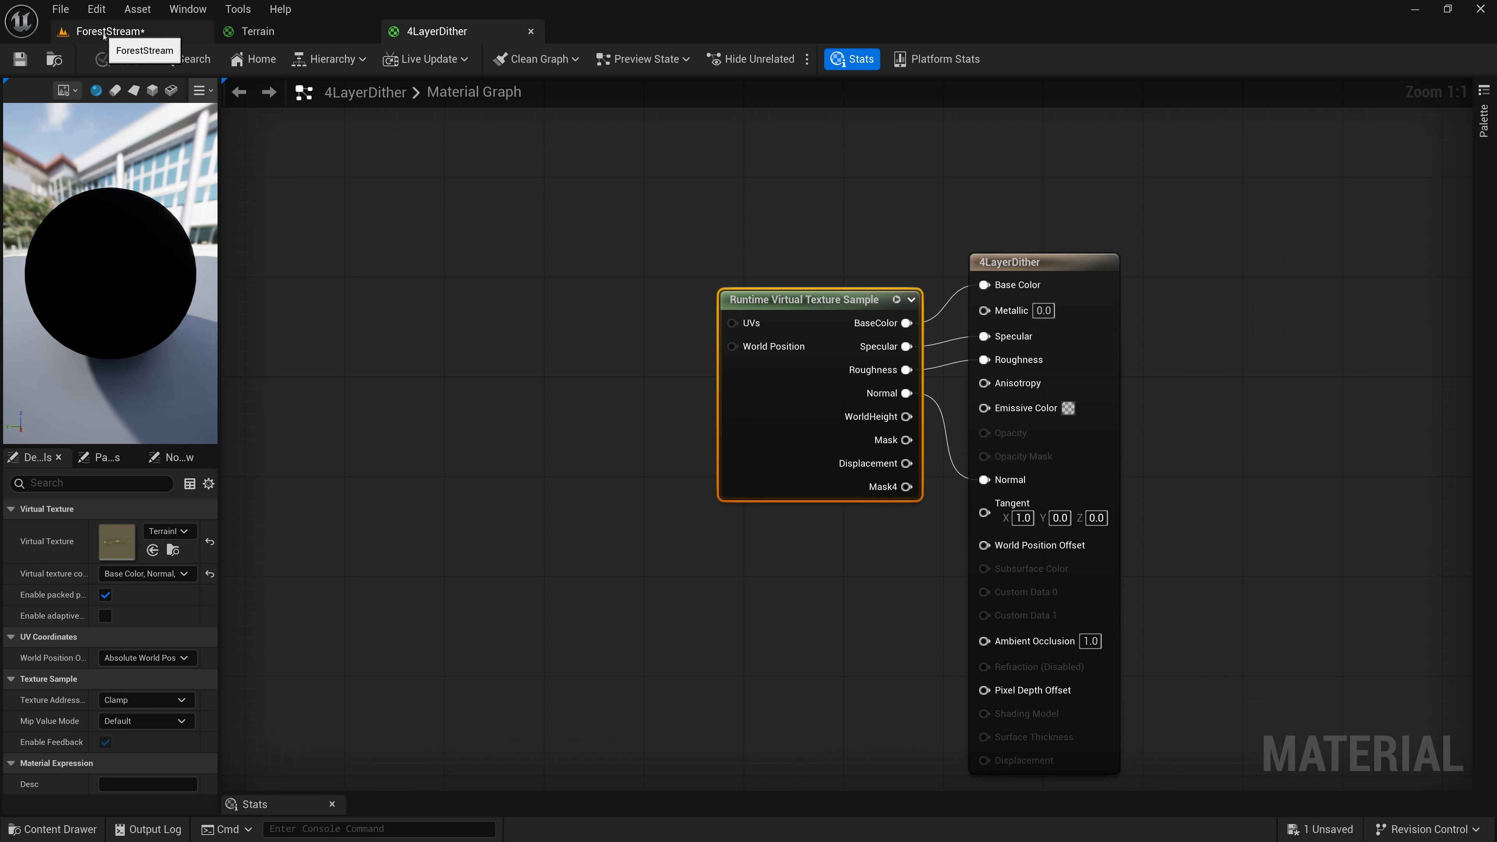
Examine the moss, dirt and gravel blending in the ForestStream level from close up and farther away
scroll(501, 258, down, 3)
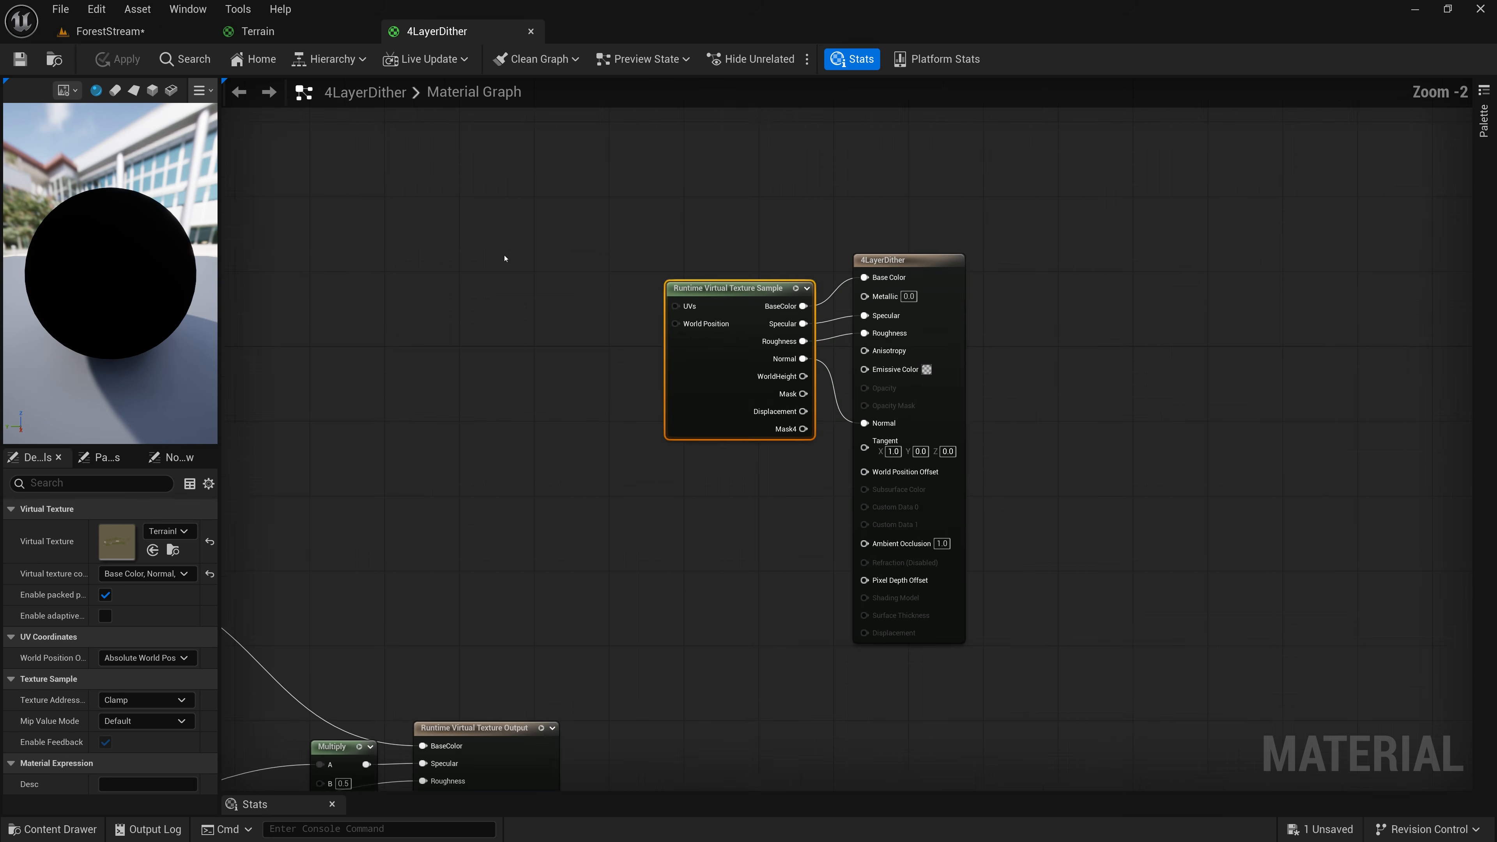
scroll(421, 184, up, 2)
click(110, 31)
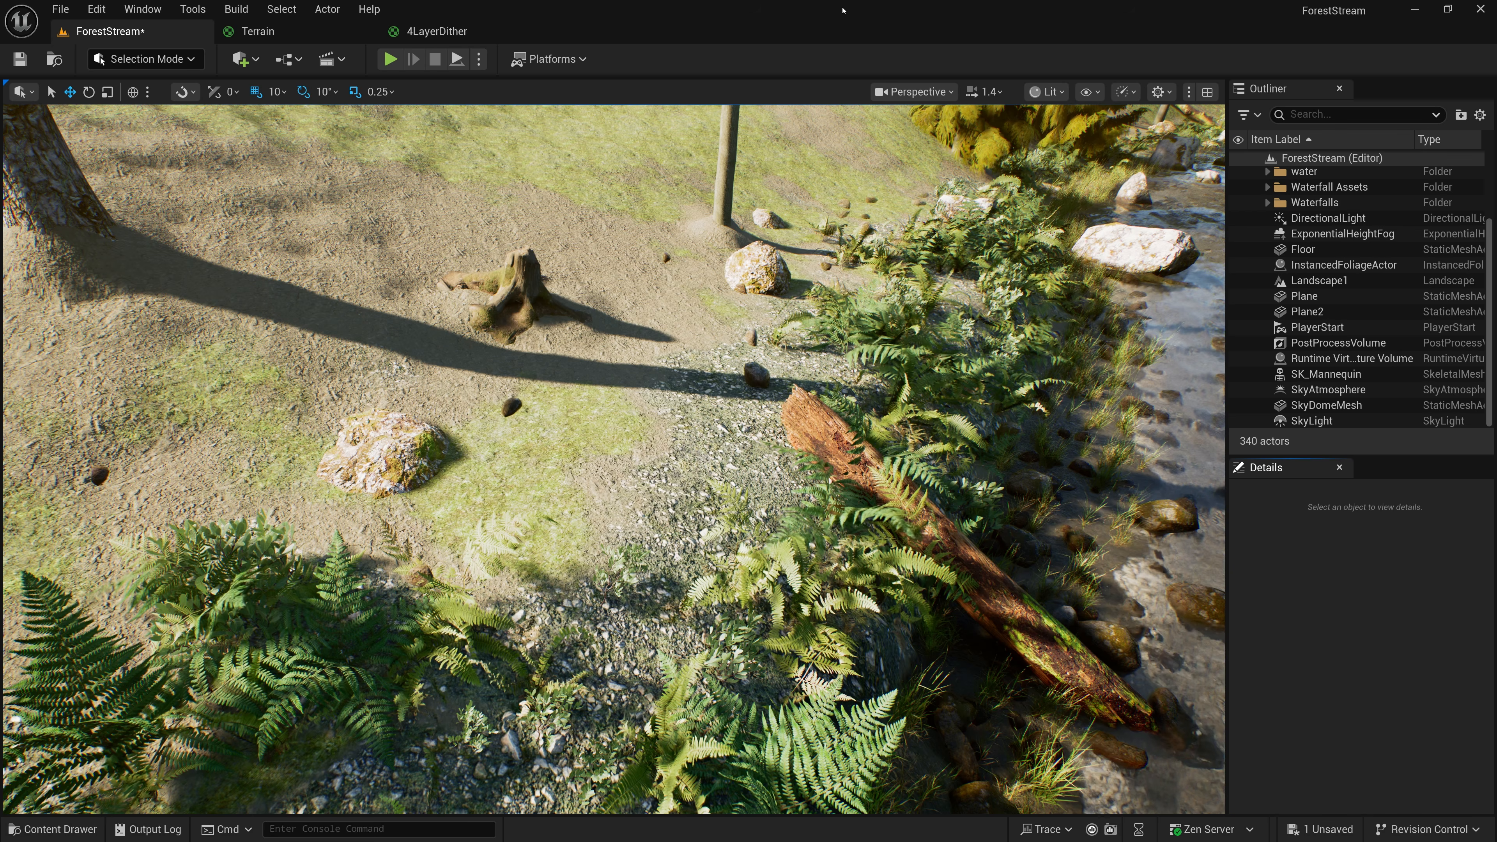
right_drag(895, 364, 678, 436)
scroll(819, 383, down, 2)
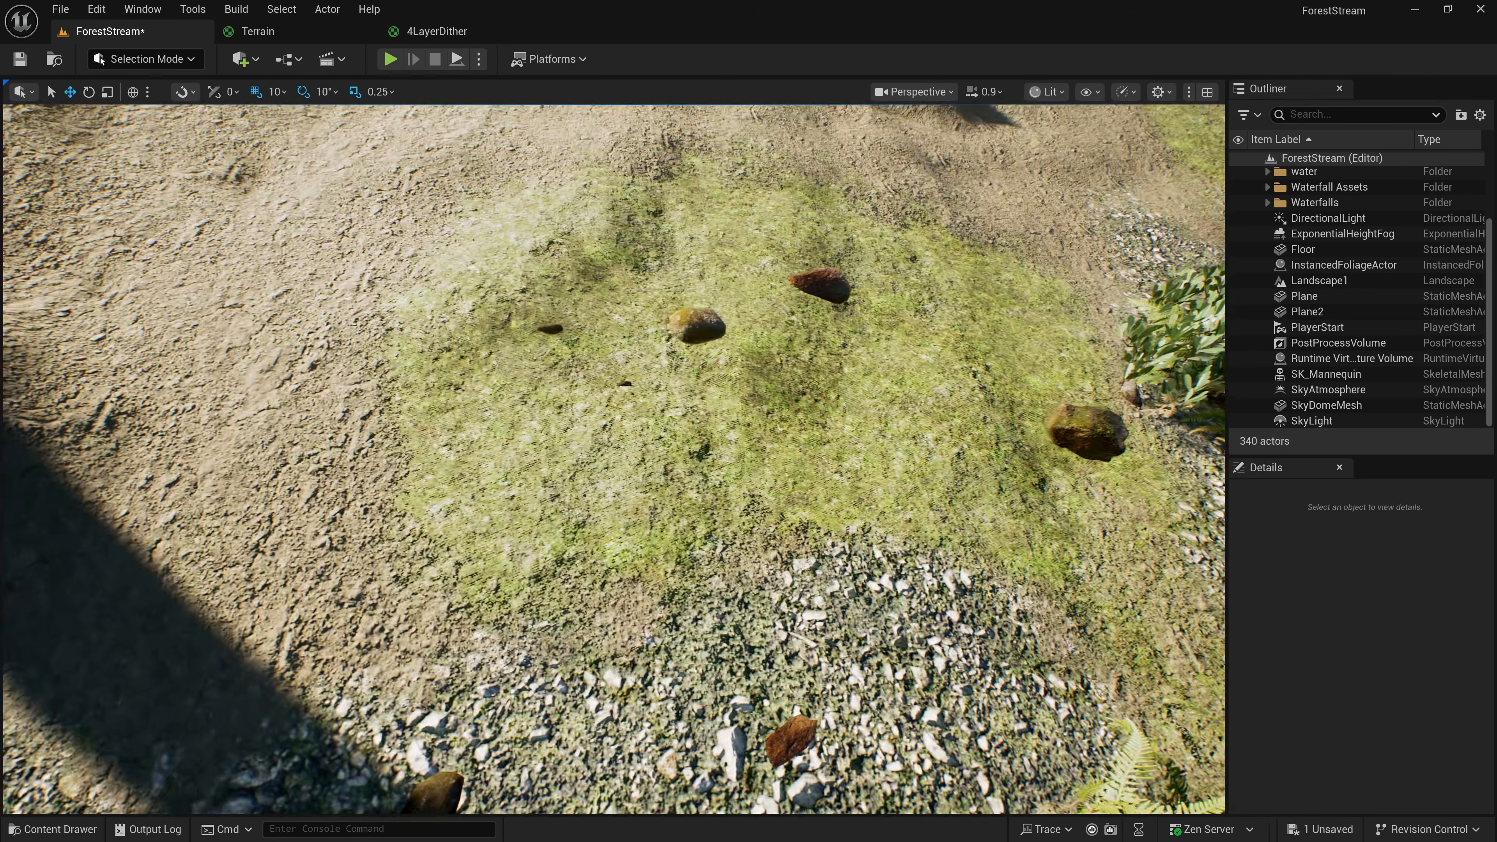
right_drag(678, 436, 675, 475)
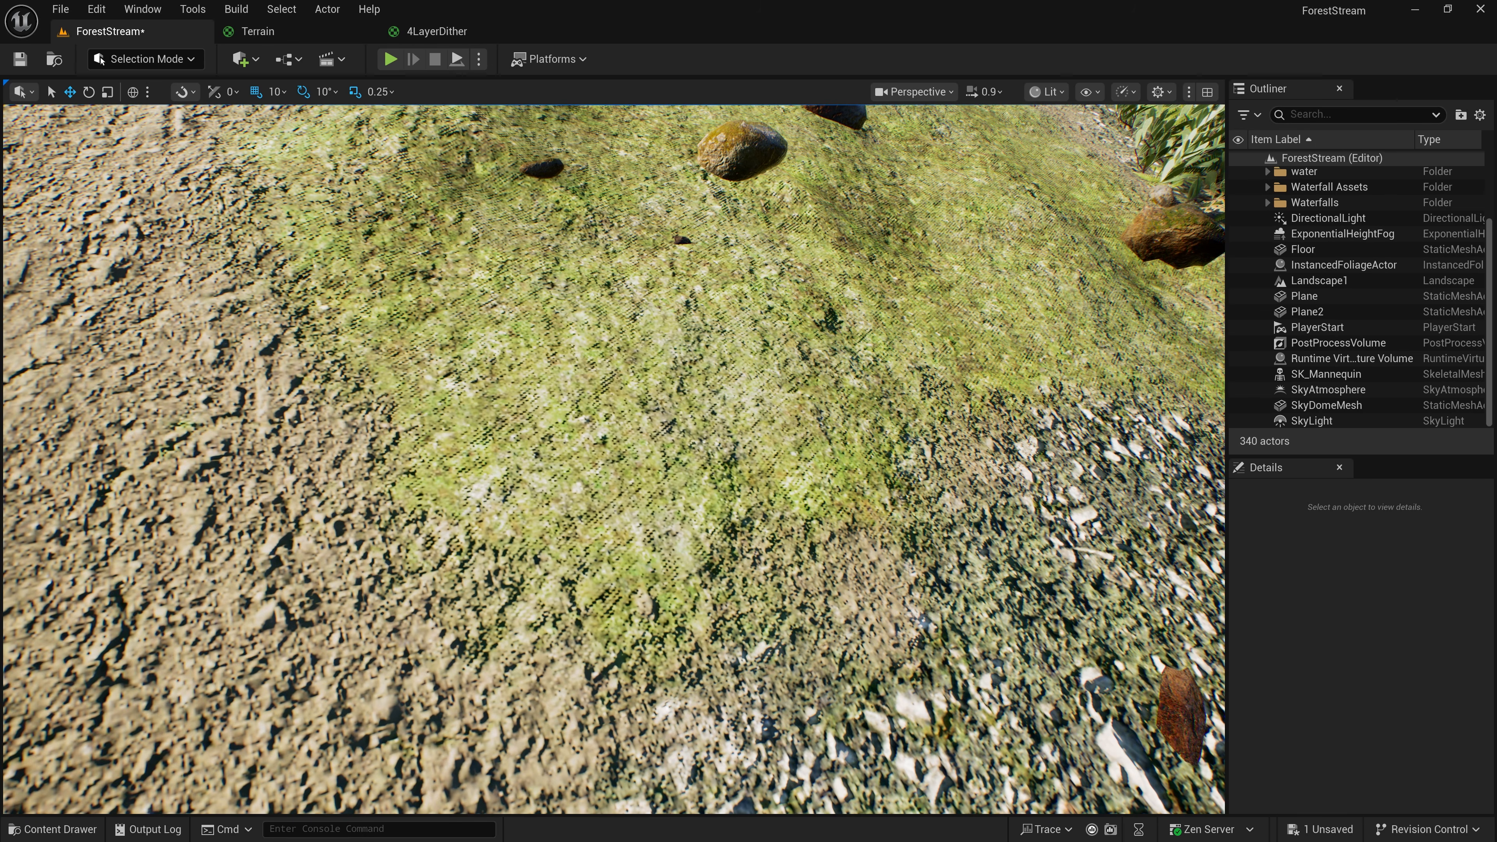
key(s)
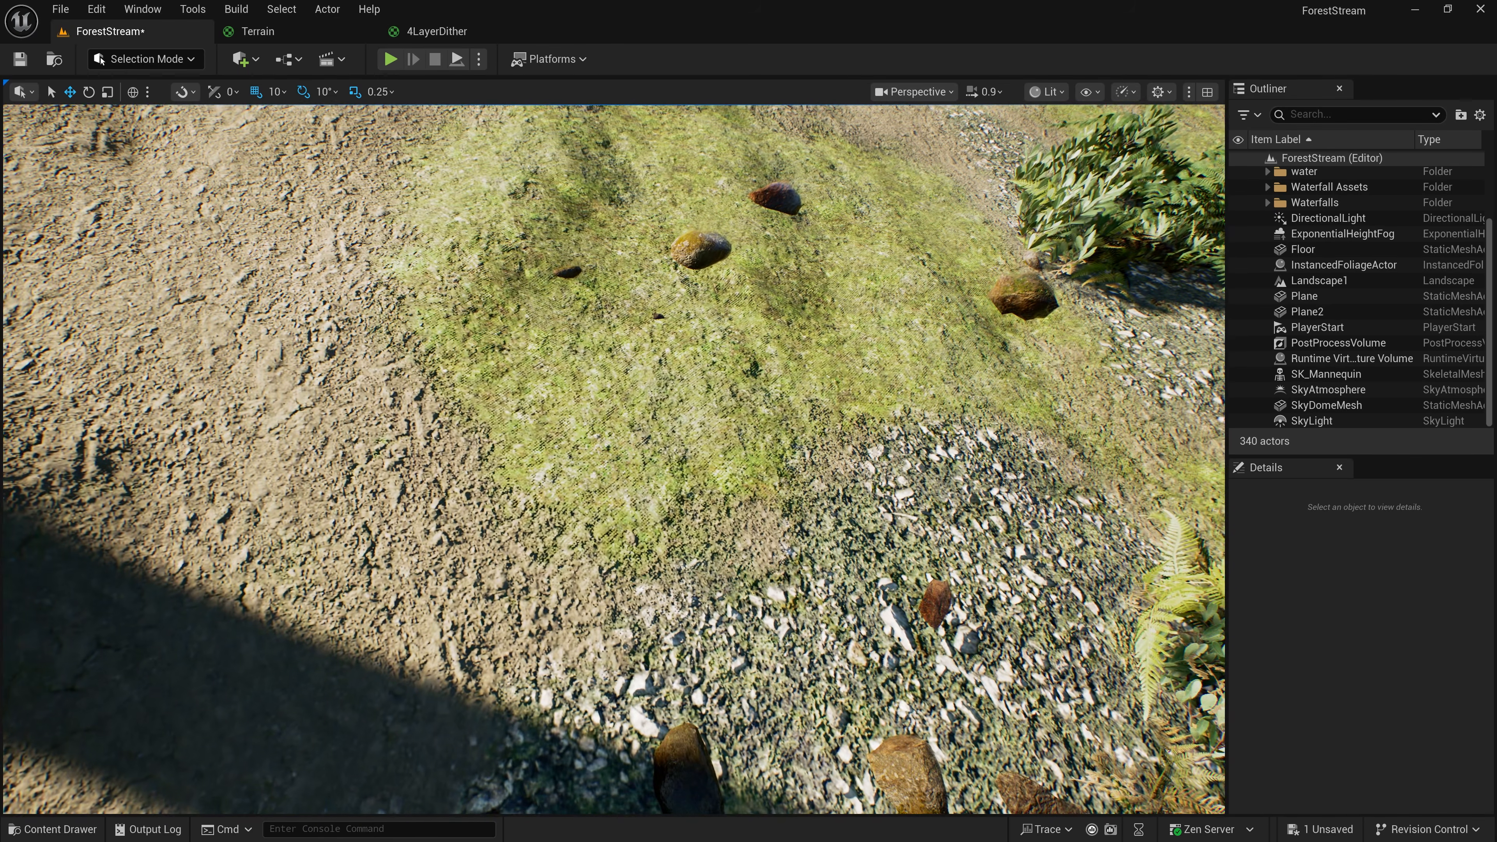
Open the TerrainRVT asset and set the size of the virtual texture in tiles to 1024
click(53, 829)
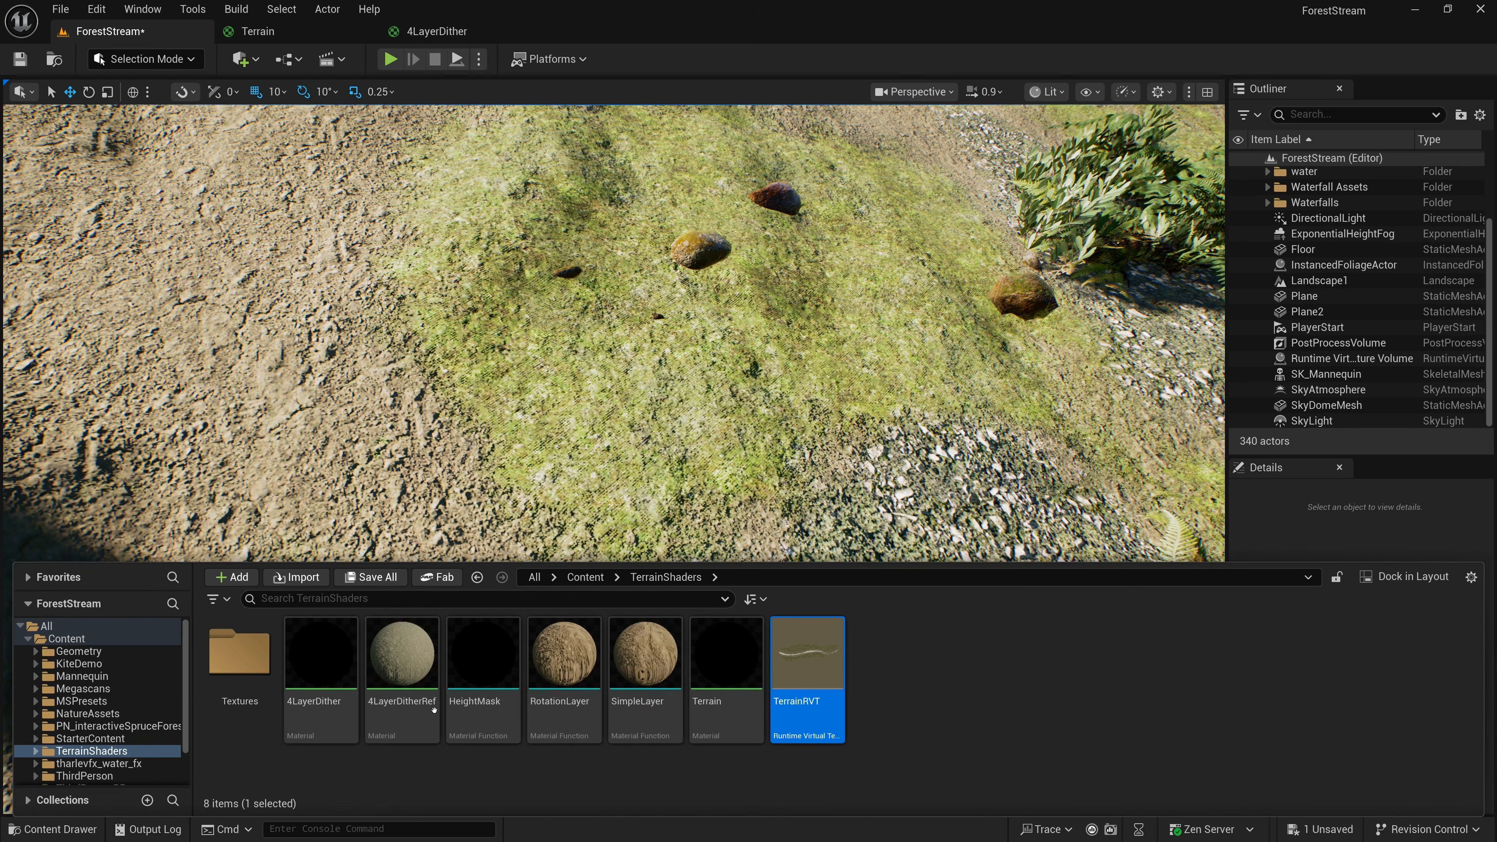
mouse_move(807, 651)
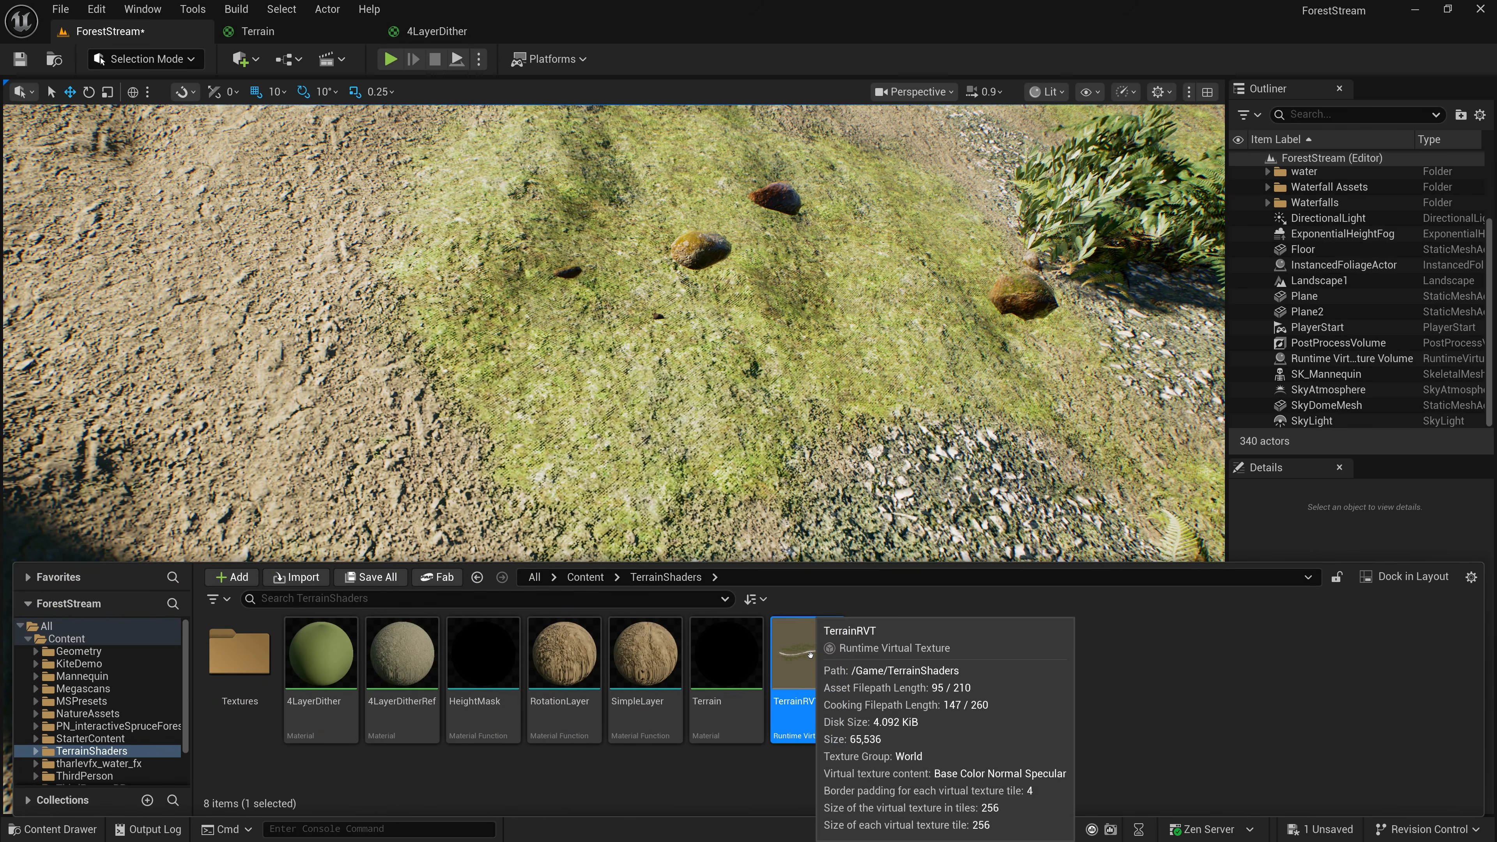
double_click(811, 655)
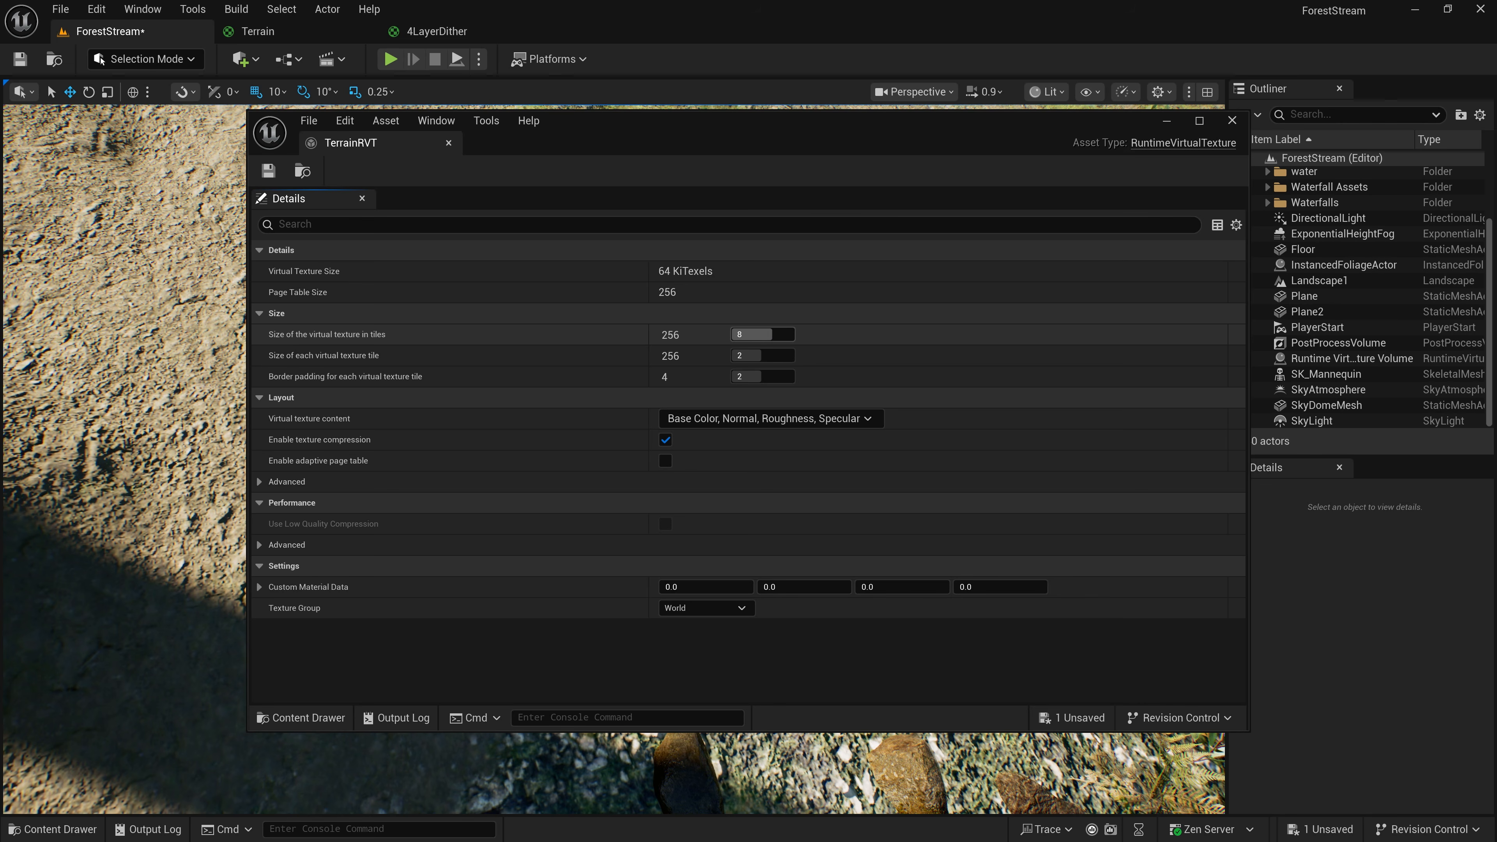
drag(772, 335, 784, 334)
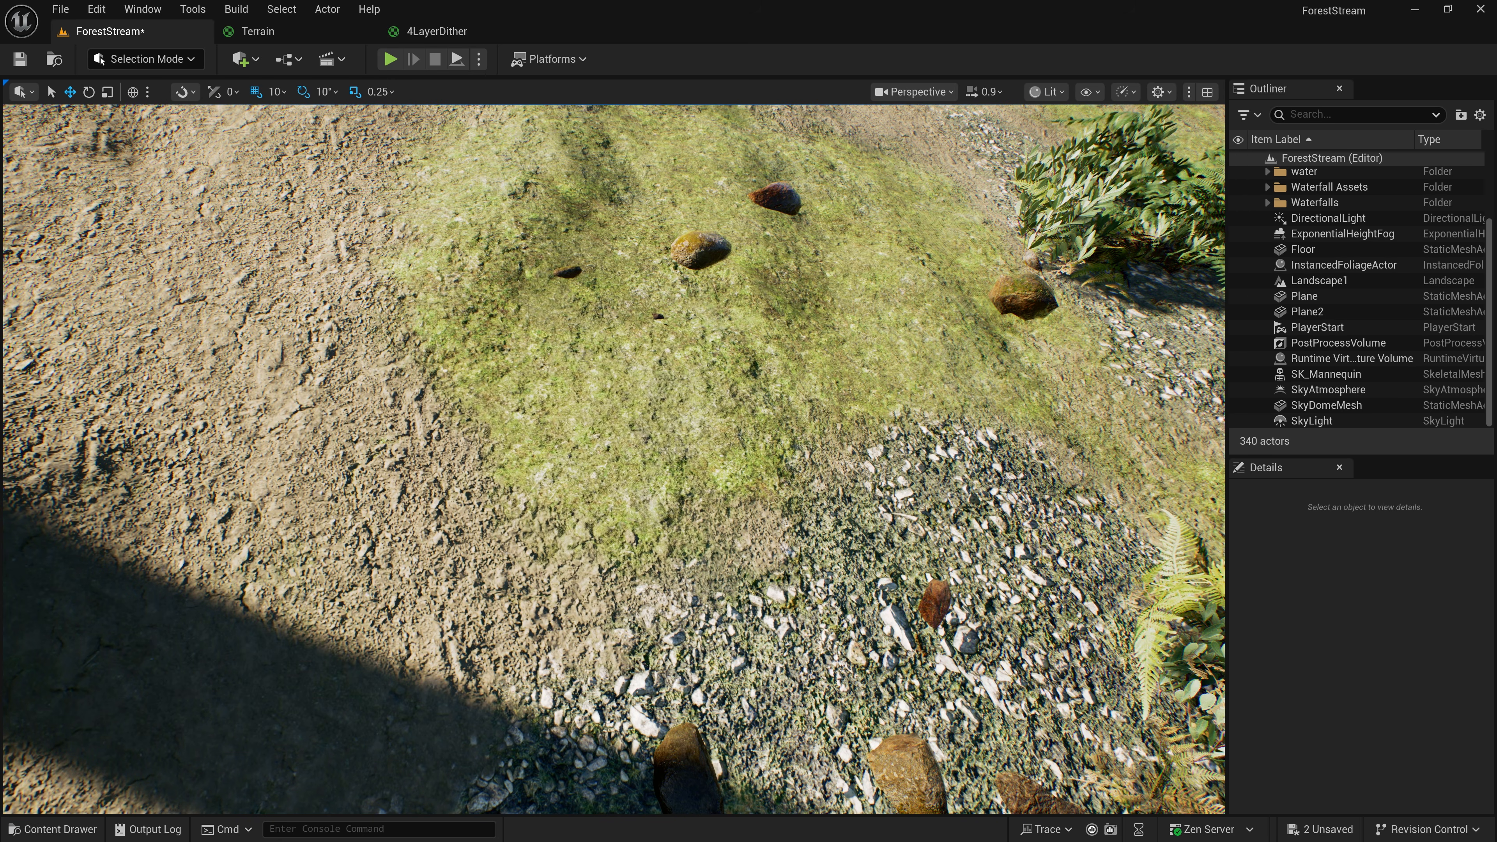
Check the sharpness of the mossy ground near and far in the level, and save the TerrainRVT asset
key(w)
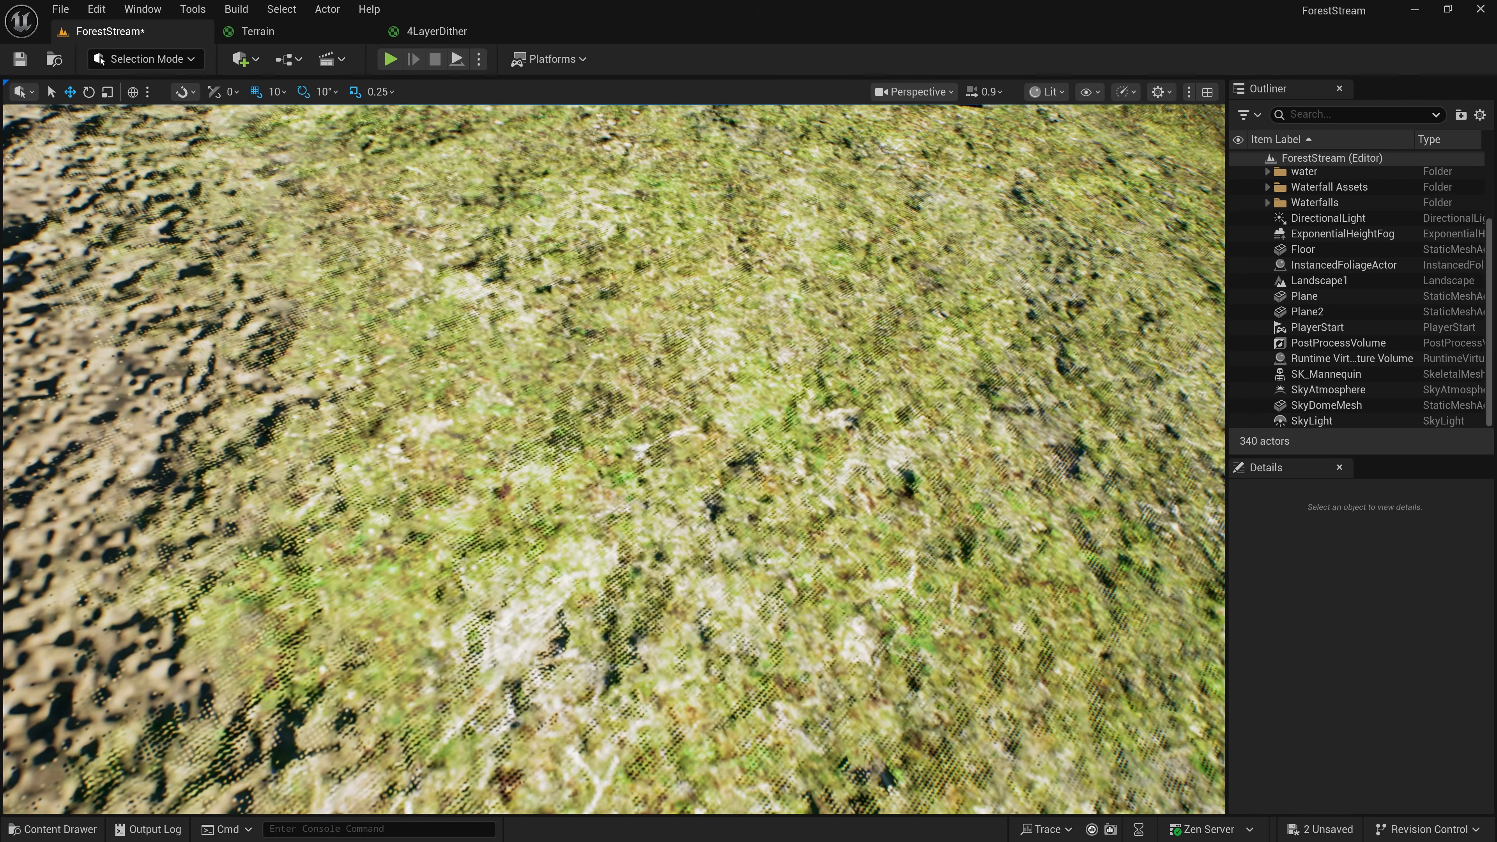
key(s)
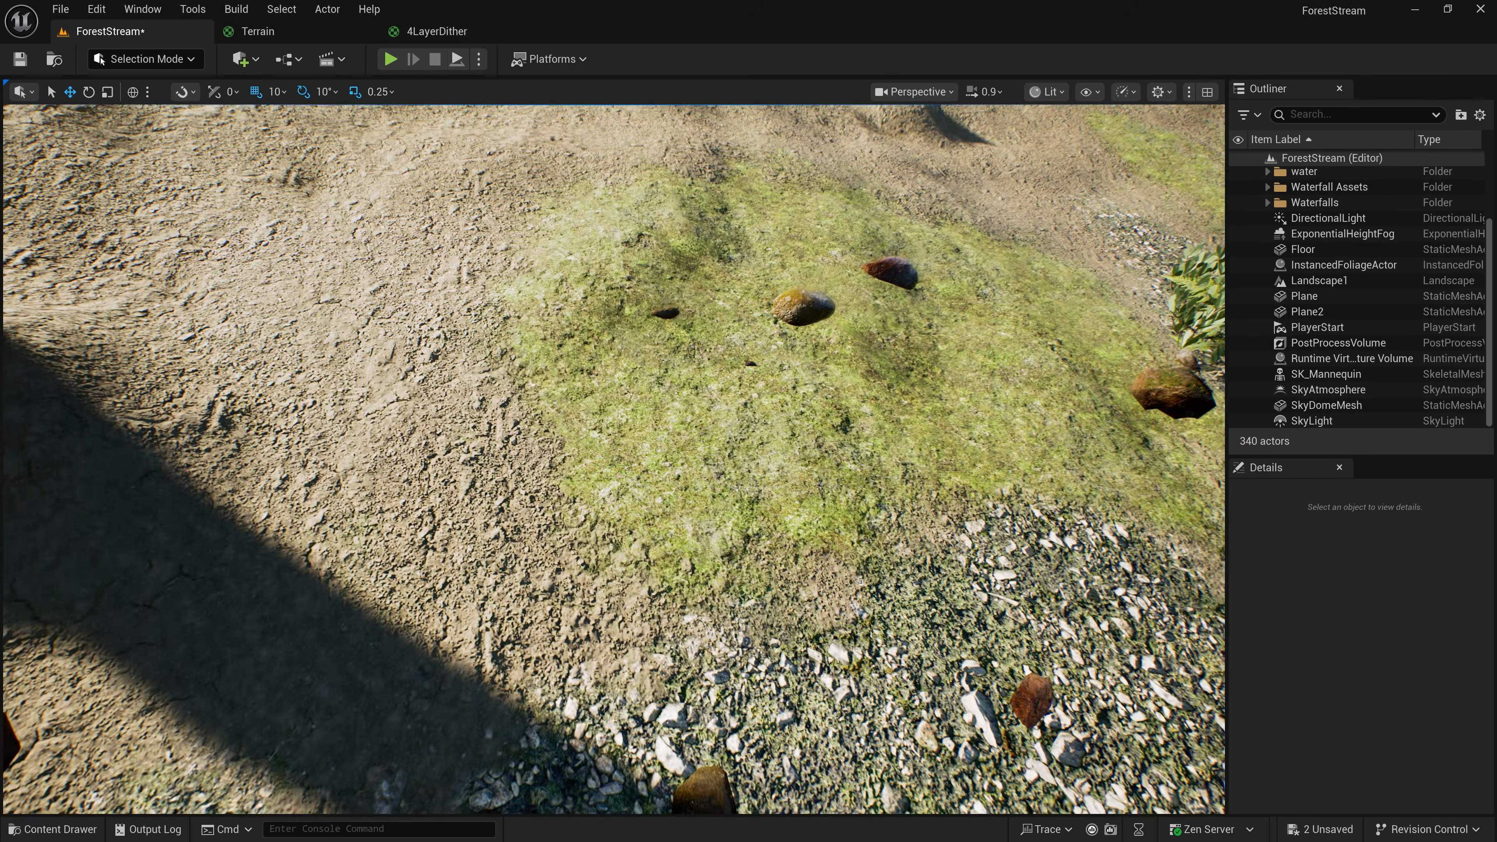
key(d)
key(d)
drag(2, 171, 916, 163)
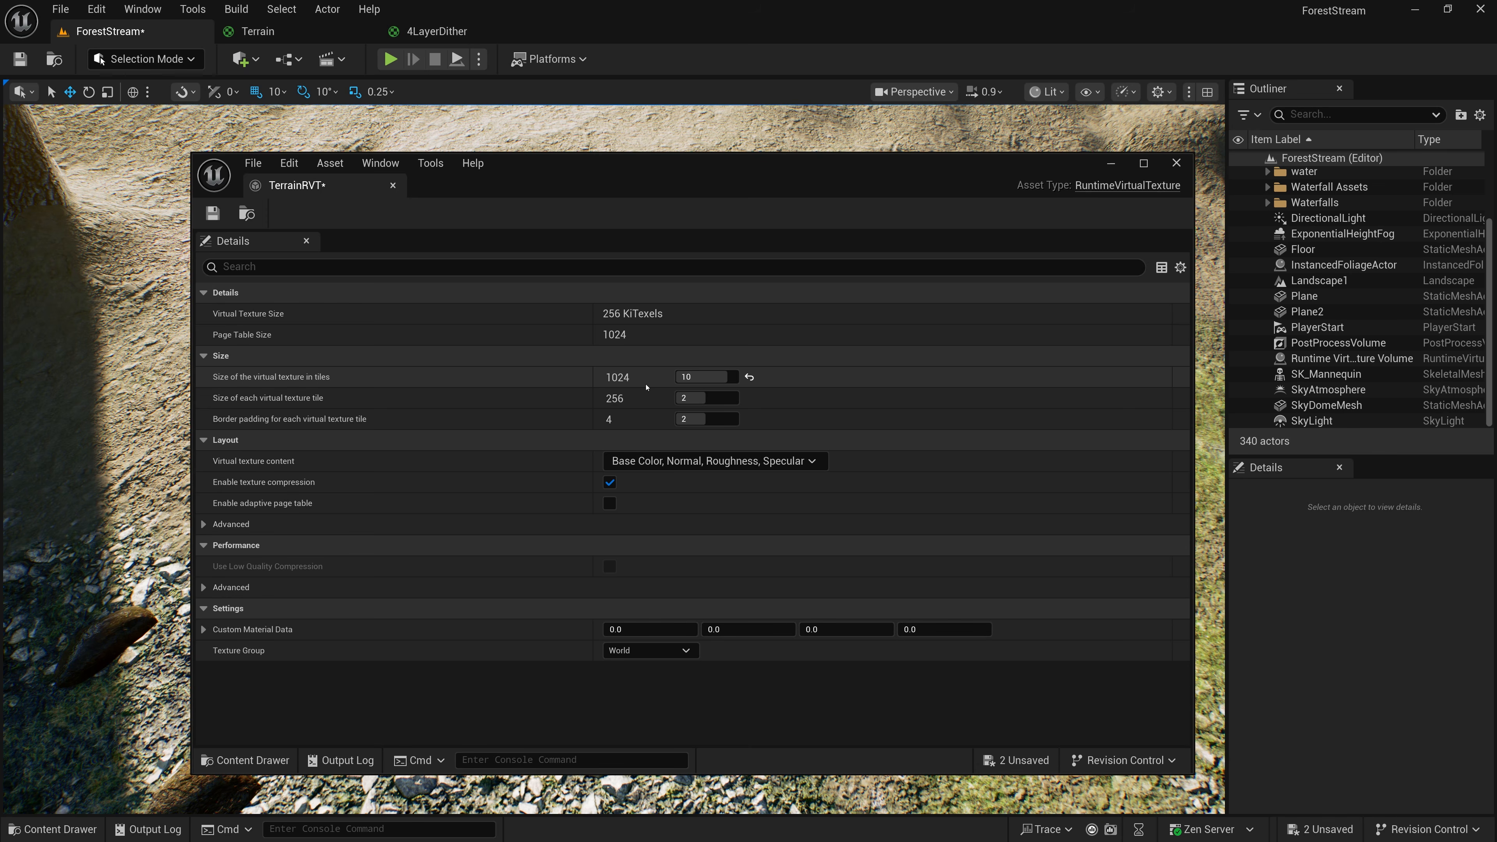
click(212, 213)
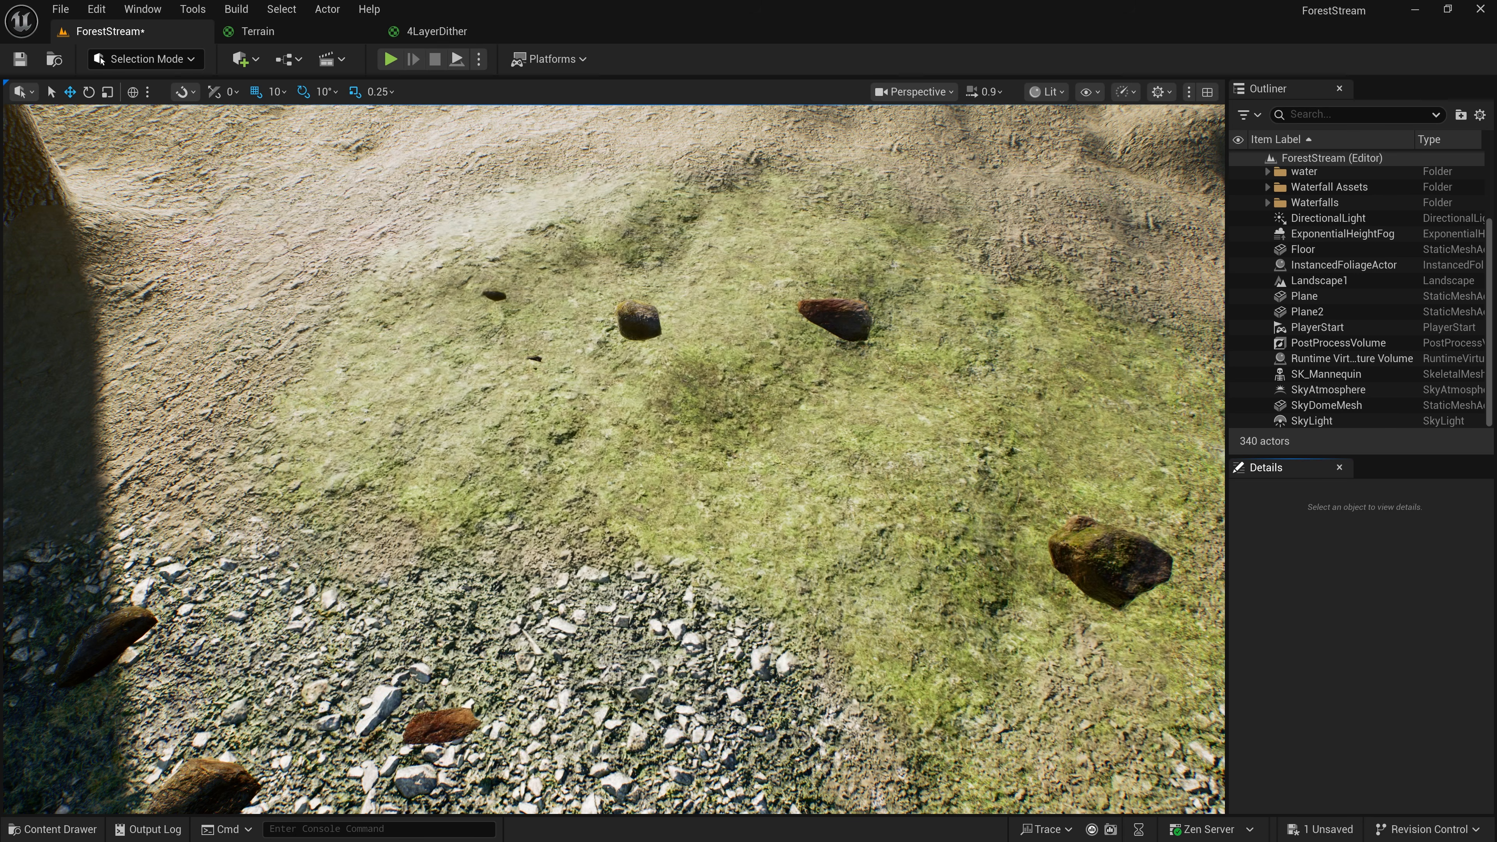
Examine the ground layers from the mossy patch across the gravel to the ferns by the stream
right_drag(894, 266, 884, 263)
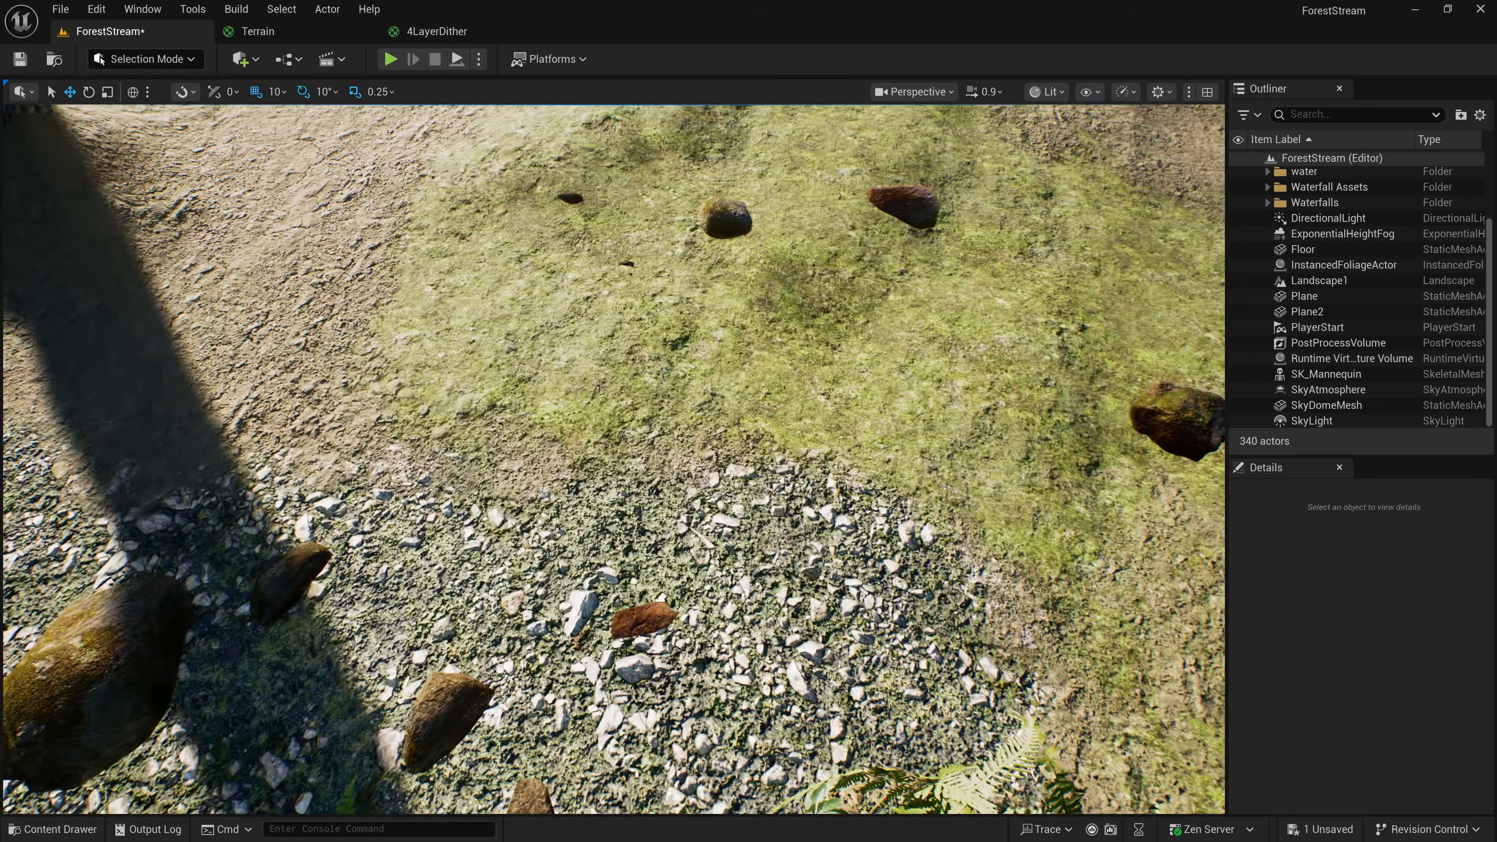
key(s)
right_drag(613, 460, 870, 454)
key(a)
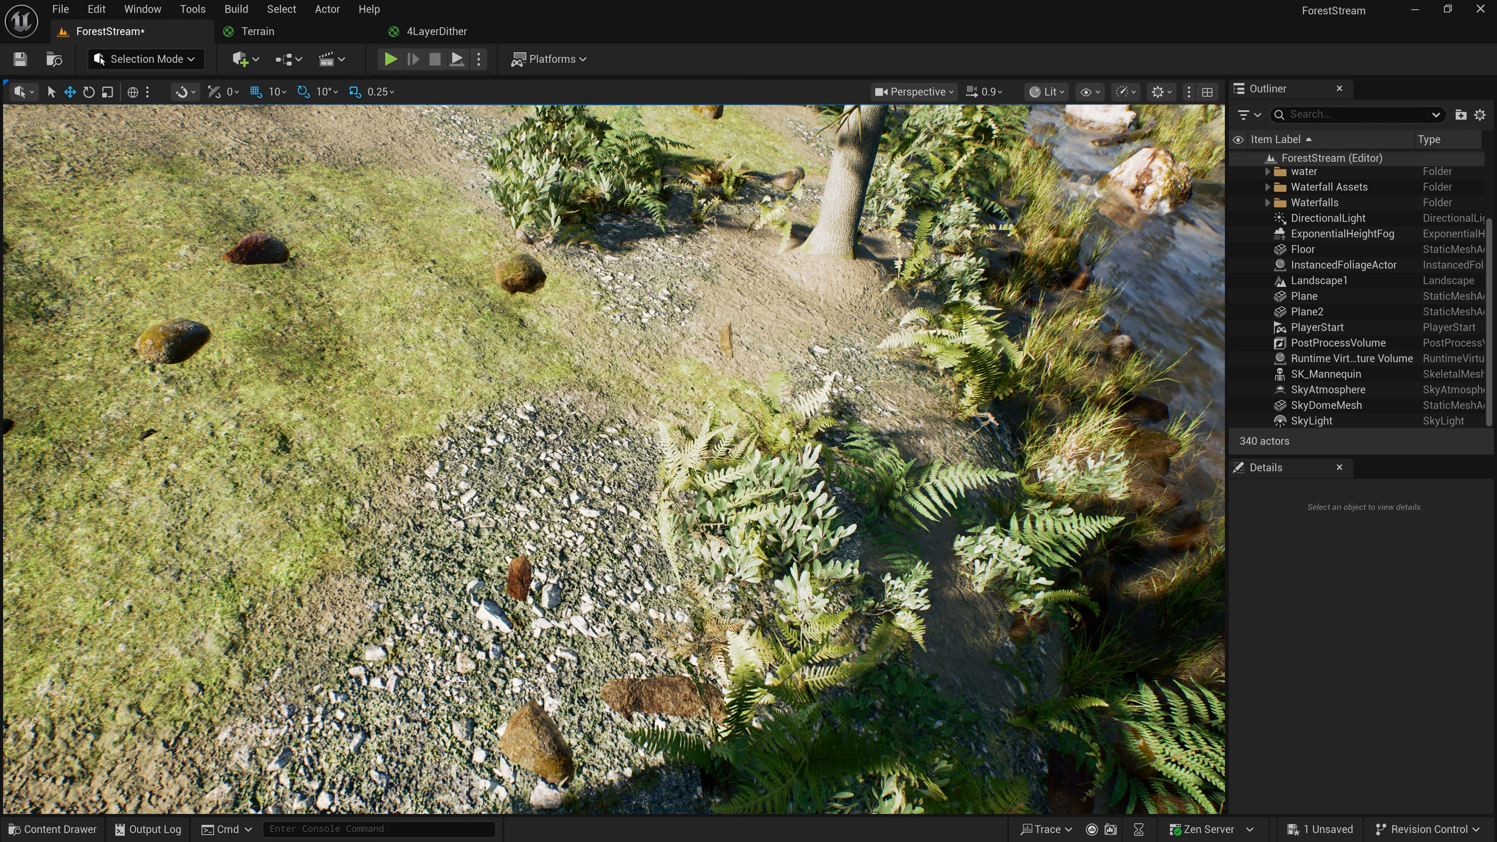
Compare the 4LayerDither node network with the rendered terrain along the stream in the ForestStream level
click(436, 33)
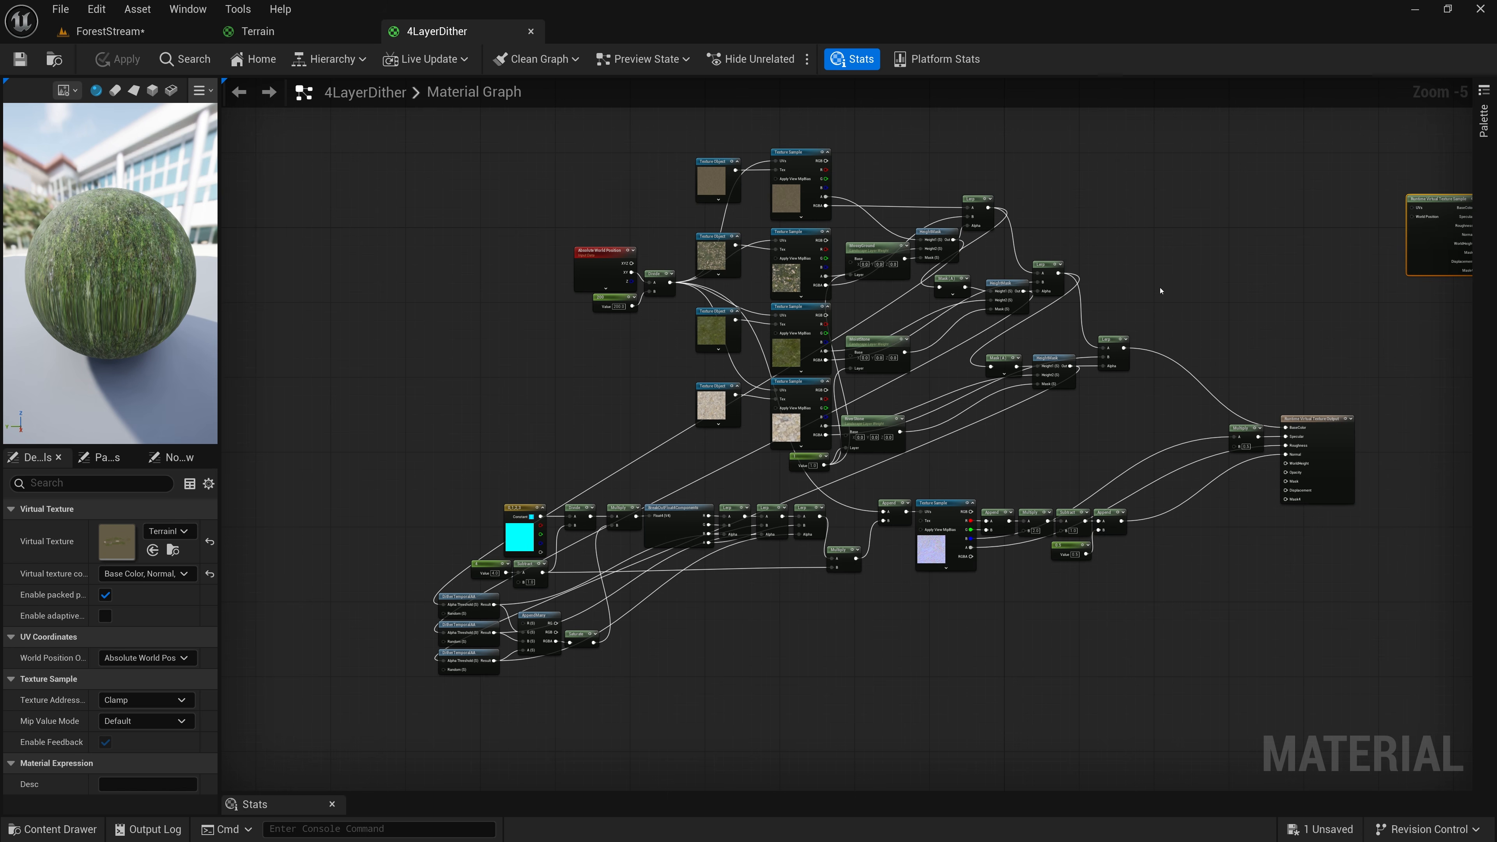
click(122, 35)
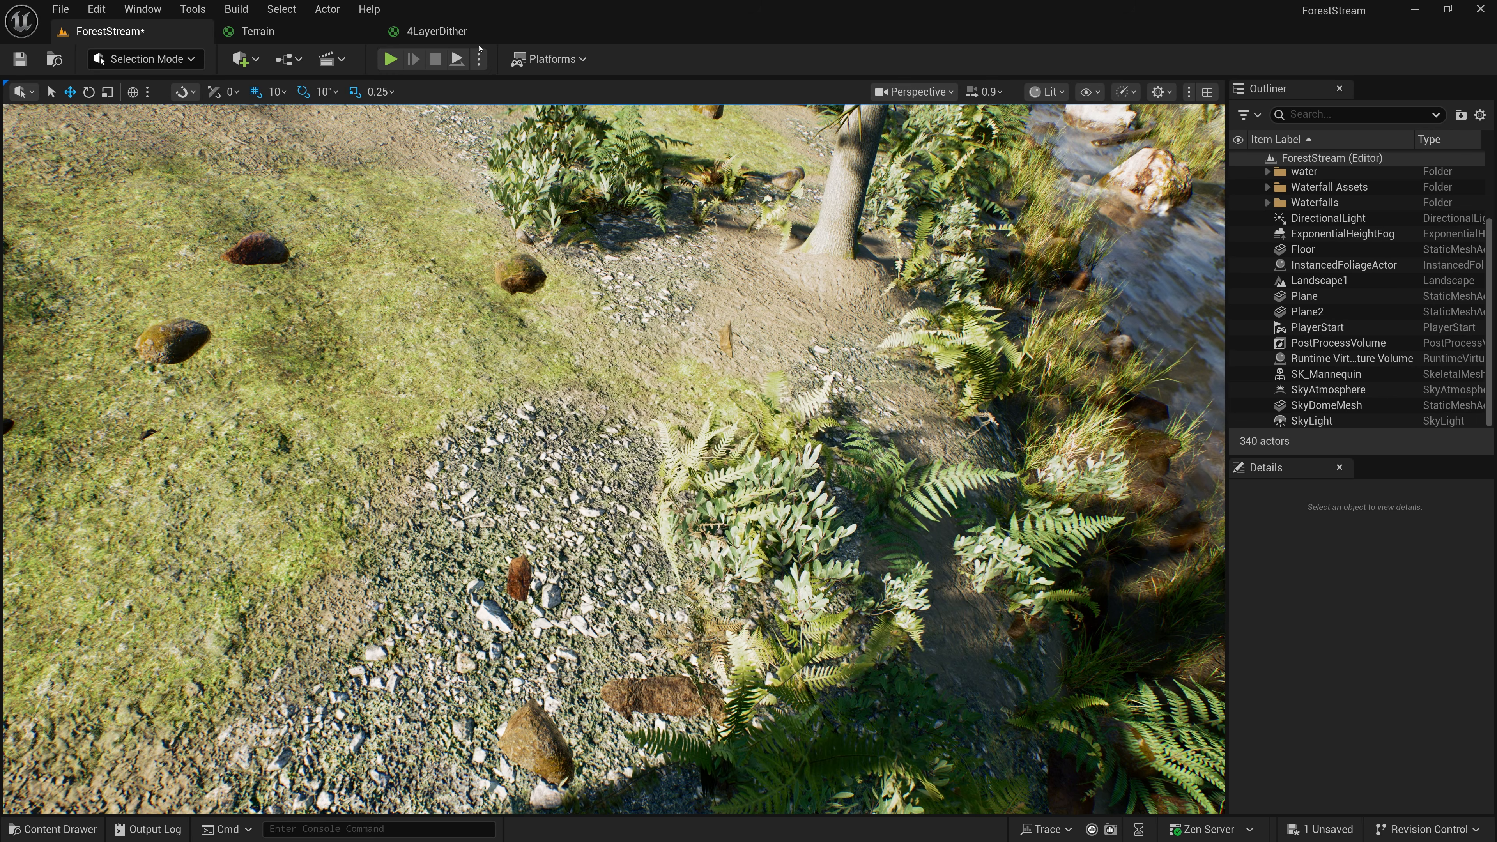
click(437, 31)
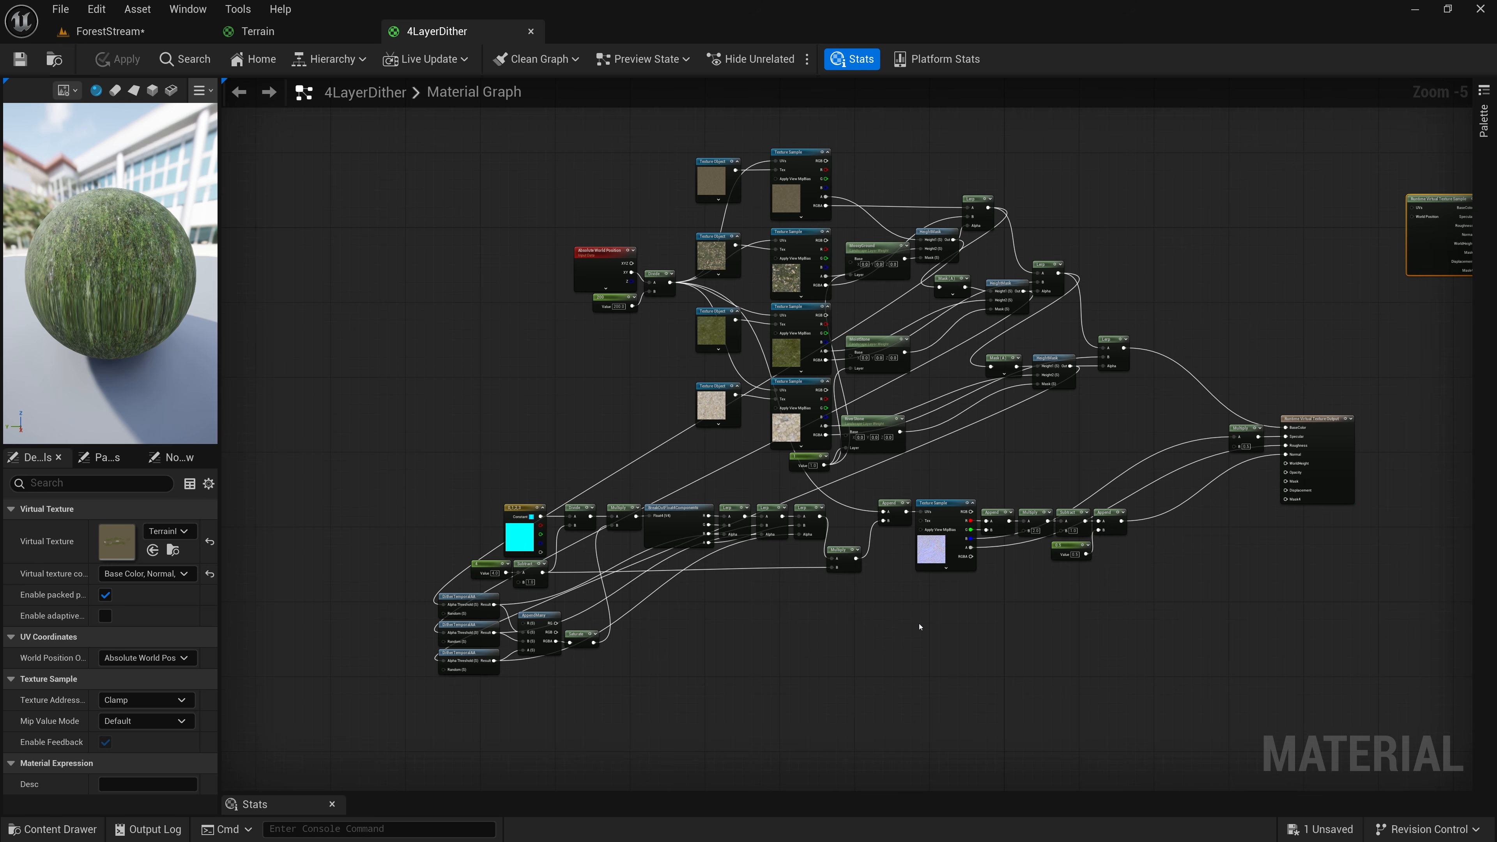
right_drag(1214, 318, 1100, 376)
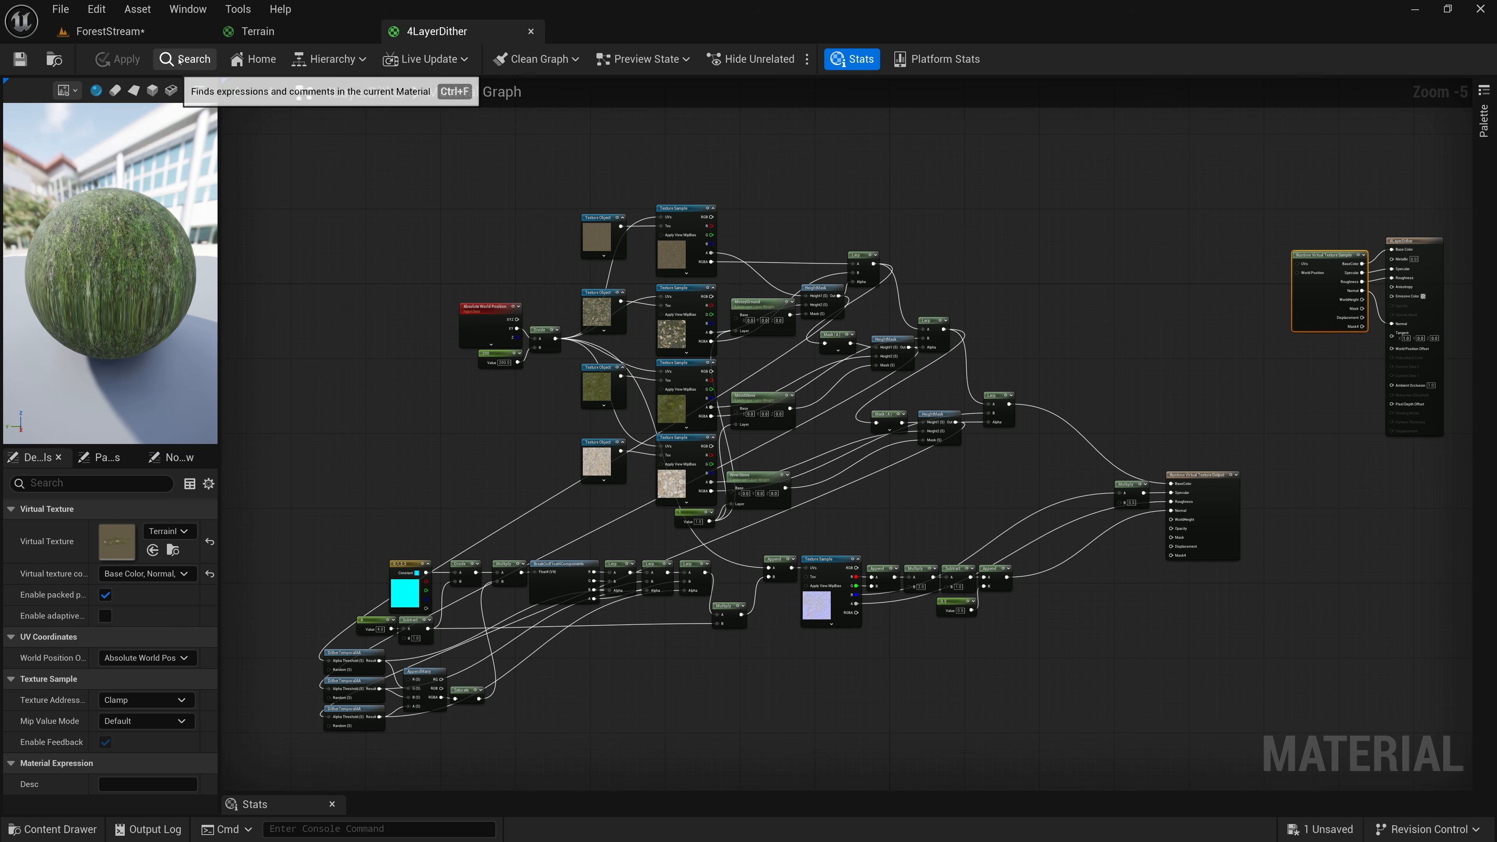
click(112, 32)
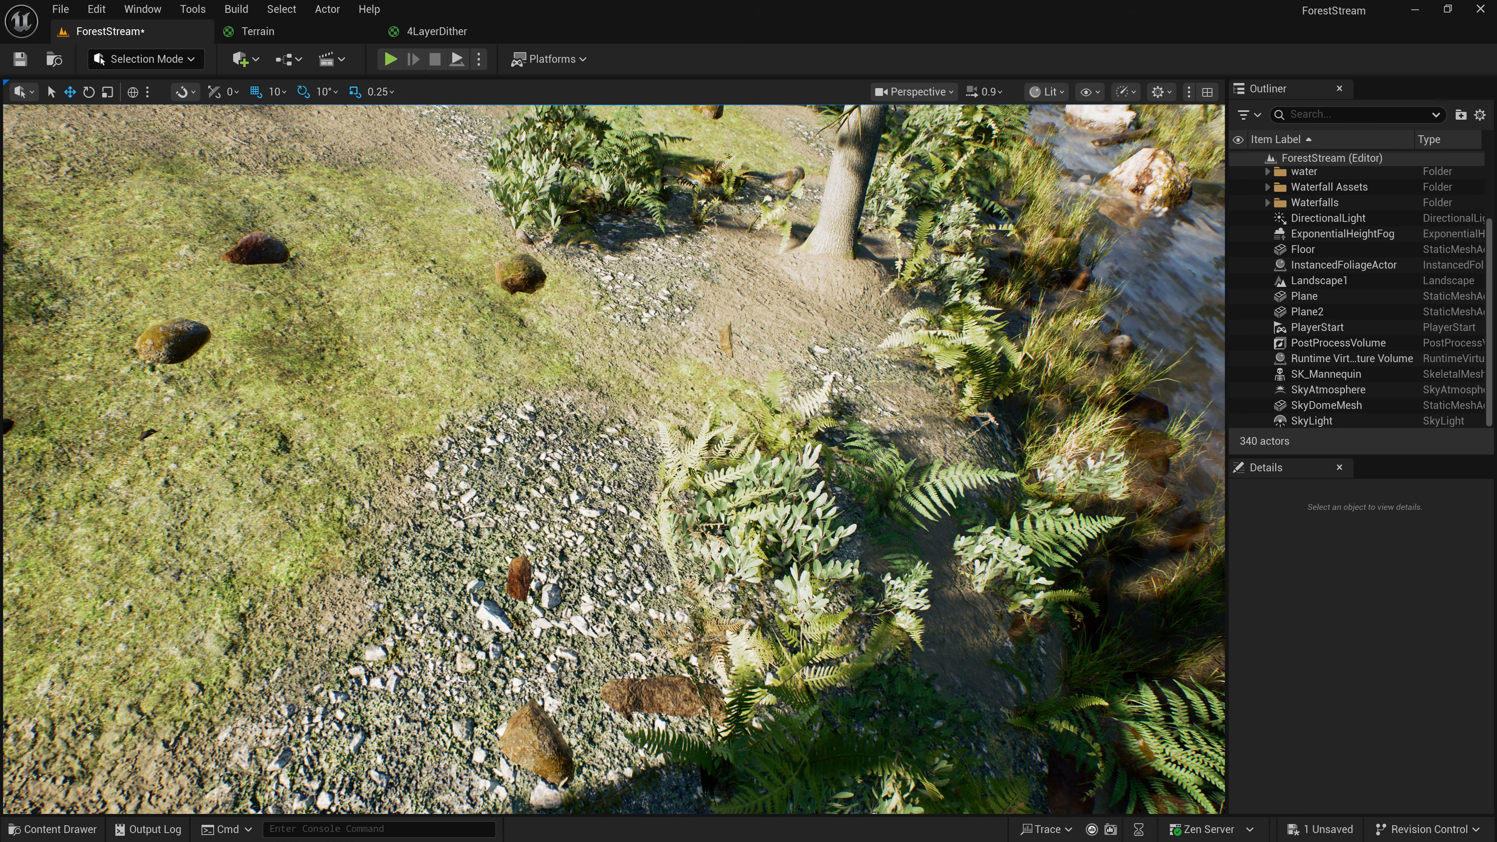
right_drag(614, 459, 144, 407)
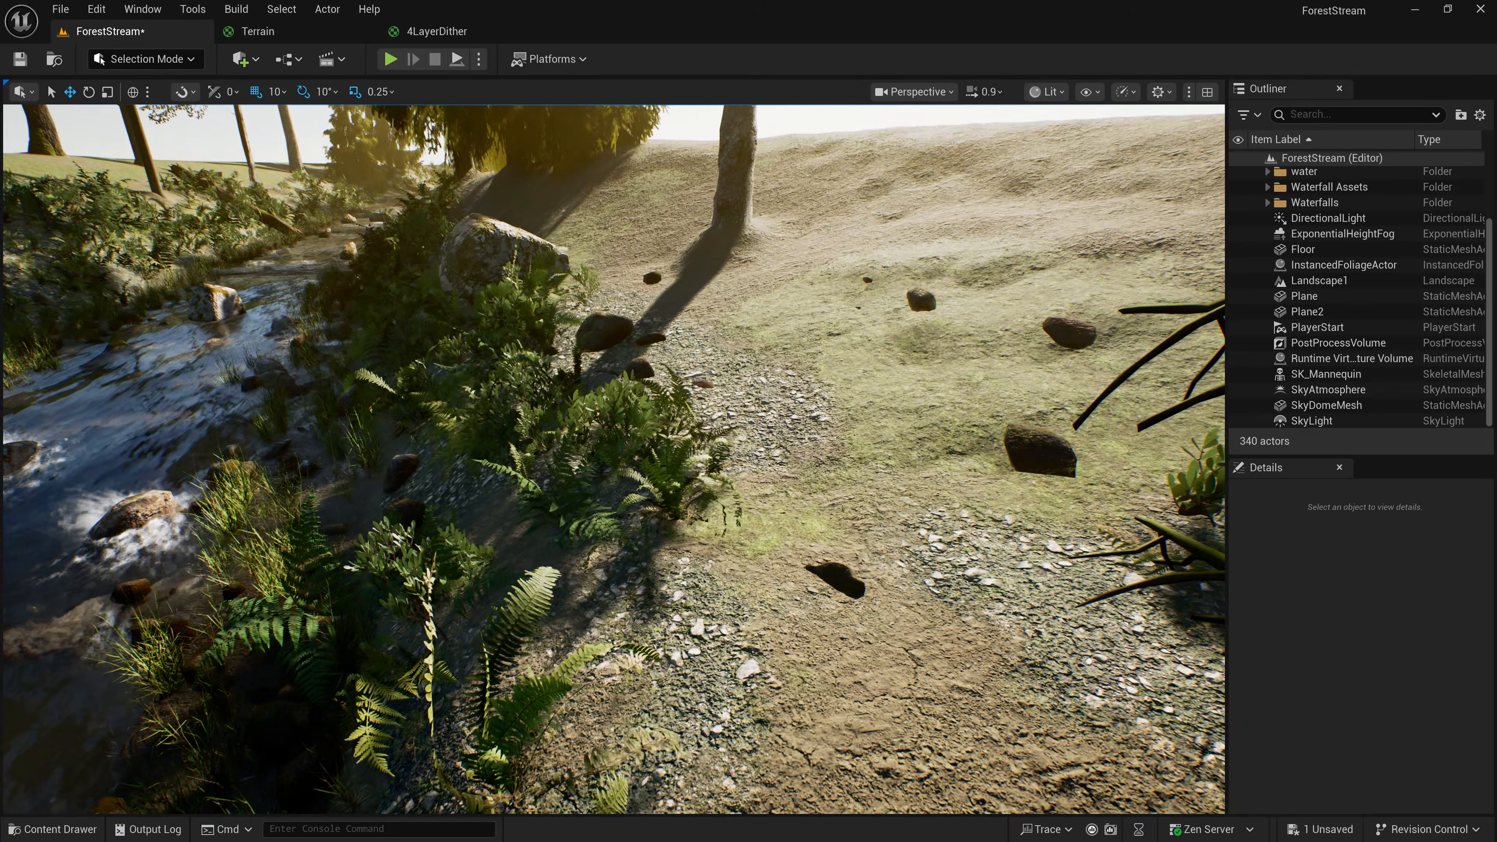